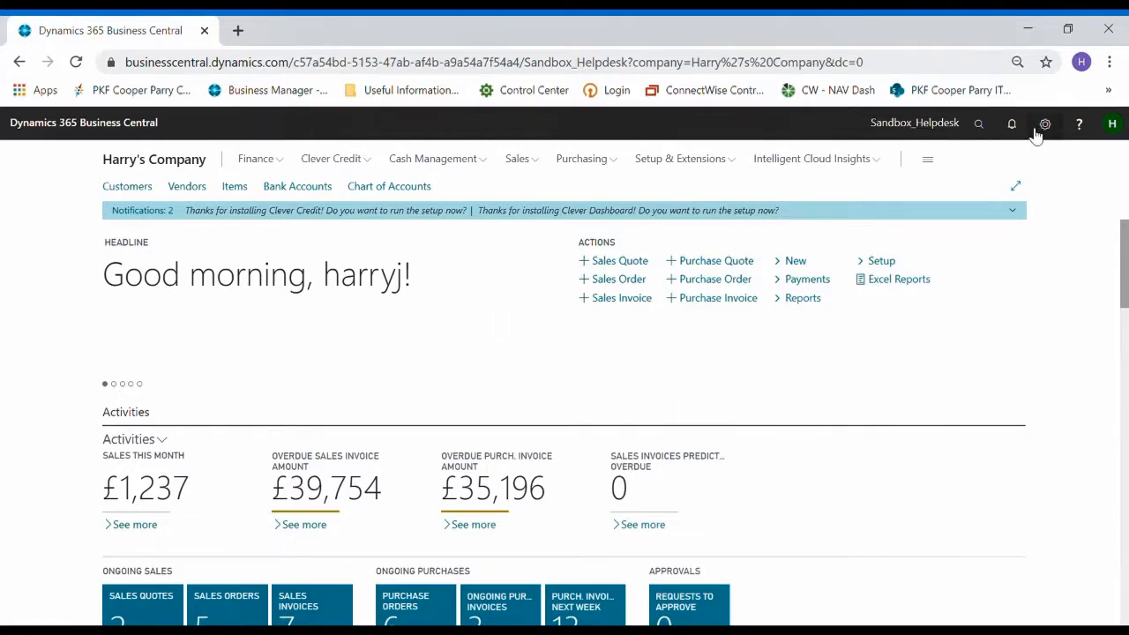
- Search for "chart of accounts" and open the Chart of Accounts list page
left_click(977, 130)
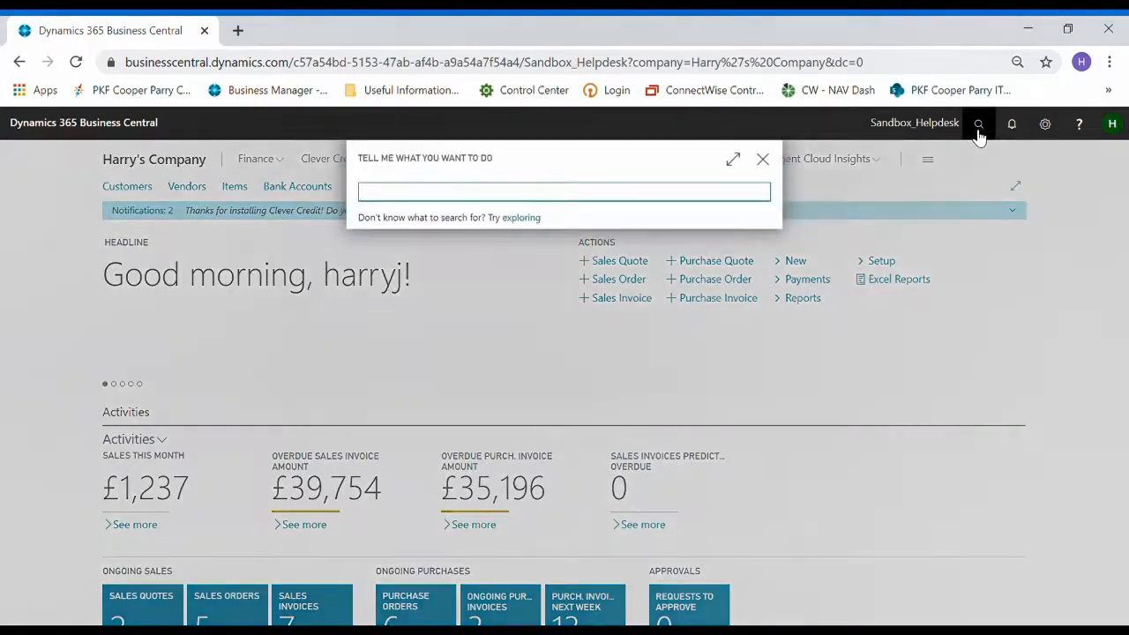
type("v")
key("BackSpace")
type("chart")
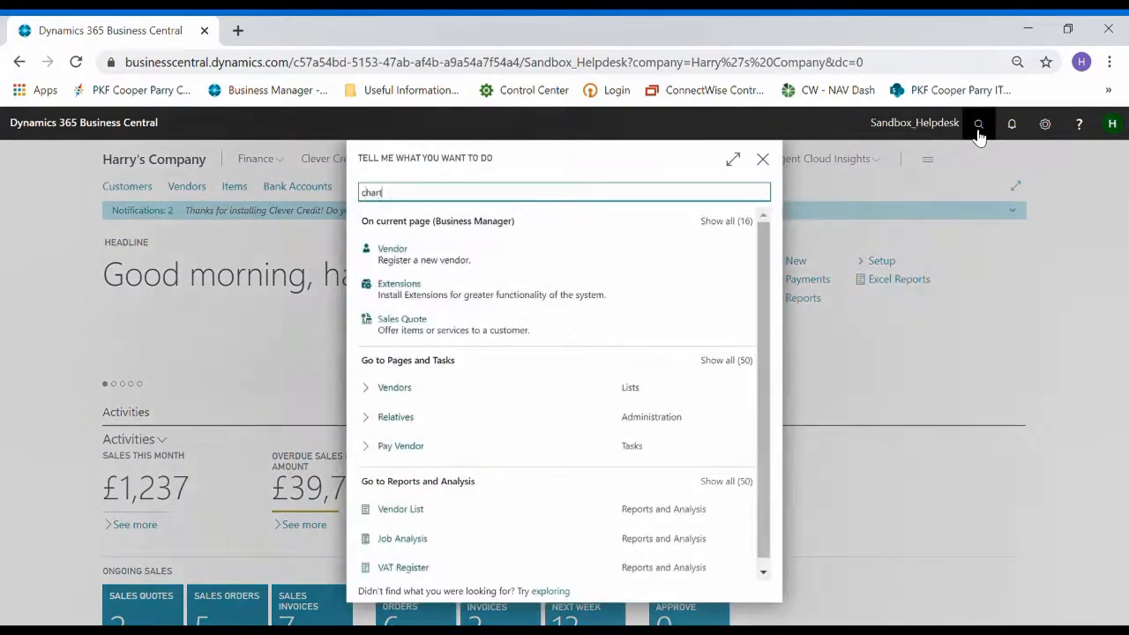
type(" of accountw")
type("s")
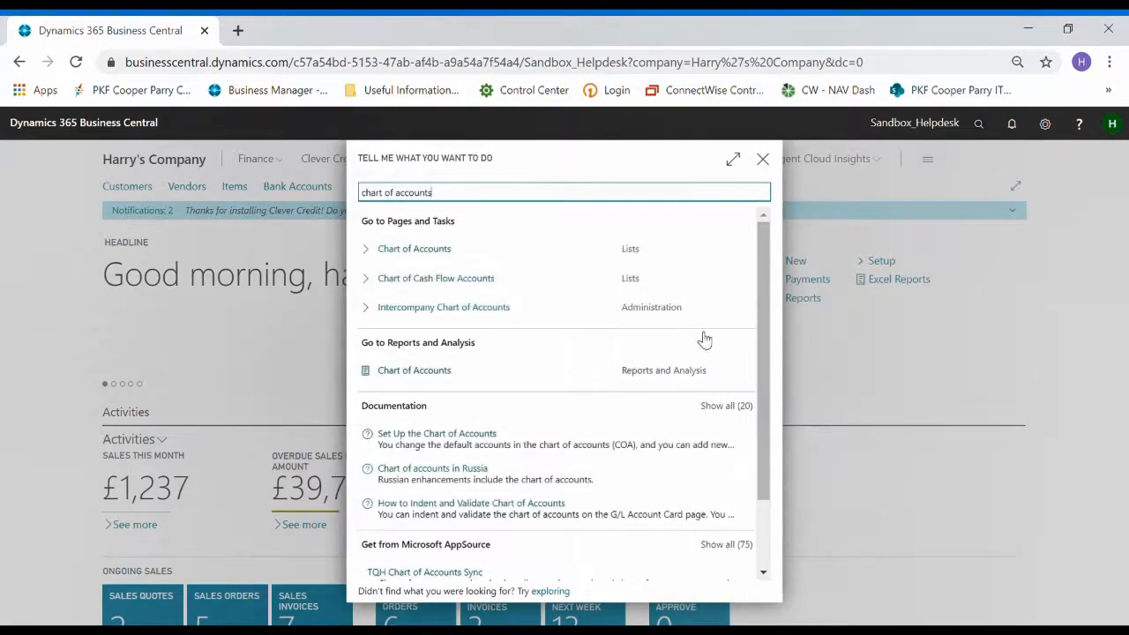
left_click(440, 256)
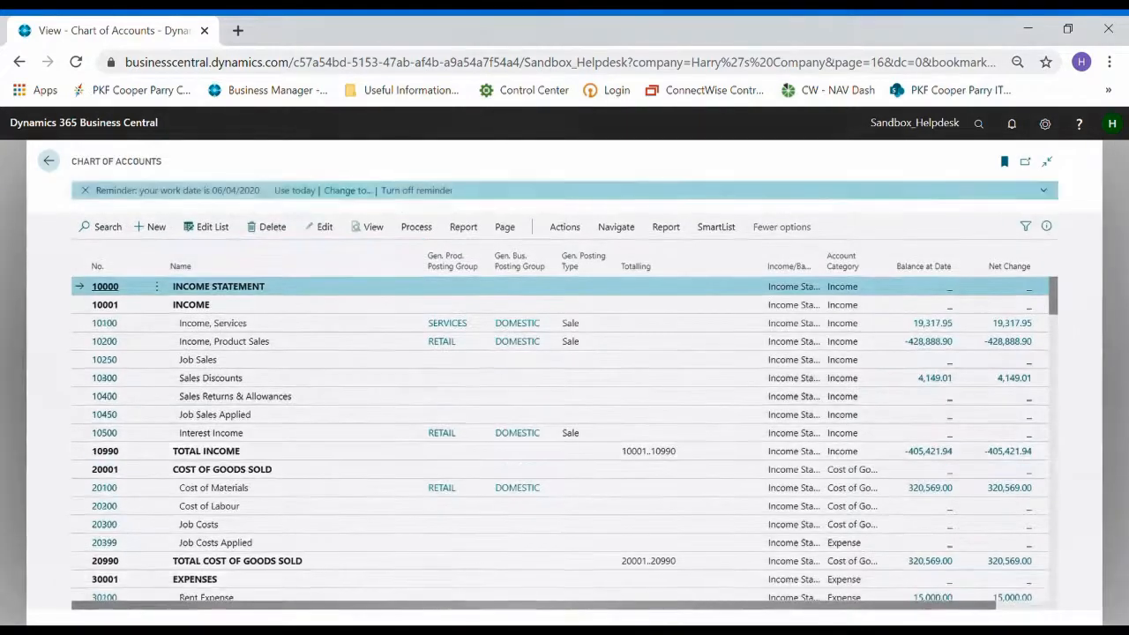
- Examine the columns and account rows of the Chart of Accounts list
left_click_drag(506, 606, 870, 608)
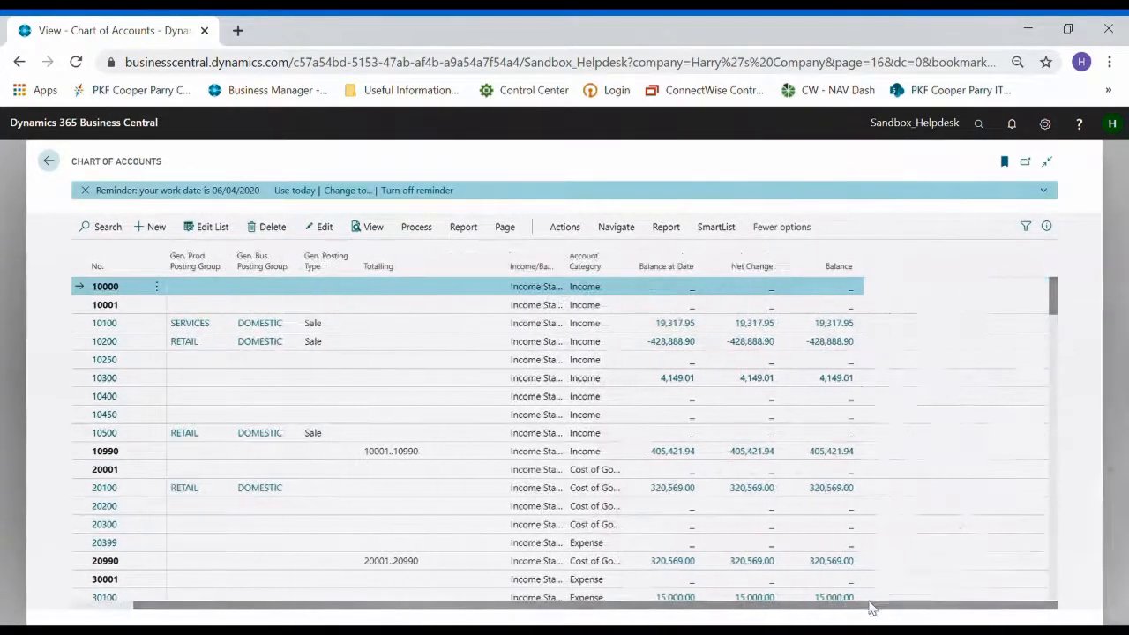
left_click_drag(706, 607, 373, 597)
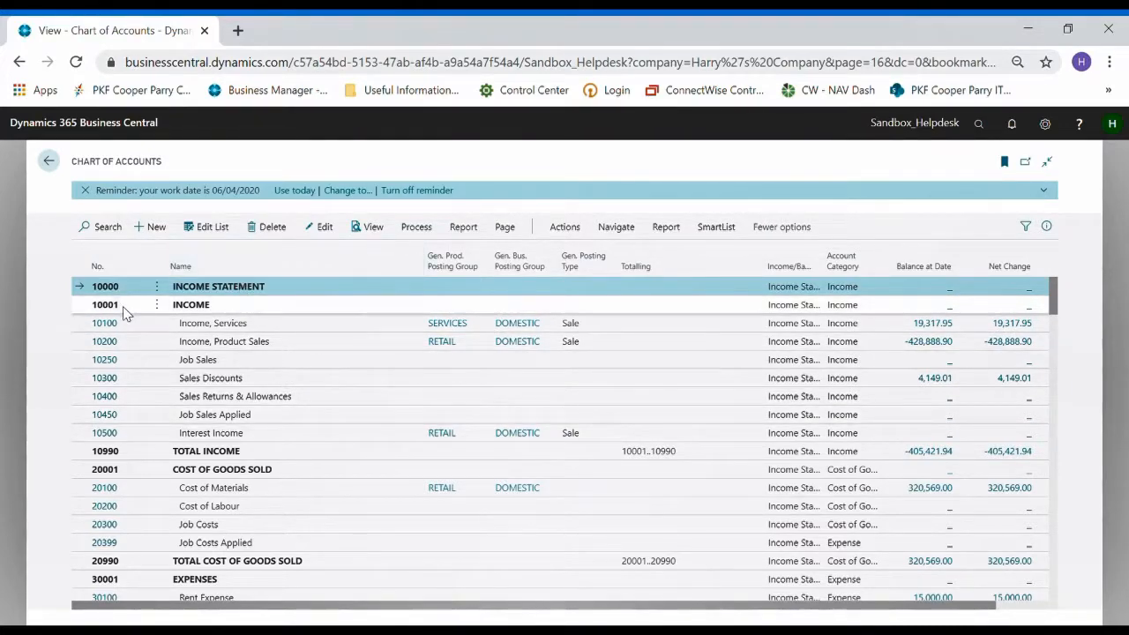
scroll(122, 344, "down", 15)
scroll(121, 357, "up", 15)
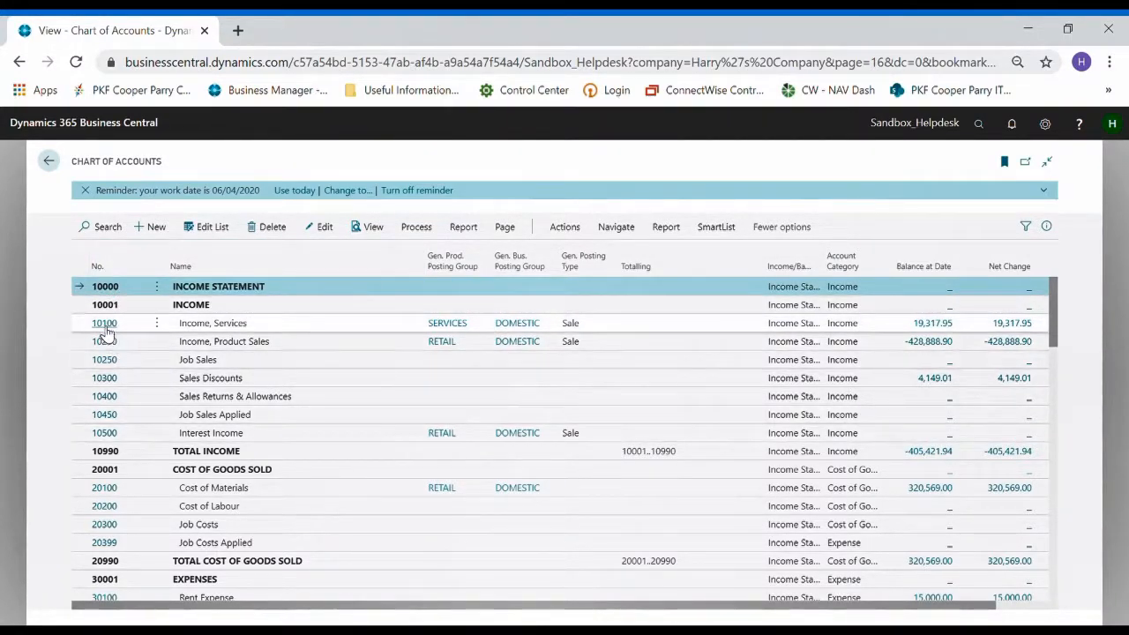
scroll(123, 410, "down", 2)
scroll(124, 410, "up", 2)
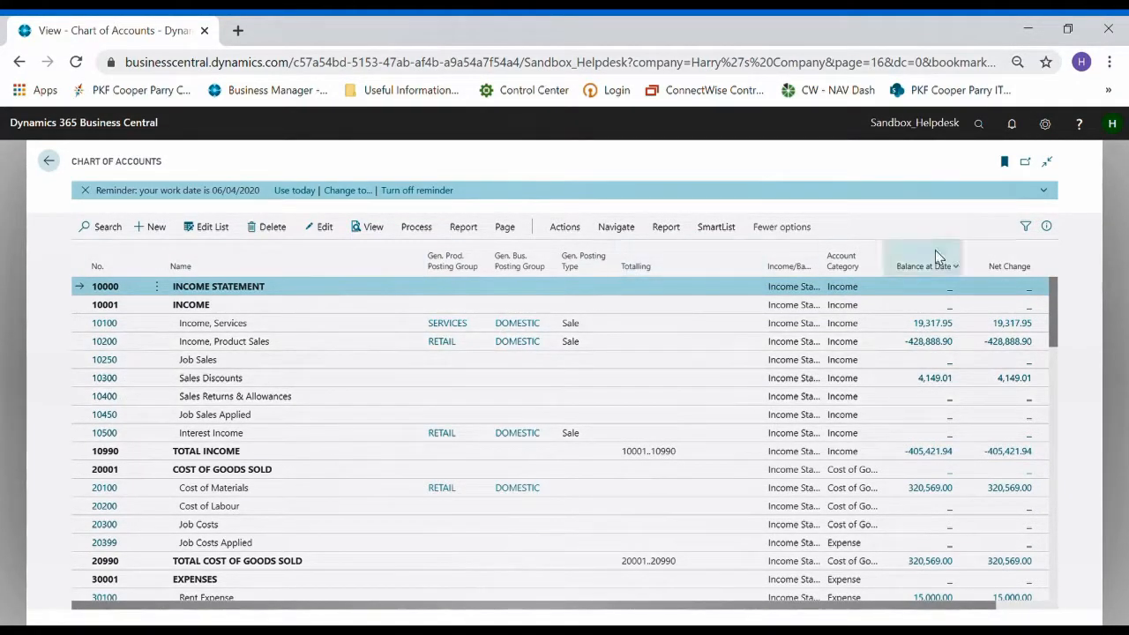
mouse_move(922, 250)
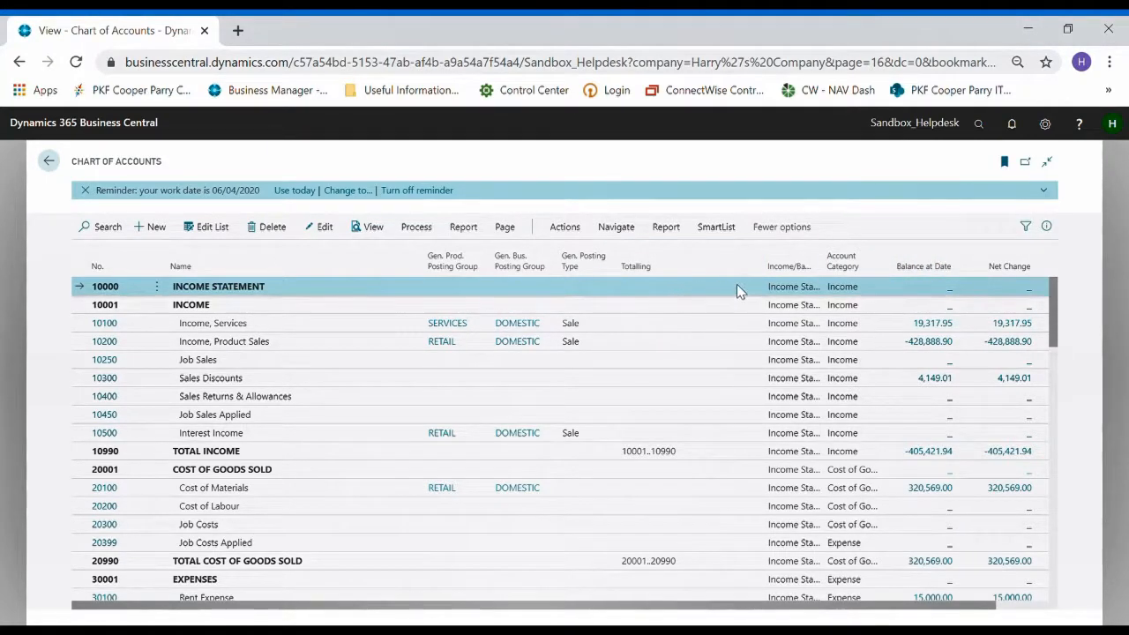
- Start personalising the Chart of Accounts page
left_click(1045, 125)
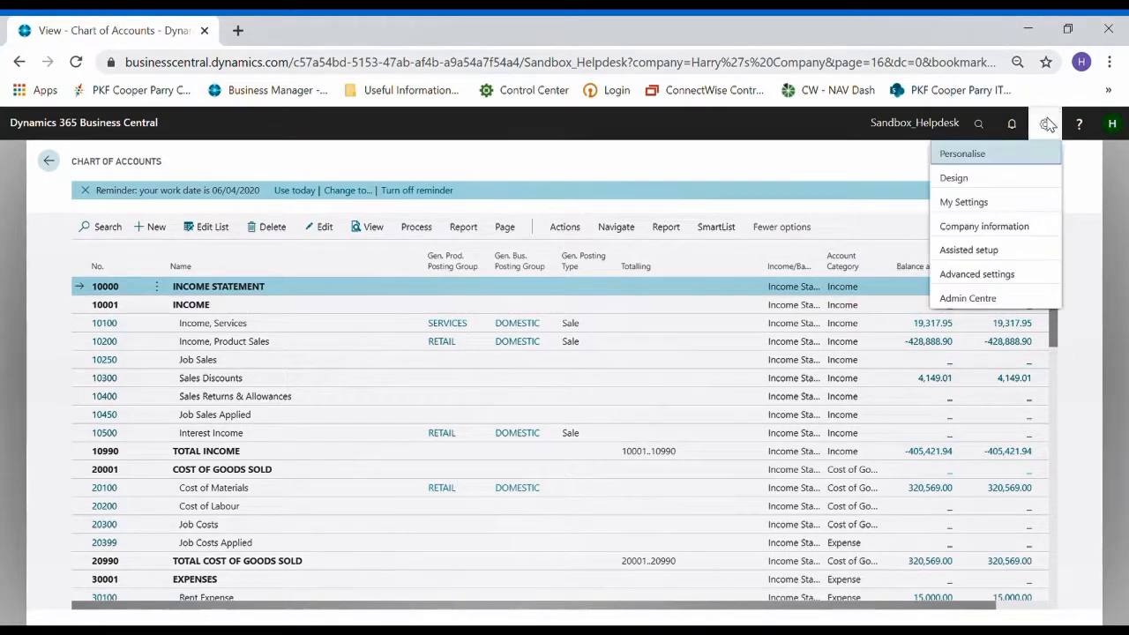
left_click(974, 157)
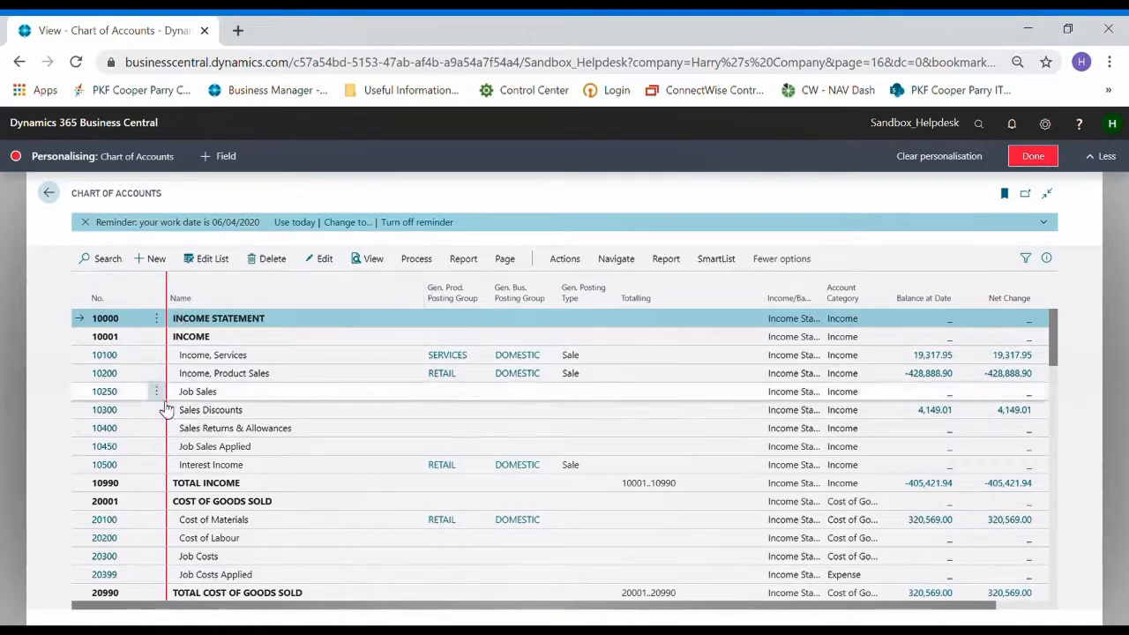
scroll(164, 411, "down", 2)
scroll(205, 344, "up", 2)
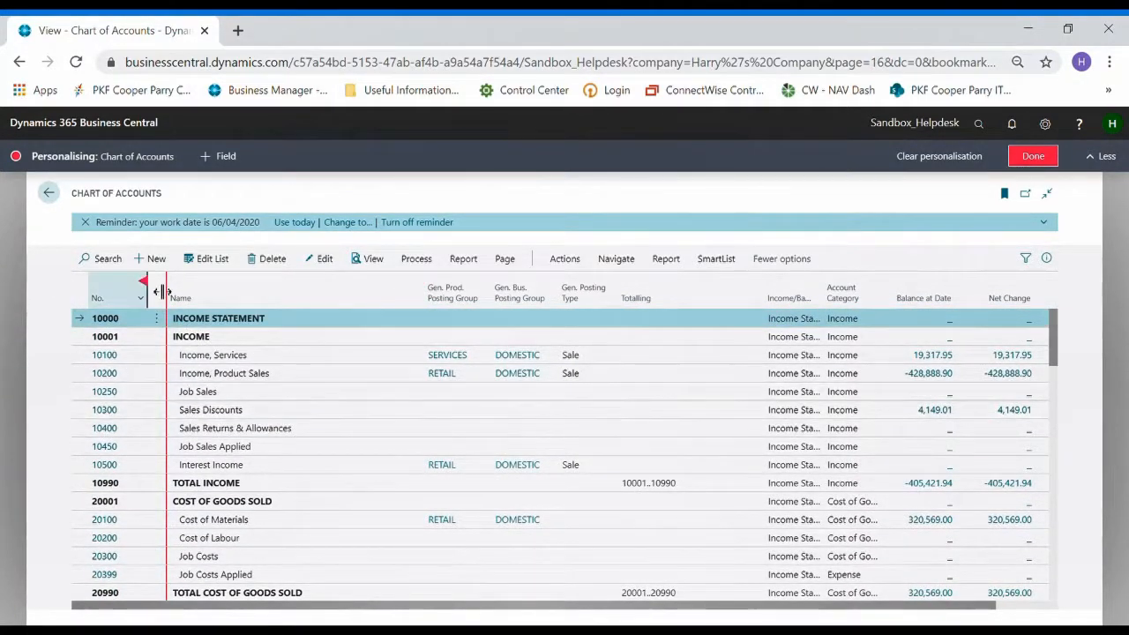
- View the personalisation options of the Name column and the list of fields available for the page
left_click(421, 282)
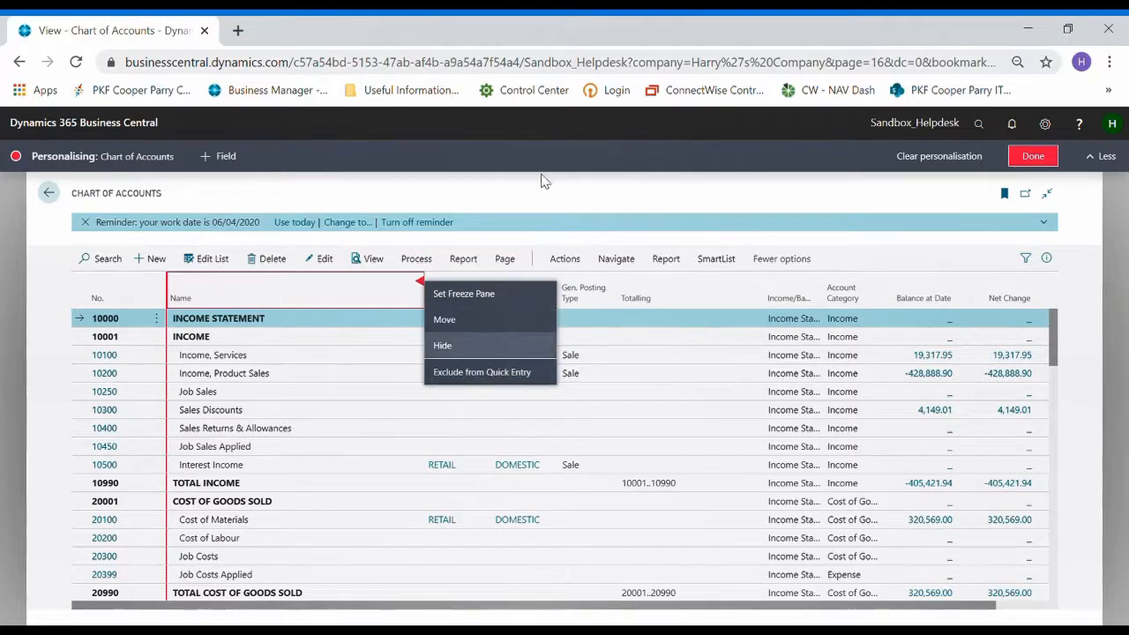
left_click(287, 228)
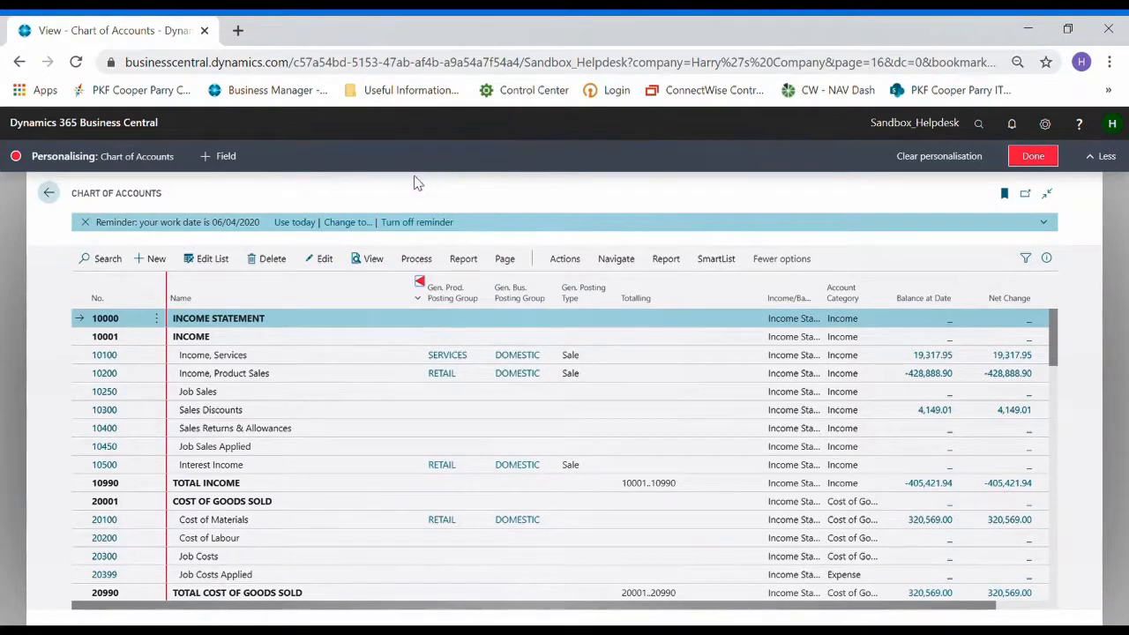
left_click(227, 162)
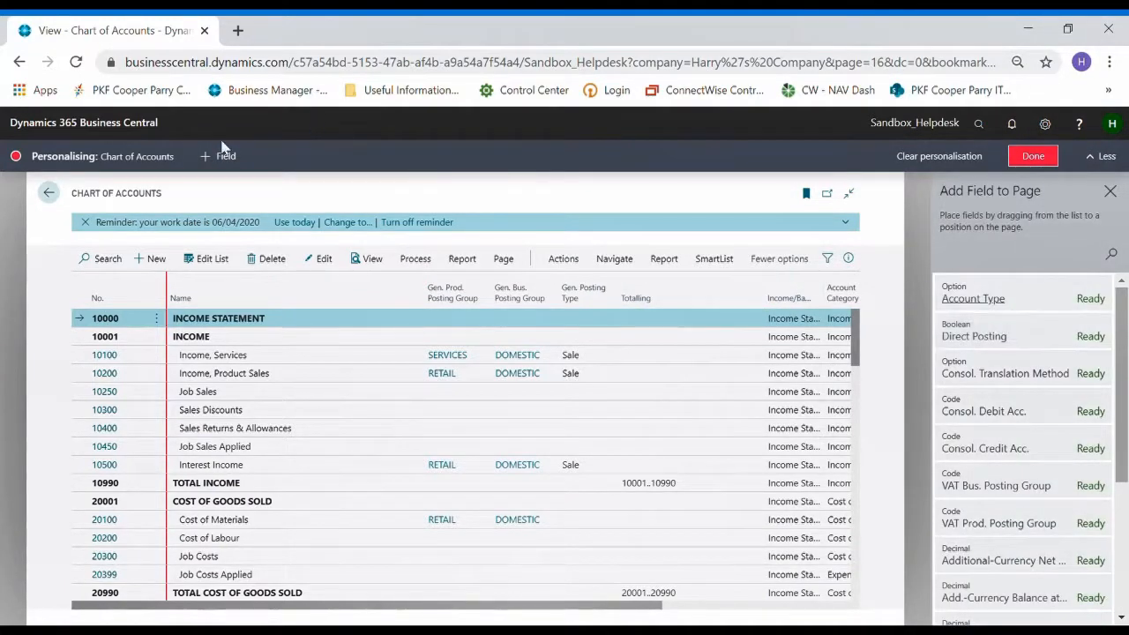
left_click_drag(1124, 314, 1123, 353)
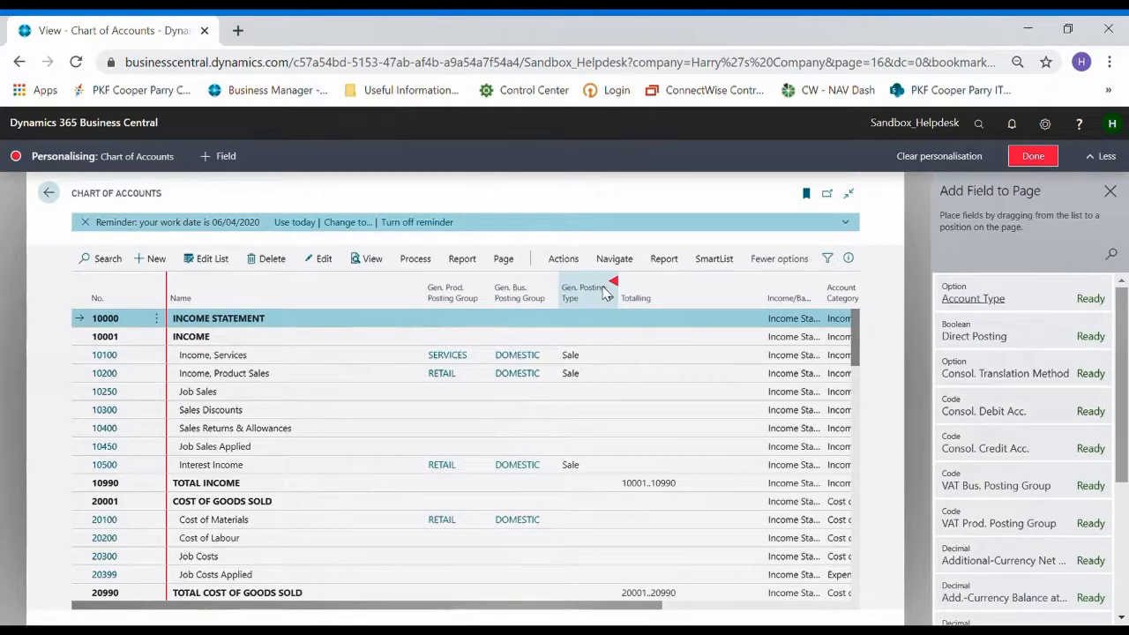
- Hide the Gen. Prod. Posting Group, Gen. Bus. Posting Group and Gen. Posting Type columns
left_click(482, 288)
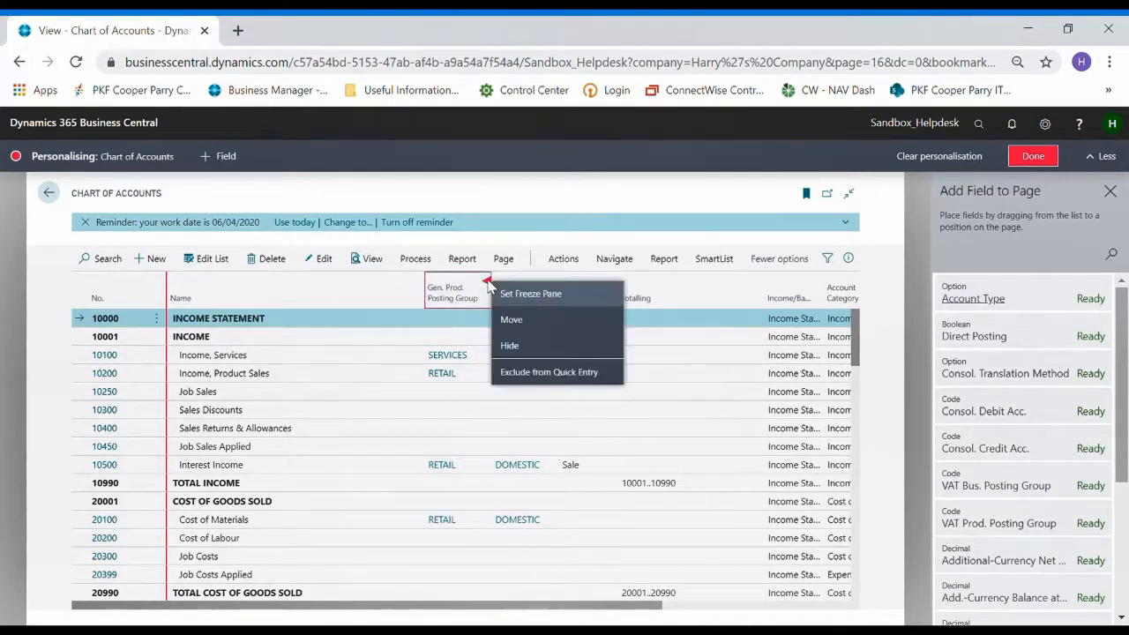
left_click(543, 352)
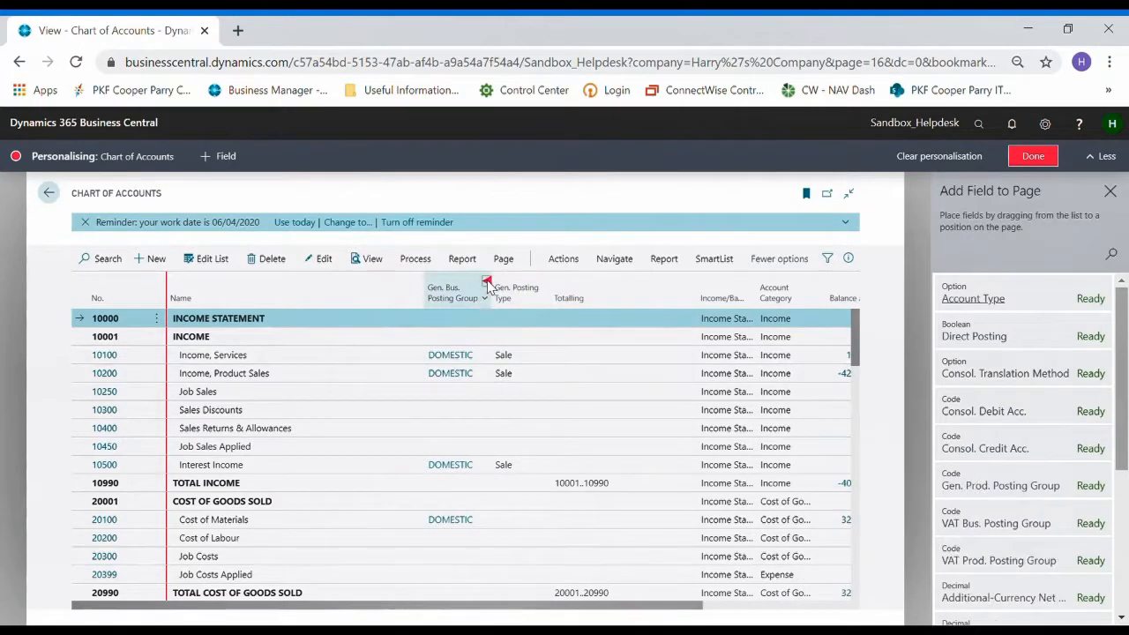
left_click(485, 282)
left_click(516, 349)
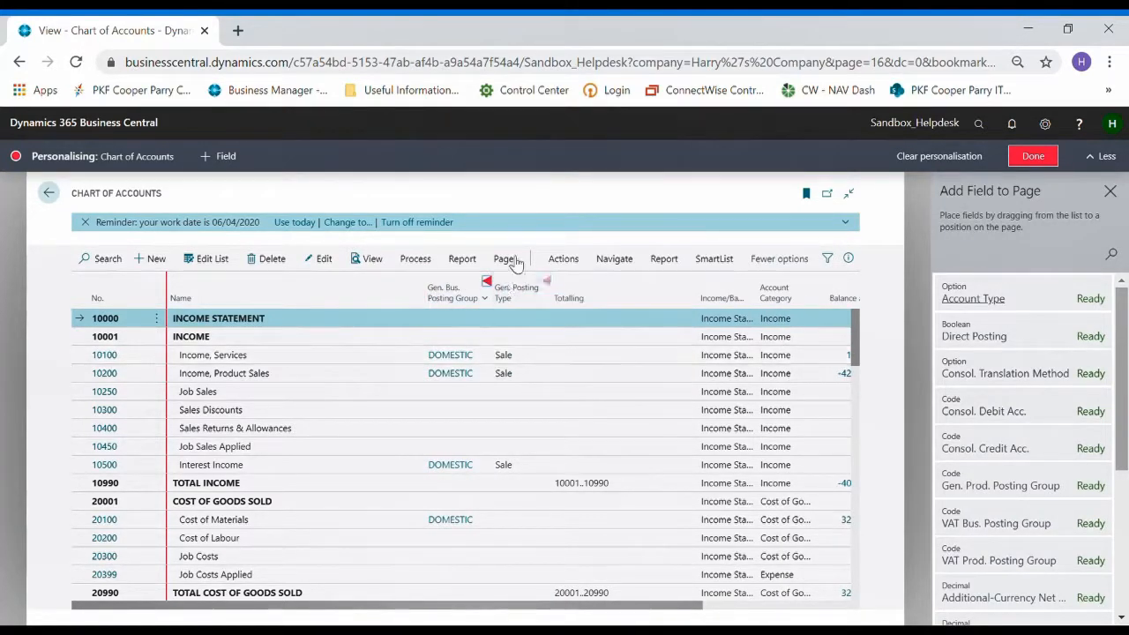
left_click(478, 282)
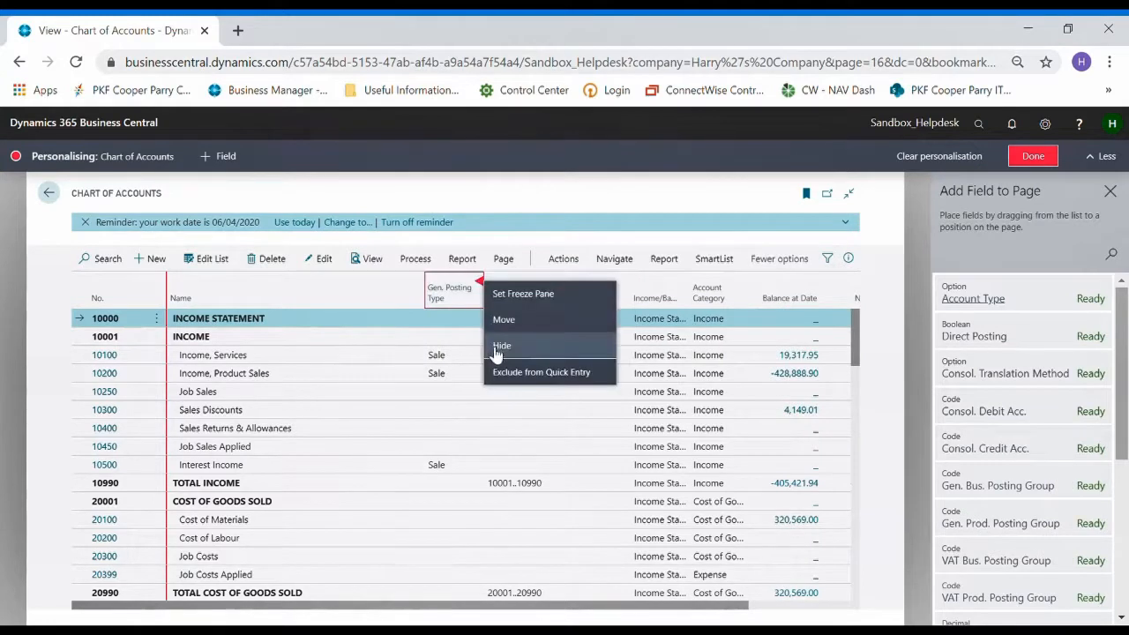
left_click(515, 348)
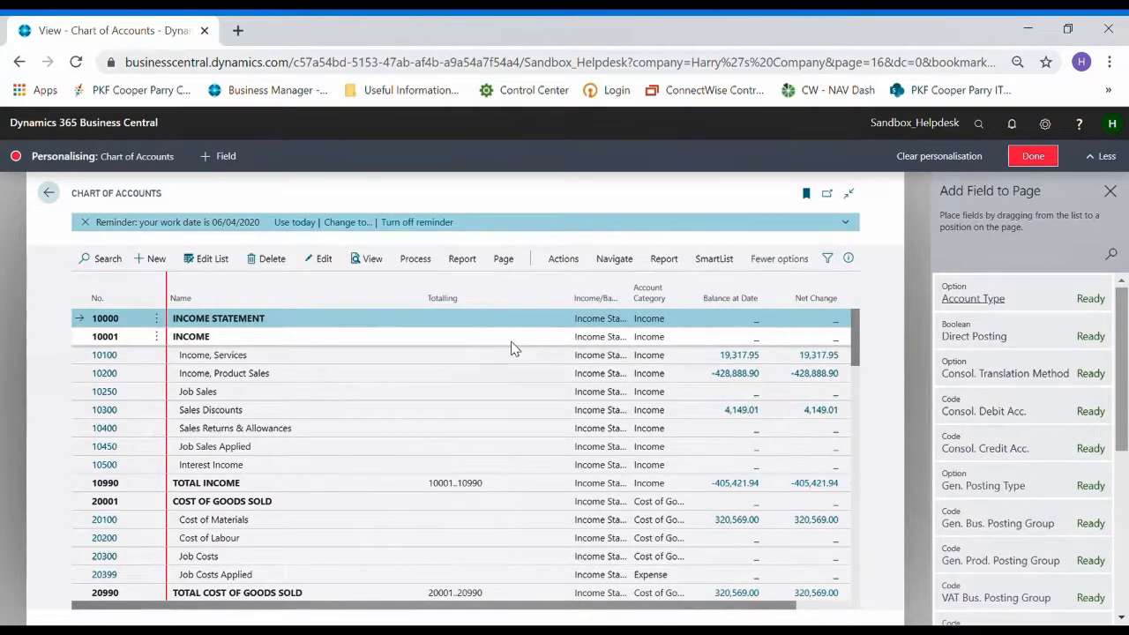
- Hide the Totalling and Balance at Date columns from the Chart of Accounts list
left_click(565, 281)
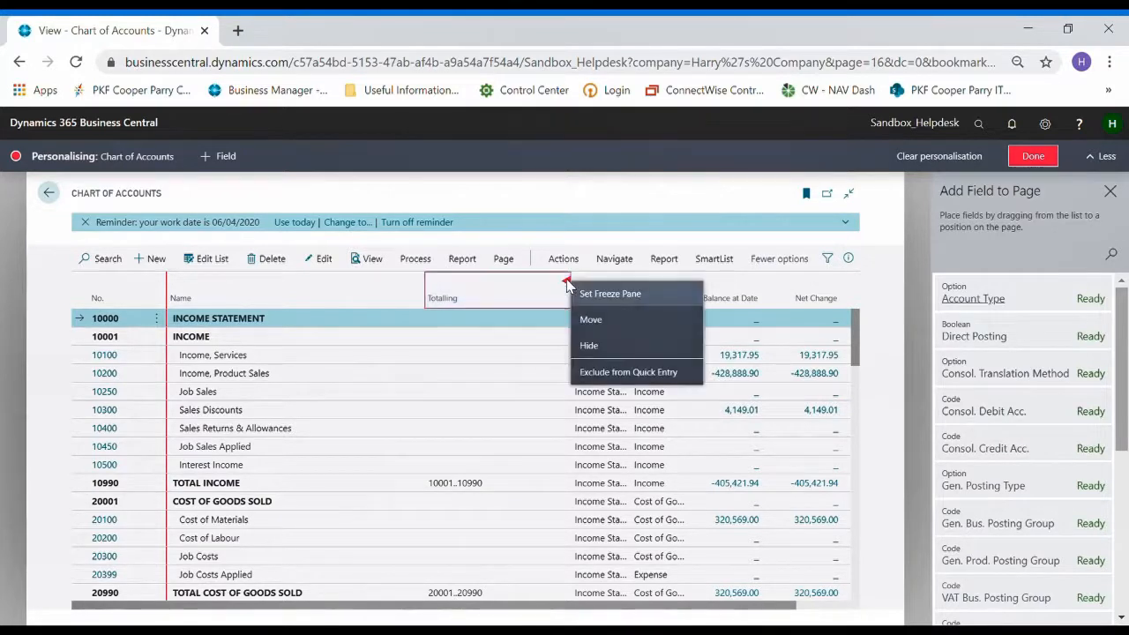
left_click(618, 346)
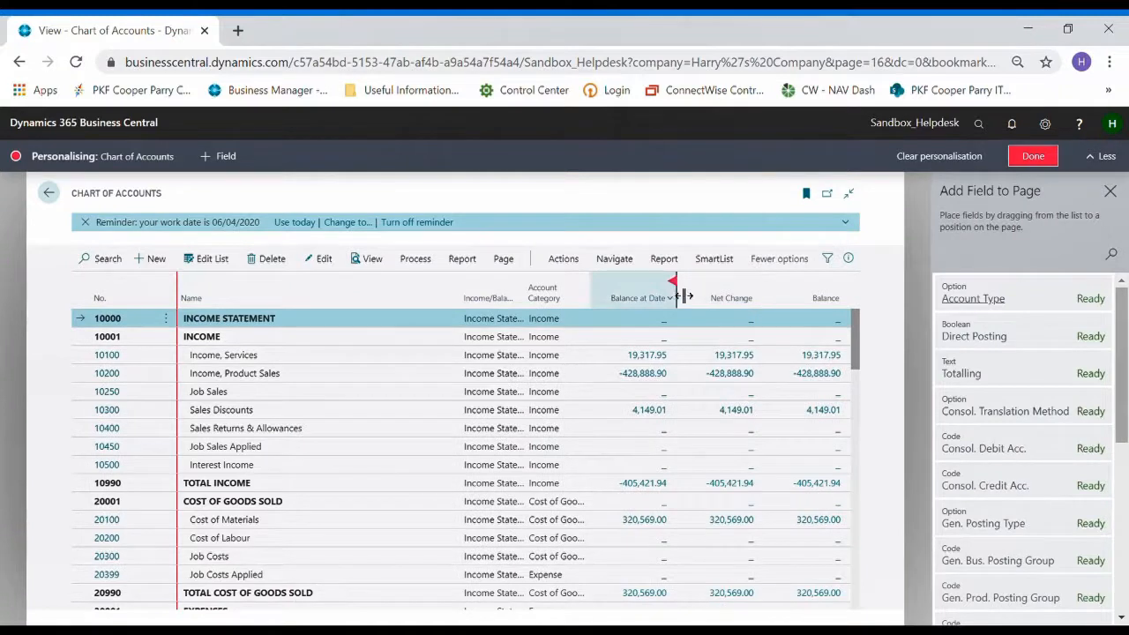
left_click(672, 282)
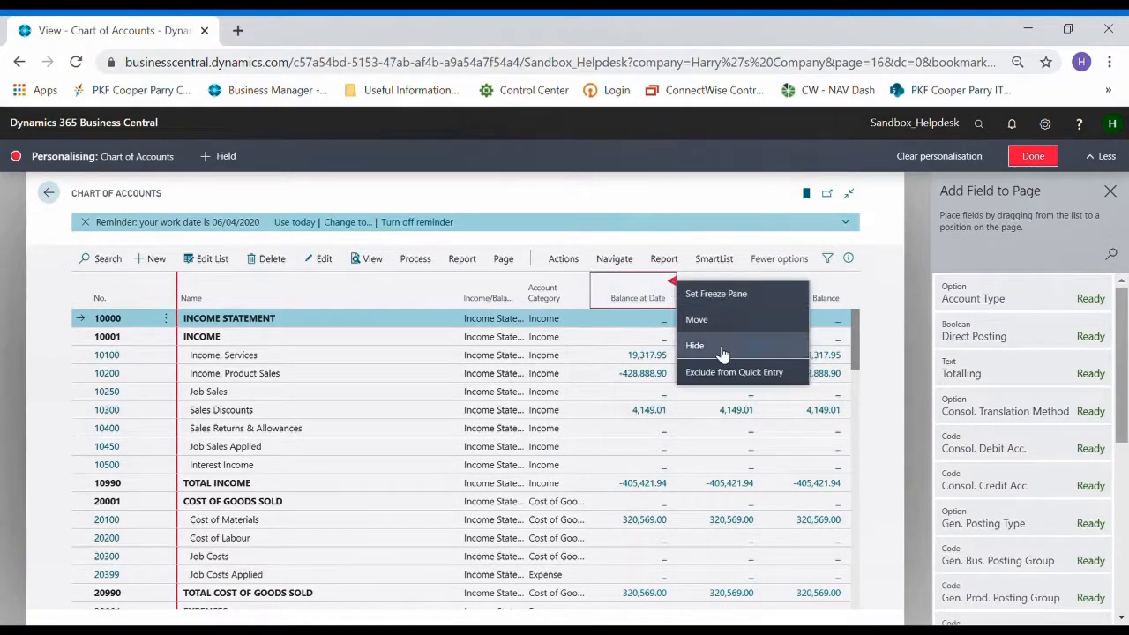
left_click(722, 350)
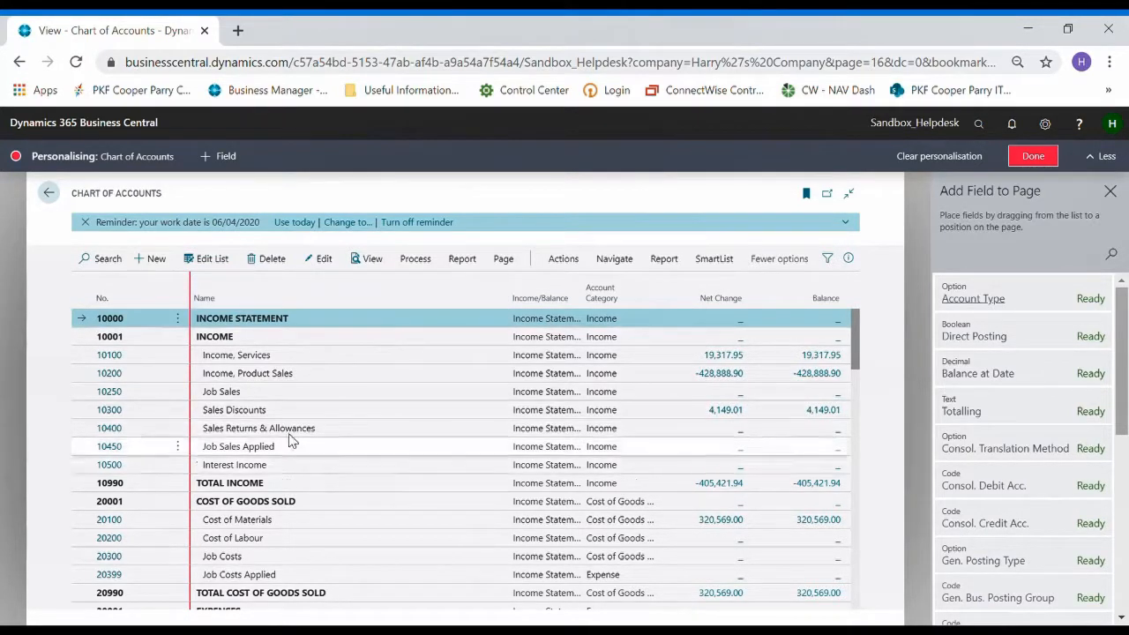
- Widen the Income/Balance column and finish personalising the Chart of Accounts page
mouse_move(666, 303)
left_mouse_down()
mouse_move(574, 285)
mouse_move(574, 294)
mouse_move(628, 303)
mouse_move(435, 290)
mouse_move(670, 300)
mouse_move(570, 293)
left_mouse_up()
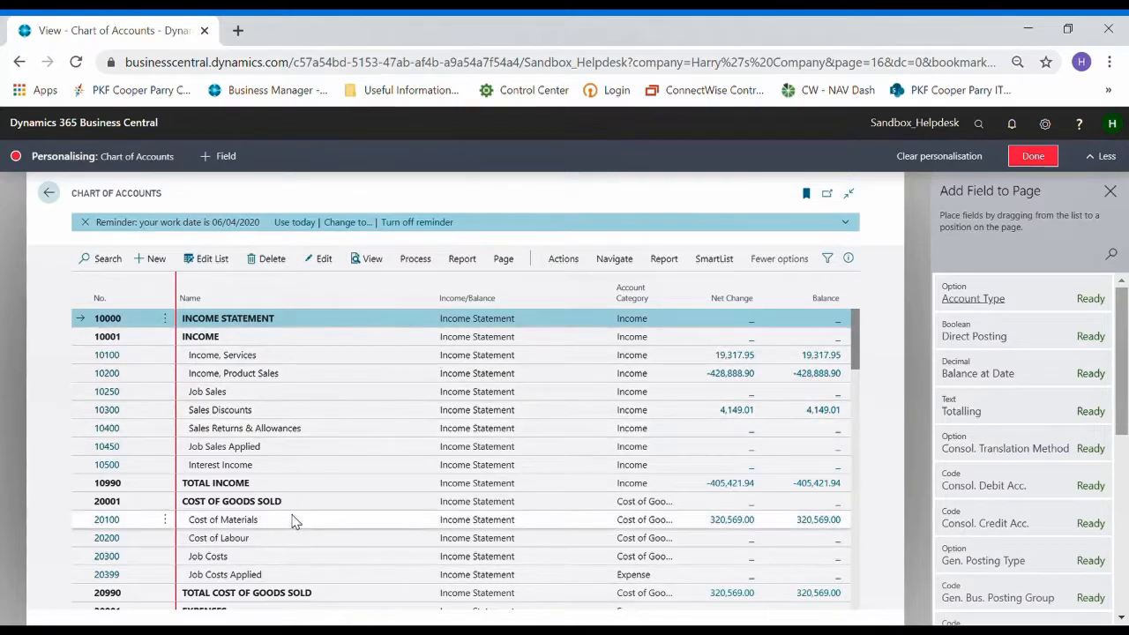
scroll(554, 505, "down", 2)
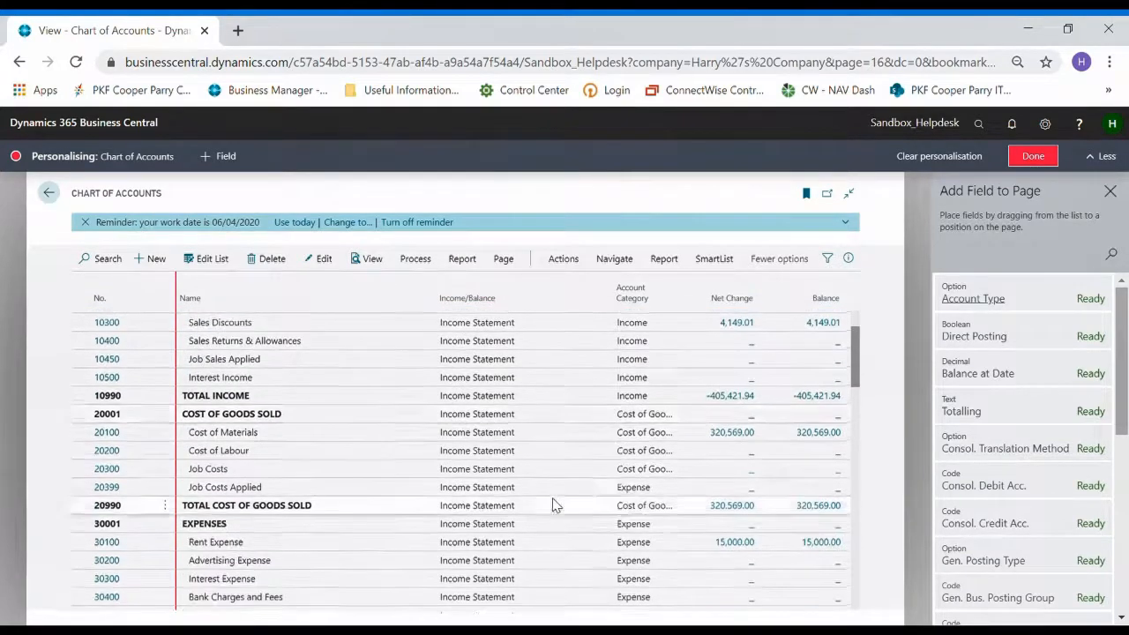
scroll(564, 494, "up", 2)
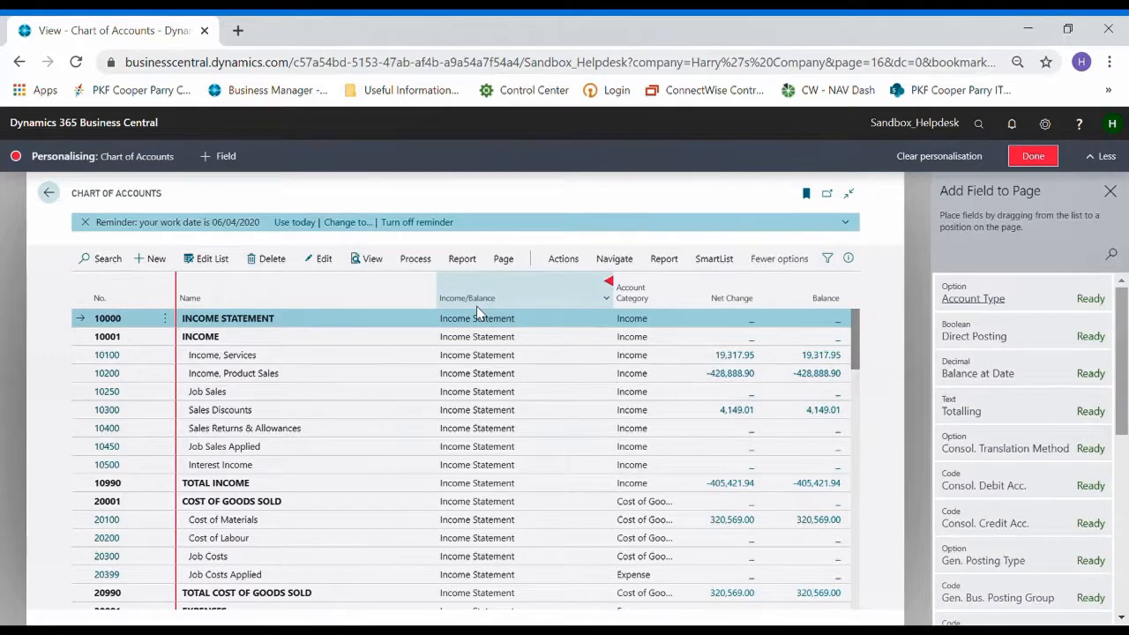
left_click(1110, 191)
left_click(1036, 159)
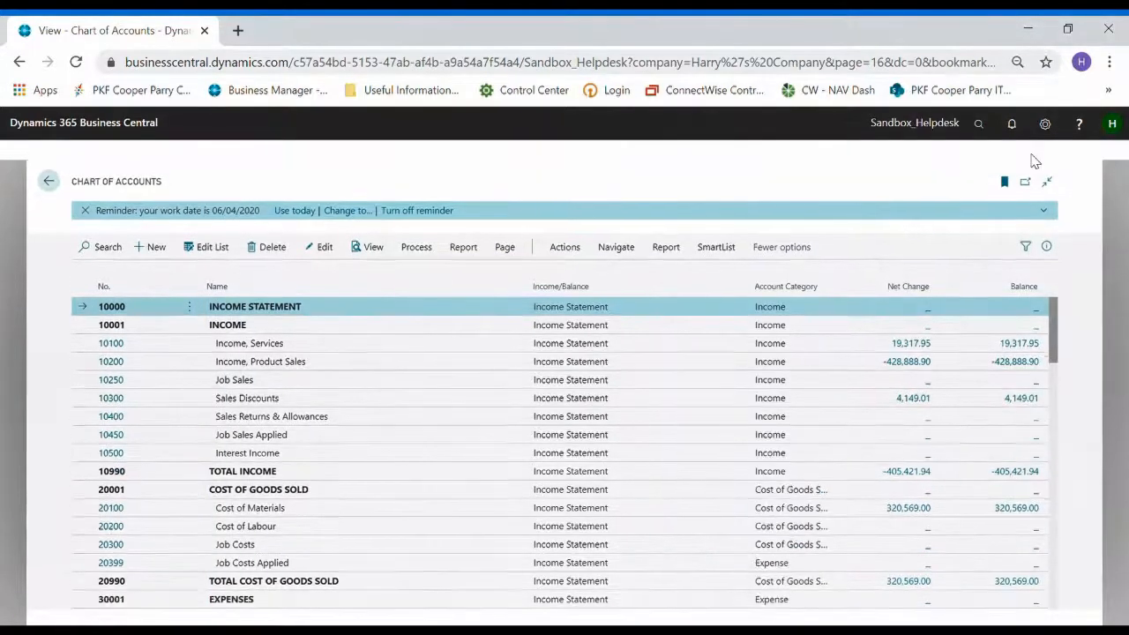
scroll(415, 396, "down", 5)
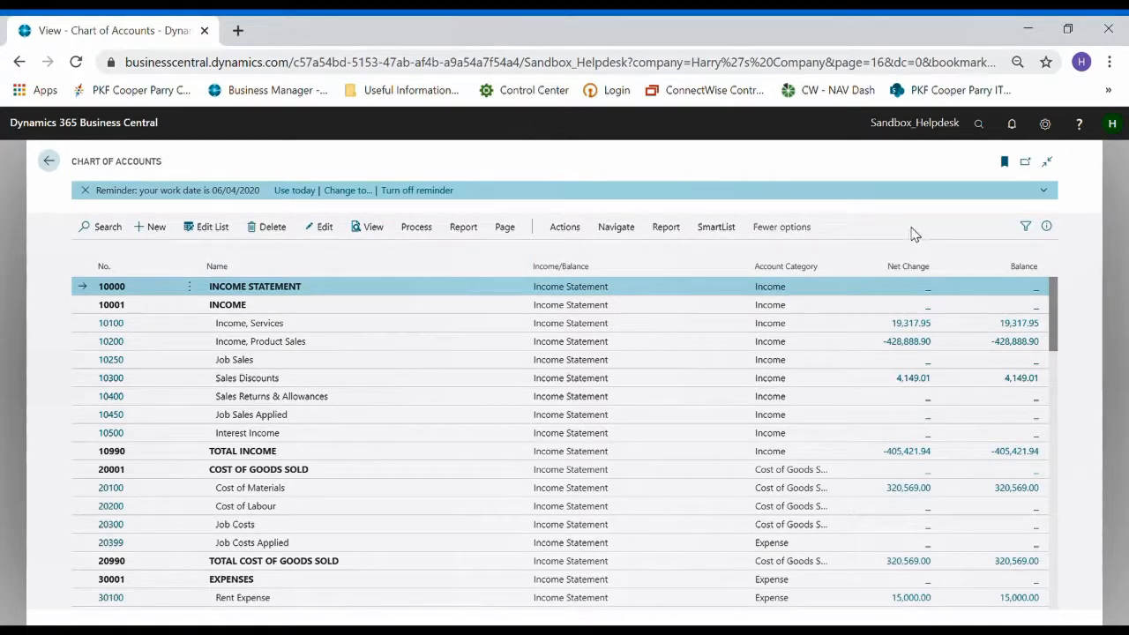
- Reopen personalisation for the Chart of Accounts and clear only its fields, columns and parts back to the original layout
left_click(1044, 124)
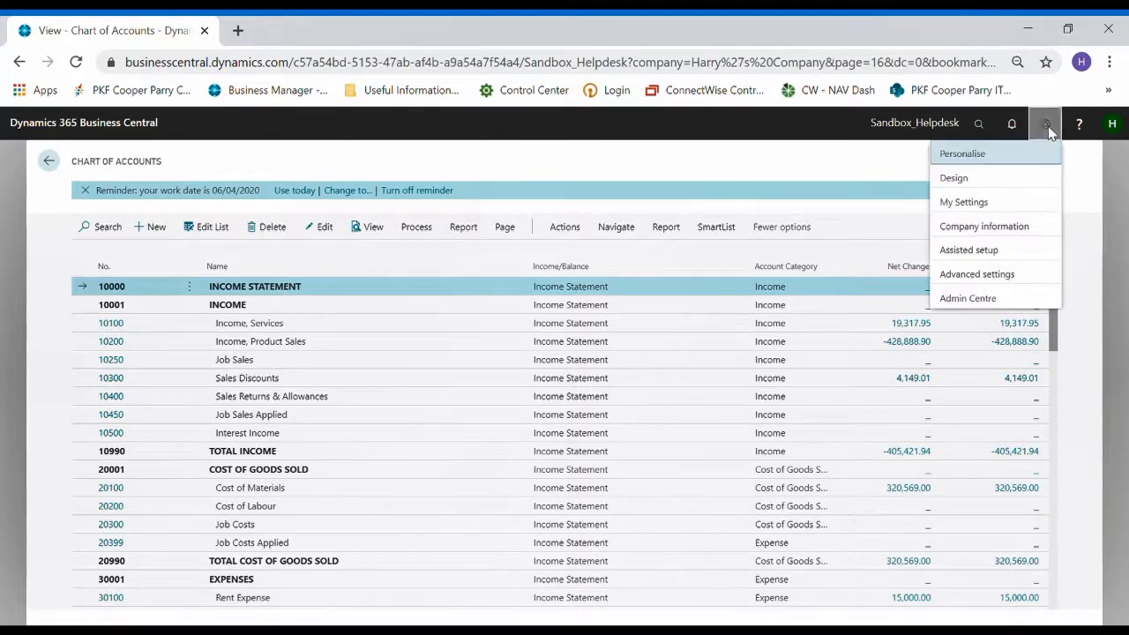
left_click(970, 154)
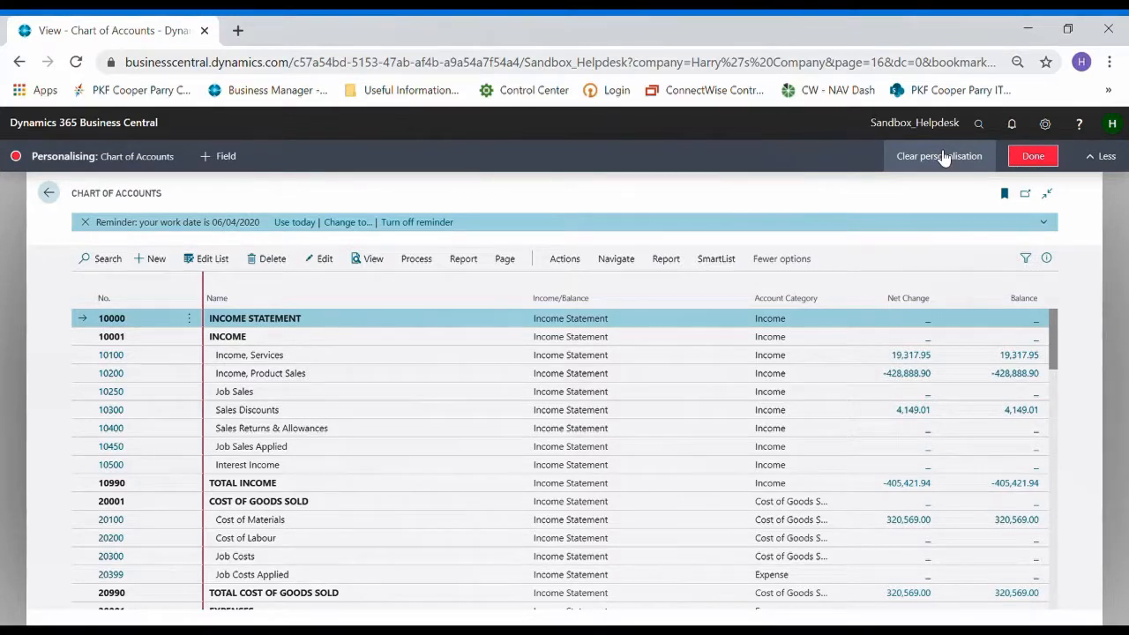
left_click(940, 156)
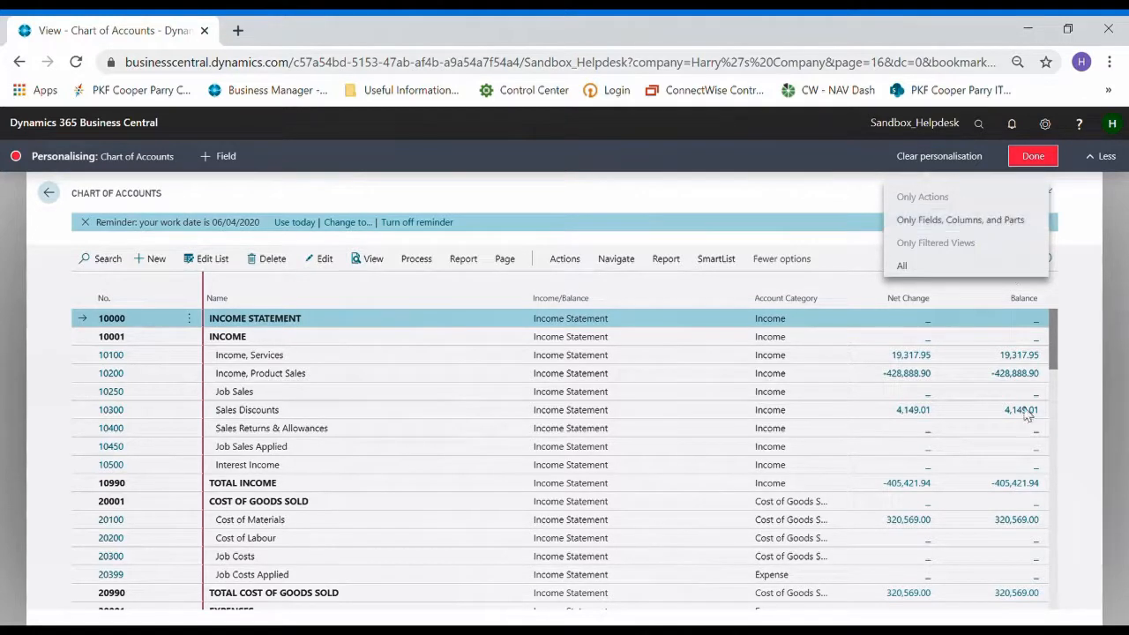
left_click(949, 220)
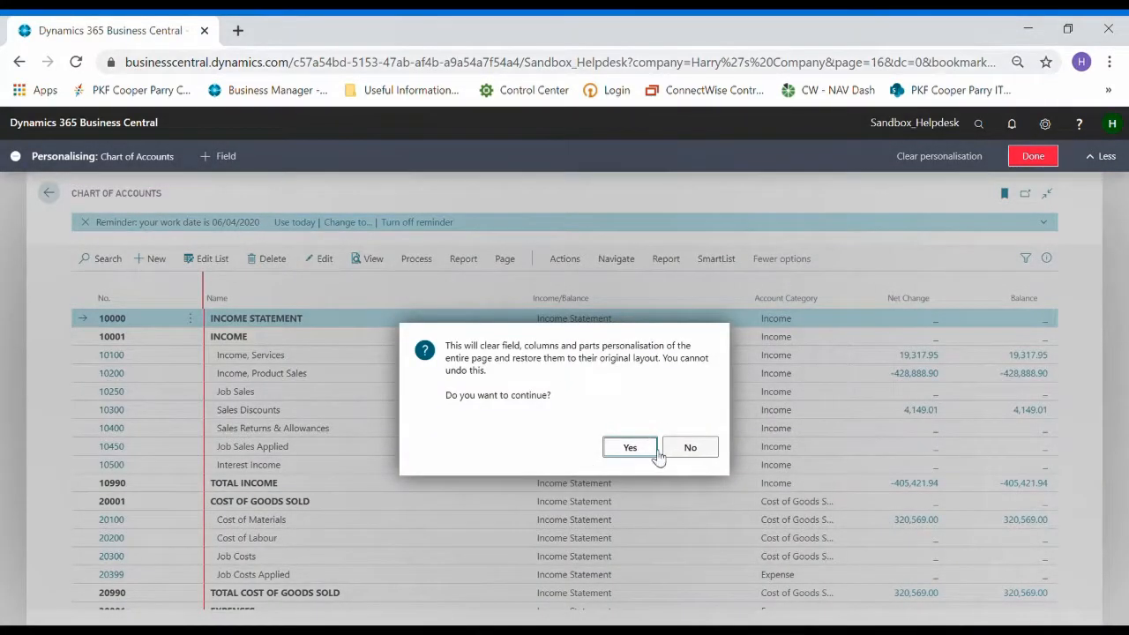
left_click(629, 449)
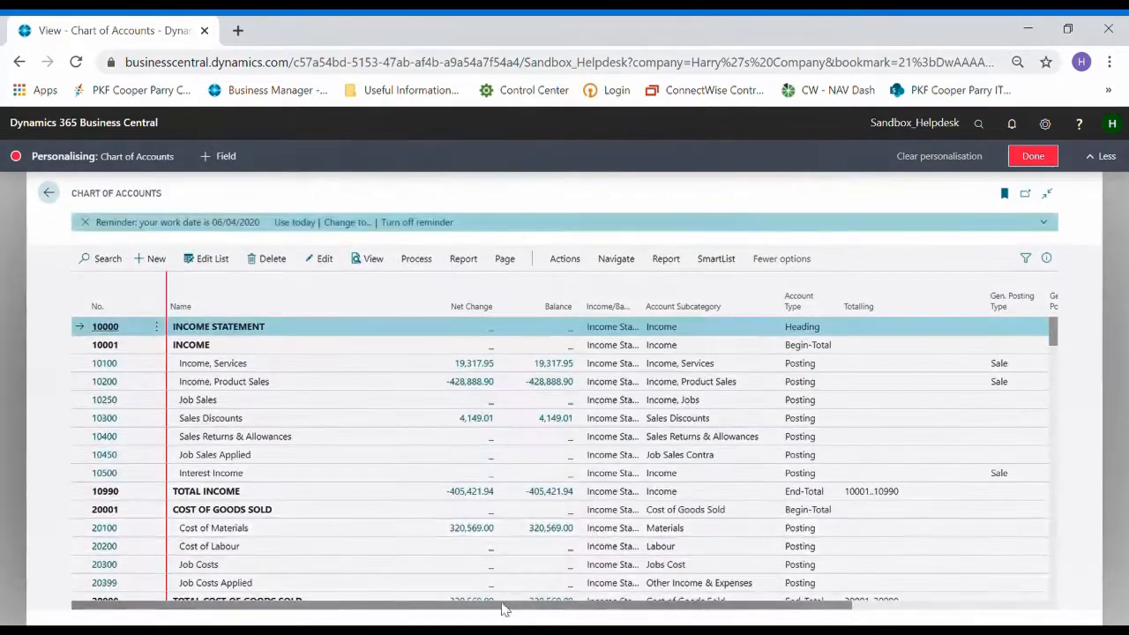
- Add the Direct Posting field as a column between Net Change and Balance, and finish personalising the Chart of Accounts
left_click_drag(390, 605, 847, 610)
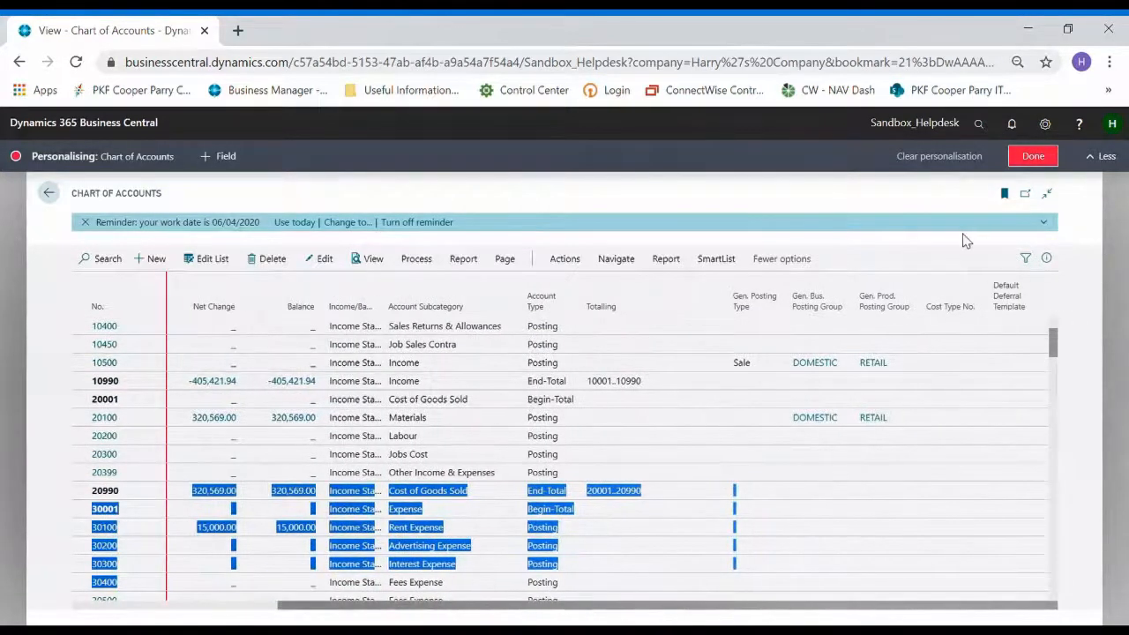
left_click(658, 603)
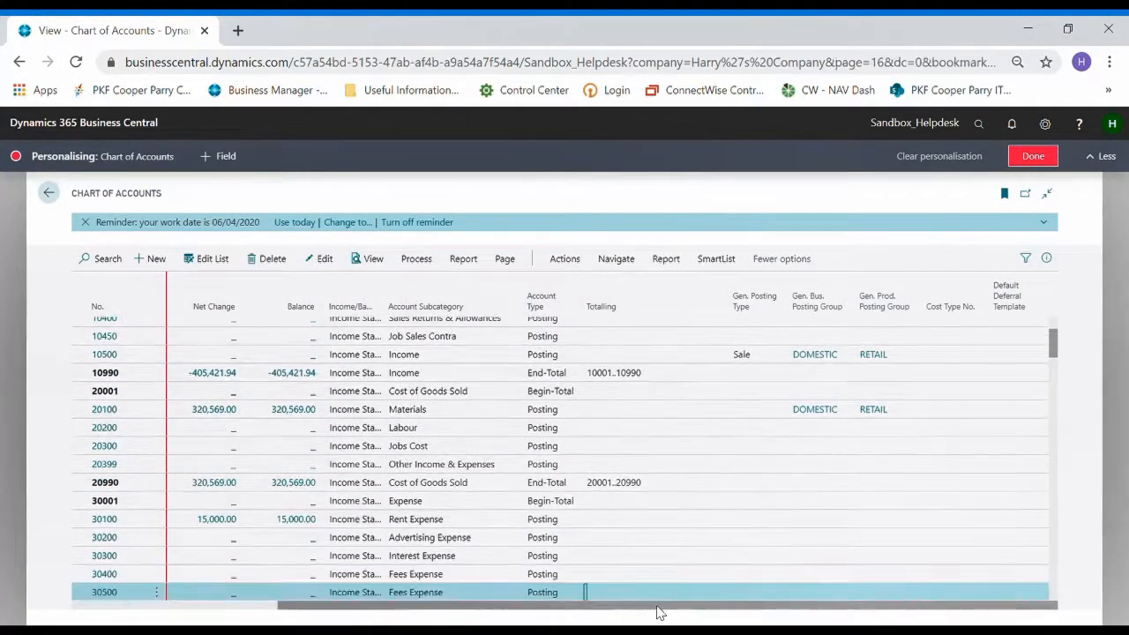
left_click_drag(658, 613, 323, 608)
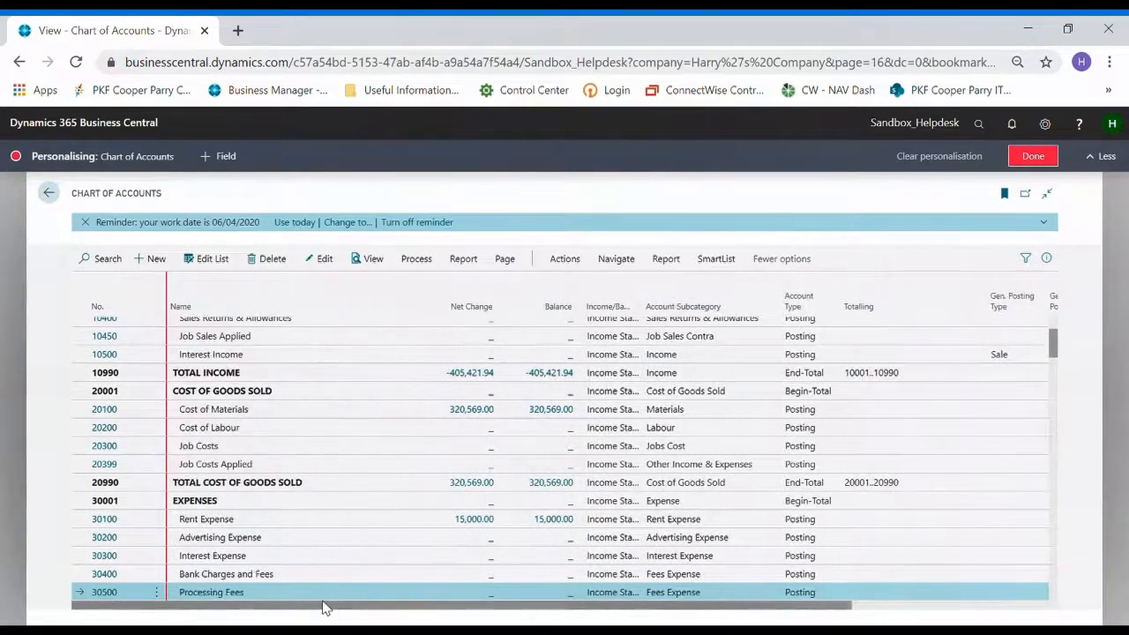
left_click_drag(798, 605, 899, 599)
scroll(517, 378, "up", 5)
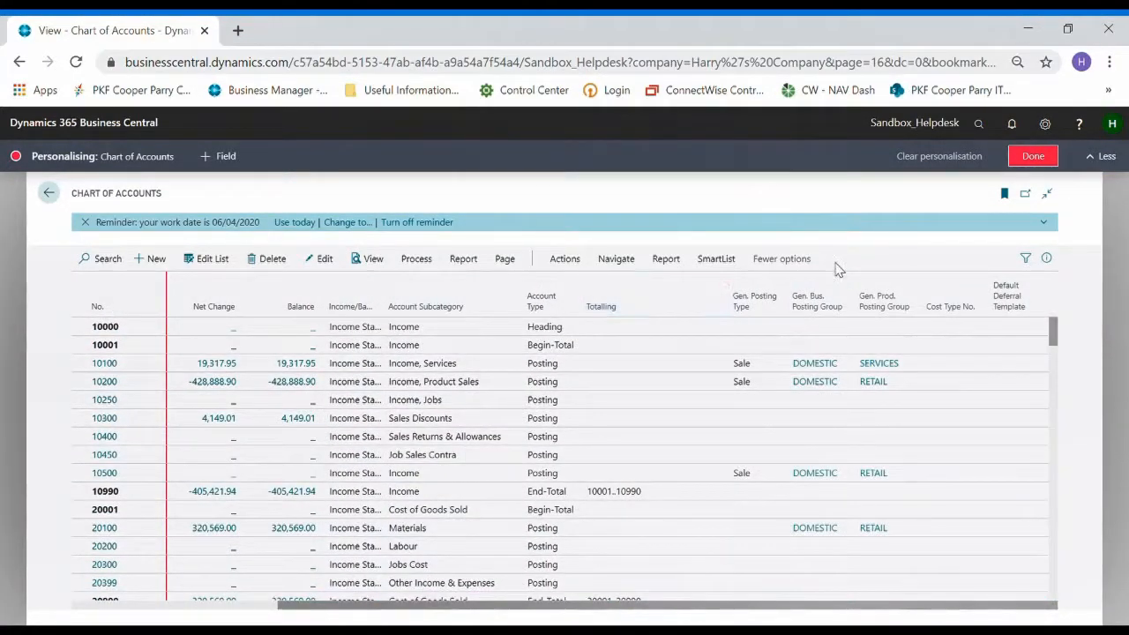
left_click(217, 157)
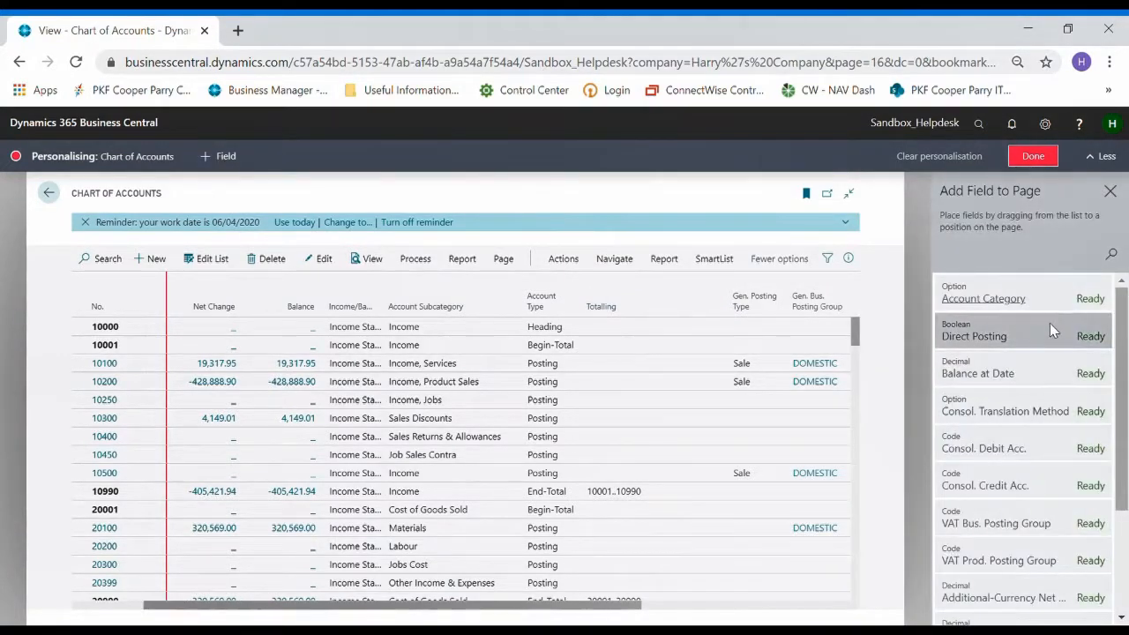
mouse_move(1049, 325)
left_mouse_down()
mouse_move(885, 344)
mouse_move(708, 345)
mouse_move(529, 332)
mouse_move(478, 310)
mouse_move(710, 307)
mouse_move(265, 307)
mouse_move(781, 307)
mouse_move(368, 300)
mouse_move(446, 310)
left_mouse_up()
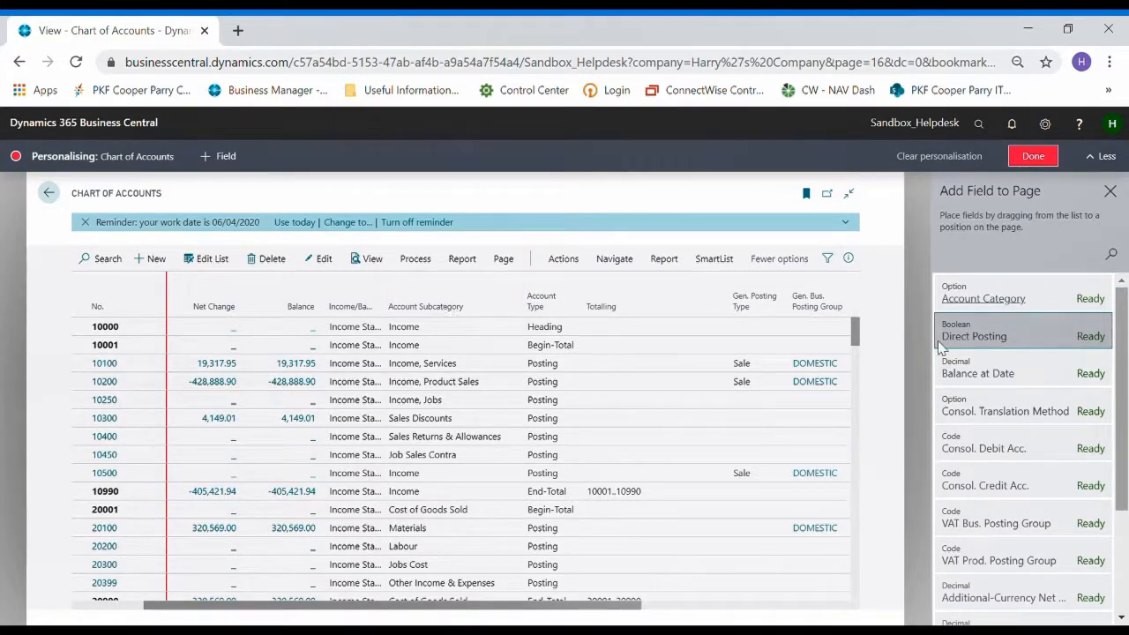
mouse_move(1037, 331)
left_mouse_down()
mouse_move(979, 354)
mouse_move(590, 342)
mouse_move(575, 316)
mouse_move(418, 315)
mouse_move(436, 306)
left_mouse_up()
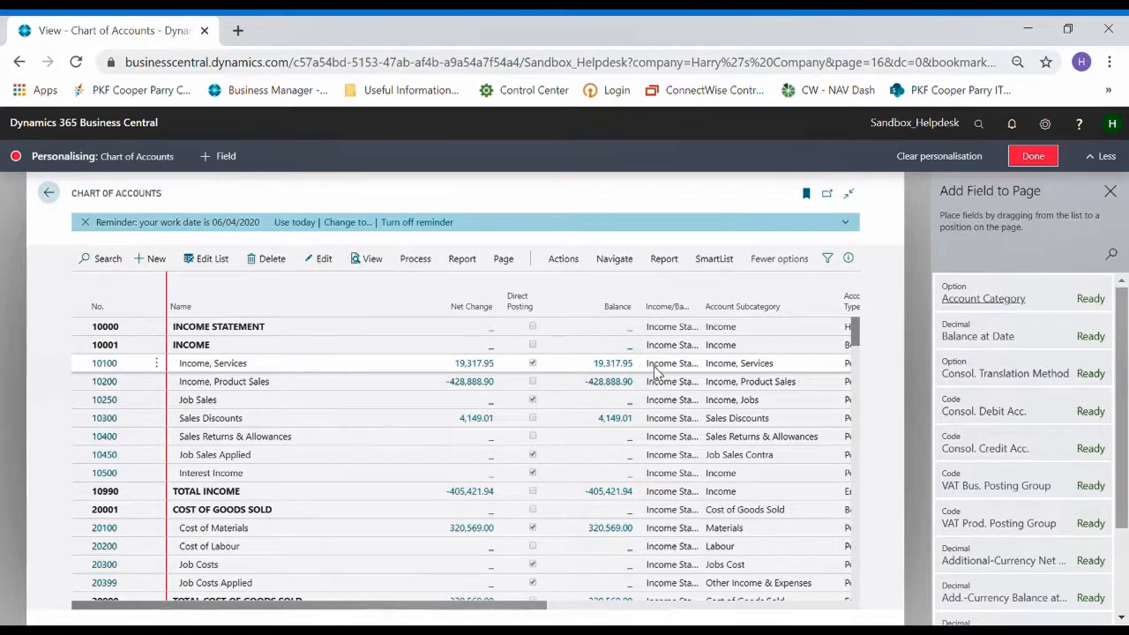
left_click(1033, 156)
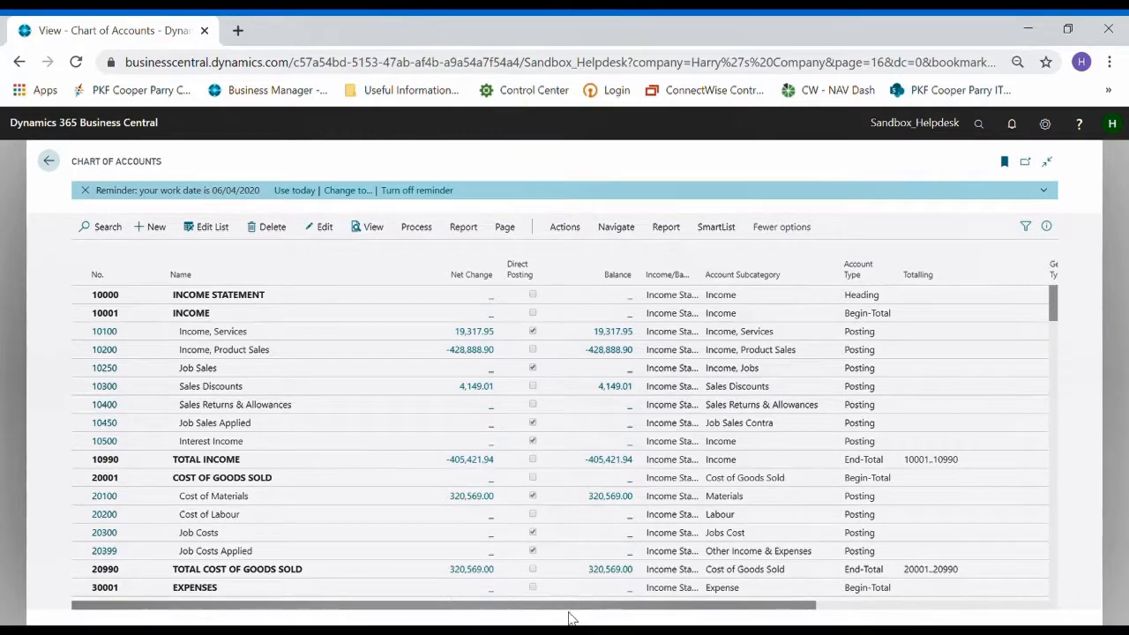
- Return to the home page and check the assigned role in My Settings without changing anything
left_click_drag(582, 606, 311, 607)
left_click(51, 163)
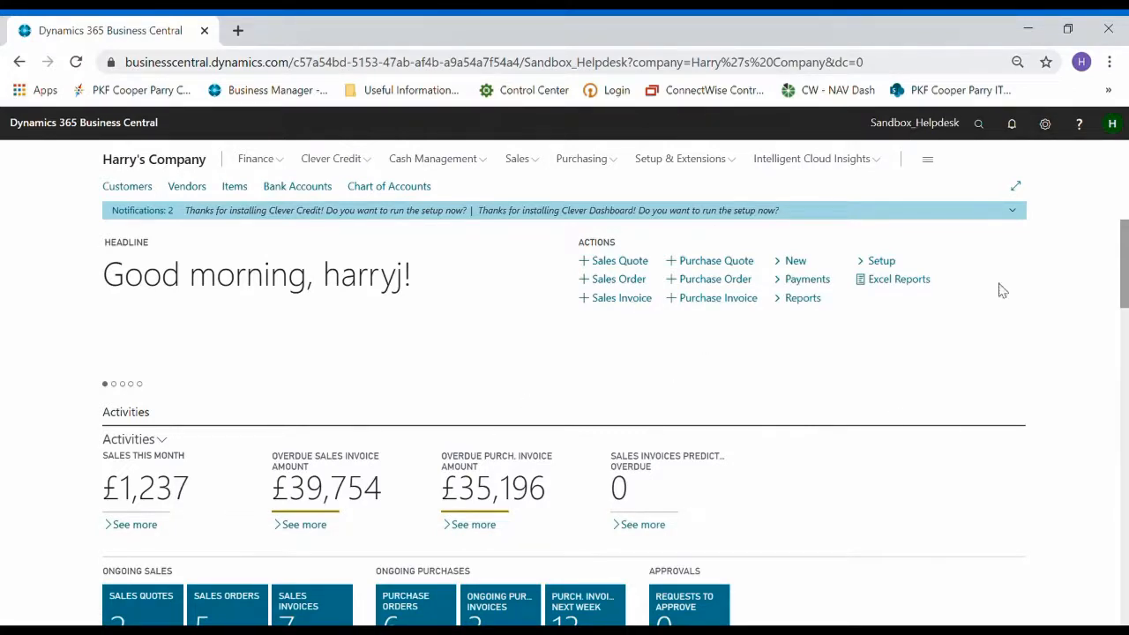
left_click(1045, 124)
left_click(984, 182)
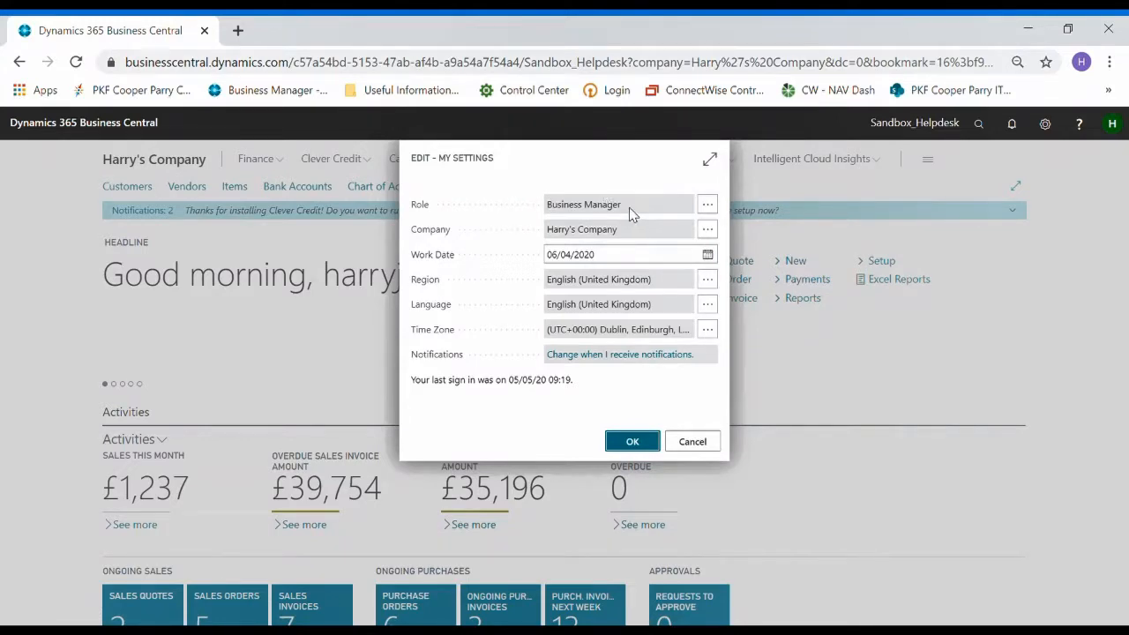
left_click(693, 443)
- Look over the Business Manager home page and start personalising it
scroll(352, 250, "down", 15)
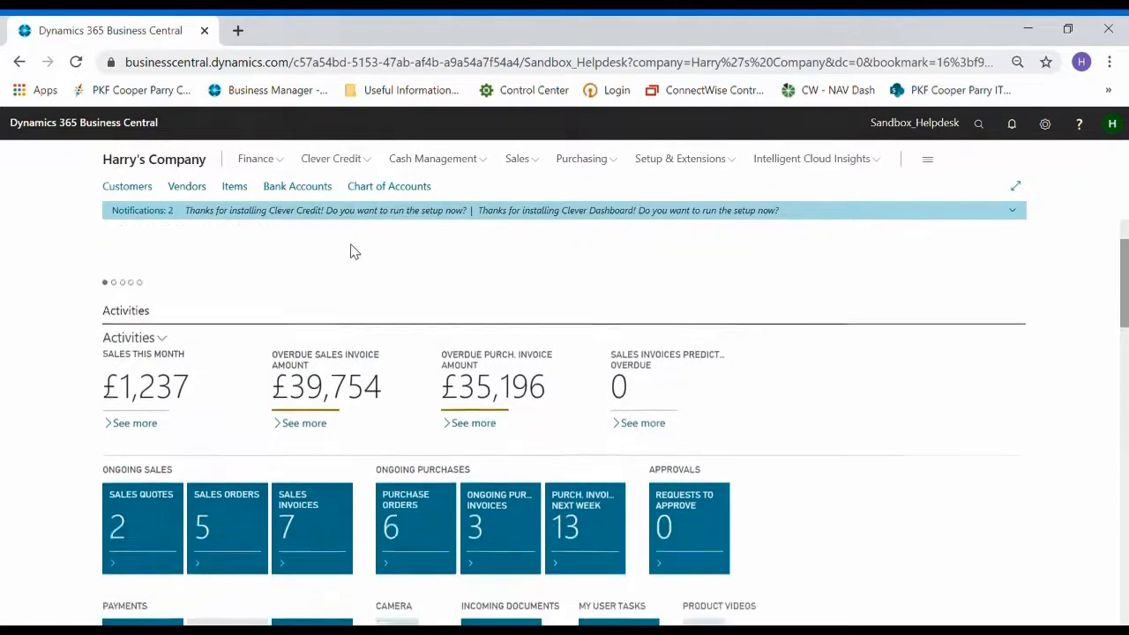
scroll(442, 340, "down", 5)
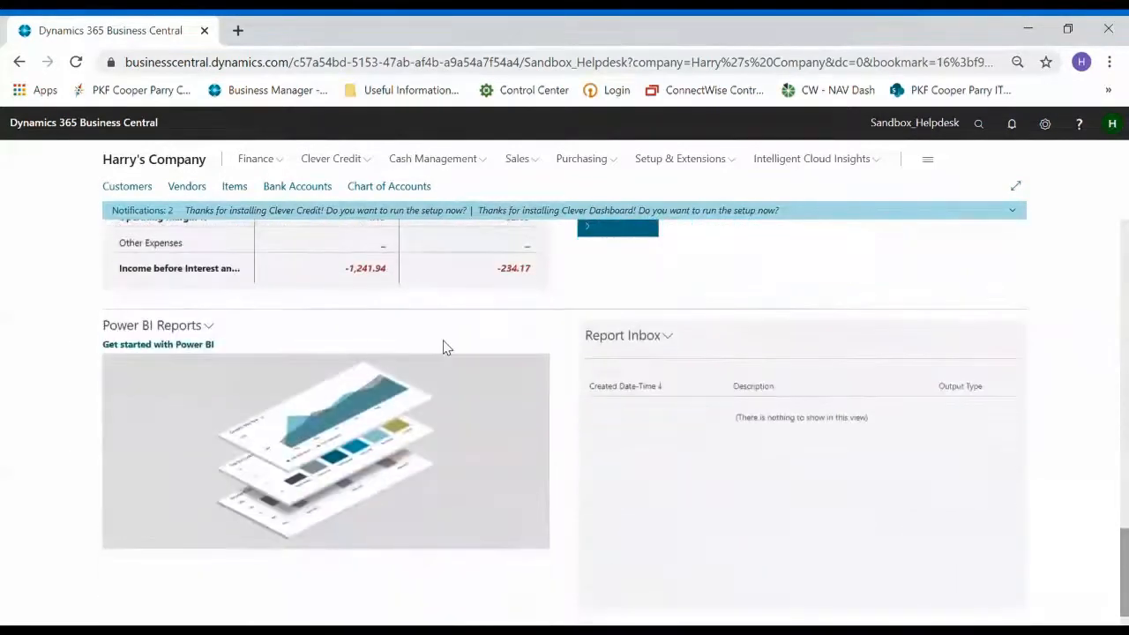
scroll(443, 340, "up", 10)
scroll(696, 308, "up", 3)
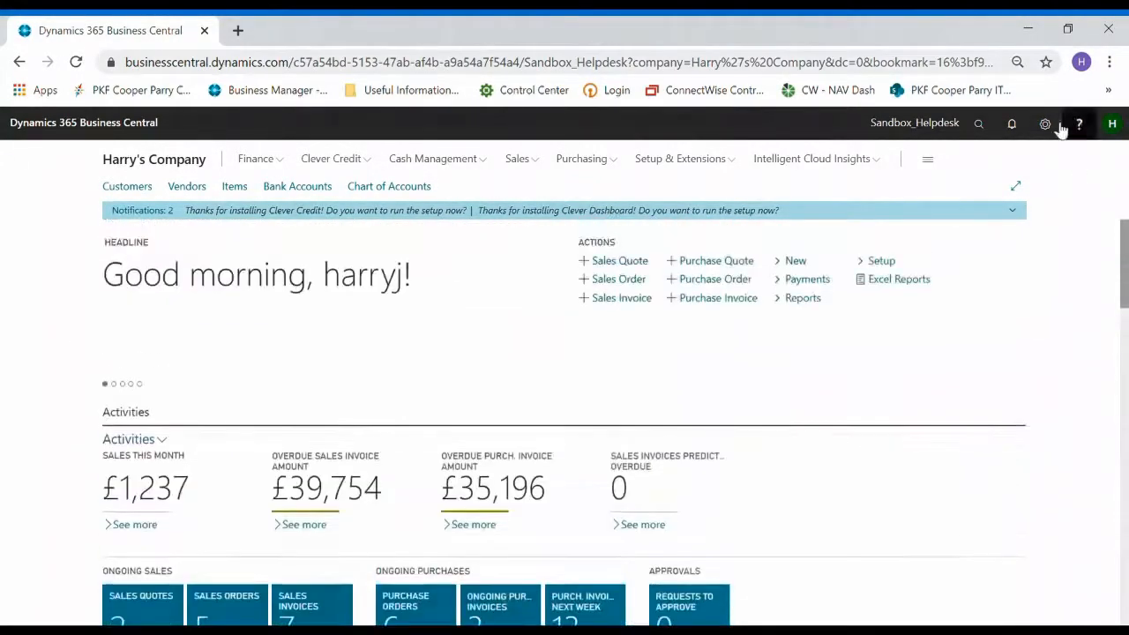
left_click(1044, 123)
left_click(985, 161)
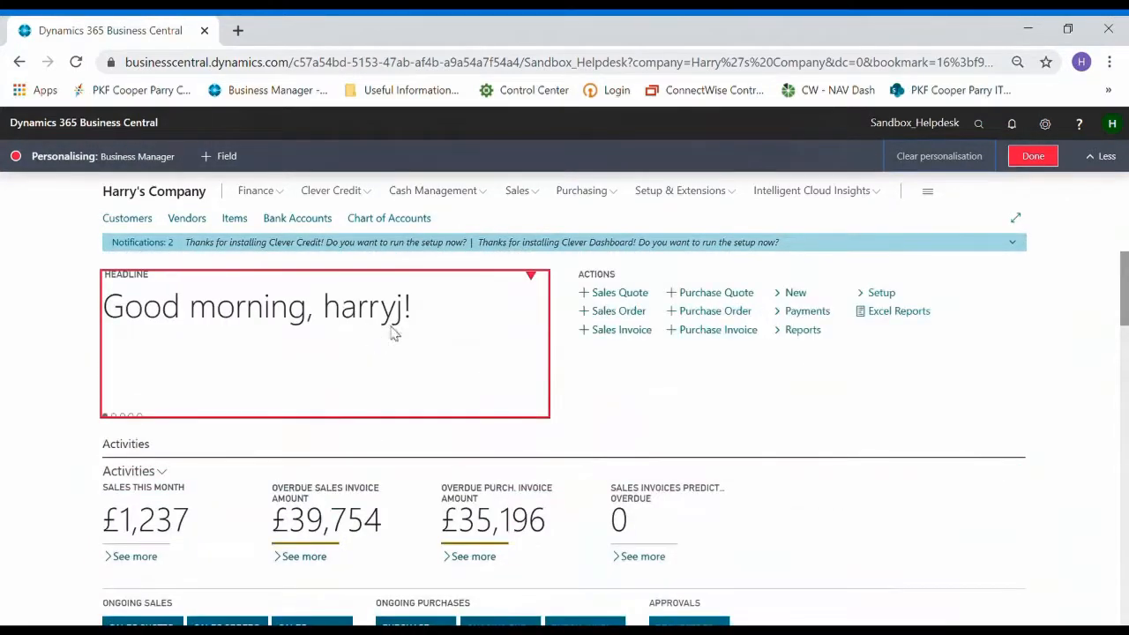
- Examine which home page parts can be personalised and which options the Activities part offers
scroll(374, 311, "down", 4)
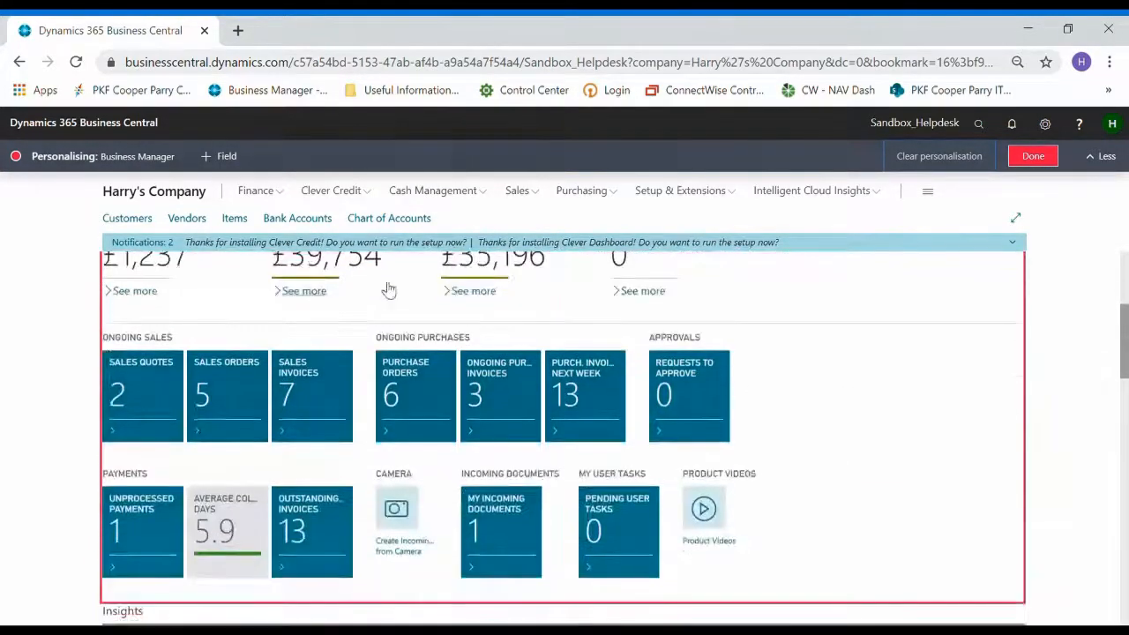
scroll(370, 307, "down", 4)
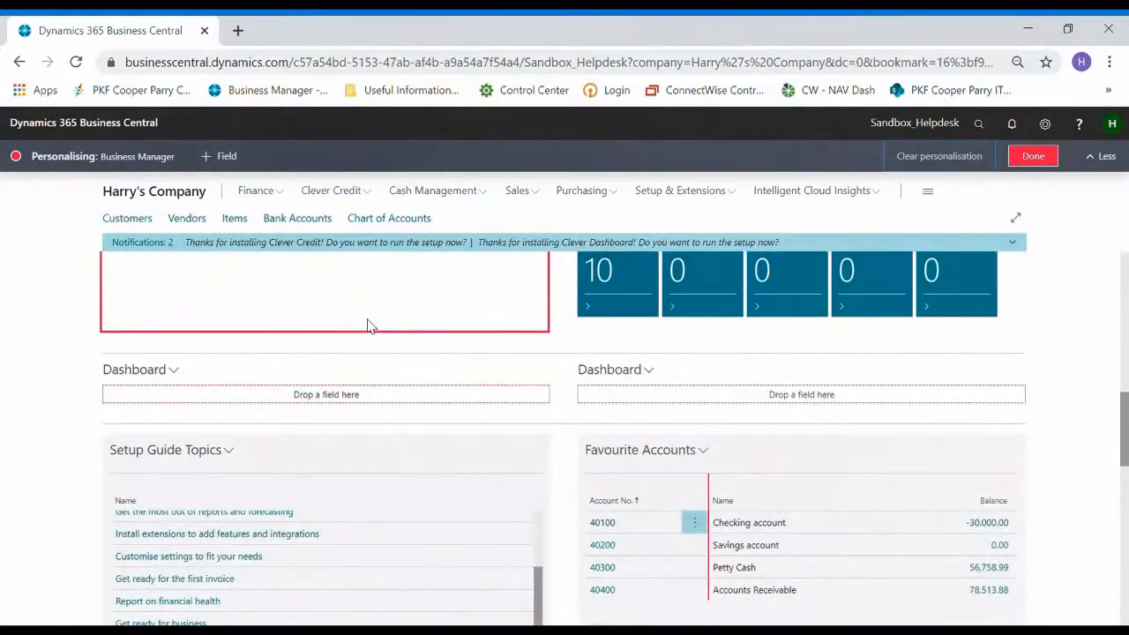
scroll(369, 323, "down", 1)
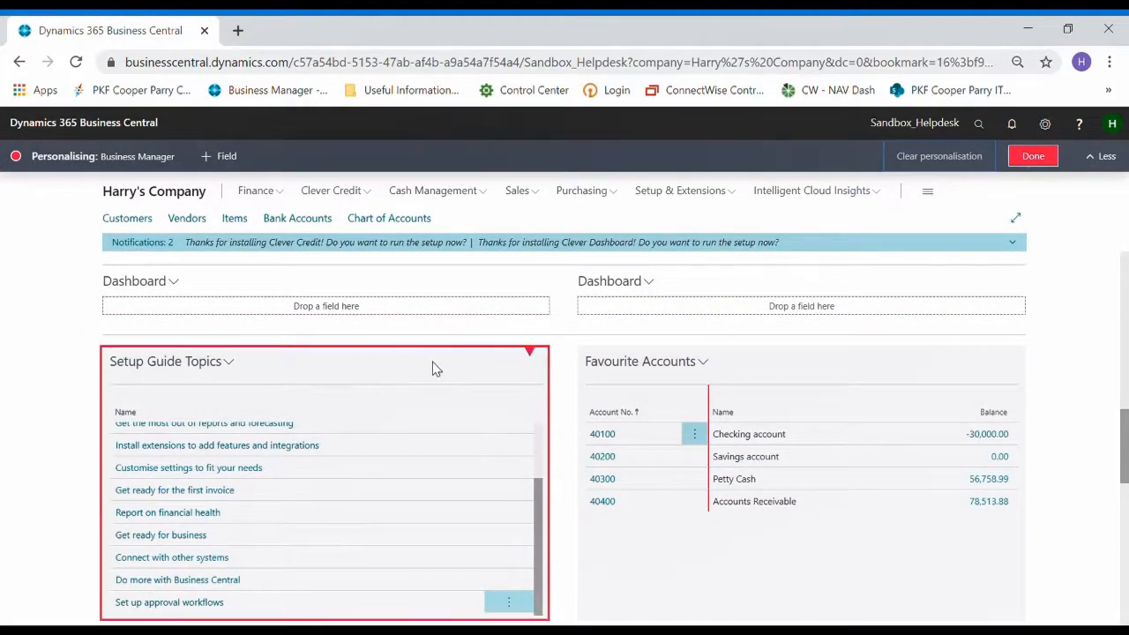
scroll(359, 358, "down", 2)
scroll(370, 352, "up", 2)
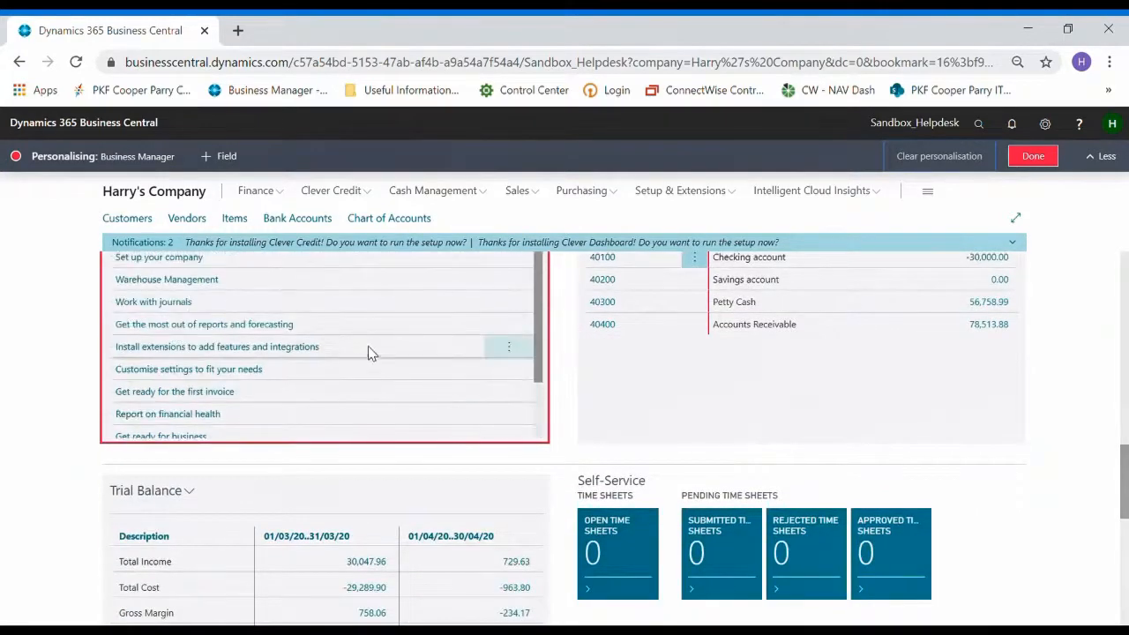
scroll(458, 364, "up", 1)
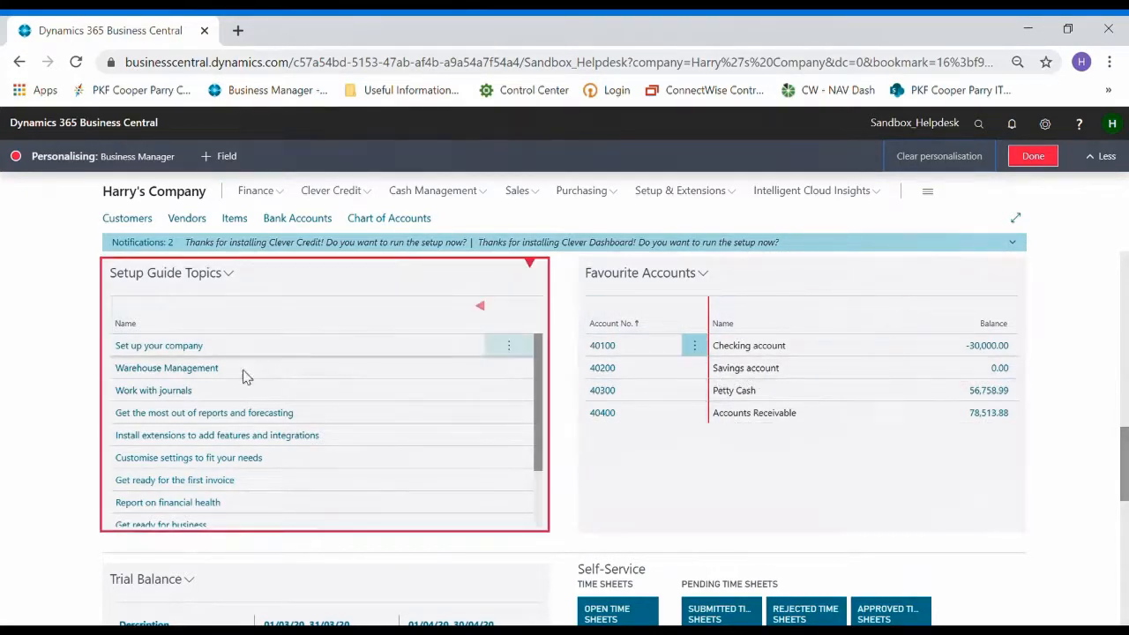
scroll(244, 379, "up", 5)
scroll(385, 341, "up", 5)
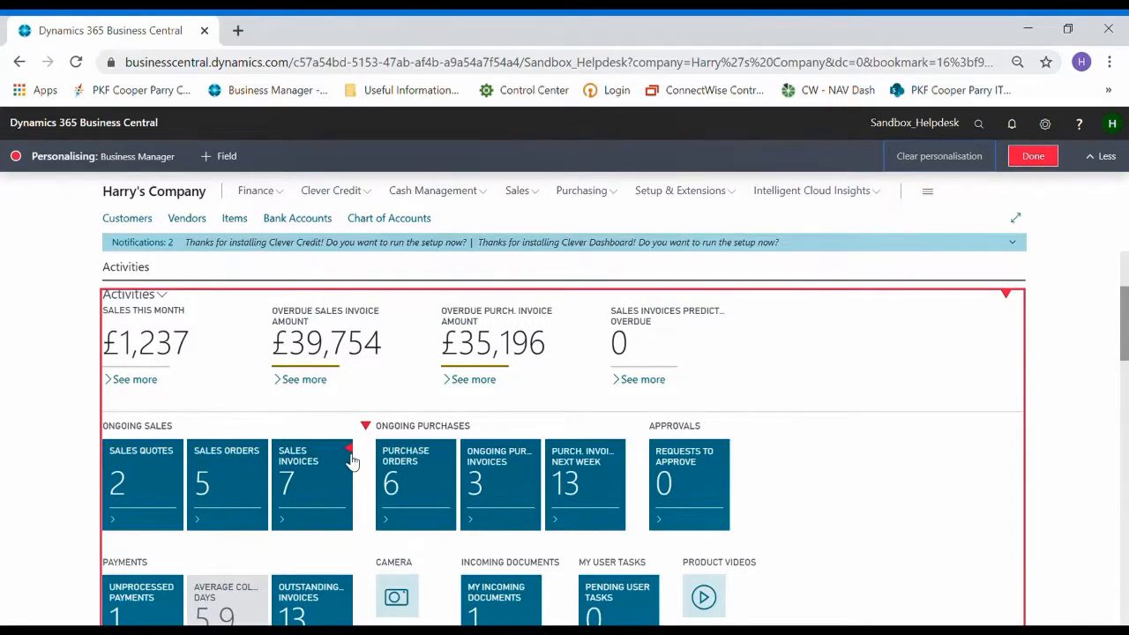
scroll(351, 460, "up", 2)
scroll(351, 460, "down", 2)
scroll(872, 326, "down", 1)
scroll(866, 325, "up", 1)
left_click(1007, 297)
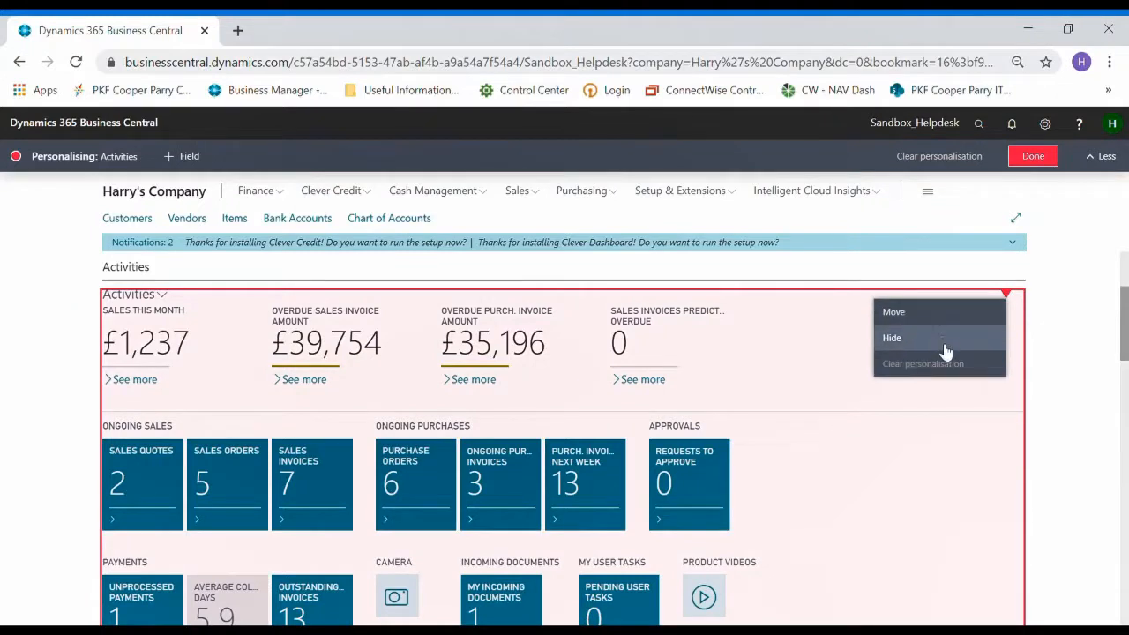
left_click(839, 443)
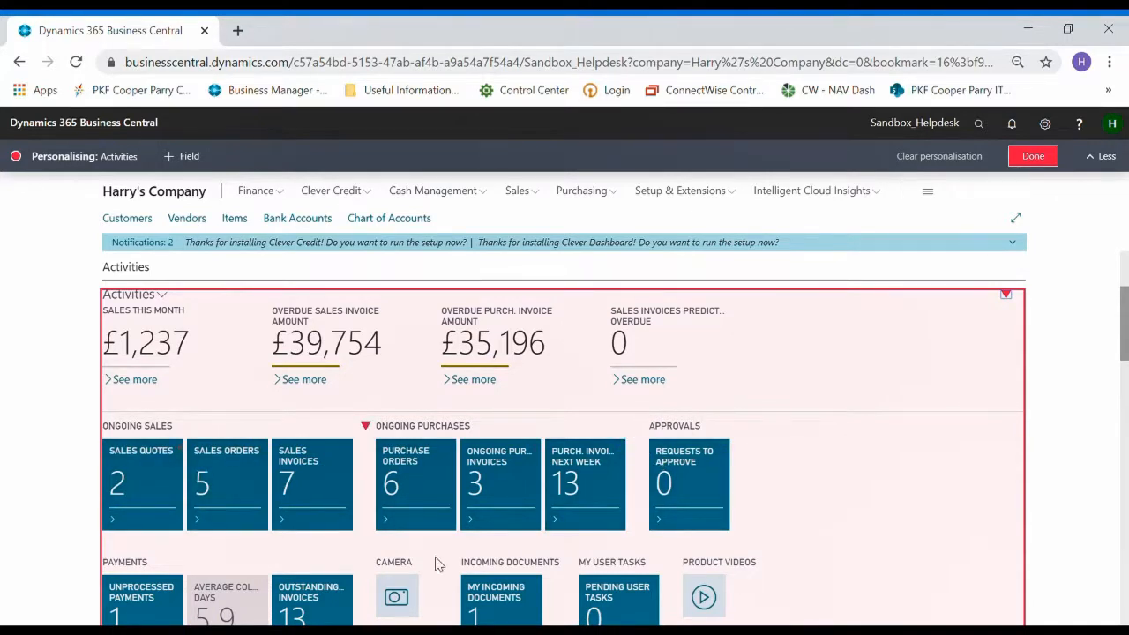
- Move the Sales Invoices tile from Ongoing Sales to the Approvals group, after Requests to Approve
scroll(438, 565, "down", 2)
scroll(291, 424, "up", 2)
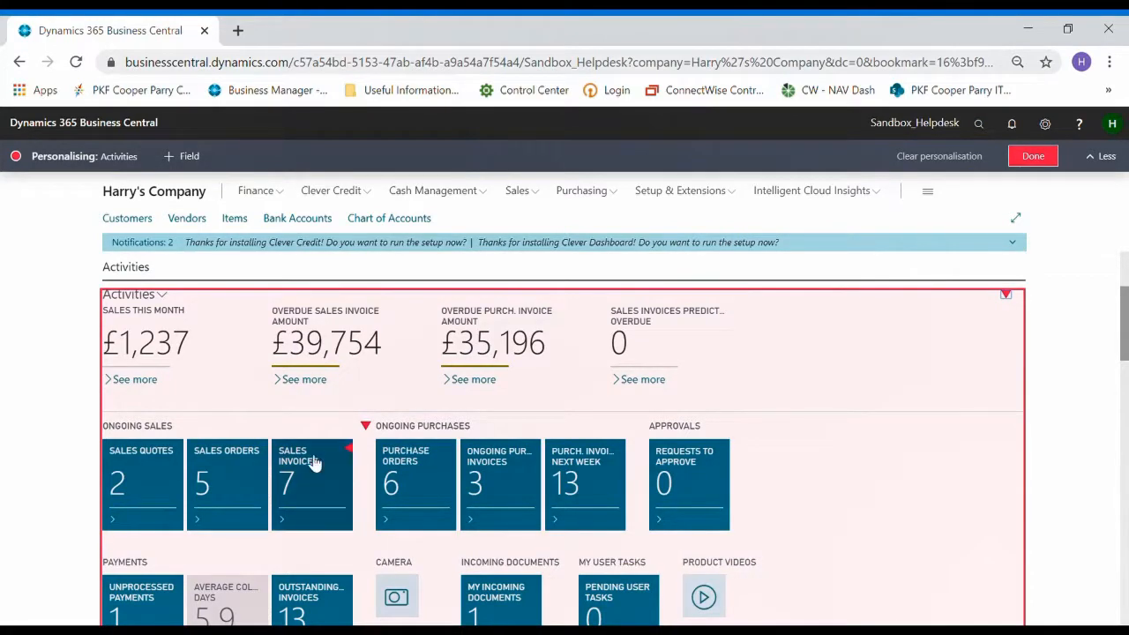
left_click(350, 449)
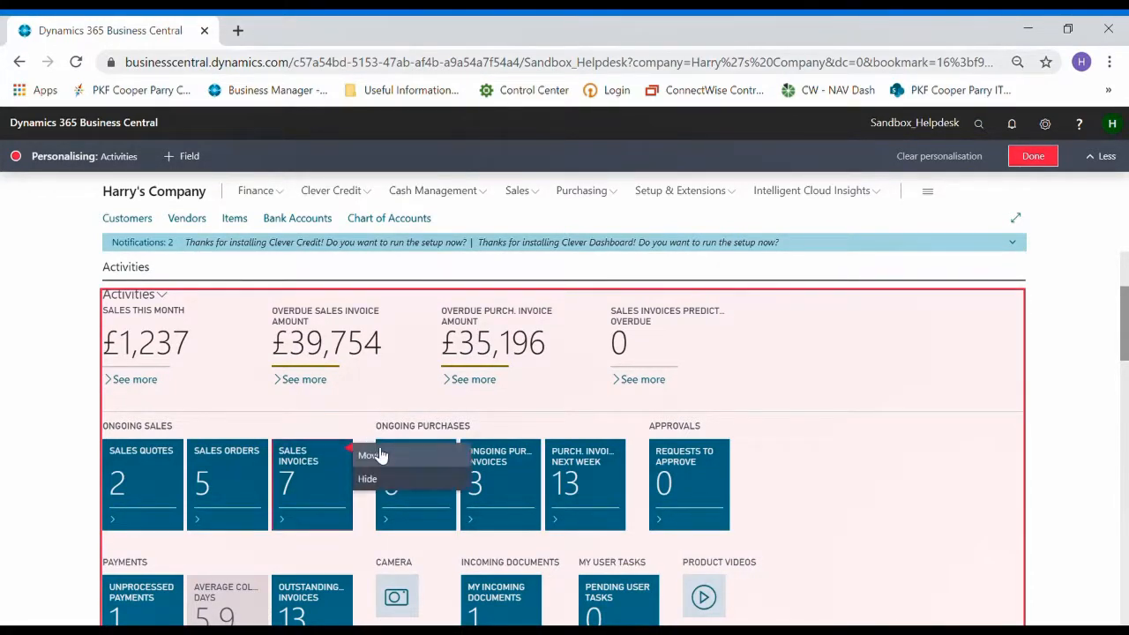
left_click(370, 455)
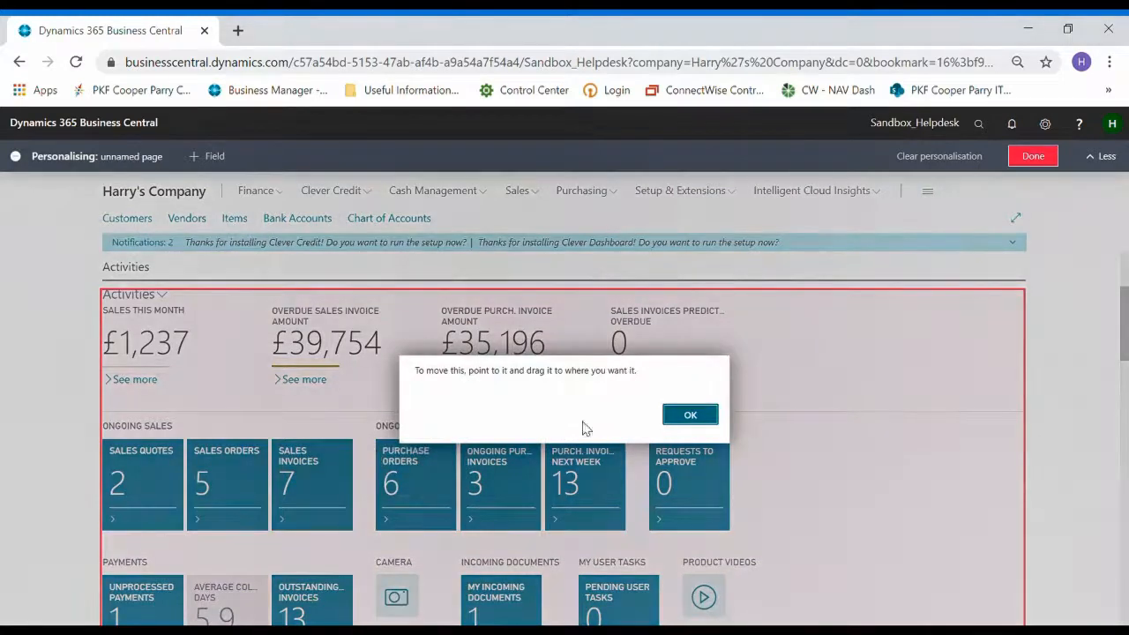
left_click(701, 418)
mouse_move(316, 456)
left_mouse_down()
mouse_move(750, 462)
mouse_move(314, 470)
mouse_move(542, 488)
mouse_move(656, 482)
mouse_move(653, 518)
mouse_move(748, 512)
mouse_move(734, 508)
left_mouse_up()
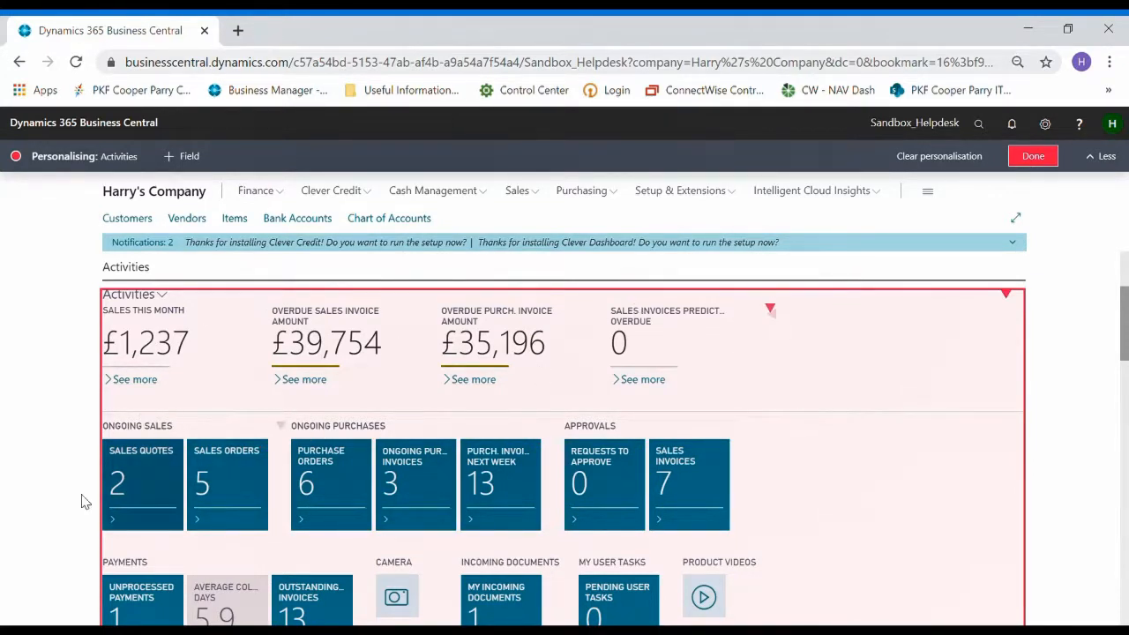
- Move the Sales Orders and Average Collection Days tiles to the end of the large-figure row in Activities
left_click_drag(227, 477, 743, 346)
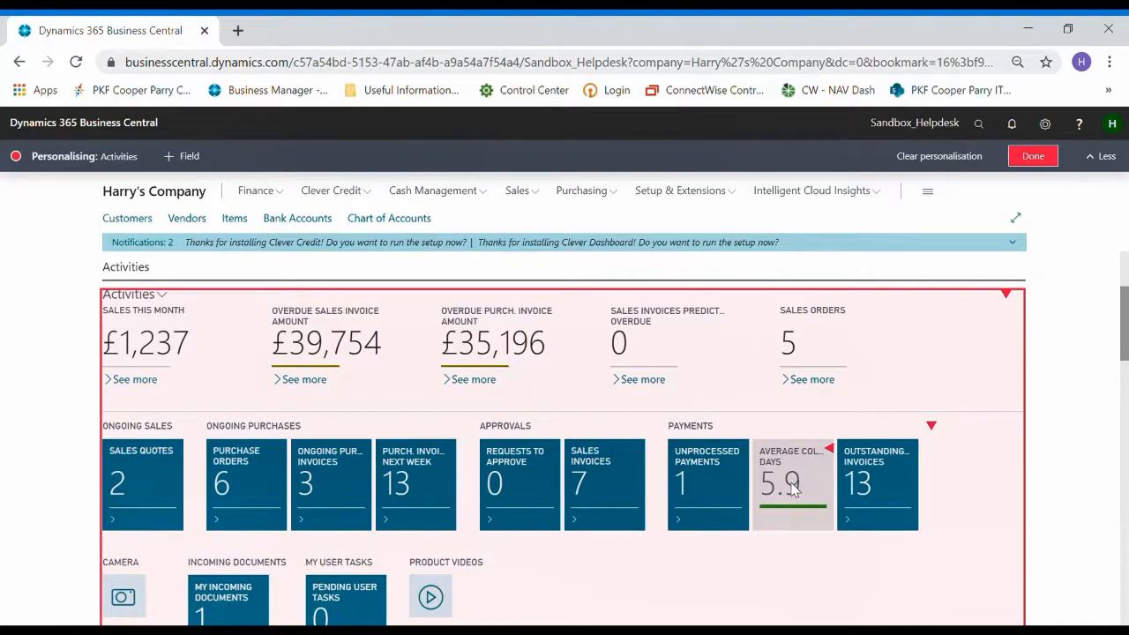
left_click_drag(788, 479, 870, 336)
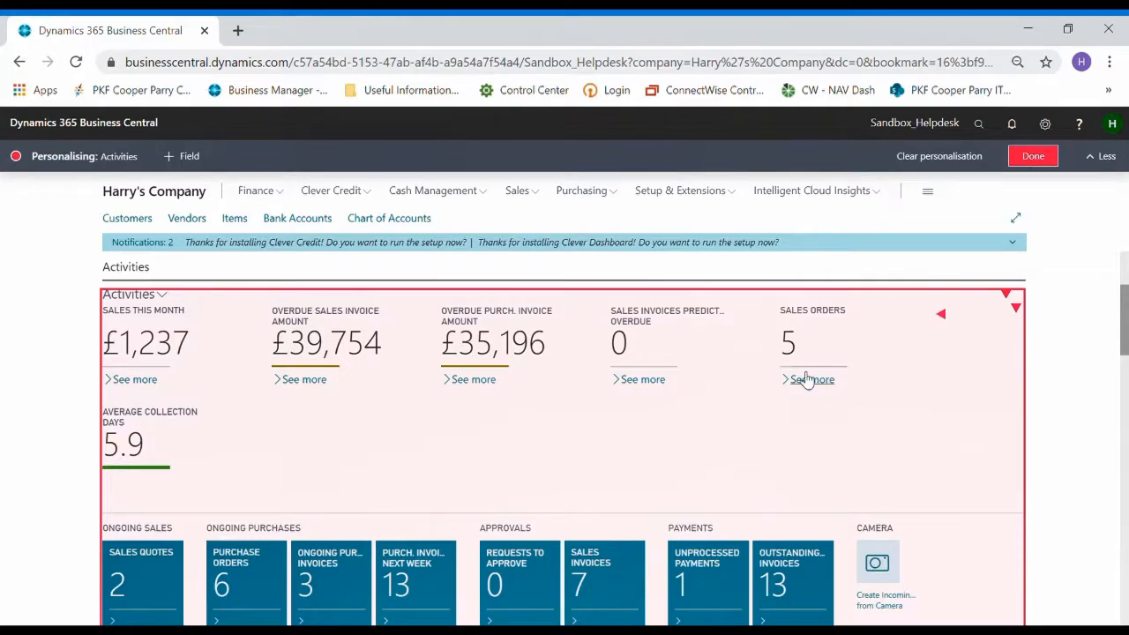
scroll(303, 465, "up", 2)
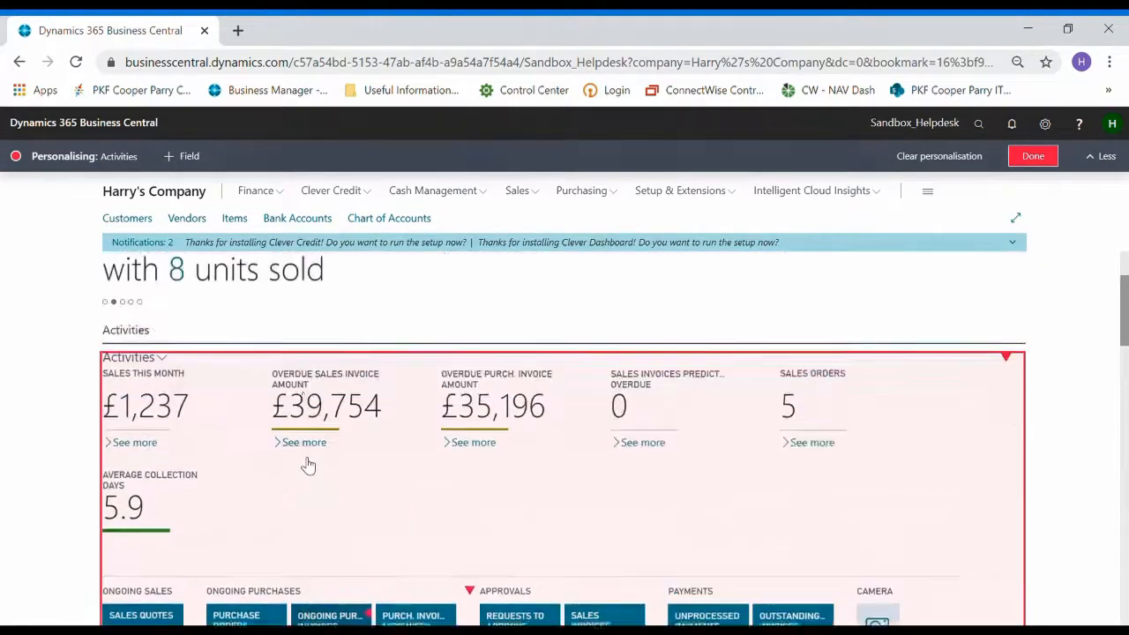
- Move the Sales This Month figure into the Ongoing Sales group, after Sales Quotes
scroll(305, 466, "down", 1)
left_click_drag(148, 333, 184, 609)
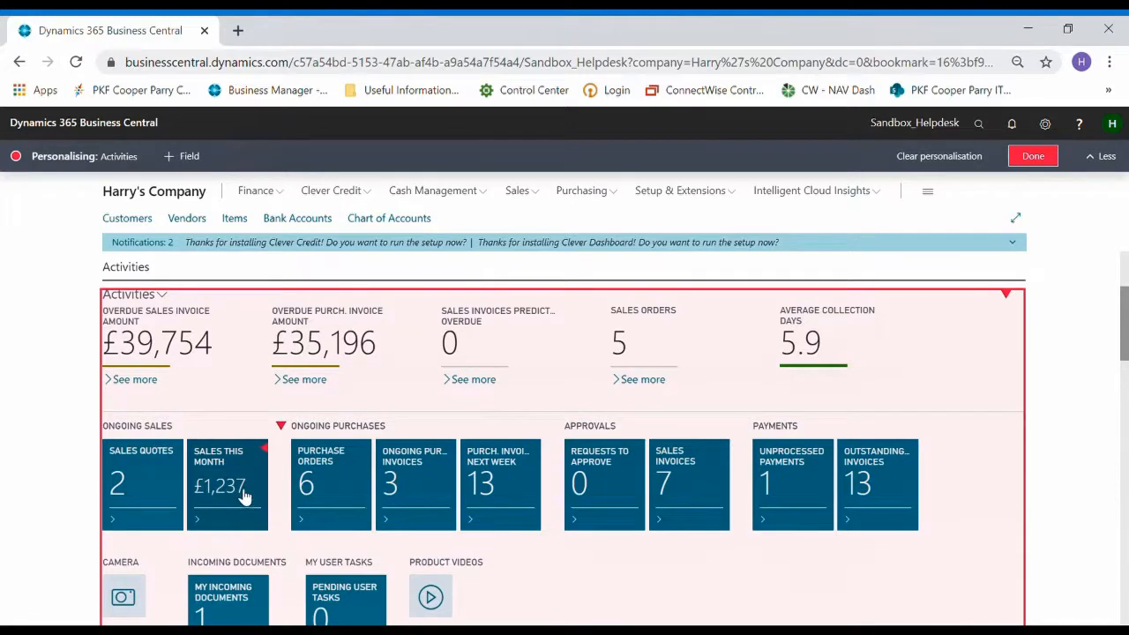
scroll(246, 503, "down", 2)
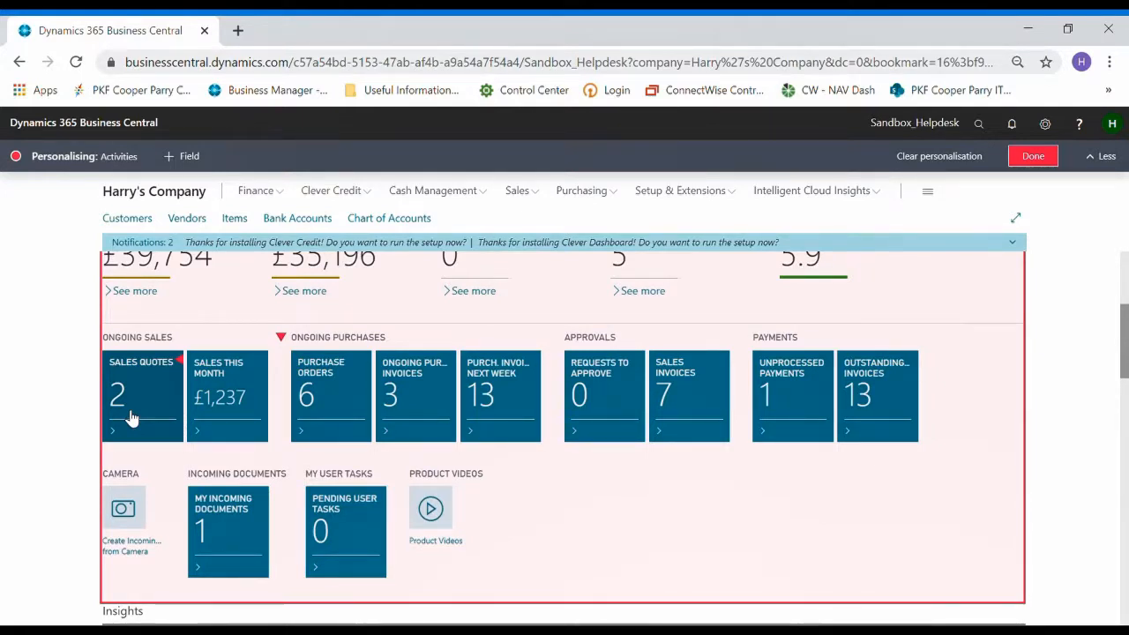
scroll(152, 420, "up", 2)
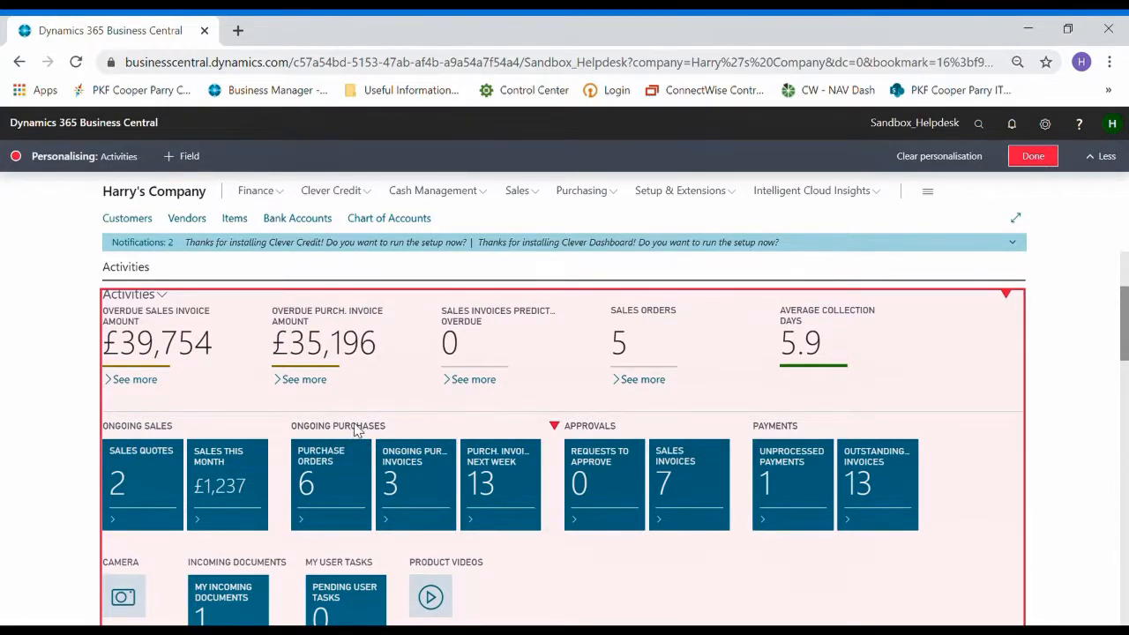
- Hide the Credit Control Activities part in the Insights section
scroll(358, 430, "down", 5)
scroll(357, 430, "down", 2)
scroll(457, 436, "up", 2)
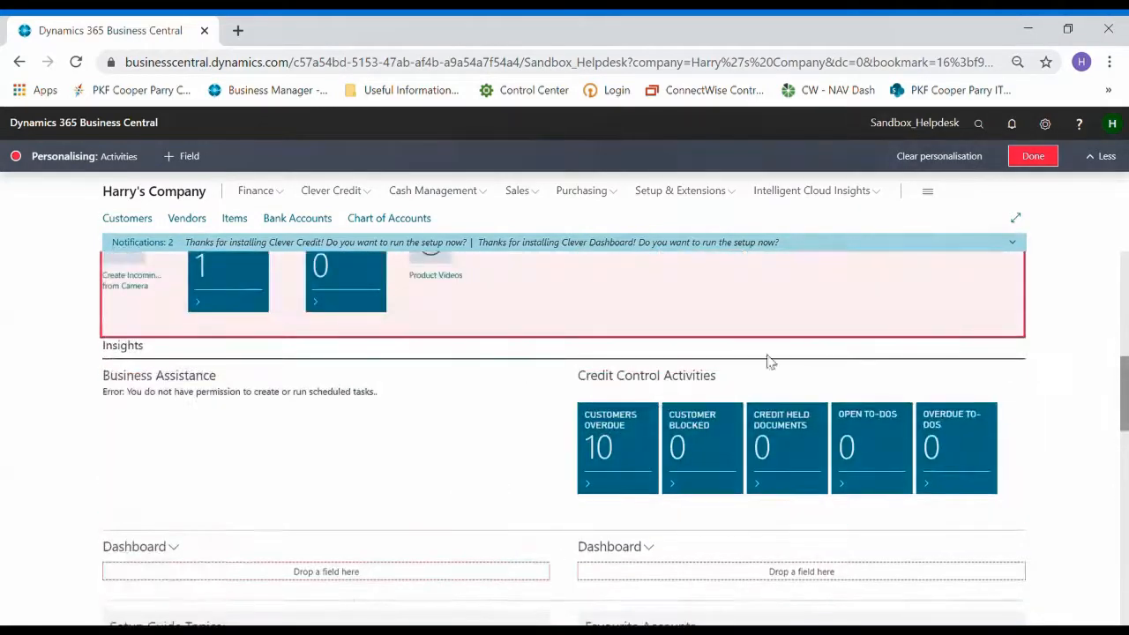
left_click(1007, 376)
left_click(951, 419)
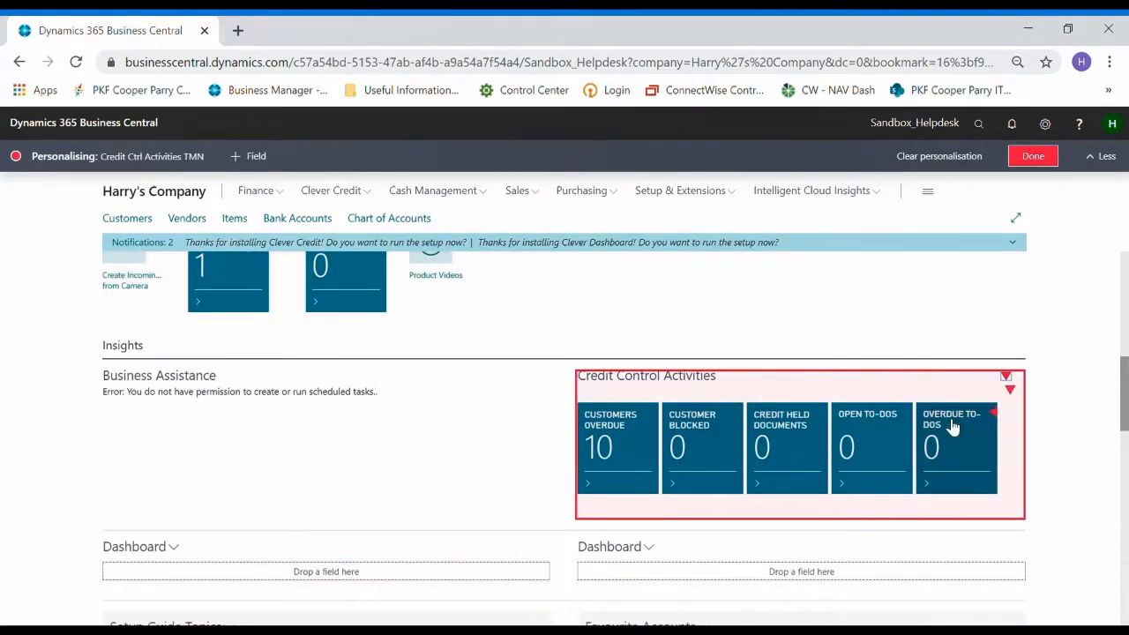
mouse_move(502, 439)
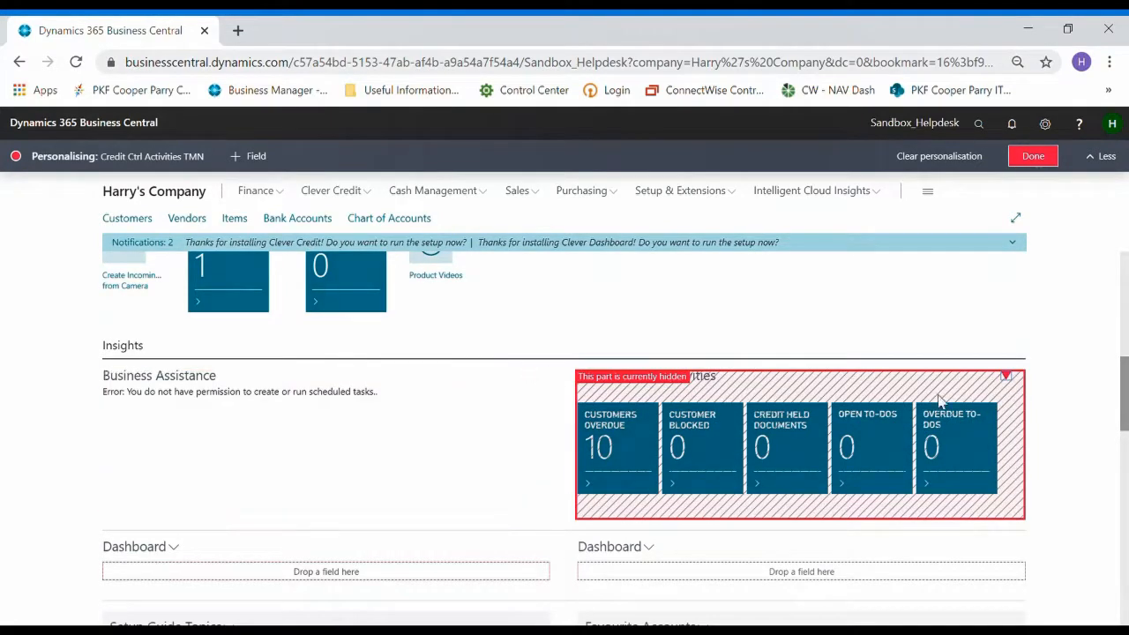
- Hide the Business Assistance part in the Insights section and finish personalising the page
scroll(413, 464, "down", 3)
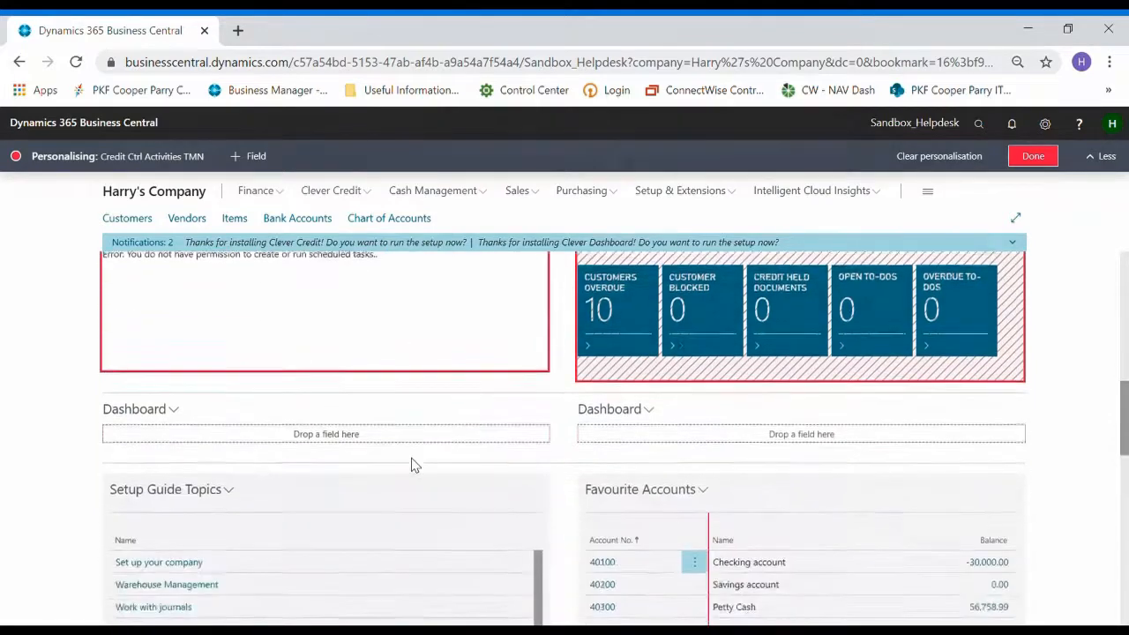
scroll(413, 464, "up", 2)
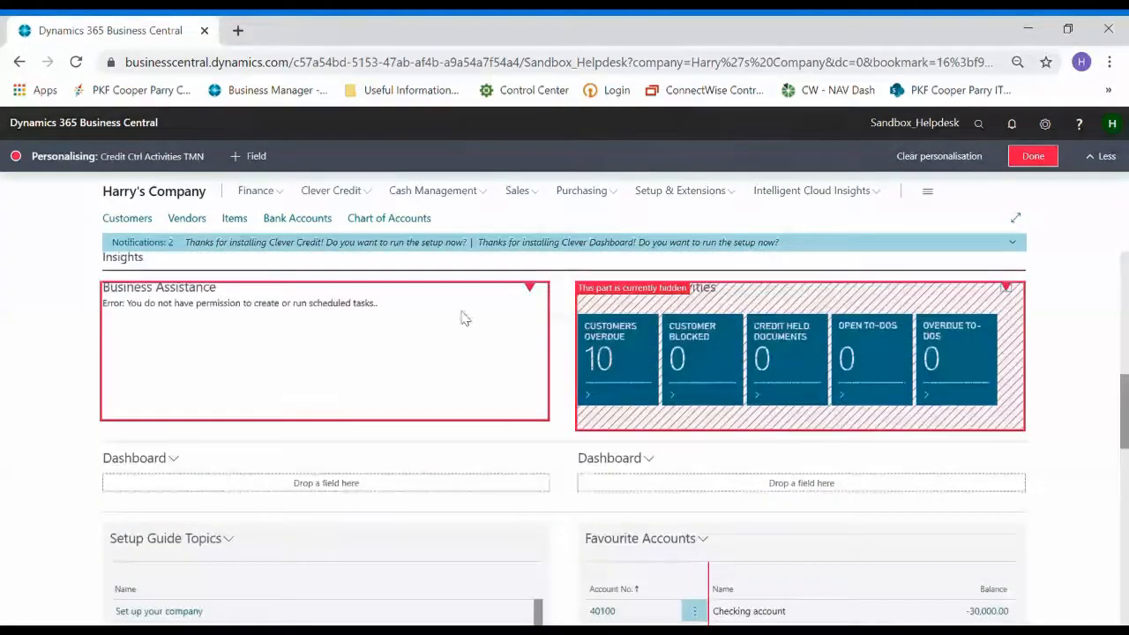
left_click(528, 289)
left_click(565, 330)
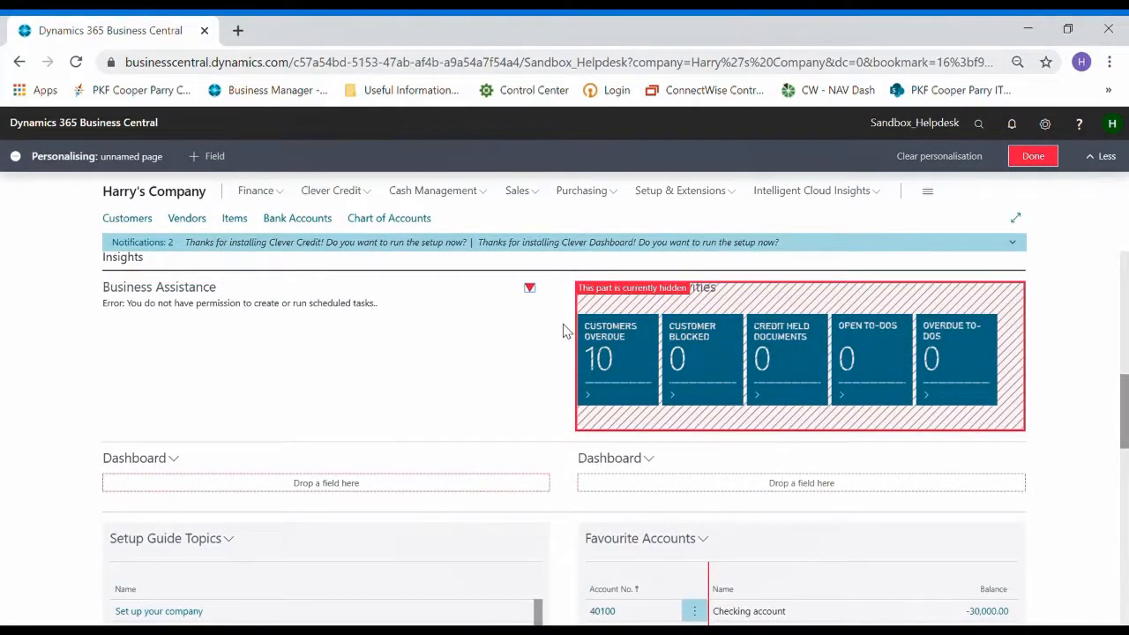
left_click(1034, 156)
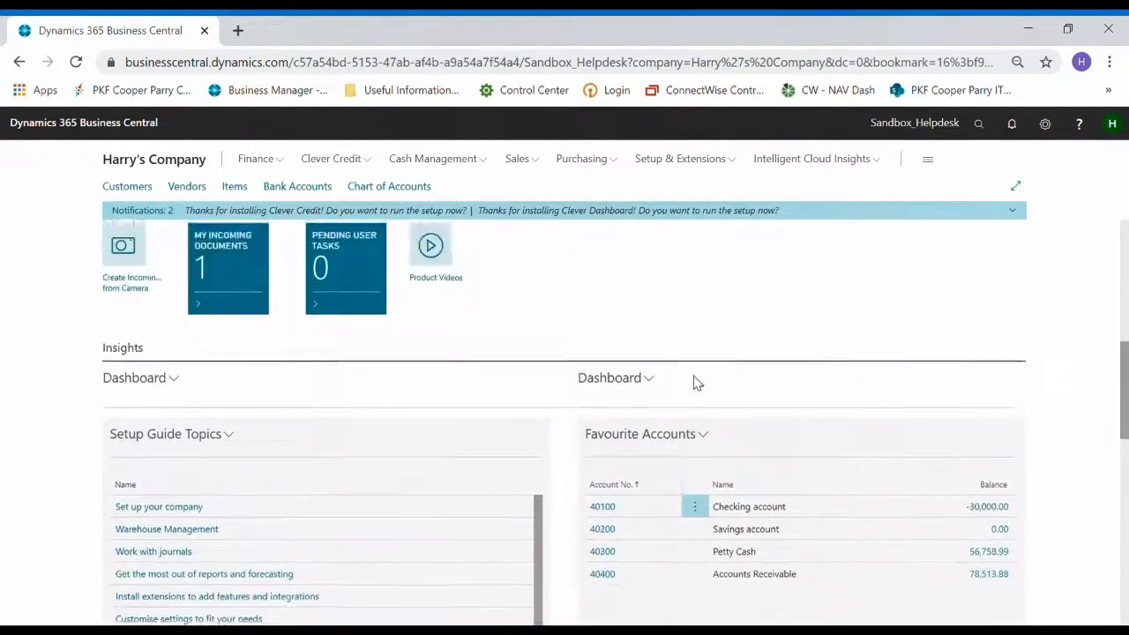
- View the entries behind the Sales This Month tile, return to the home page and look over its remaining parts
scroll(693, 381, "up", 4)
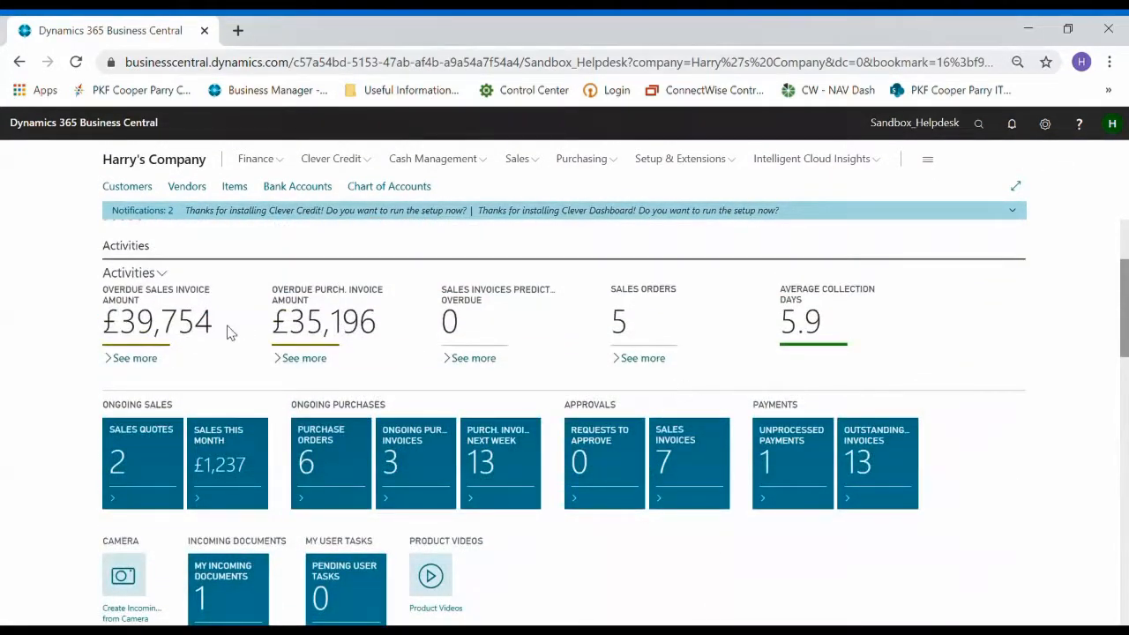
left_click(228, 472)
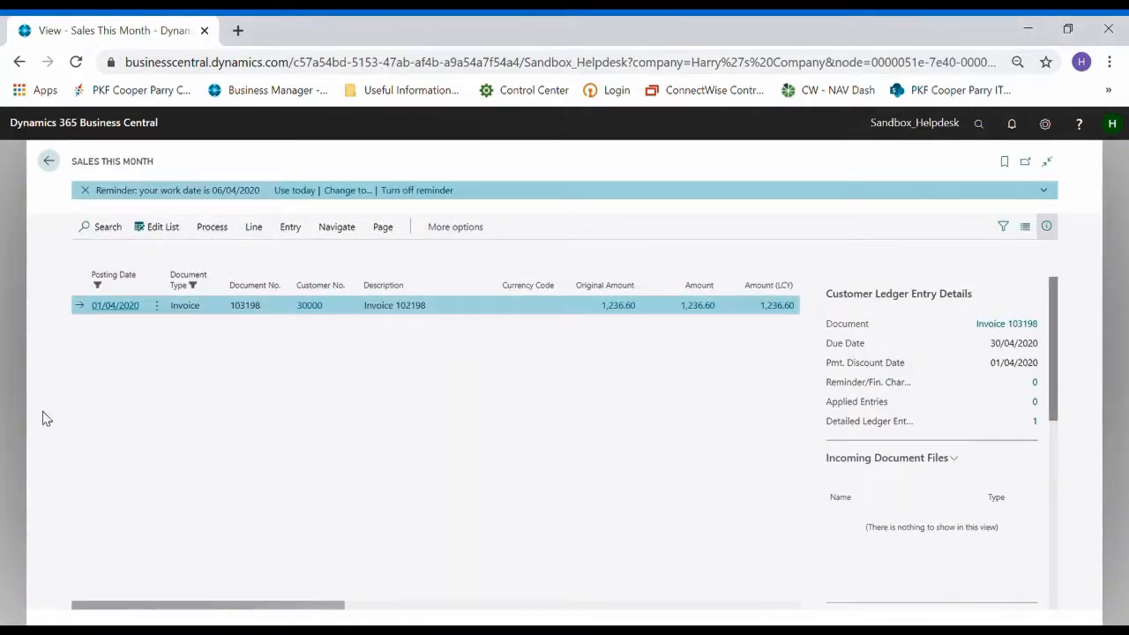
left_click(49, 163)
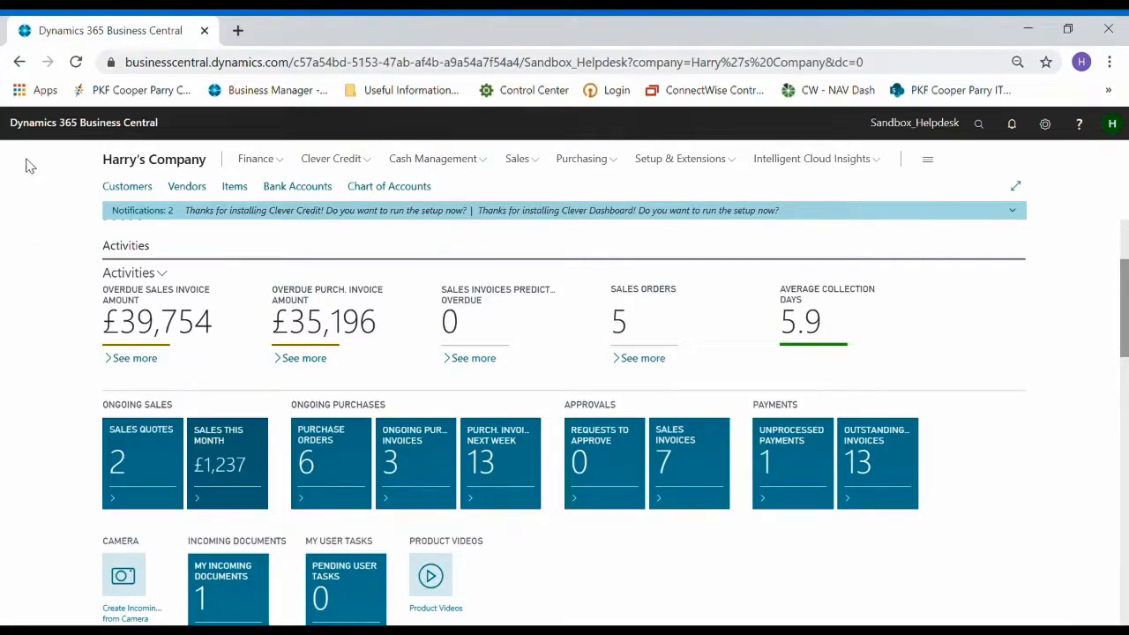
scroll(1065, 395, "down", 3)
scroll(1064, 395, "up", 5)
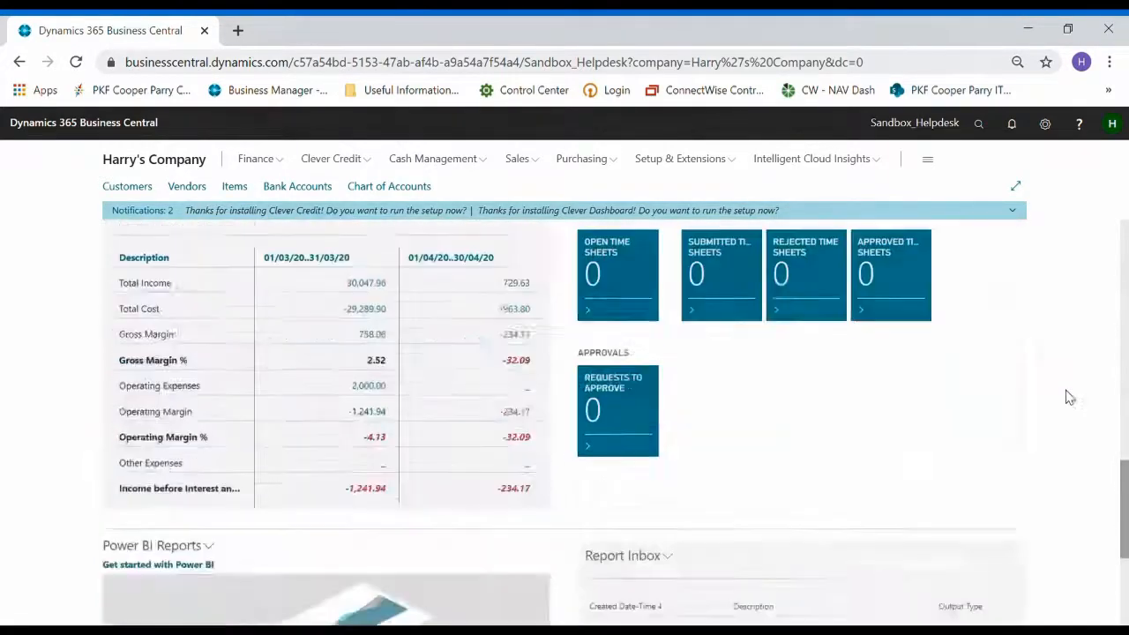
- Start personalising the home page again and check which fields can be added to the Activities part
left_click(1046, 124)
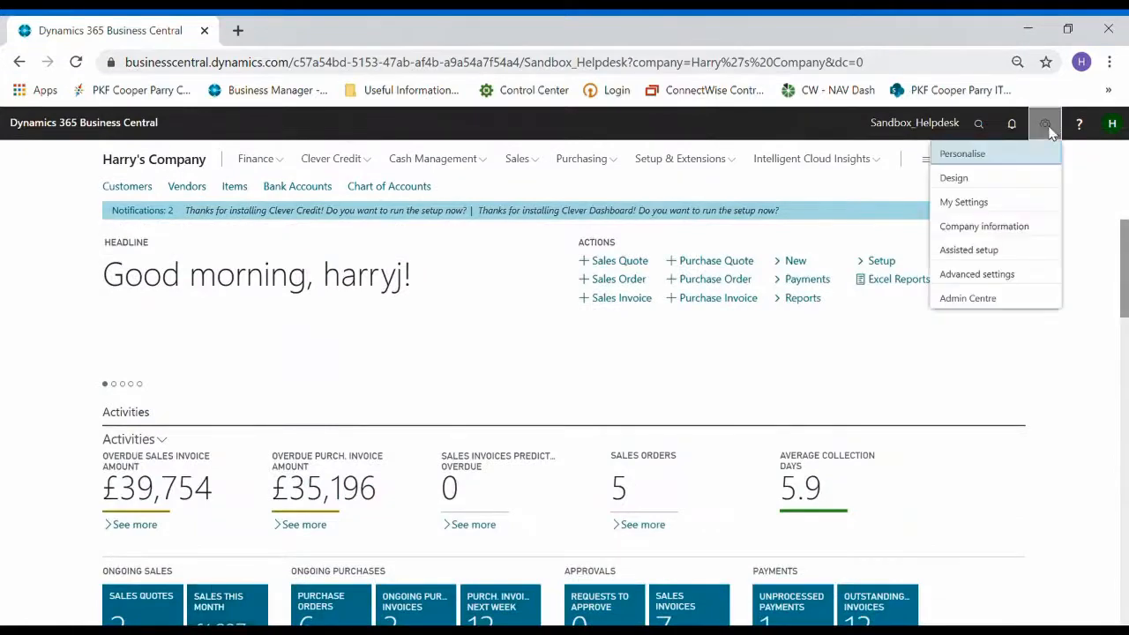
left_click(965, 154)
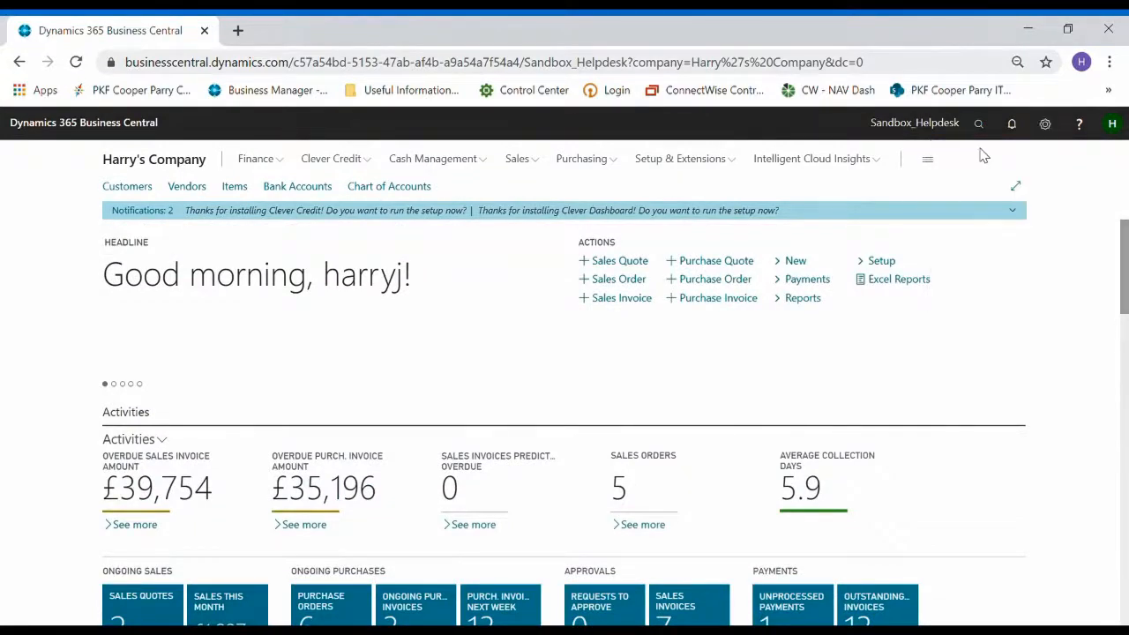
scroll(372, 315, "down", 1)
scroll(424, 379, "down", 1)
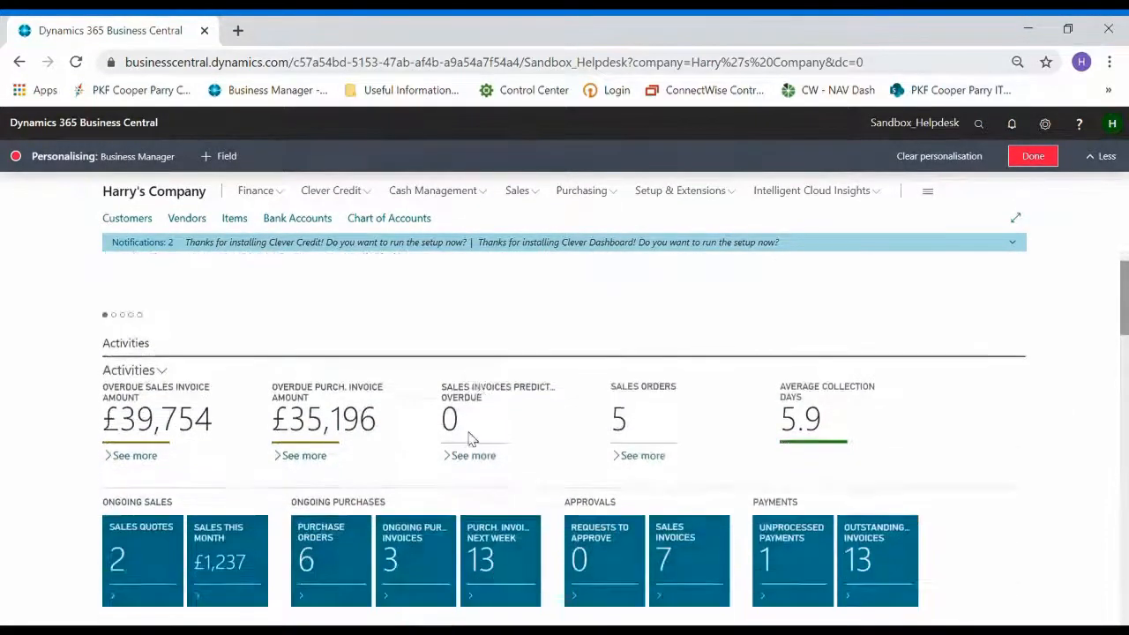
left_click(582, 320)
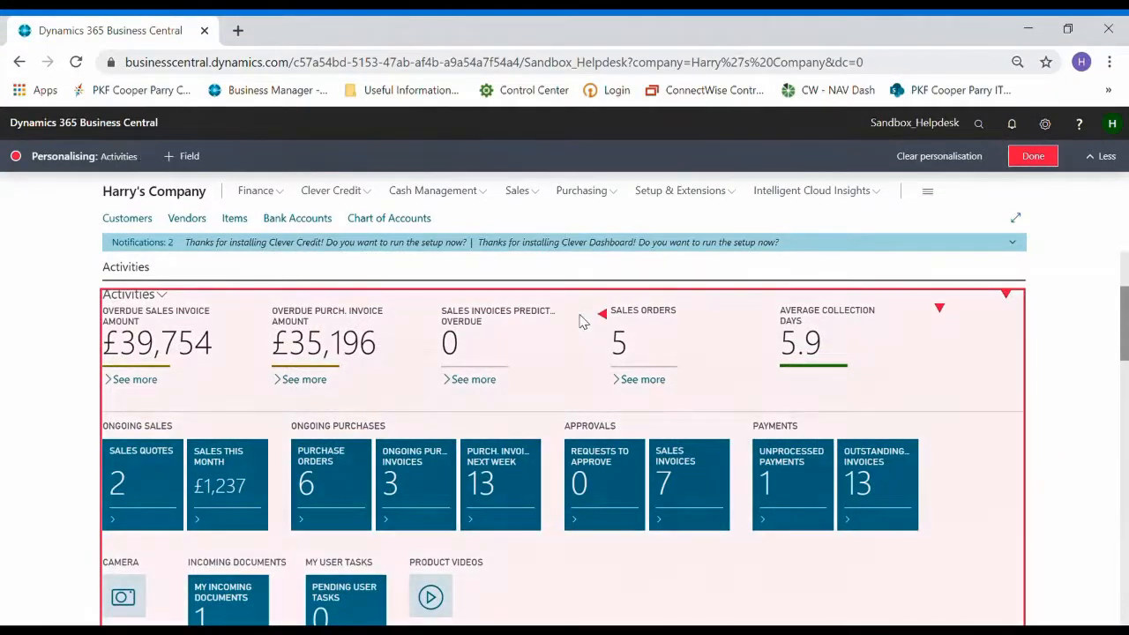
left_click(185, 159)
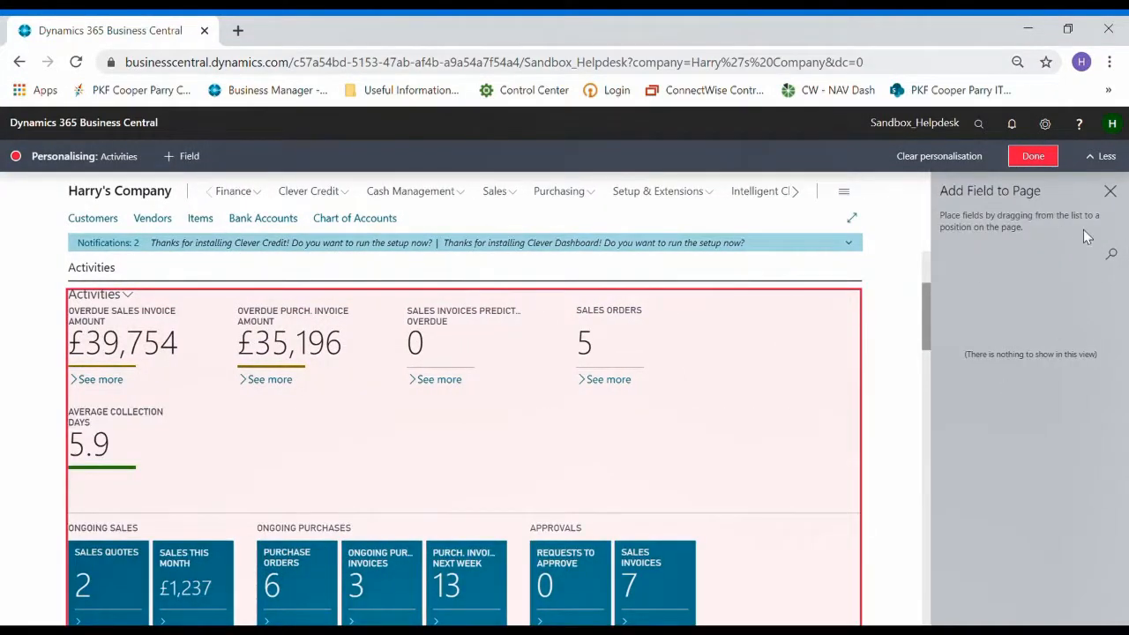
left_click(1109, 190)
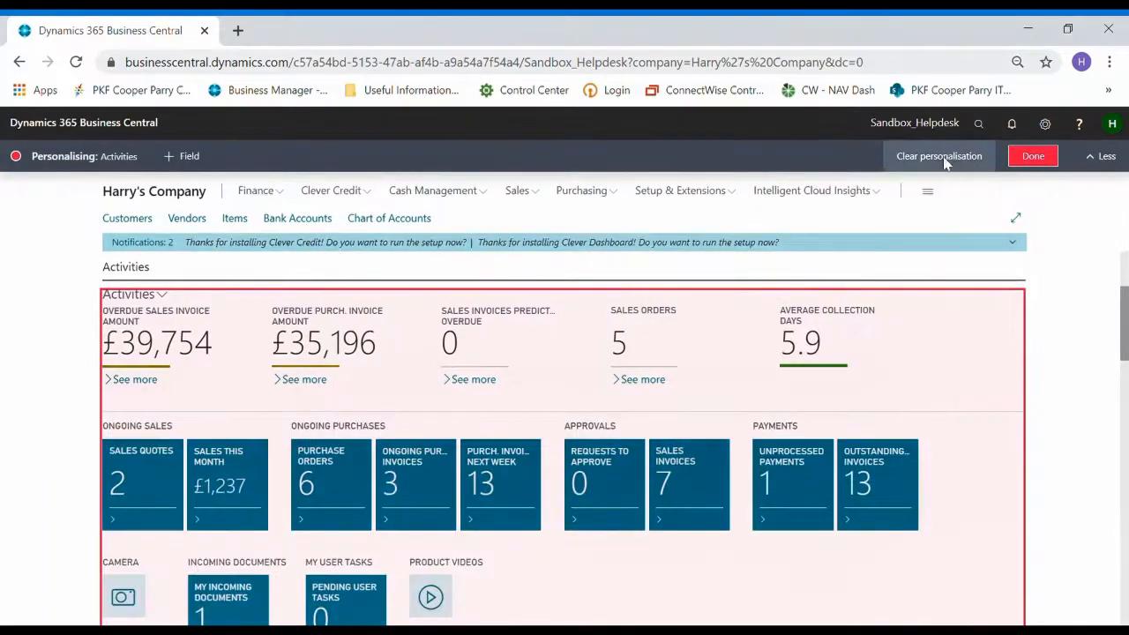
- Clear all personalisation of the Business Manager page to restore its original layout, review the page and finish personalising
left_click(942, 156)
left_click(914, 265)
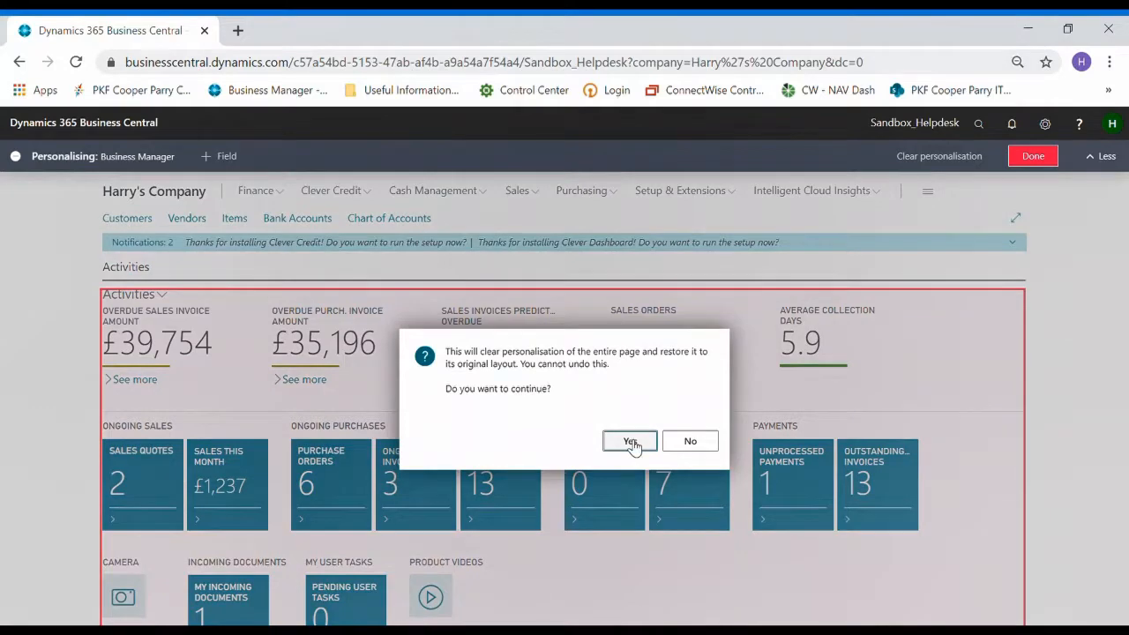
left_click(640, 450)
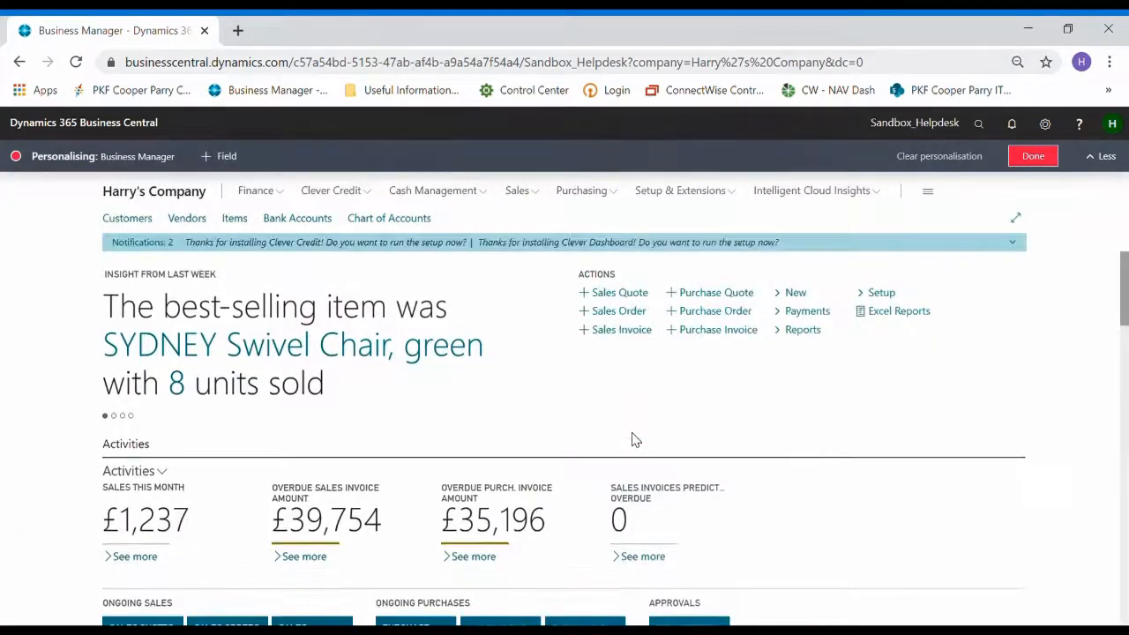
scroll(515, 459, "down", 15)
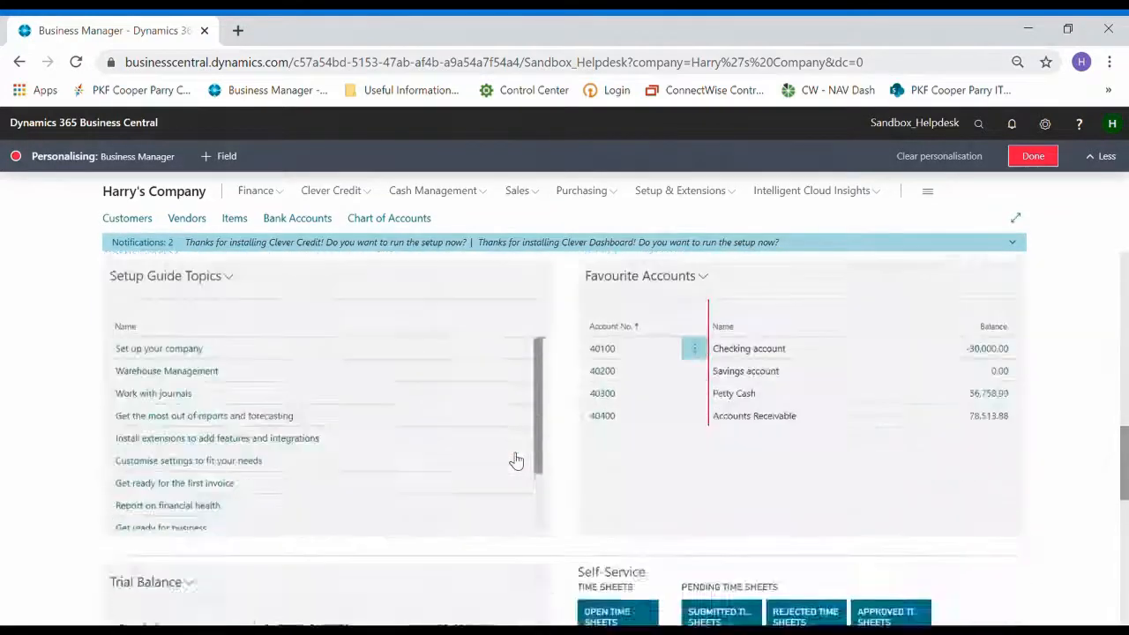
scroll(516, 460, "up", 10)
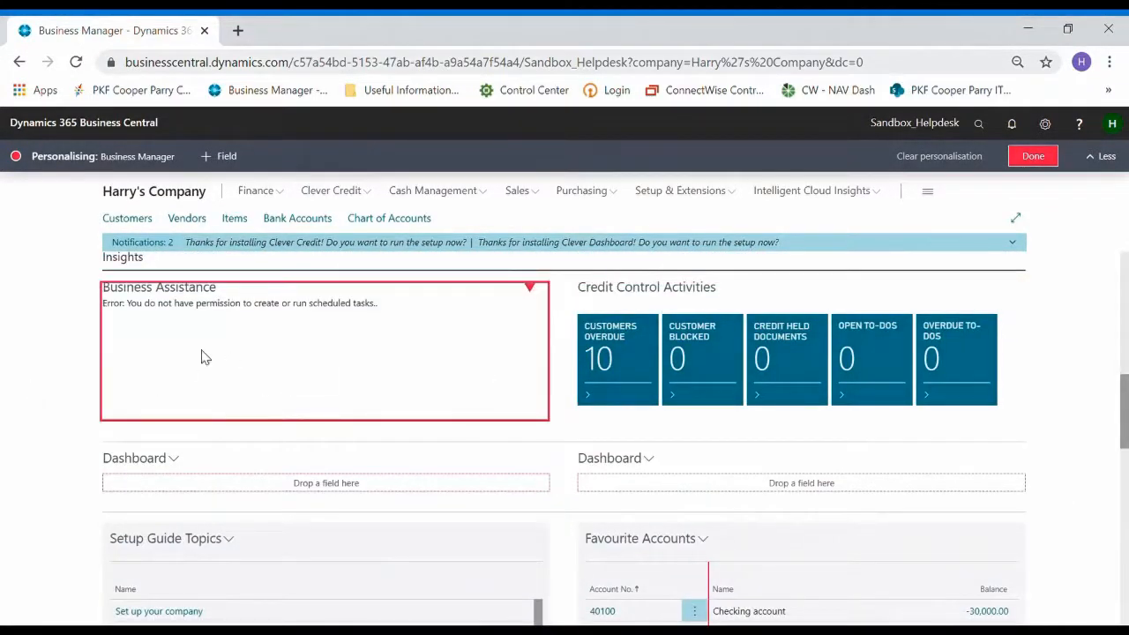
scroll(309, 365, "up", 5)
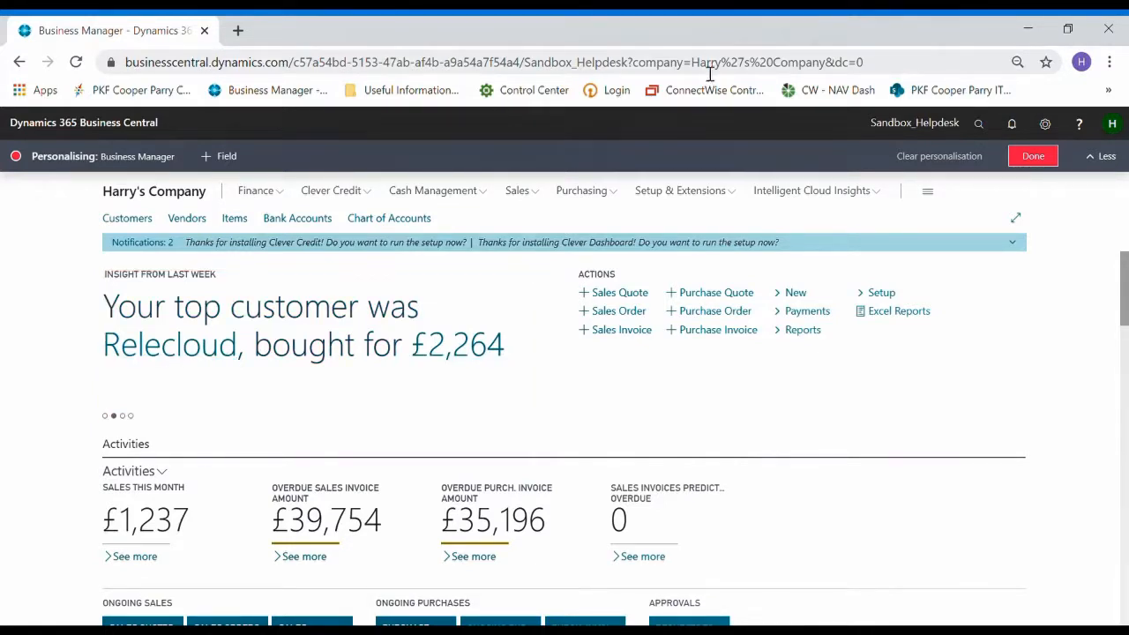
left_click(1044, 156)
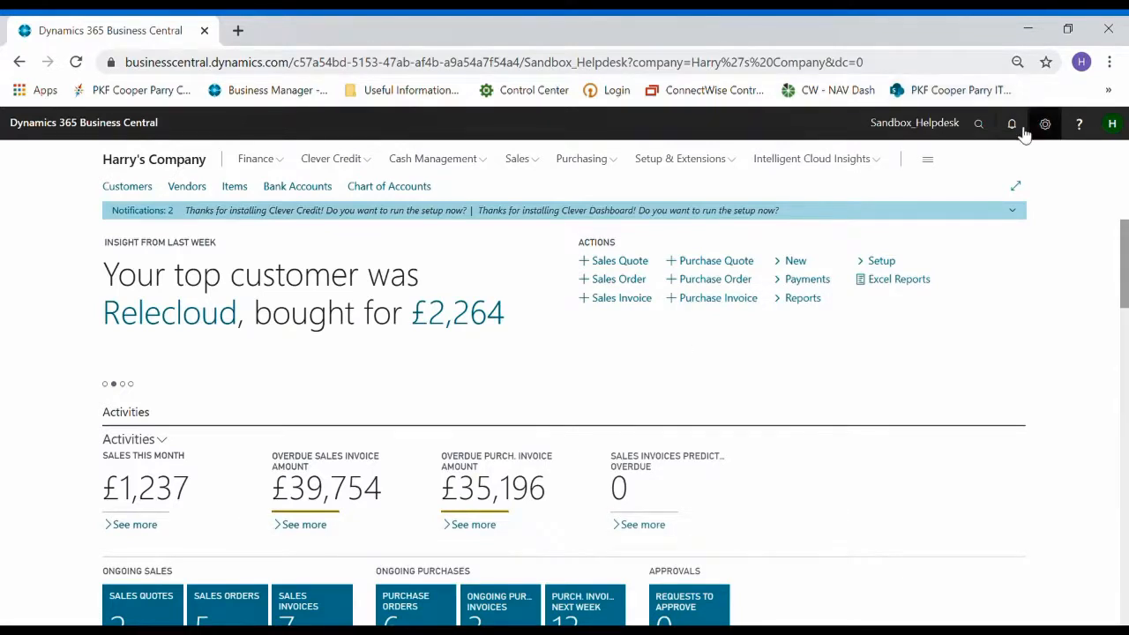
- Search for "sales invoice" and open the Sales Invoices list
left_click(979, 124)
type("sales")
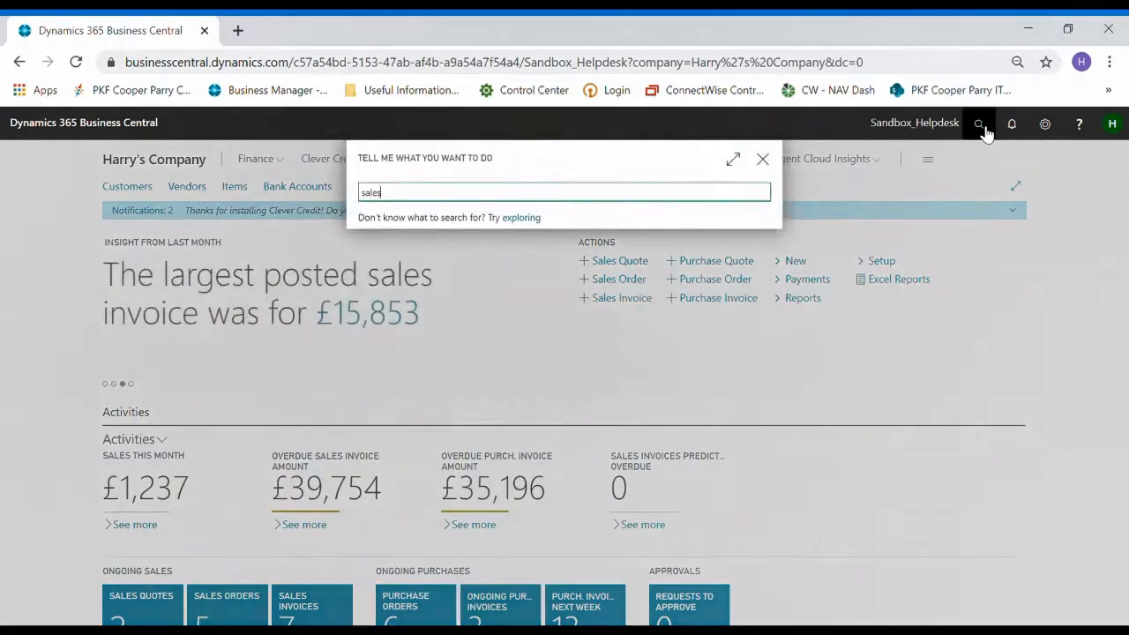
type(" invoice")
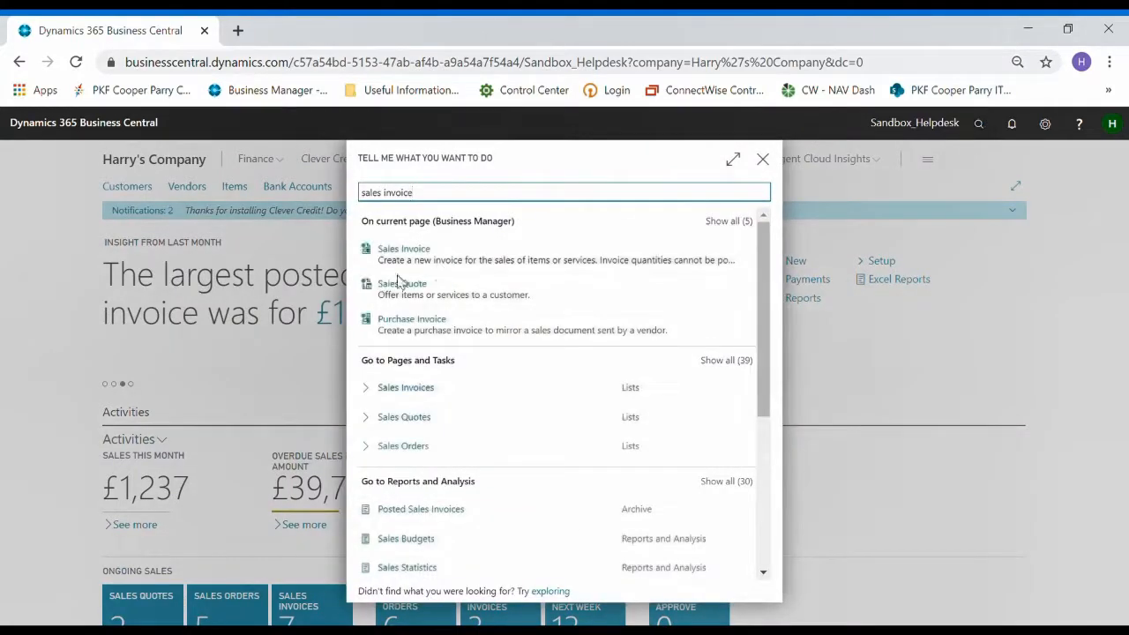
left_click(407, 390)
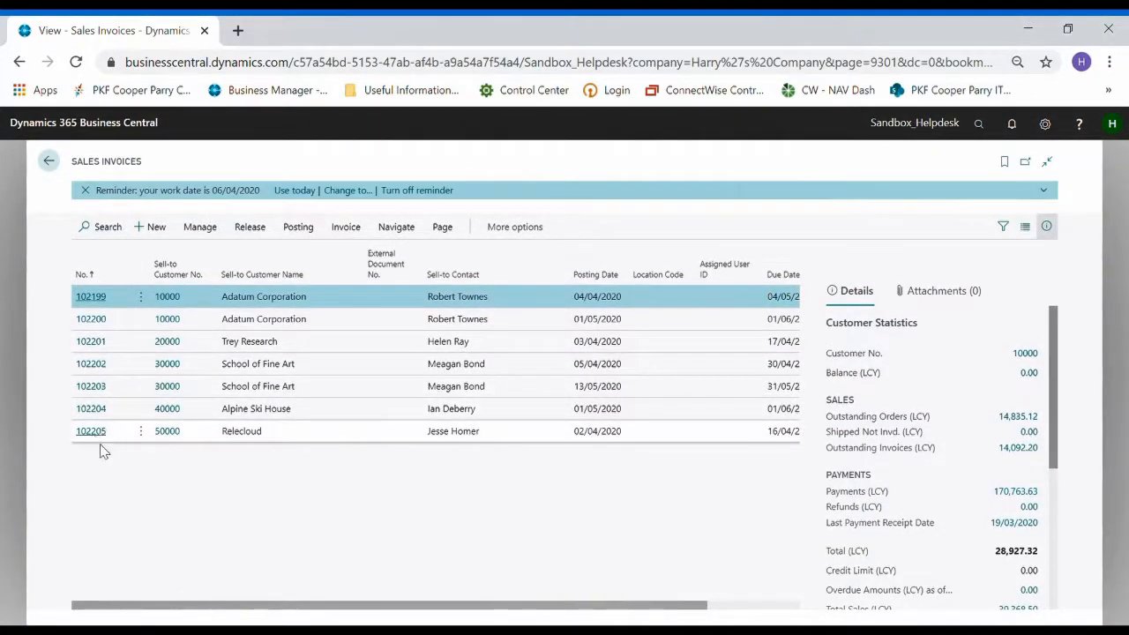
- Create a new sales invoice for the customer HJ Clothing Limited
left_click(165, 231)
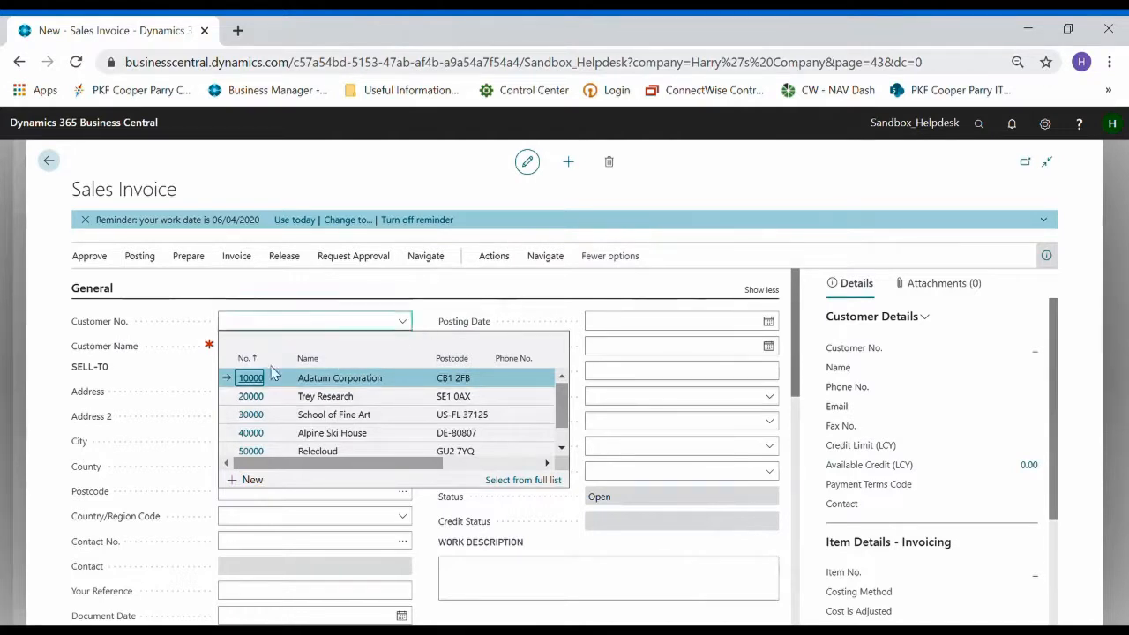
key("Down")
key("Down")
key("Down")
key("Down")
key("Down")
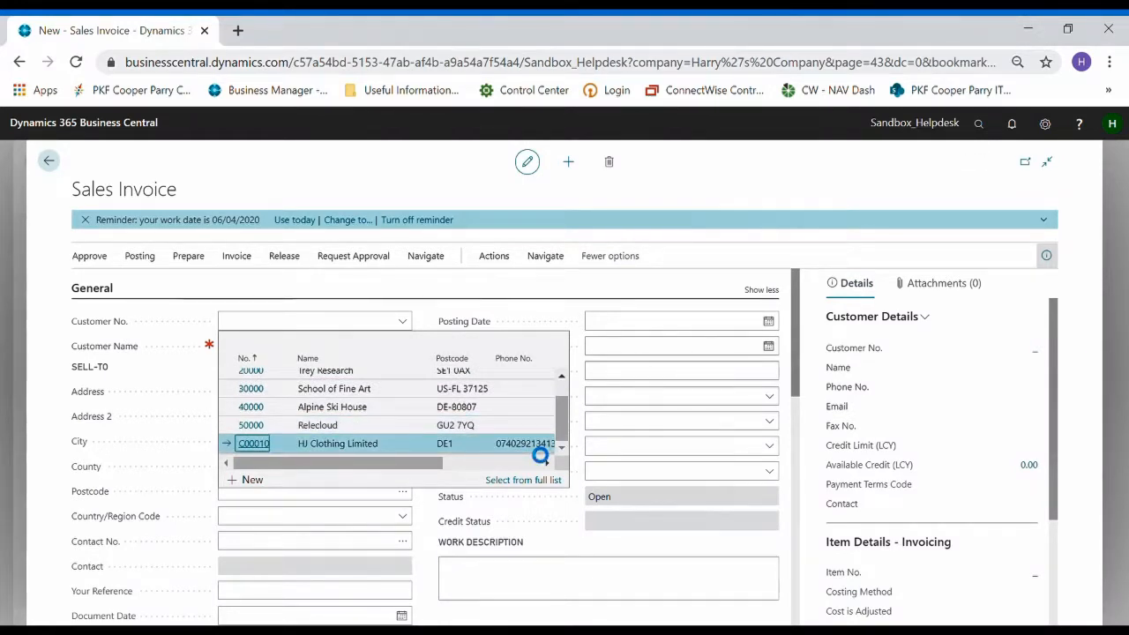
mouse_move(533, 448)
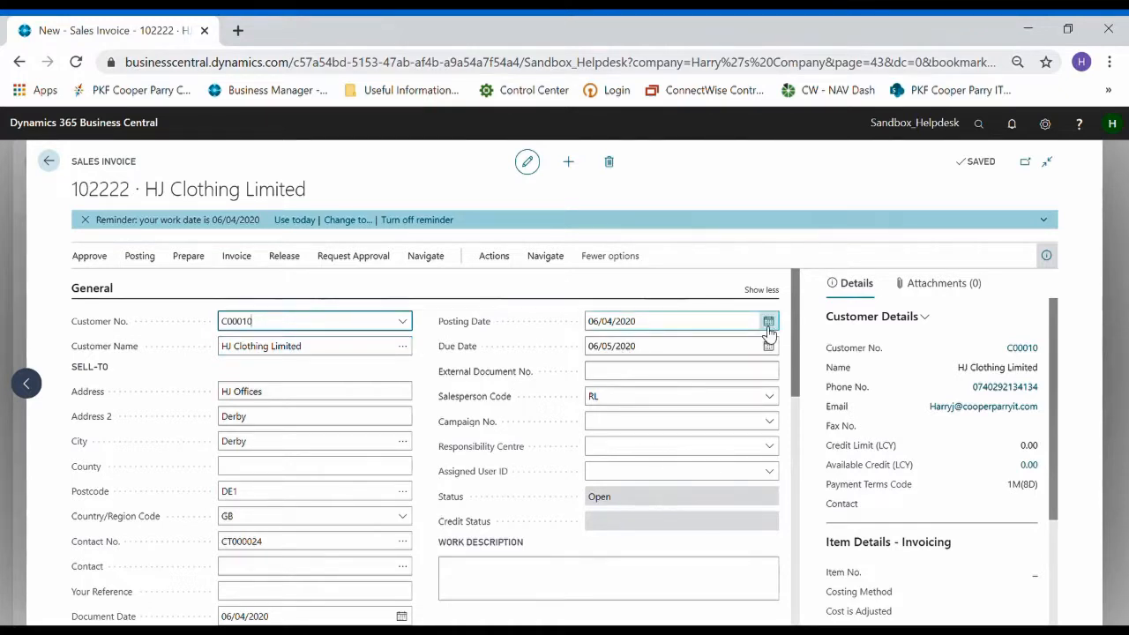
- View the calendar for the invoice's Posting Date and close it without choosing another date
left_click(690, 331)
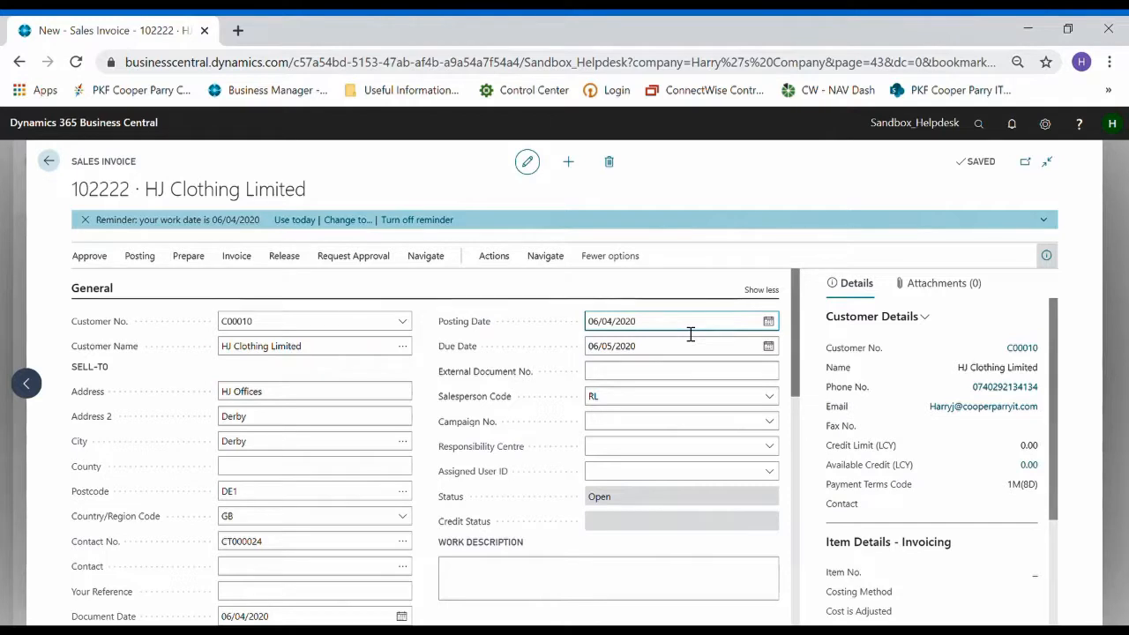
left_click(690, 332)
key("Escape")
left_click(690, 334)
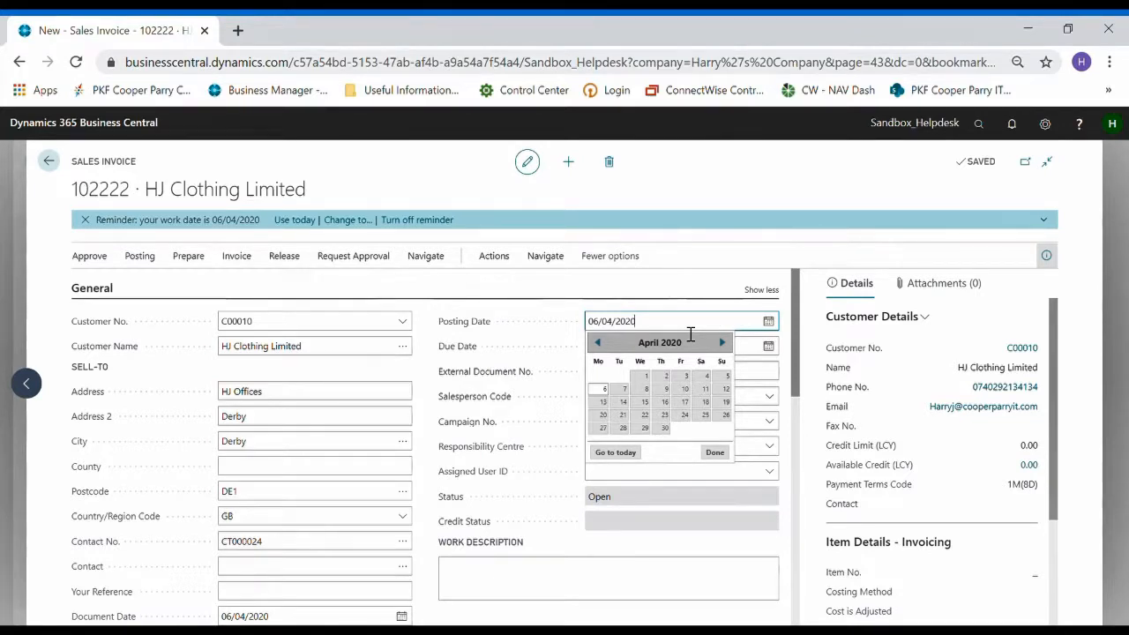
left_click(696, 183)
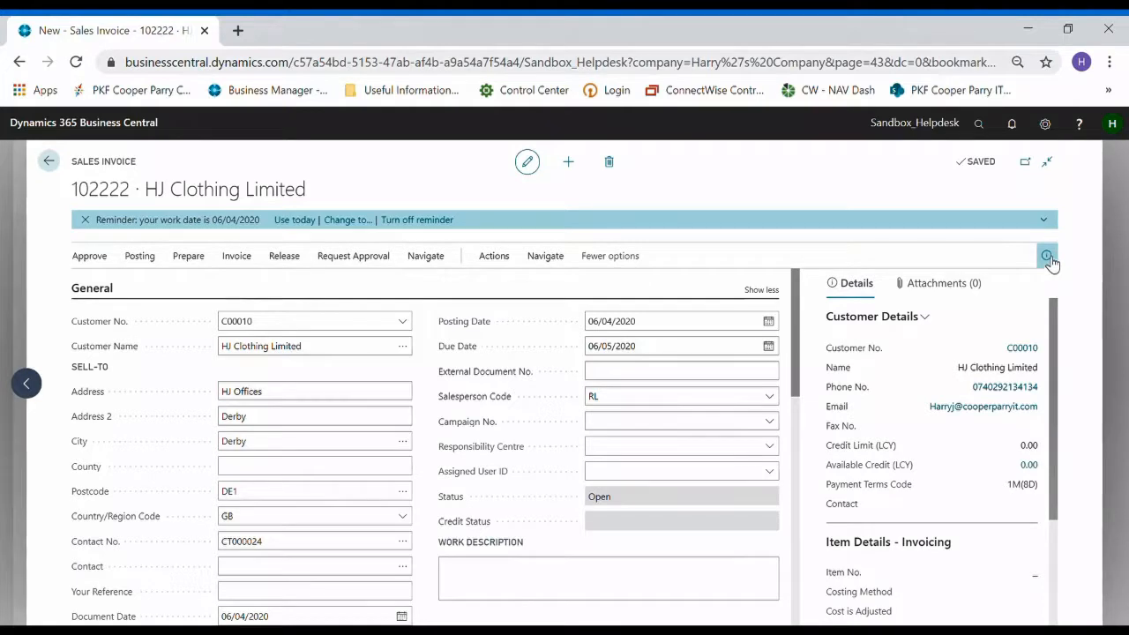
- Look through the customer and item details in the invoice's FactBox pane and hide the pane
scroll(886, 476, "down", 2)
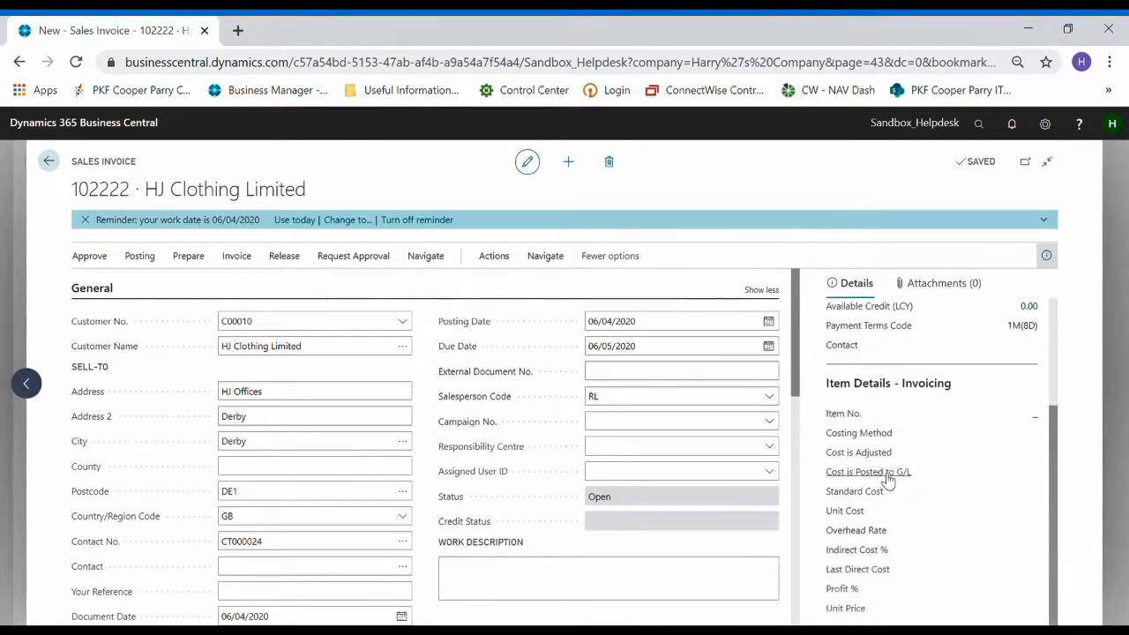
scroll(887, 476, "up", 2)
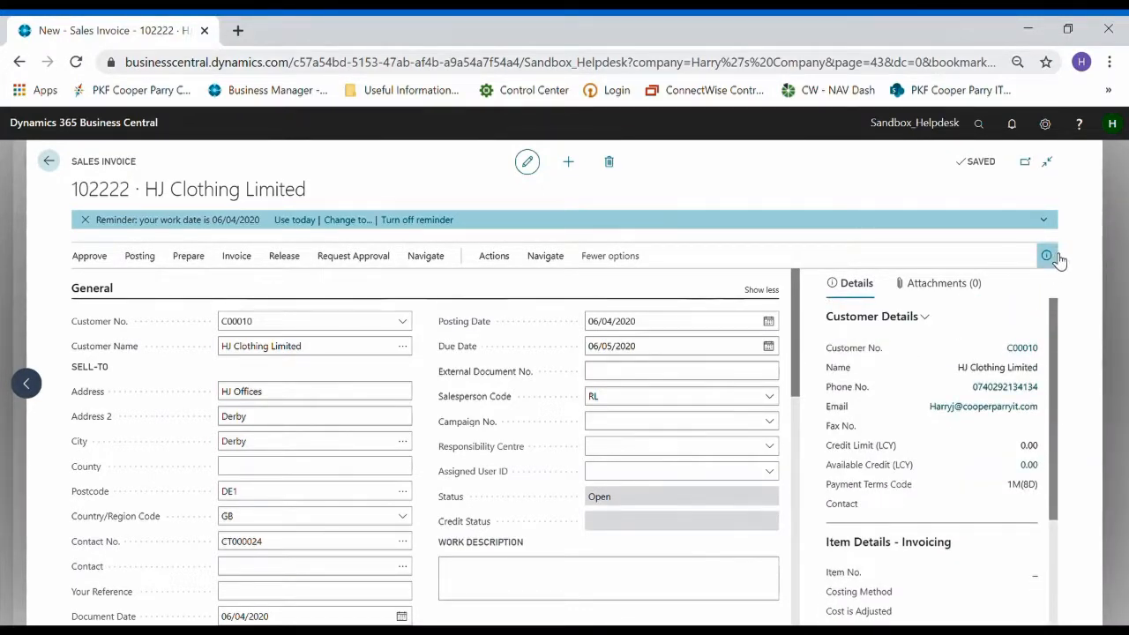
left_click(1055, 256)
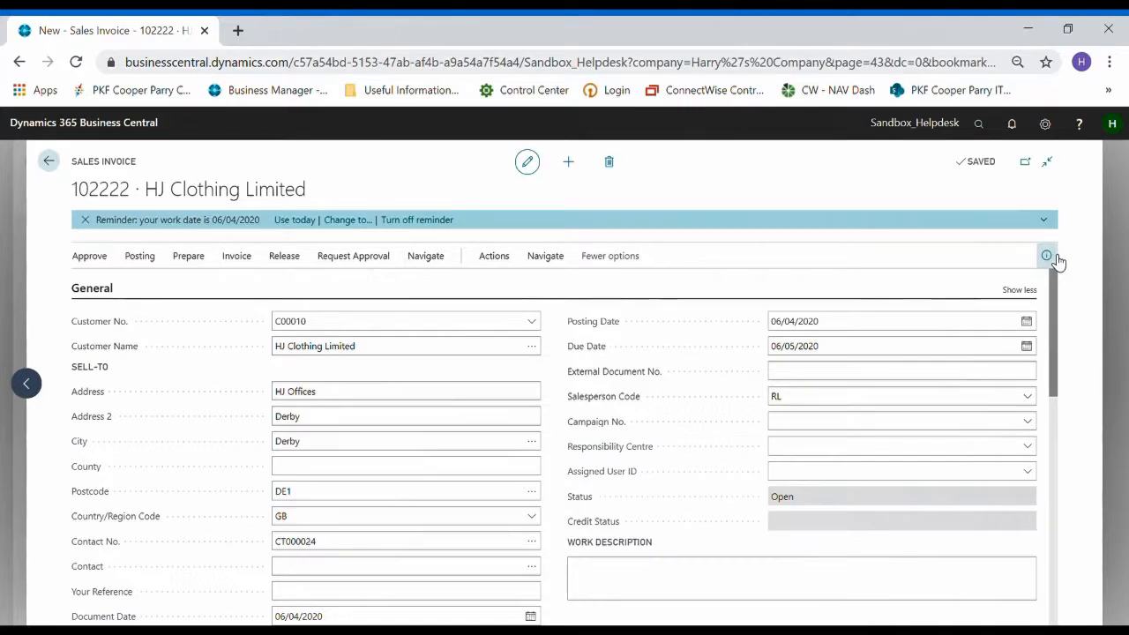
- Add a note to the HJ Clothing Limited sales invoice and show the FactBox pane again
left_click(1052, 258)
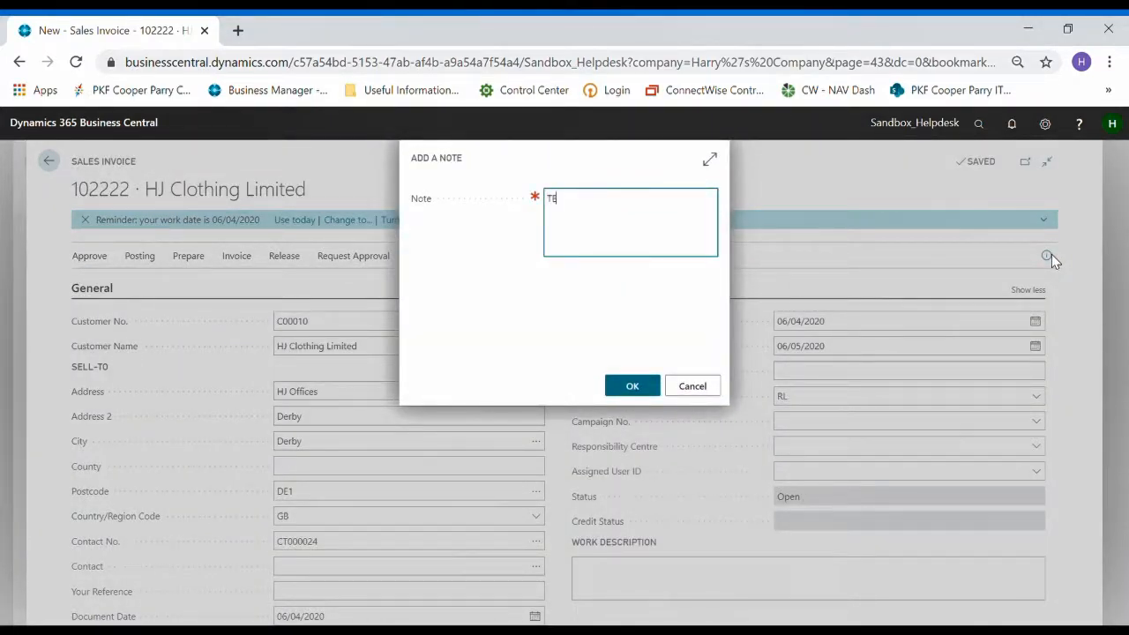
left_click(557, 210)
left_click(639, 393)
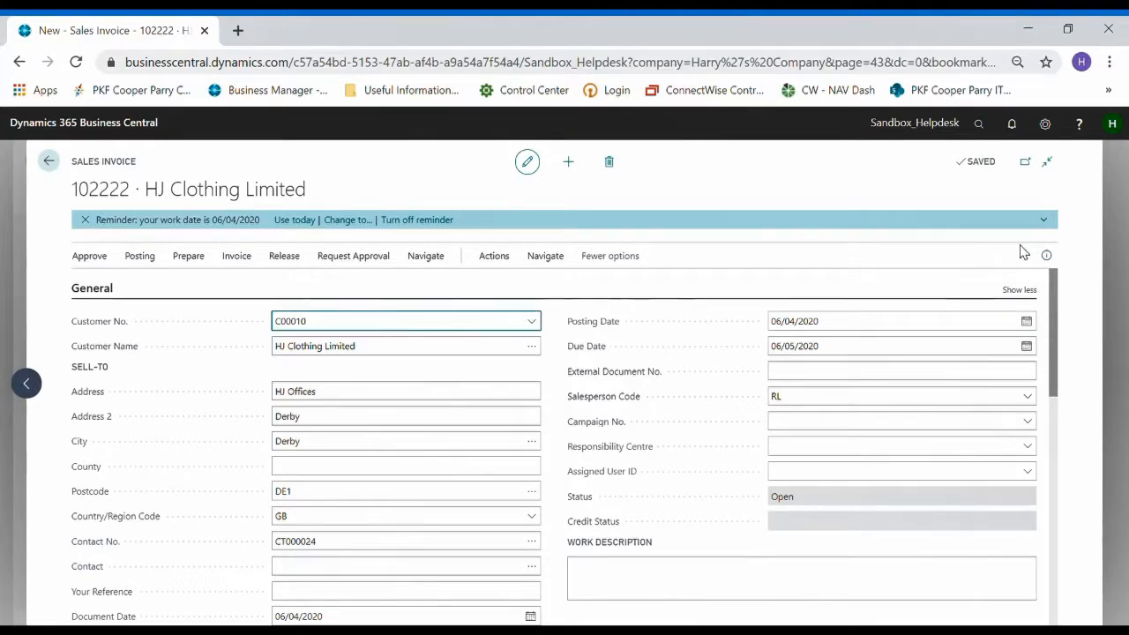
left_click(1047, 256)
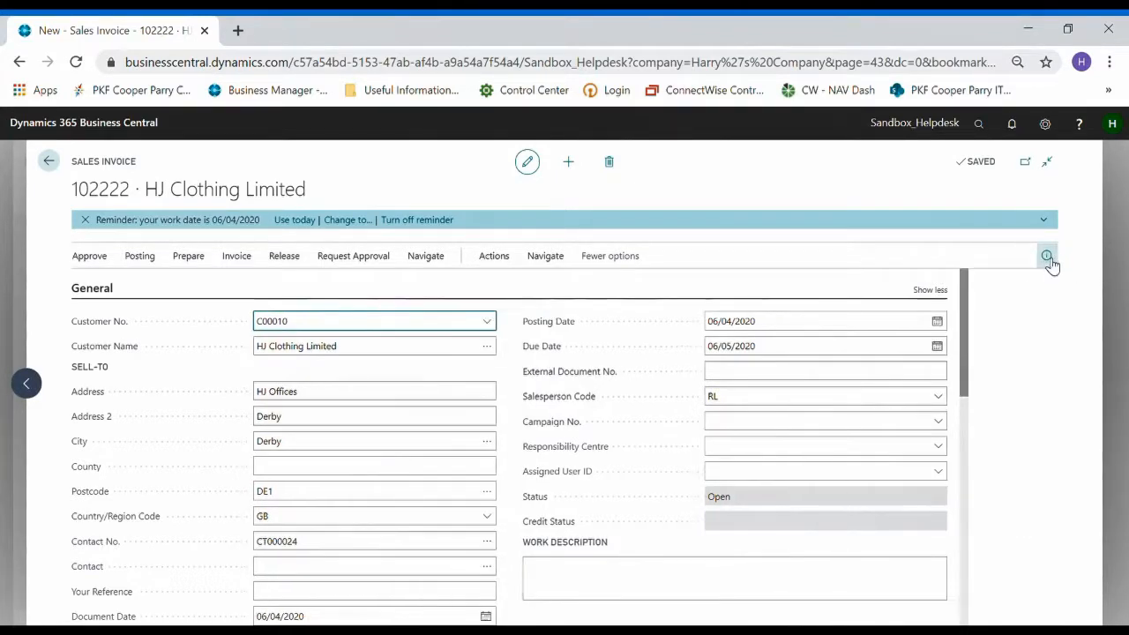
- Review the customer and item details and the attached note in the invoice's FactBox pane, and hide the pane
scroll(985, 432, "down", 3)
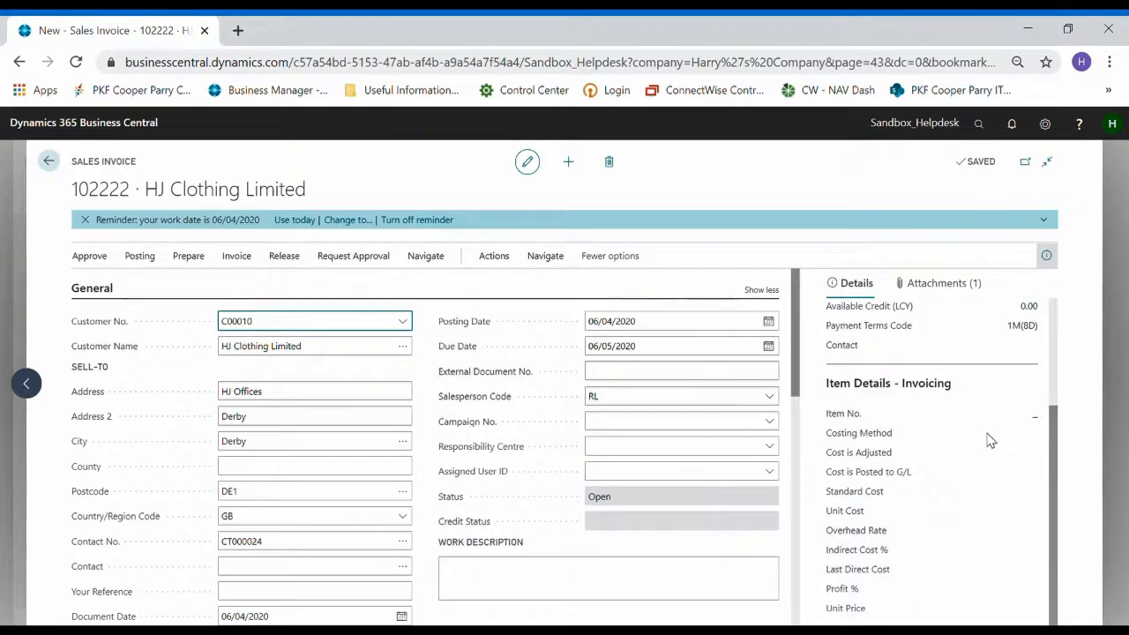
scroll(968, 410, "up", 3)
left_click(961, 287)
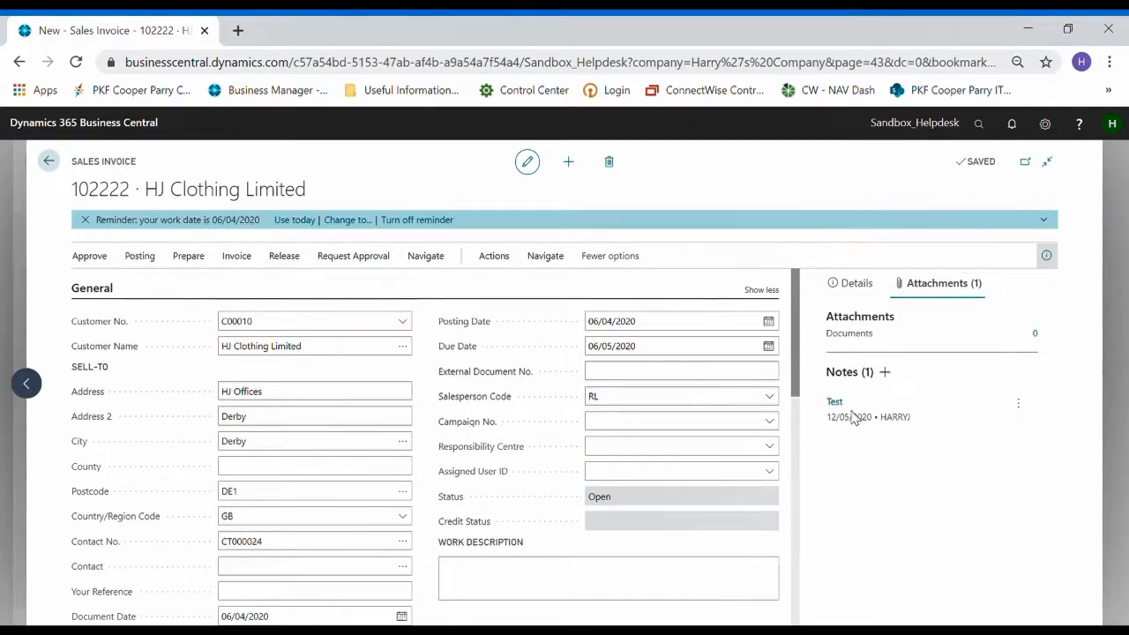
left_click(852, 284)
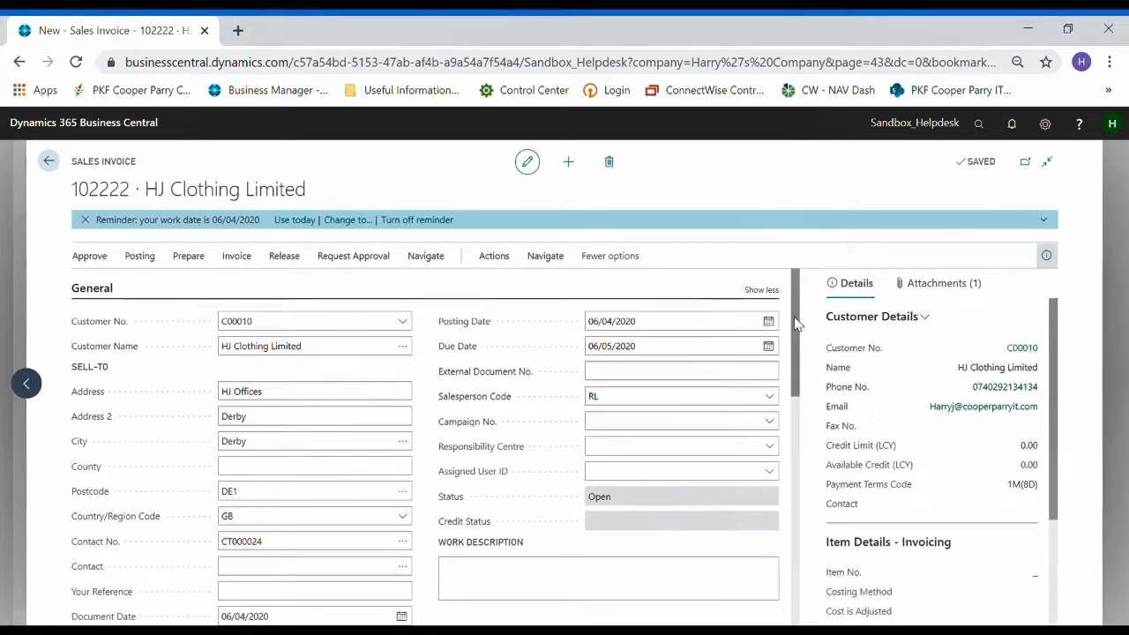
left_click(1048, 256)
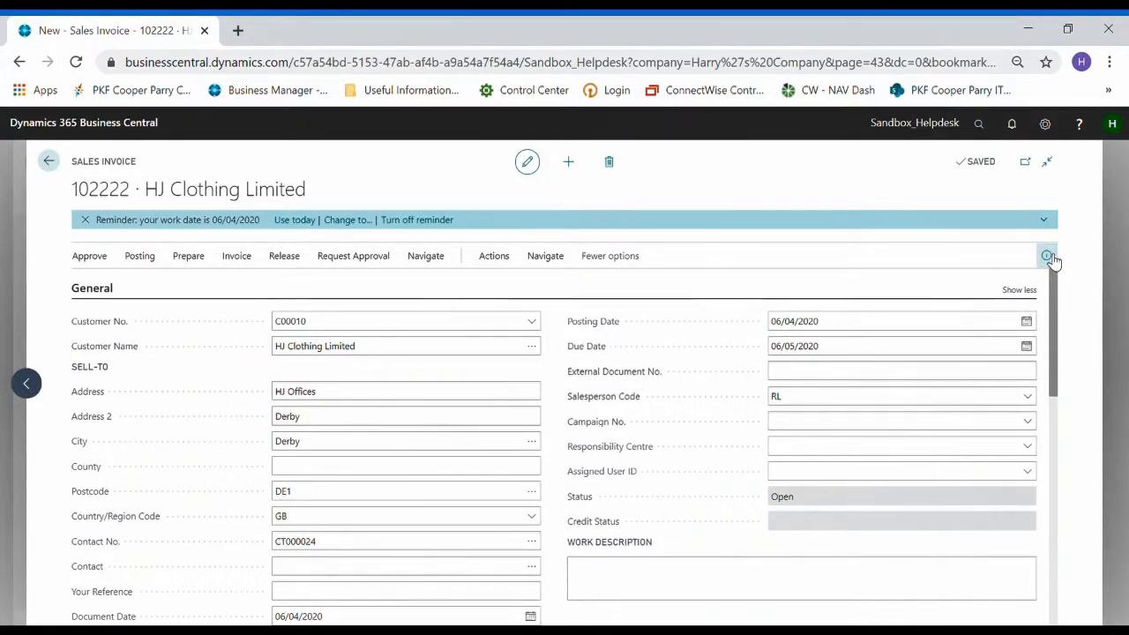
- Add a second note to the HJ Clothing Limited invoice, check it among the FactBox attachments and hide the pane
key("alt+o")
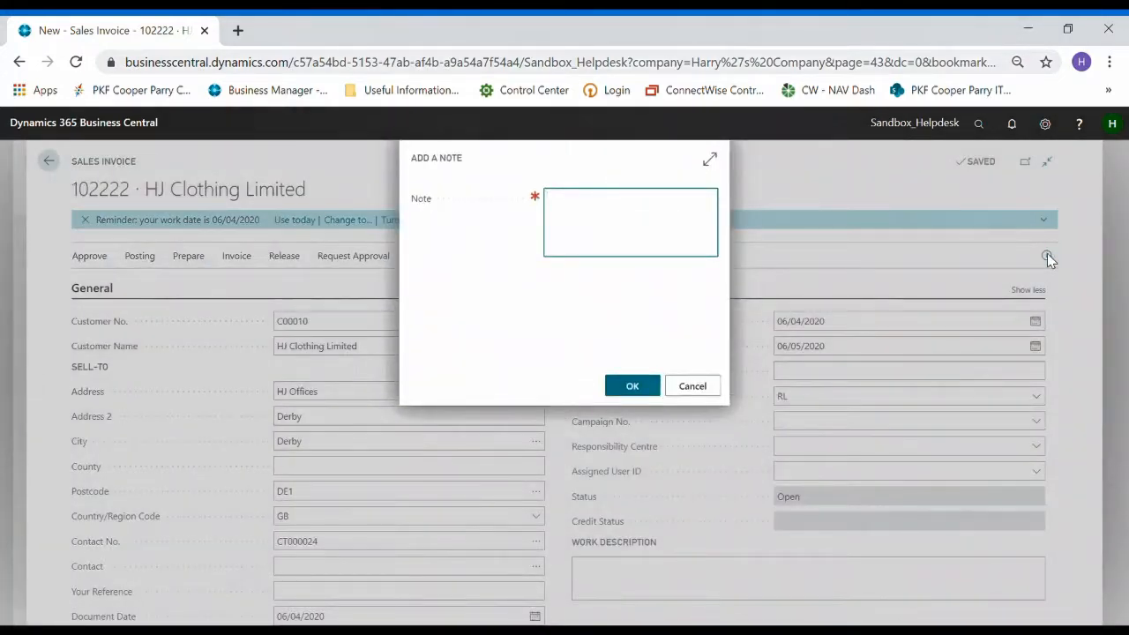
type("Harry 1")
left_click(634, 390)
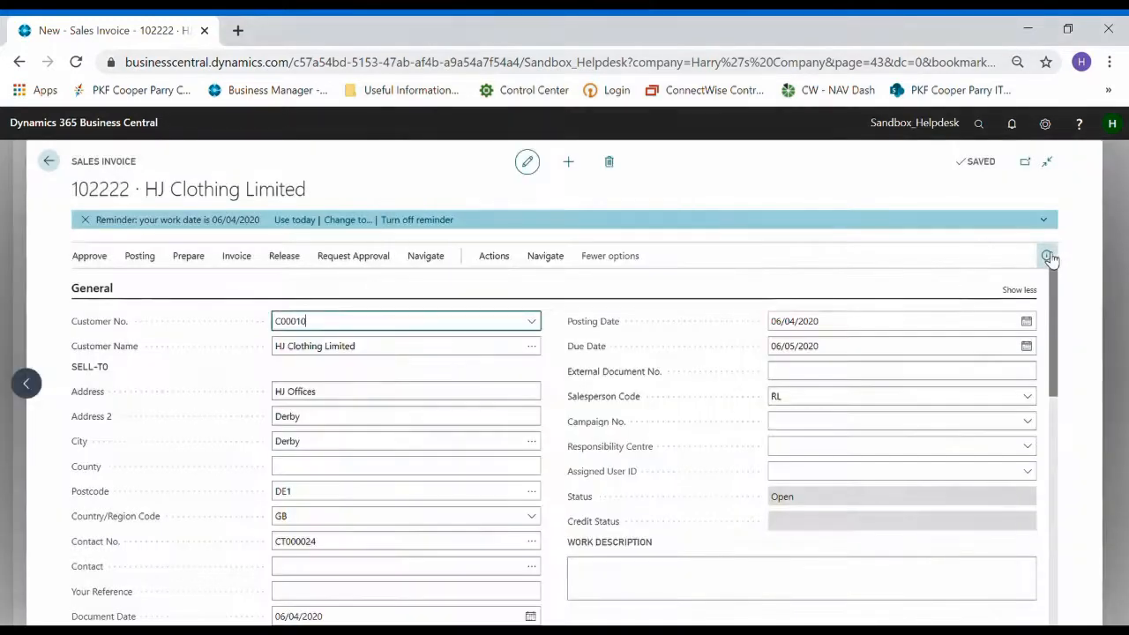
left_click(1047, 256)
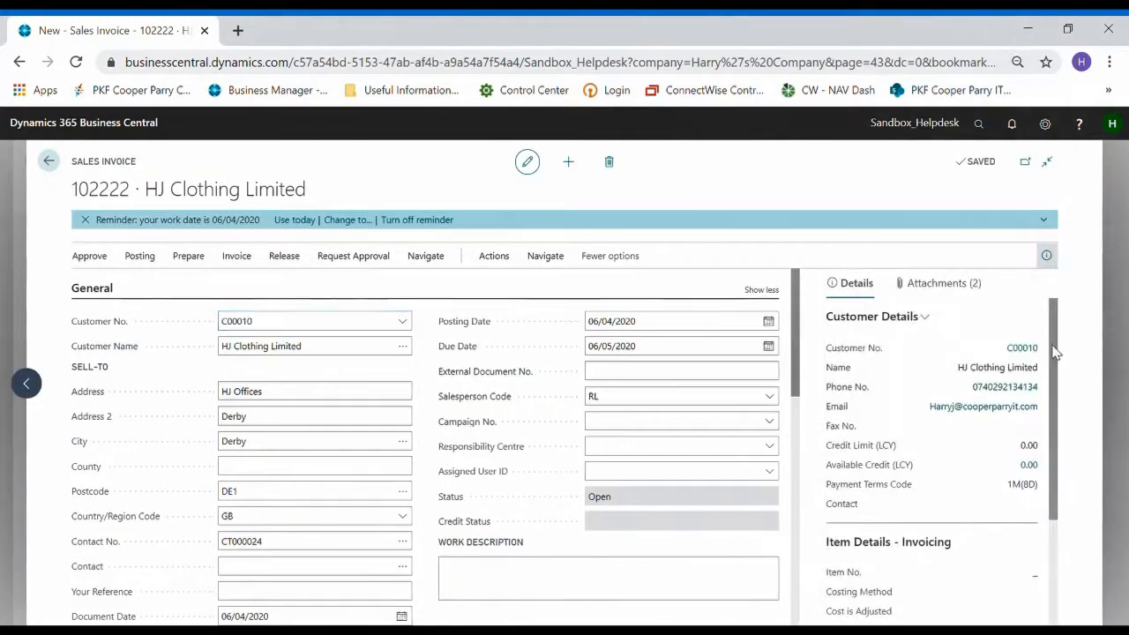
left_click(970, 295)
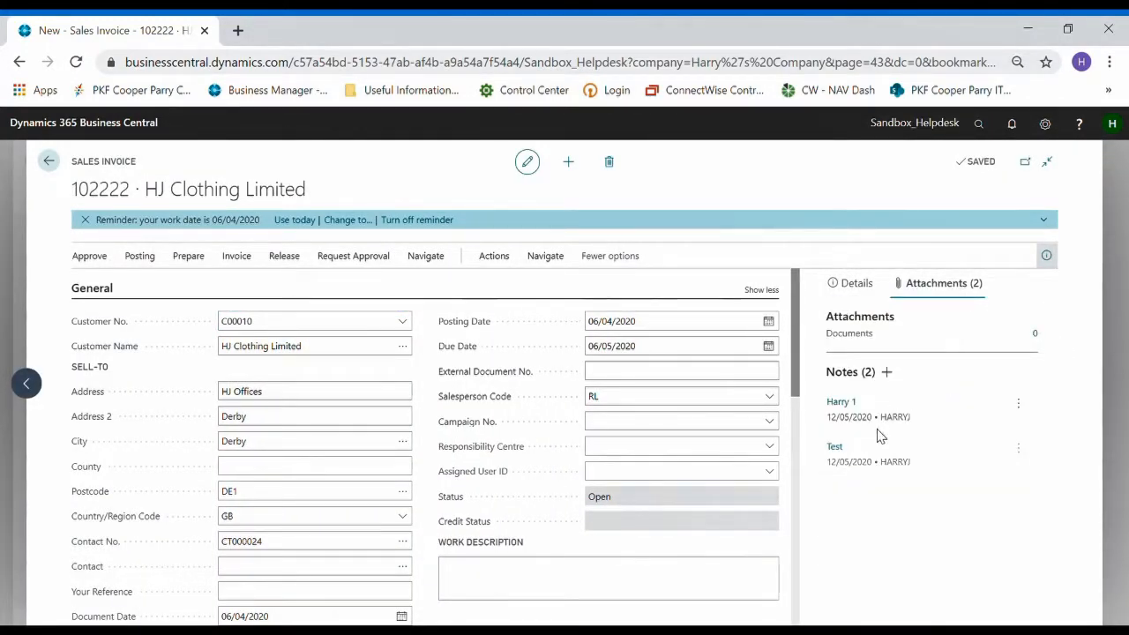
left_click(1048, 256)
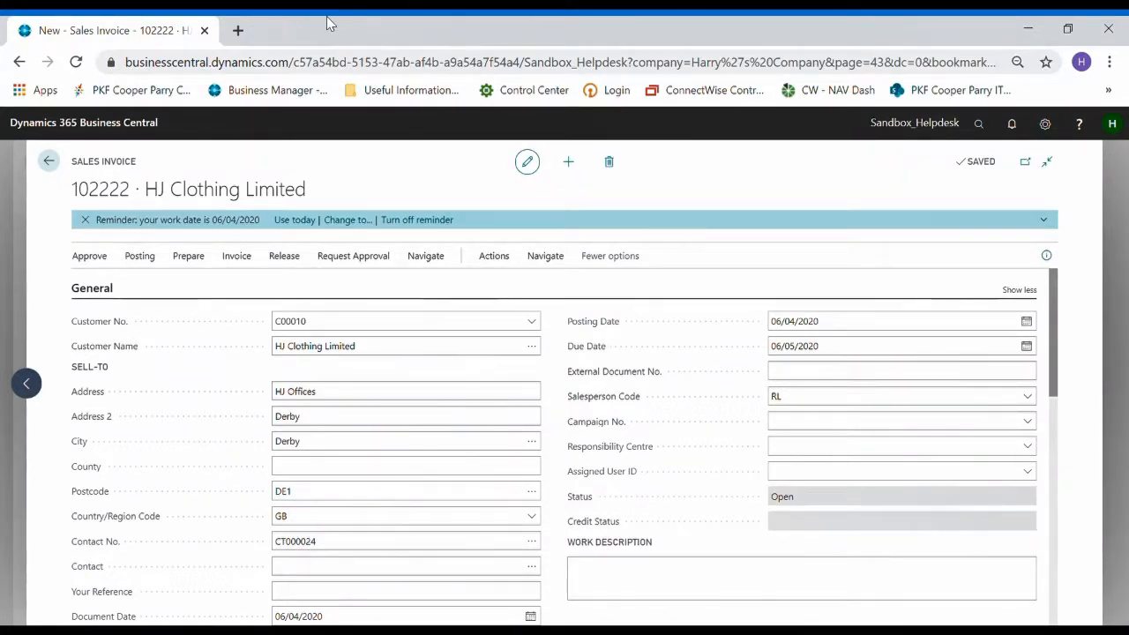
- View My Settings without changing anything and look through the pages listed in the Business Manager role explorer
key("alt+t")
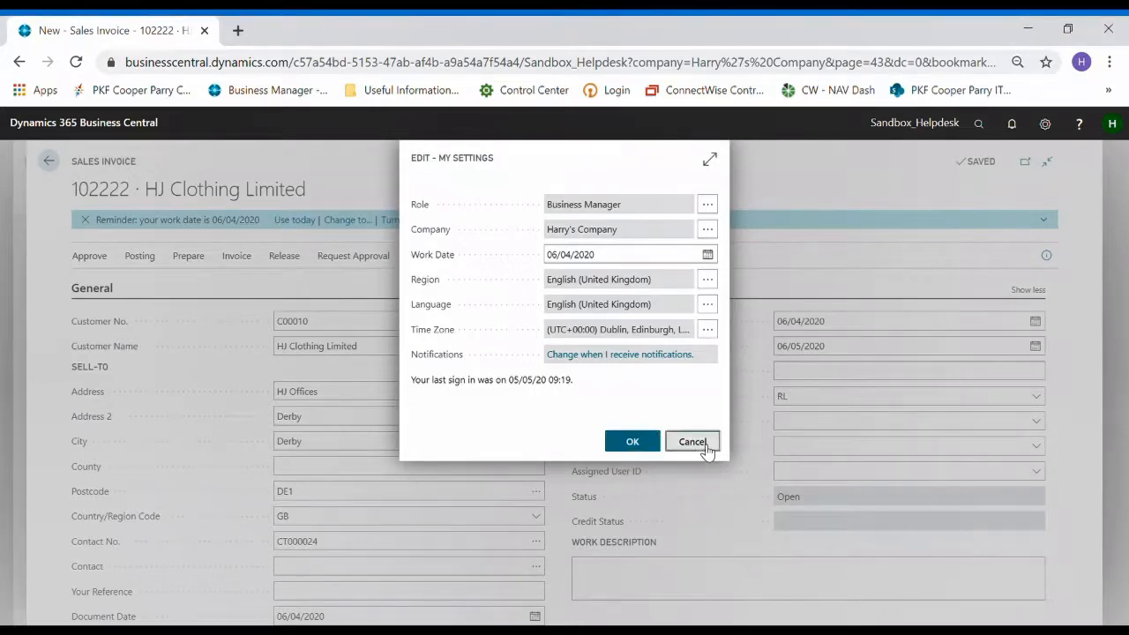
left_click(692, 443)
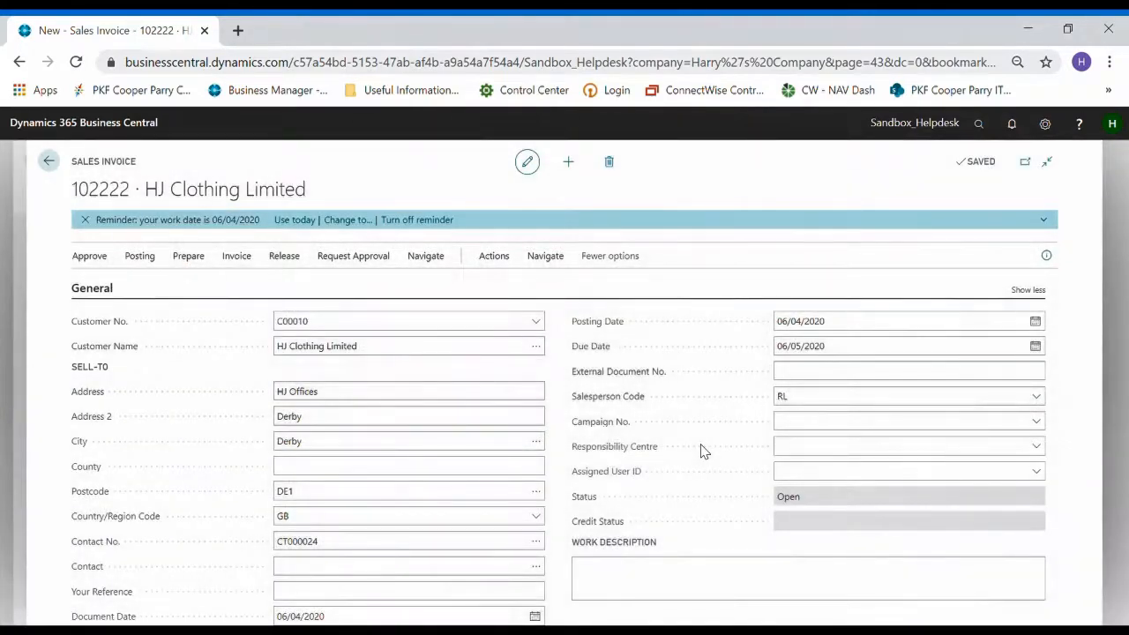
key("shift+F12")
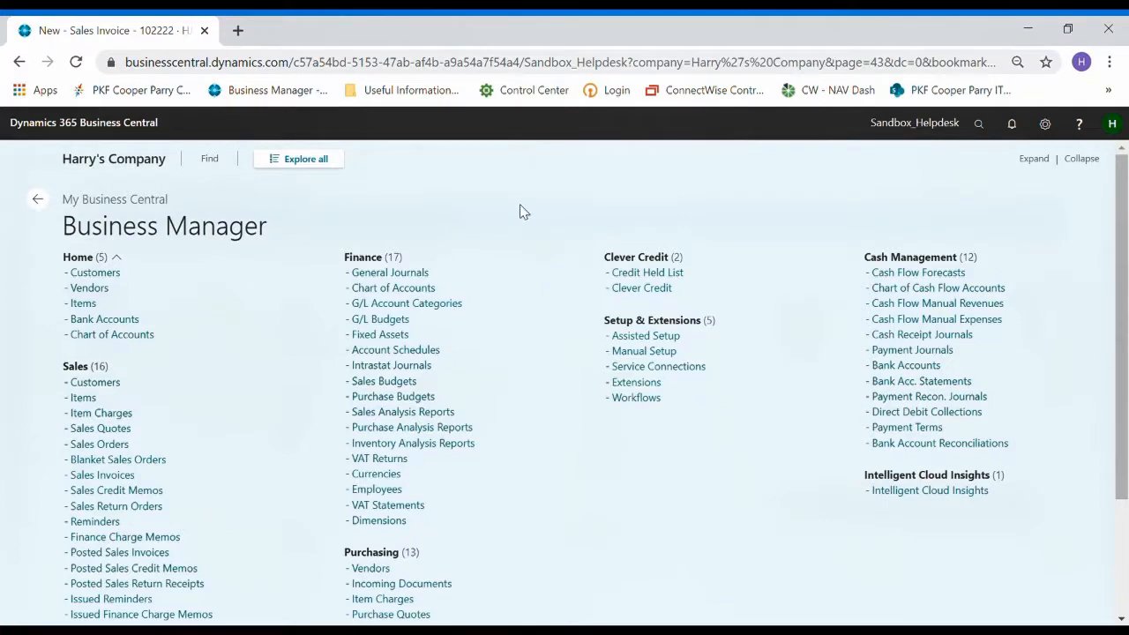
scroll(520, 211, "down", 1)
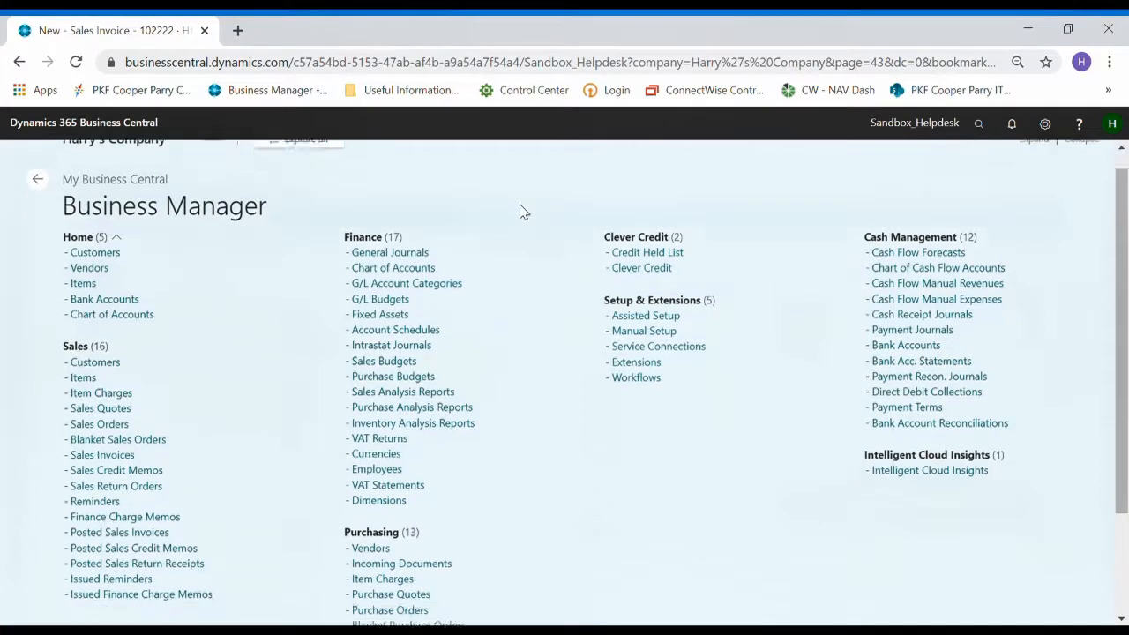
scroll(521, 212, "up", 1)
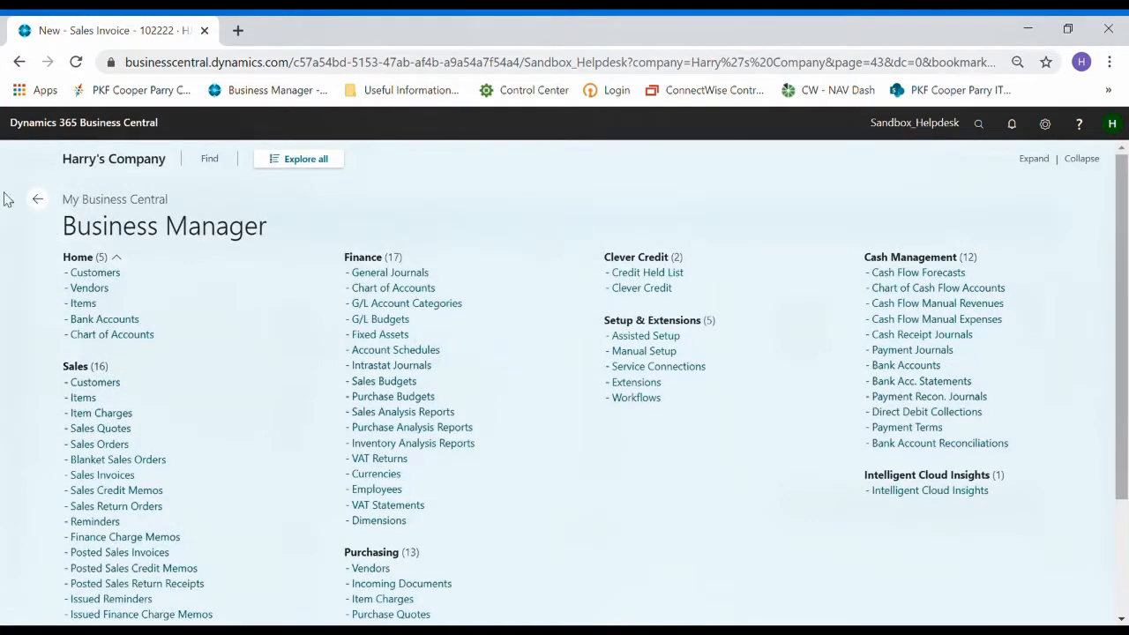
scroll(247, 494, "down", 3)
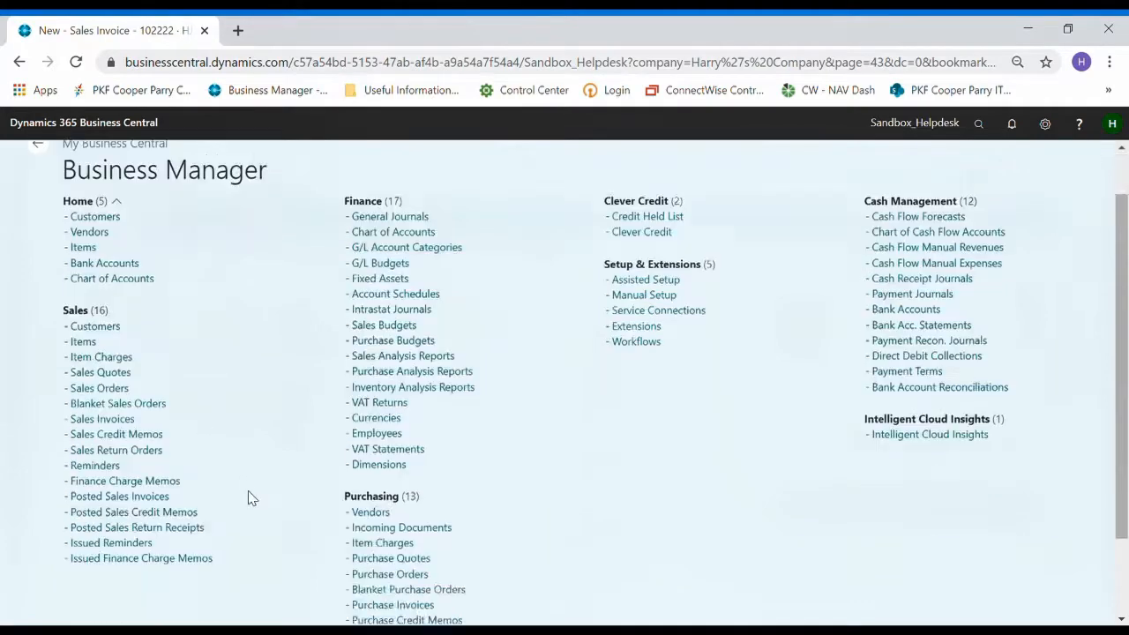
scroll(248, 495, "up", 3)
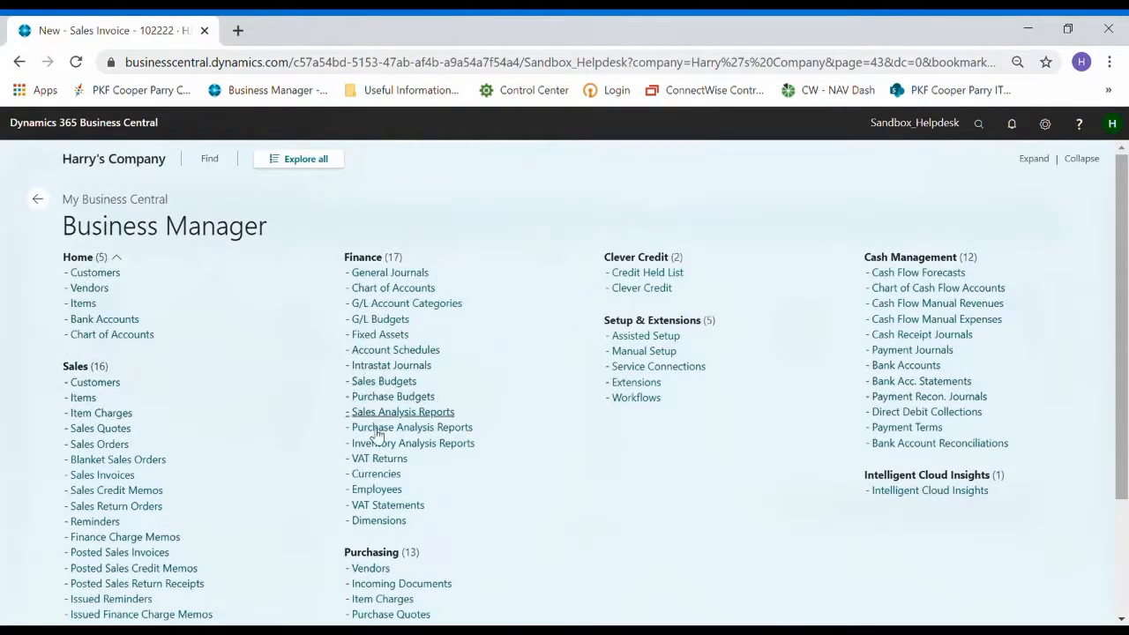
- View the Customers list from the role explorer, return to the invoice, and show and close the role explorer again
left_click(97, 275)
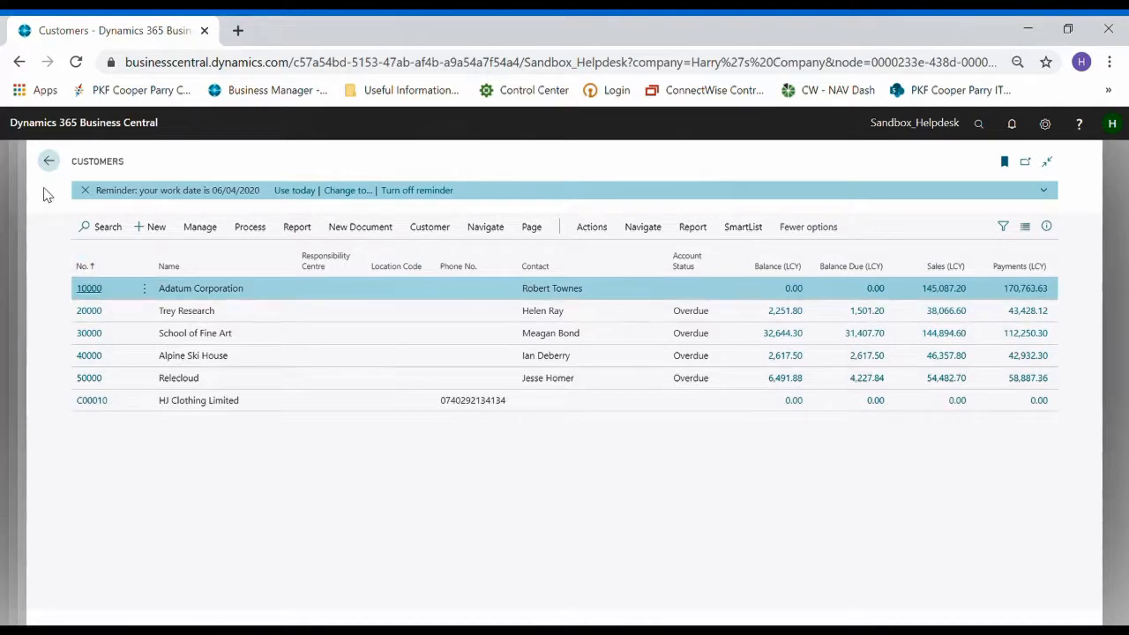
left_click(50, 162)
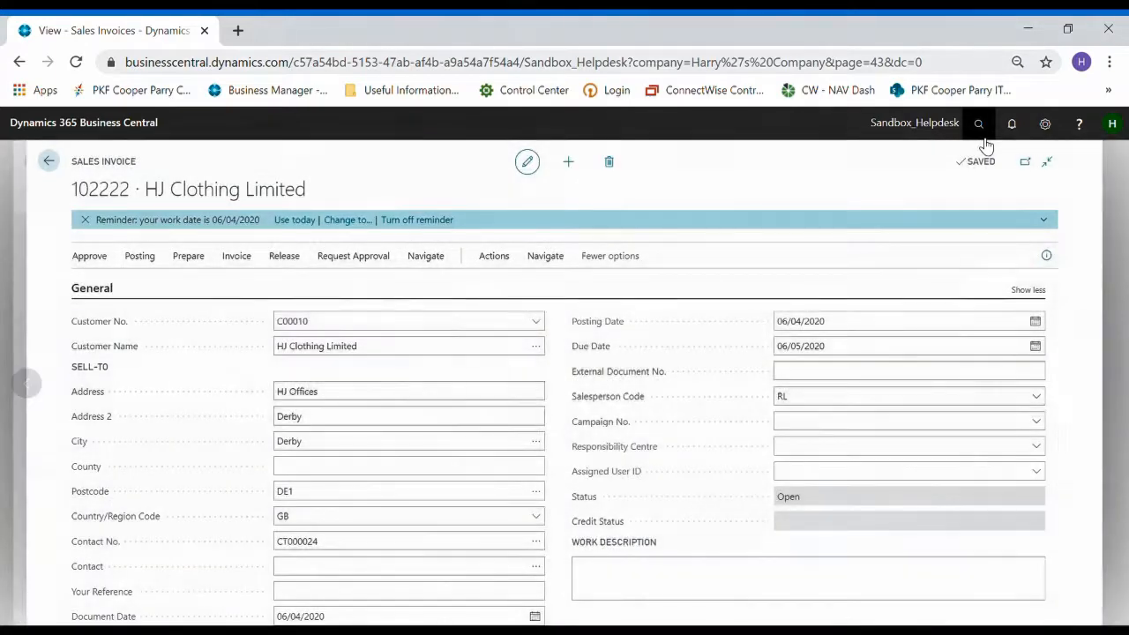
key("shift+F12")
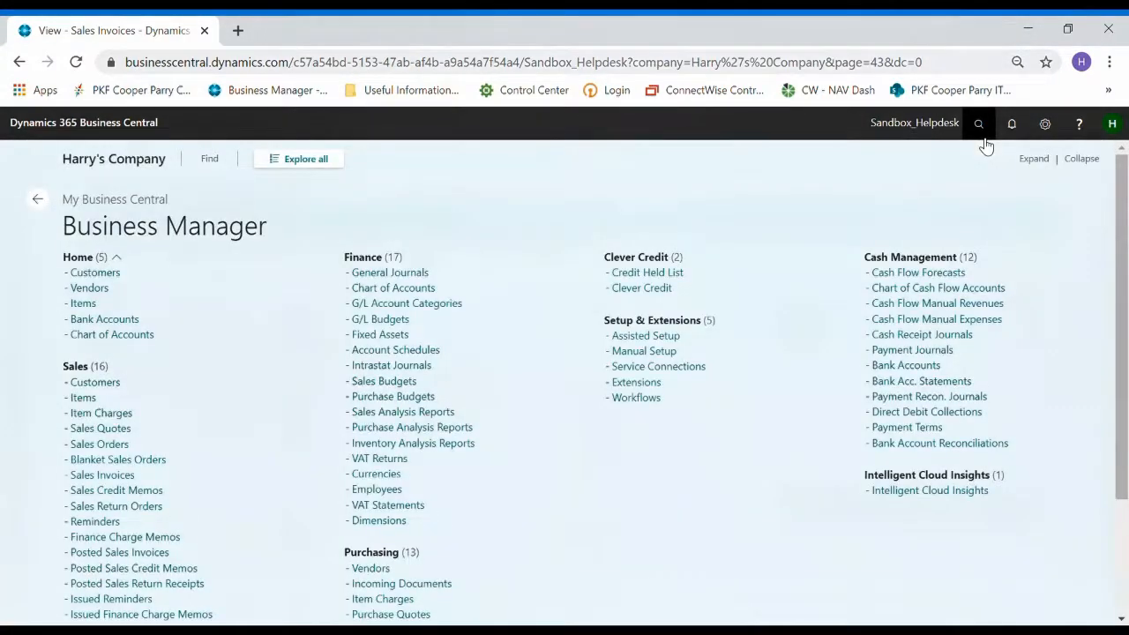
left_click(37, 201)
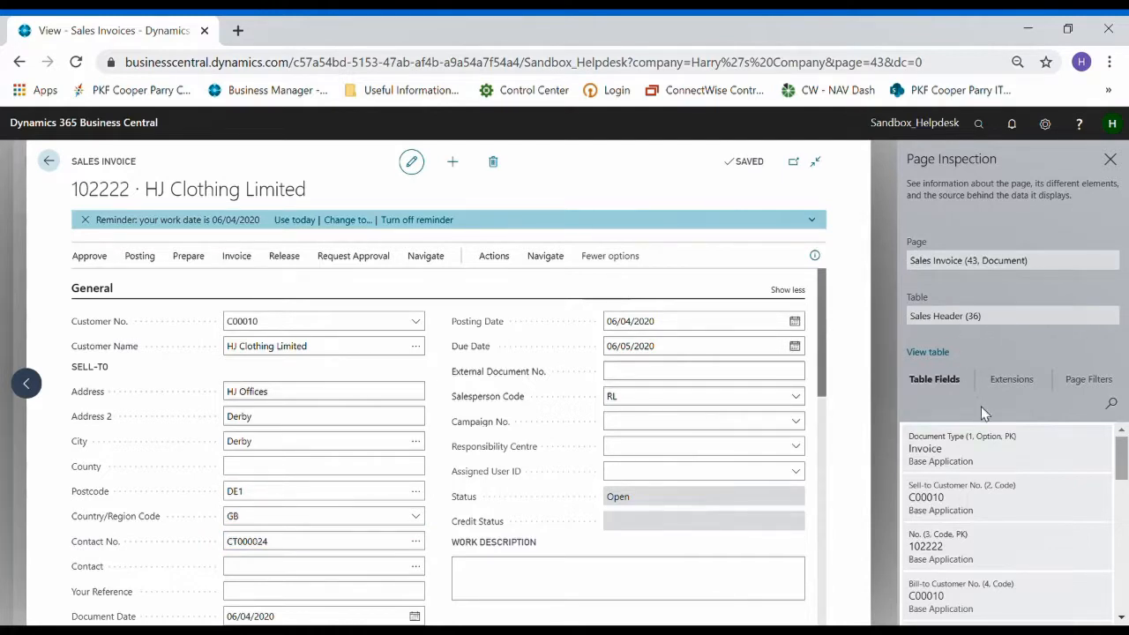
- Examine the sales invoice's table fields, extensions and page filters in the Page Inspection pane, and close the pane
left_click_drag(1121, 459, 1123, 526)
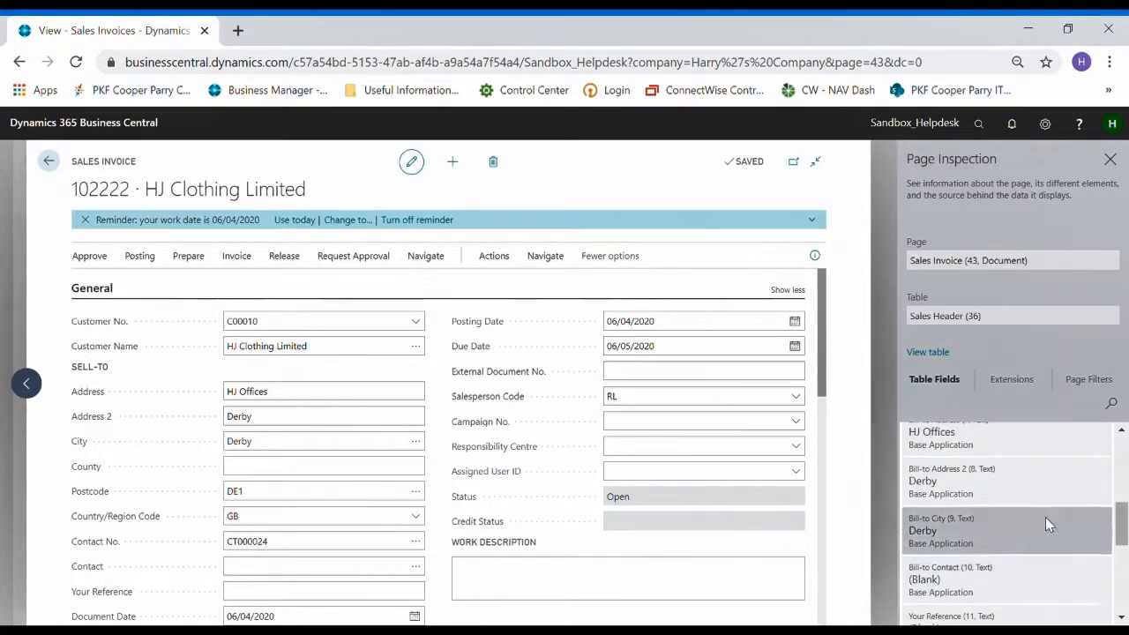
scroll(1045, 517, "down", 3)
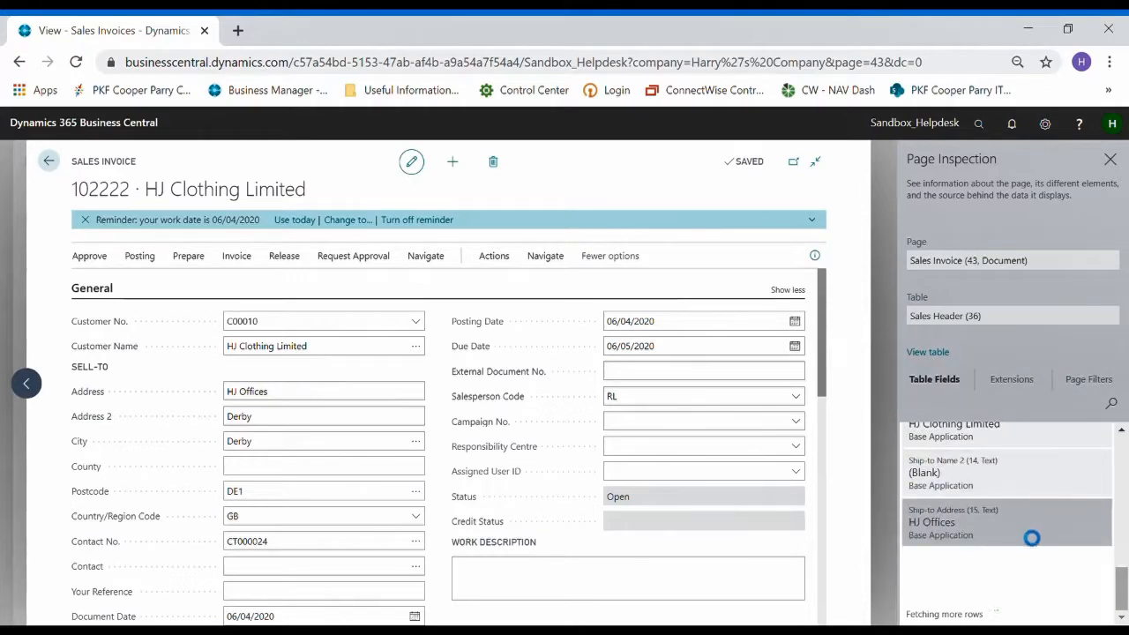
scroll(1002, 529, "down", 6)
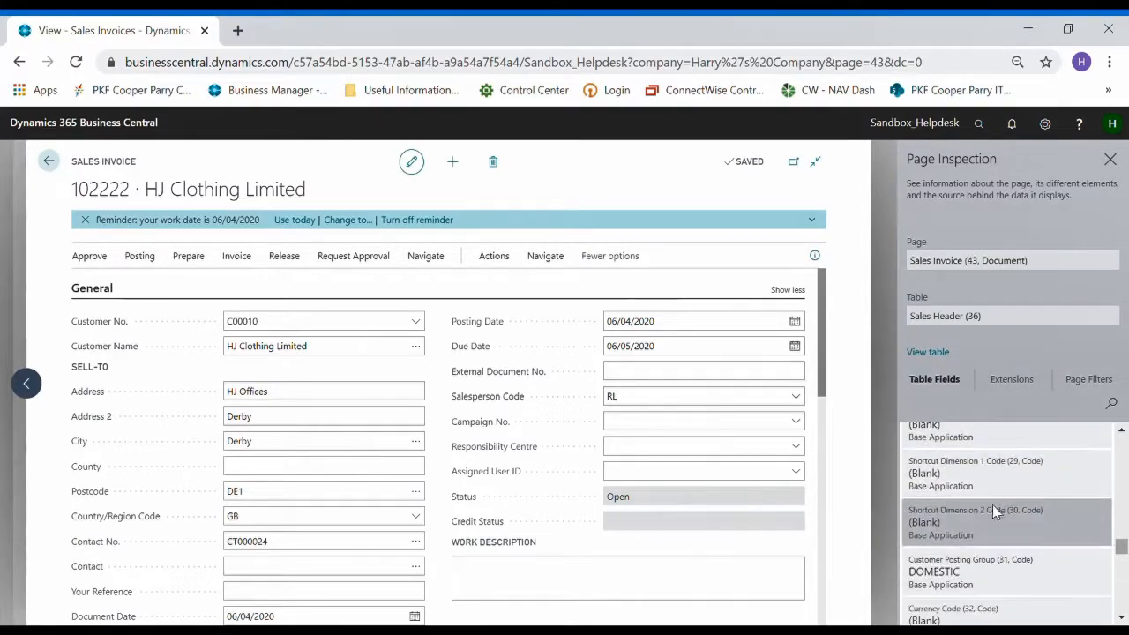
scroll(997, 510, "up", 10)
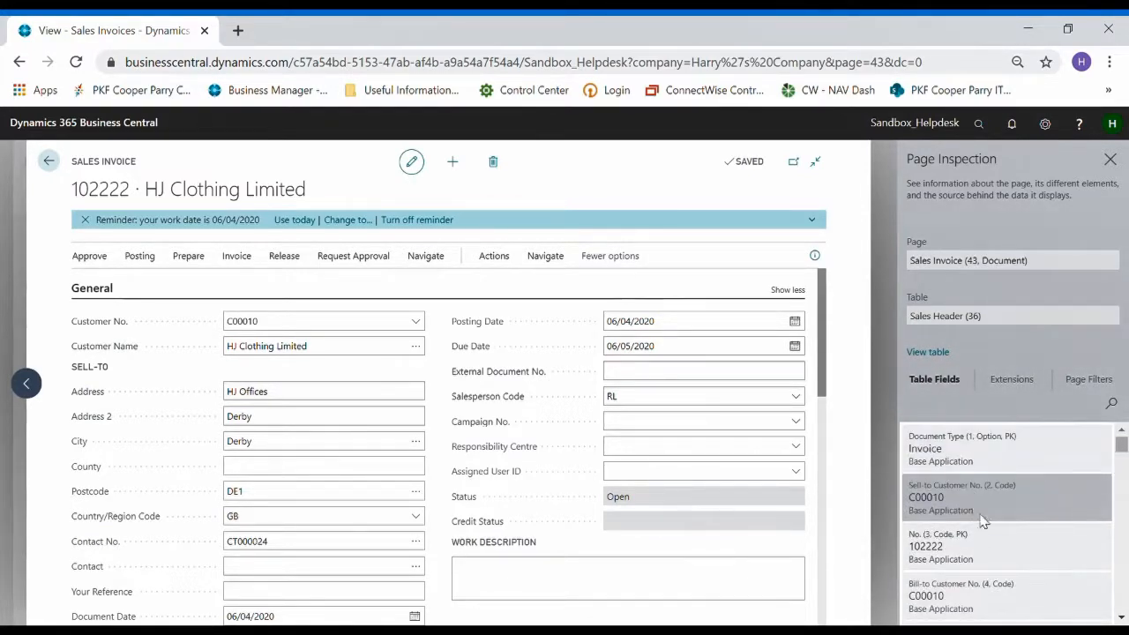
scroll(988, 529, "down", 1)
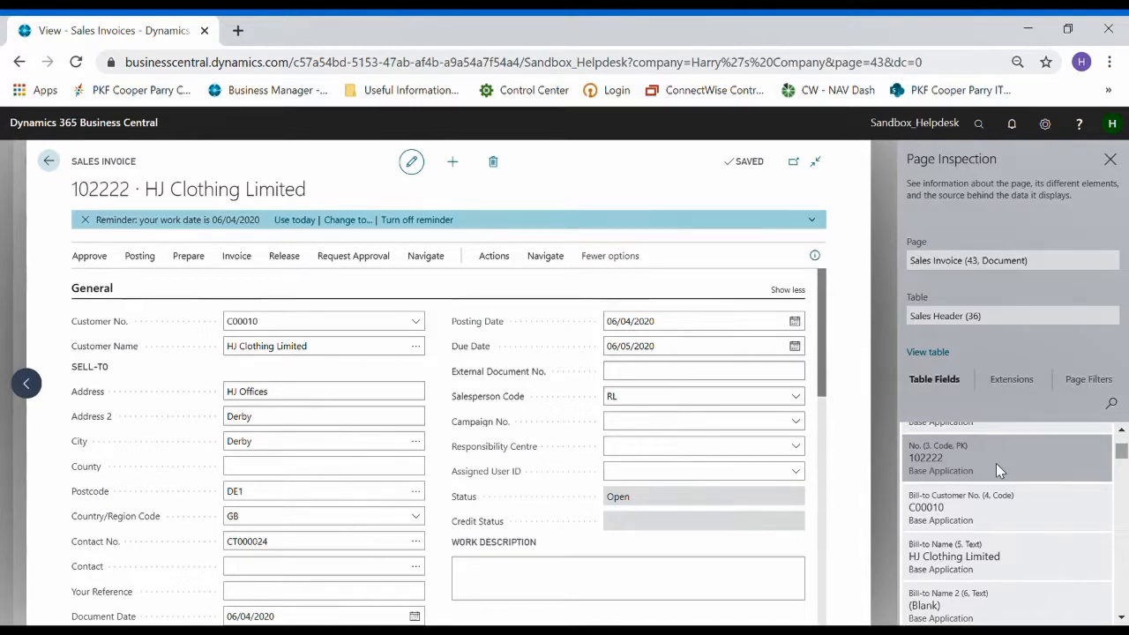
left_click(1018, 376)
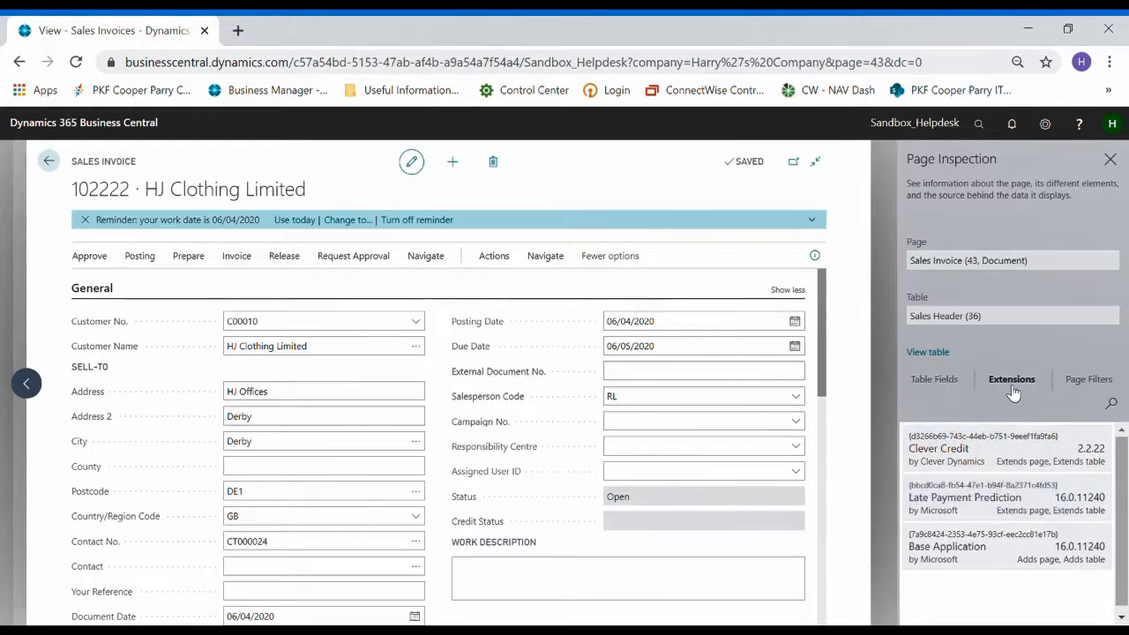
left_click(1093, 379)
left_click(928, 380)
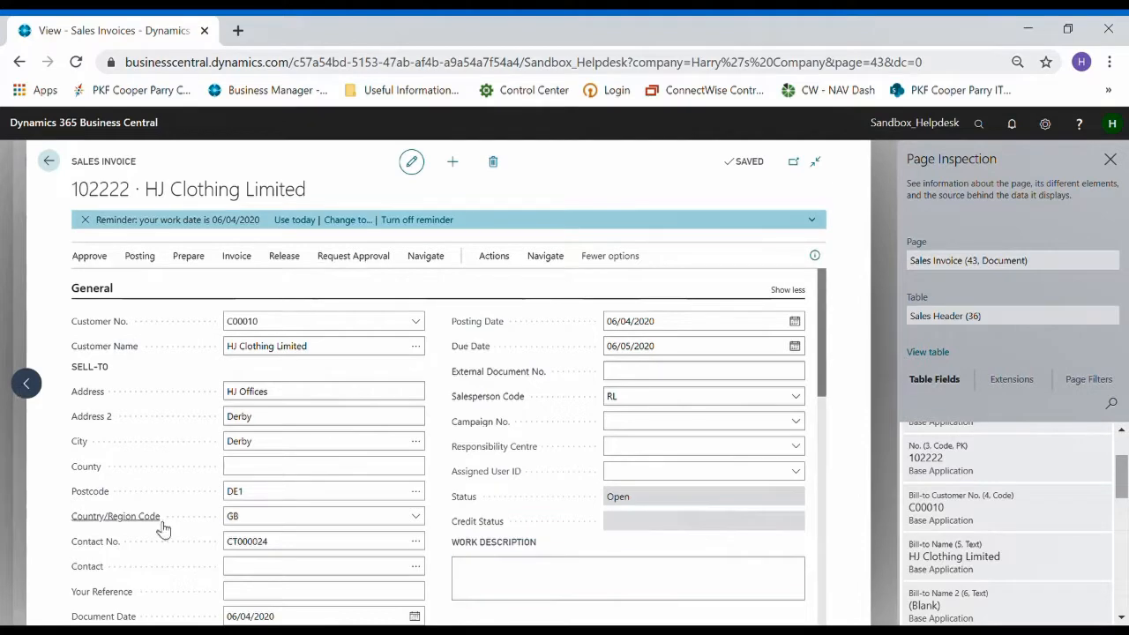
scroll(156, 516, "down", 3)
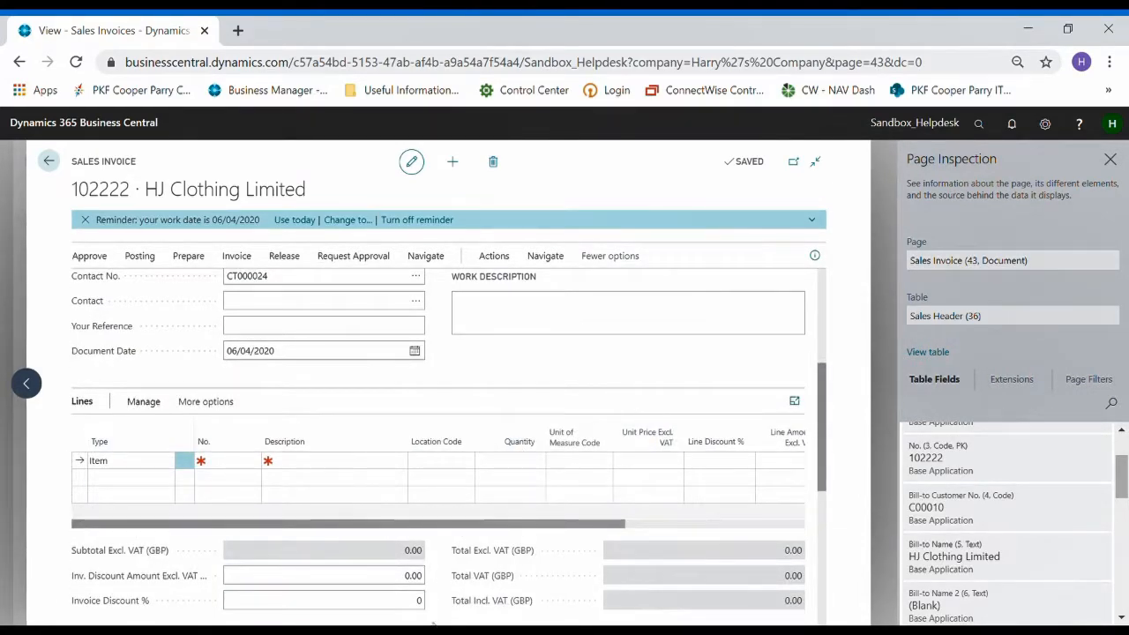
scroll(365, 508, "up", 3)
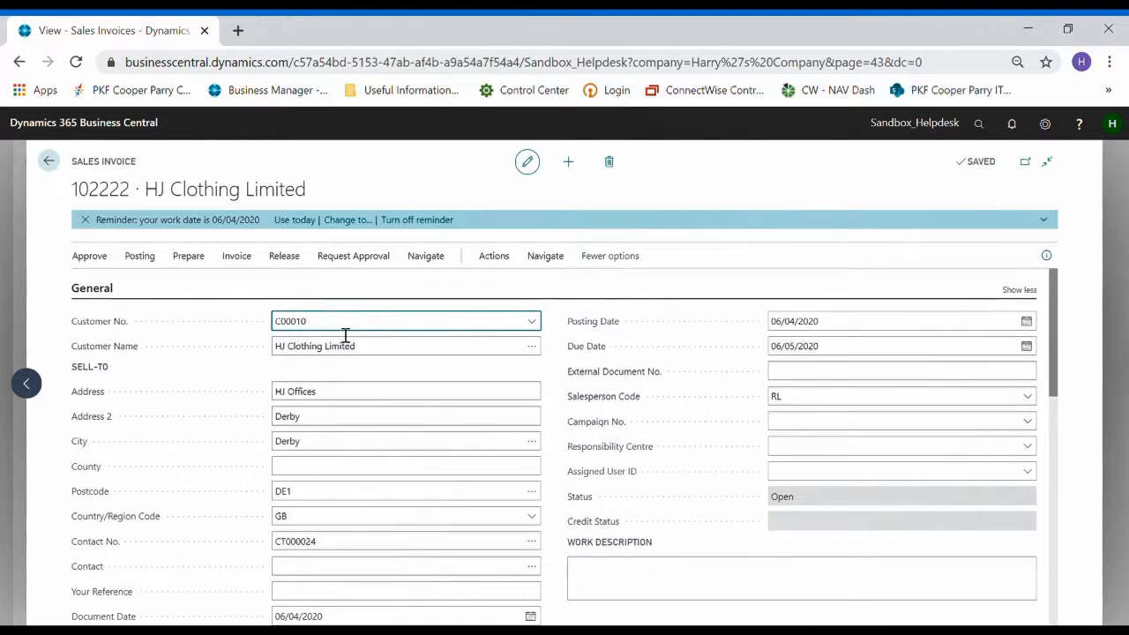
- View the Customer No. lookup and a blank note for the invoice, closing both without making a change
left_click(345, 335)
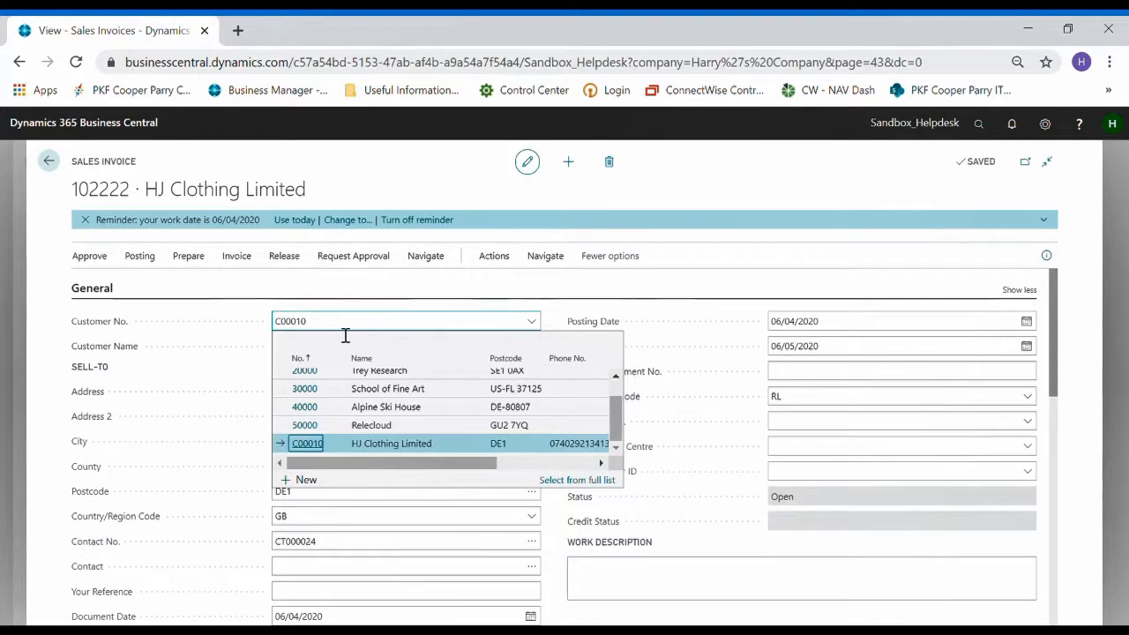
left_click(252, 323)
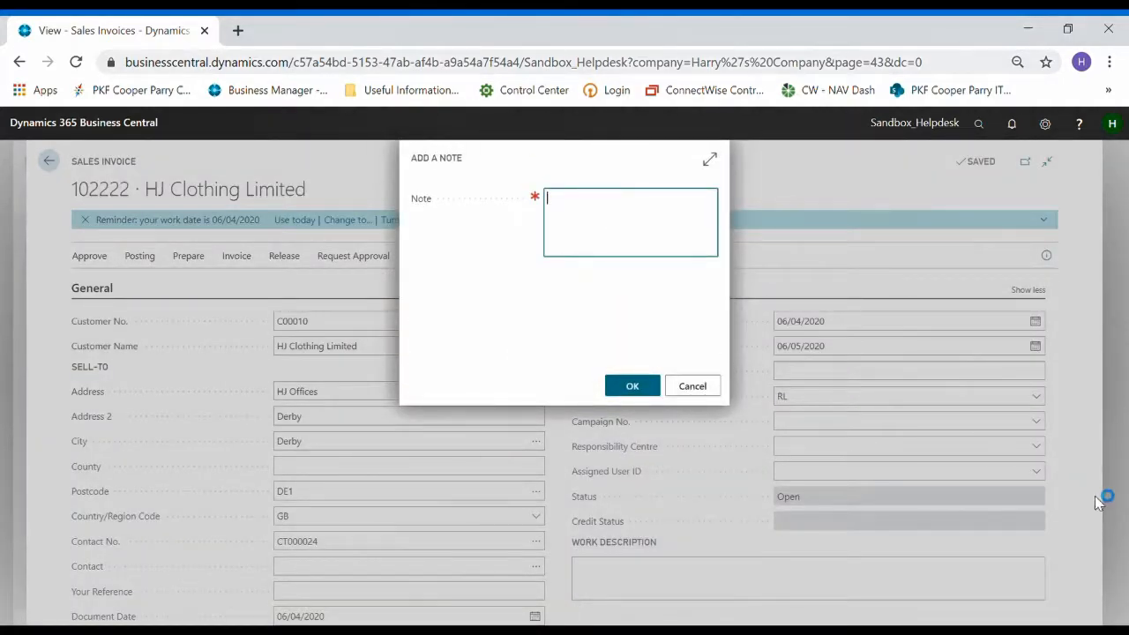
left_click(693, 386)
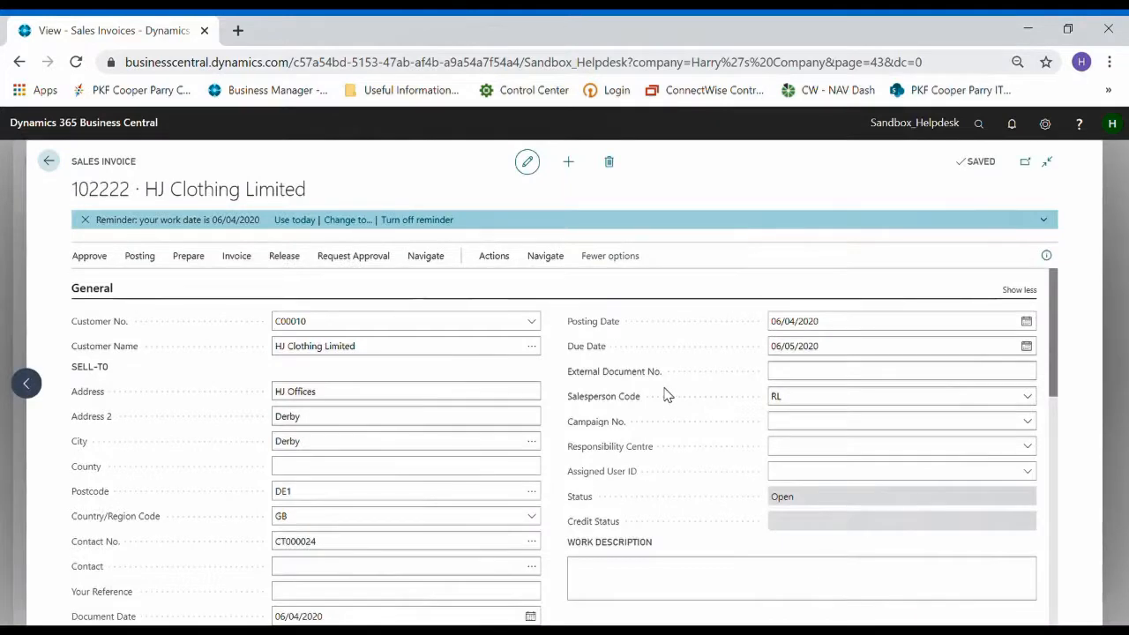
- View My Settings and the role explorer without changes, and return to the invoice with Page Inspection shown
key("alt+t")
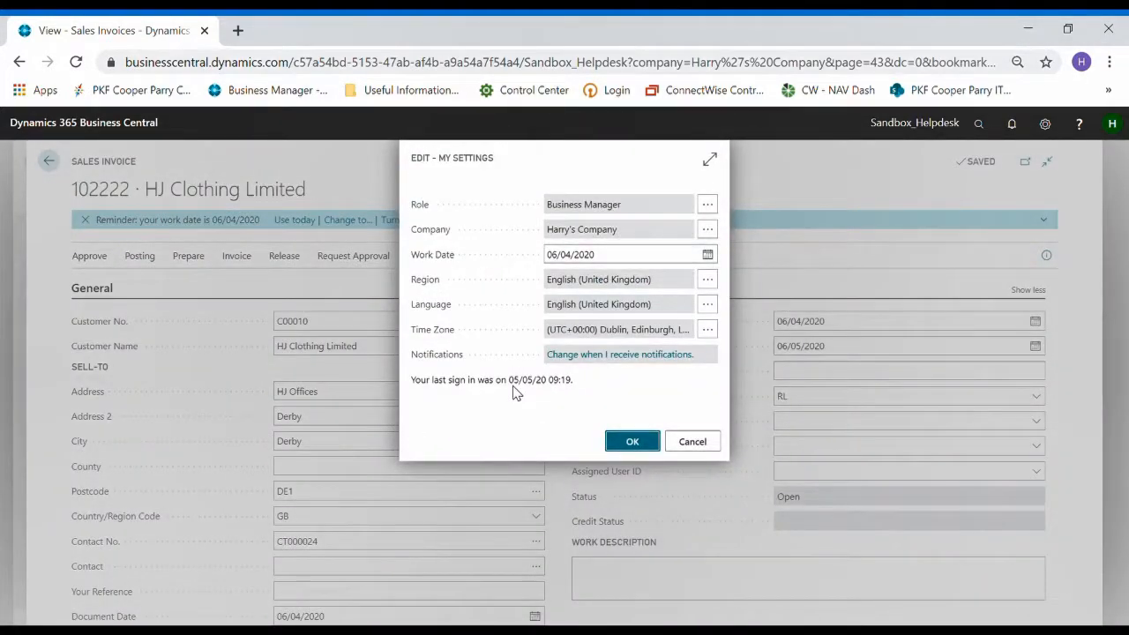
left_click(692, 441)
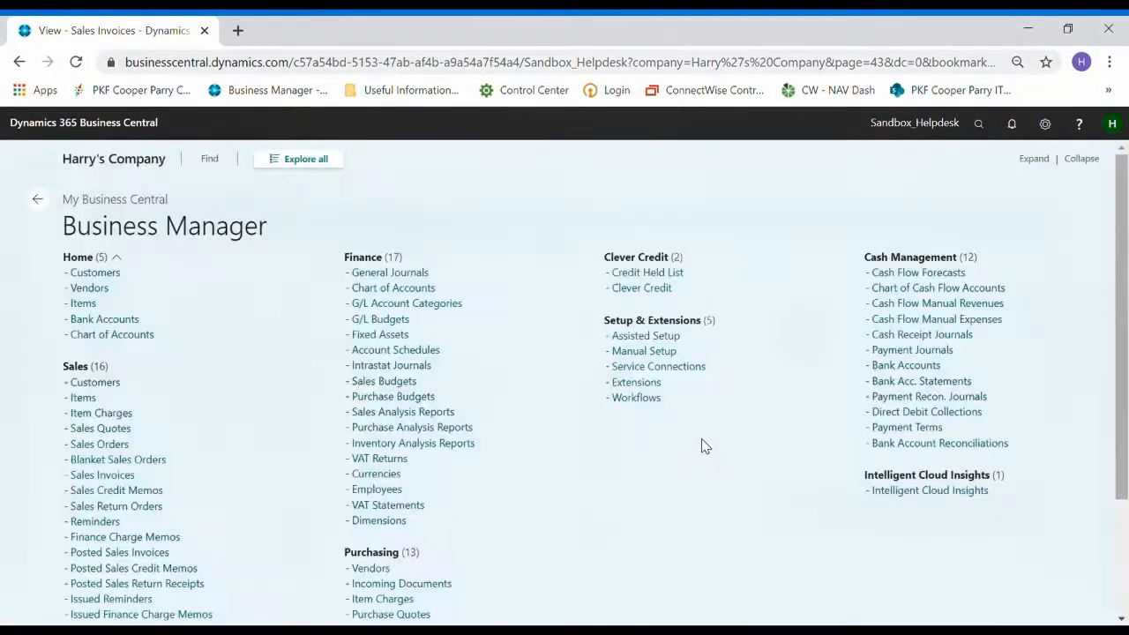
left_click(41, 203)
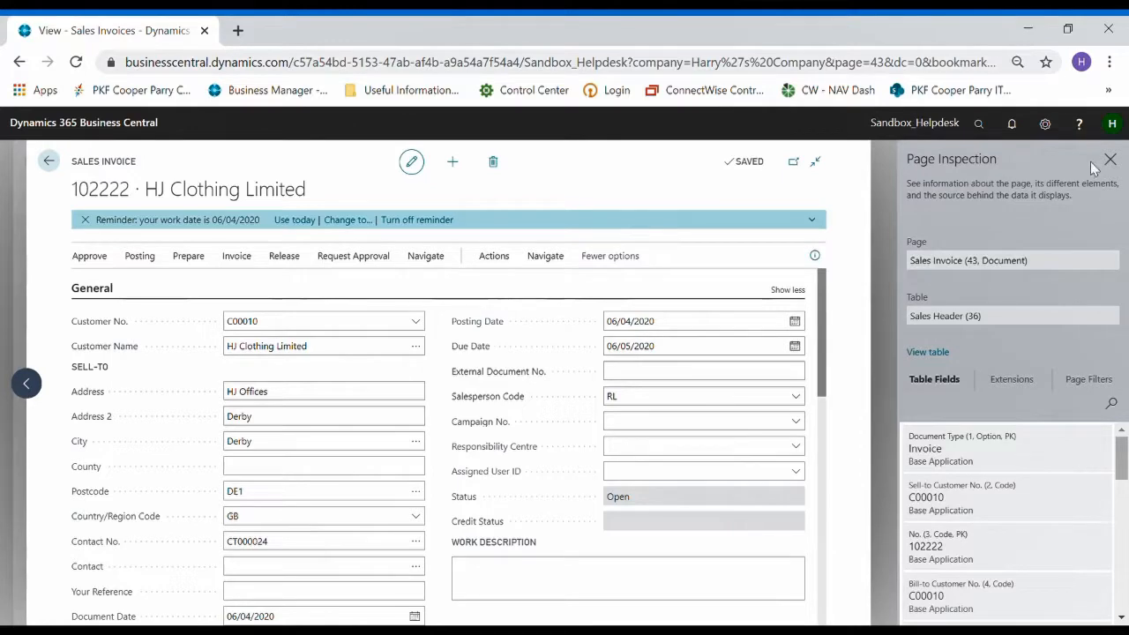
- Look through the sales invoice's table fields in the Page Inspection pane and close the pane
scroll(1027, 582, "down", 5)
scroll(1034, 592, "up", 5)
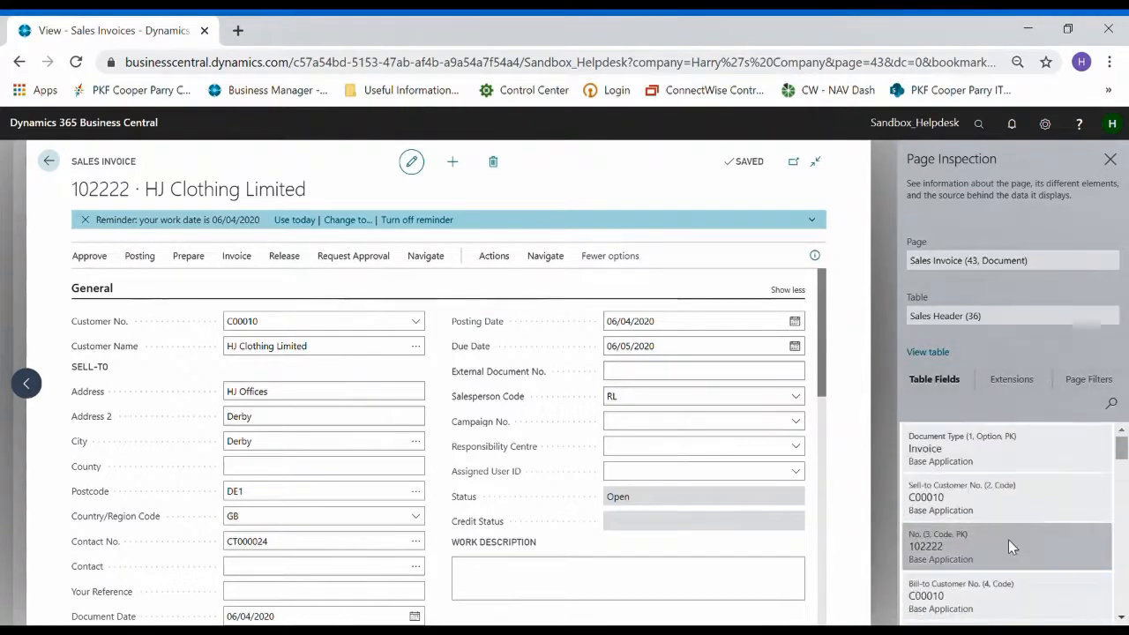
left_click(1110, 159)
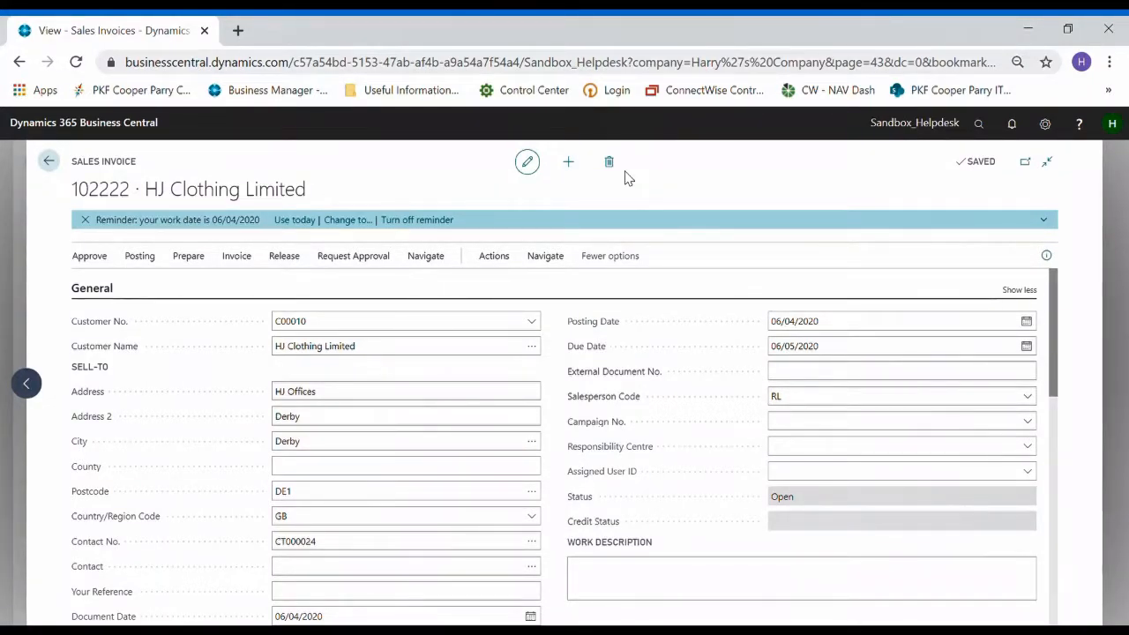
- Look over the sales invoice's General, Lines and Invoice Details sections and the description of its Posting Date field
scroll(512, 499, "down", 2)
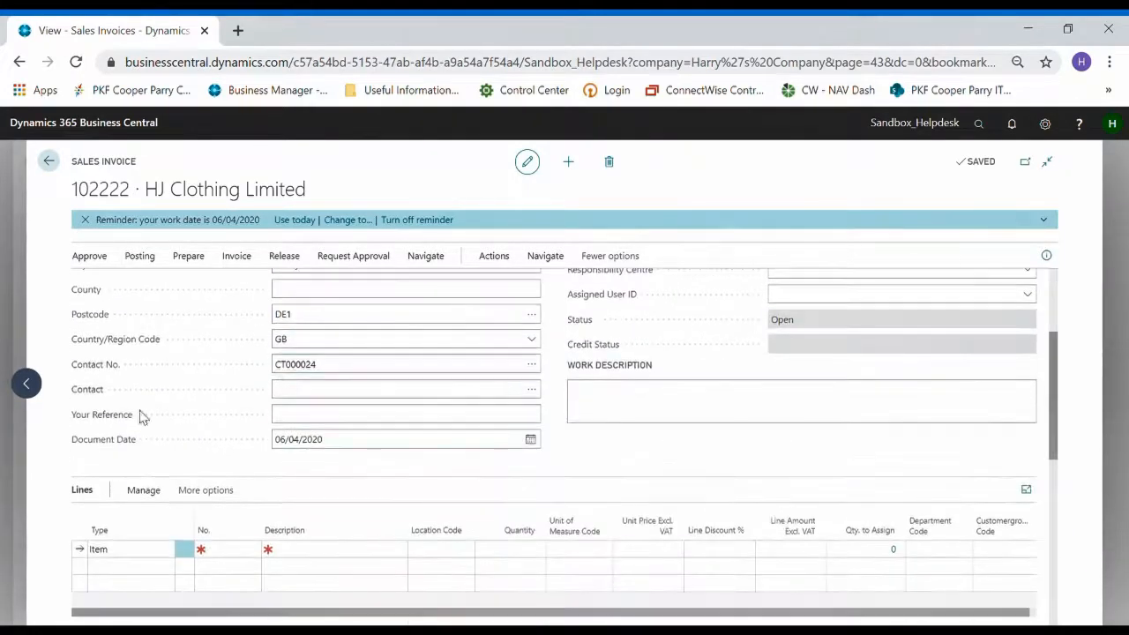
scroll(657, 328, "up", 2)
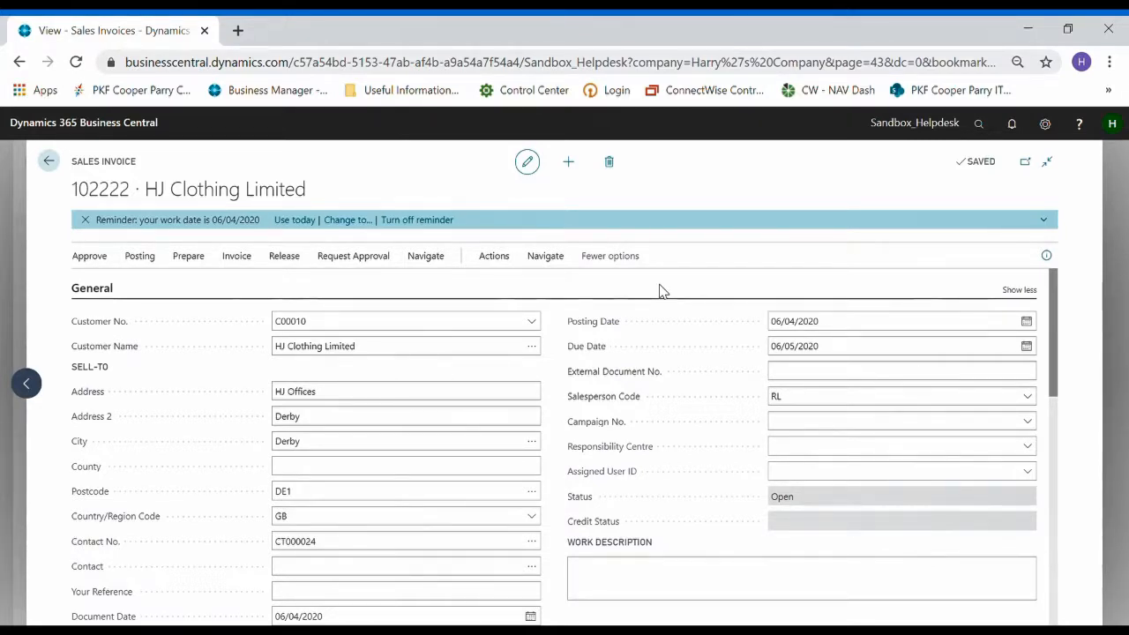
mouse_move(617, 322)
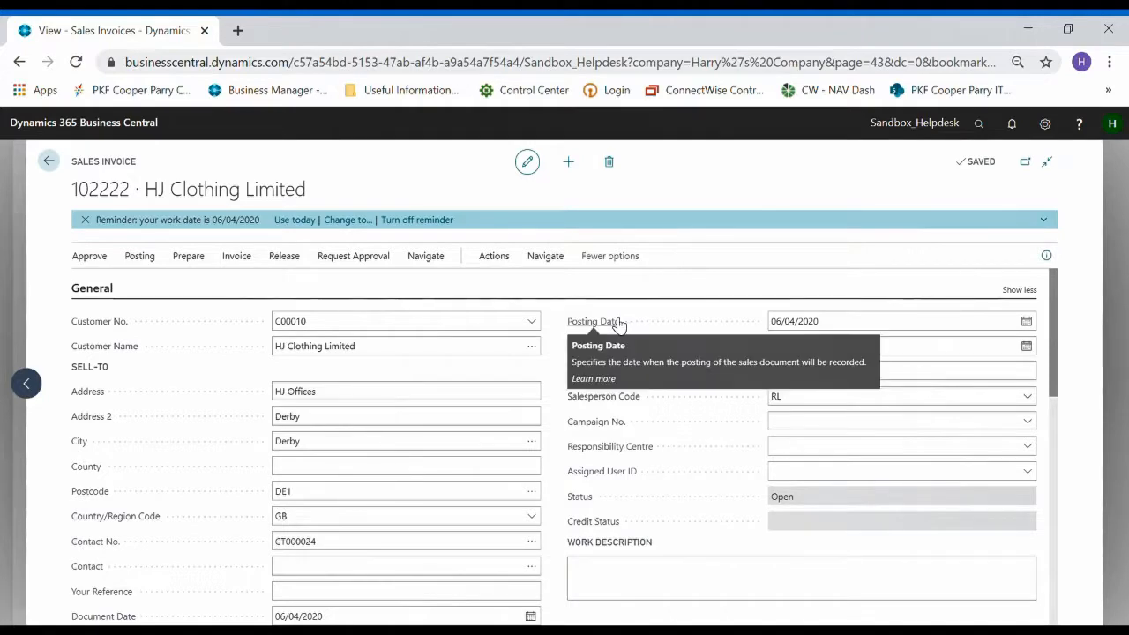
scroll(503, 459, "down", 10)
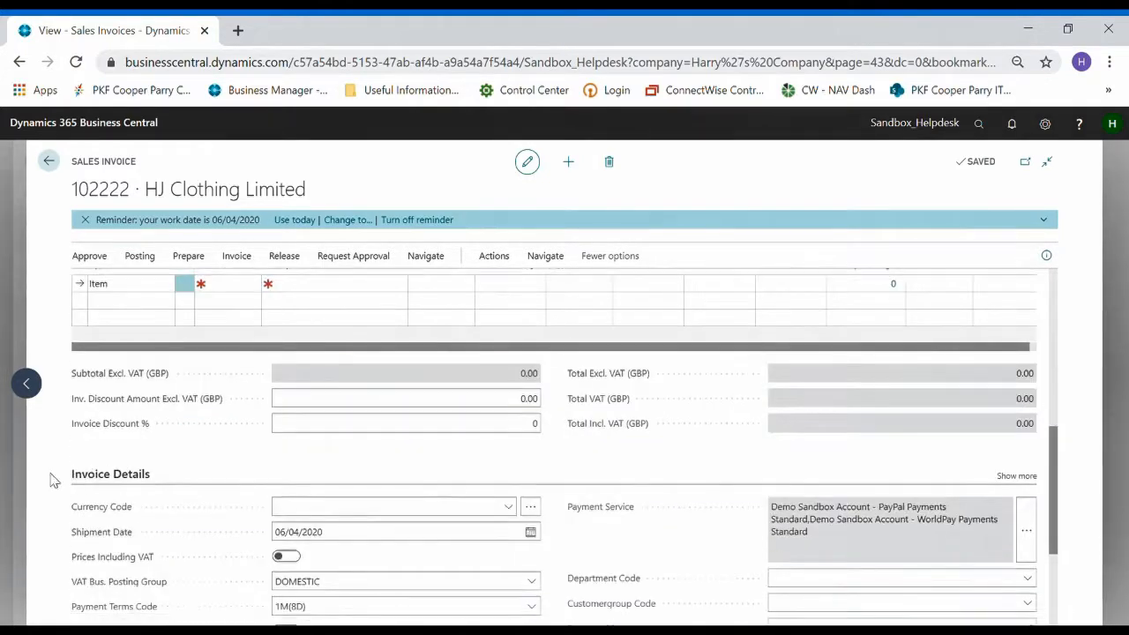
scroll(496, 461, "up", 2)
scroll(607, 452, "up", 2)
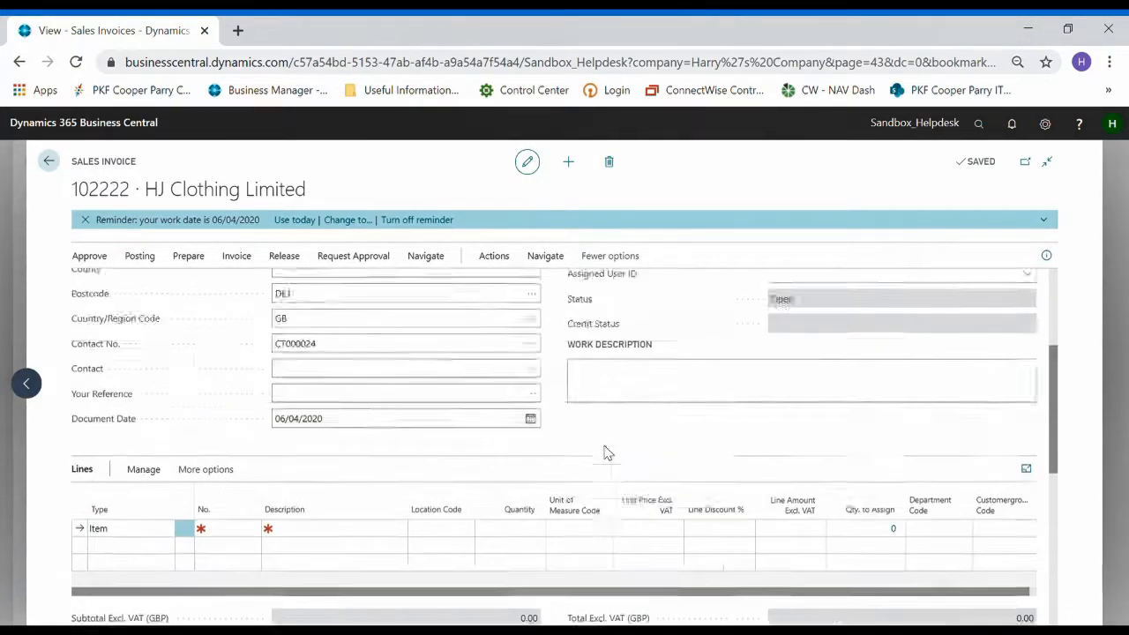
scroll(607, 452, "up", 3)
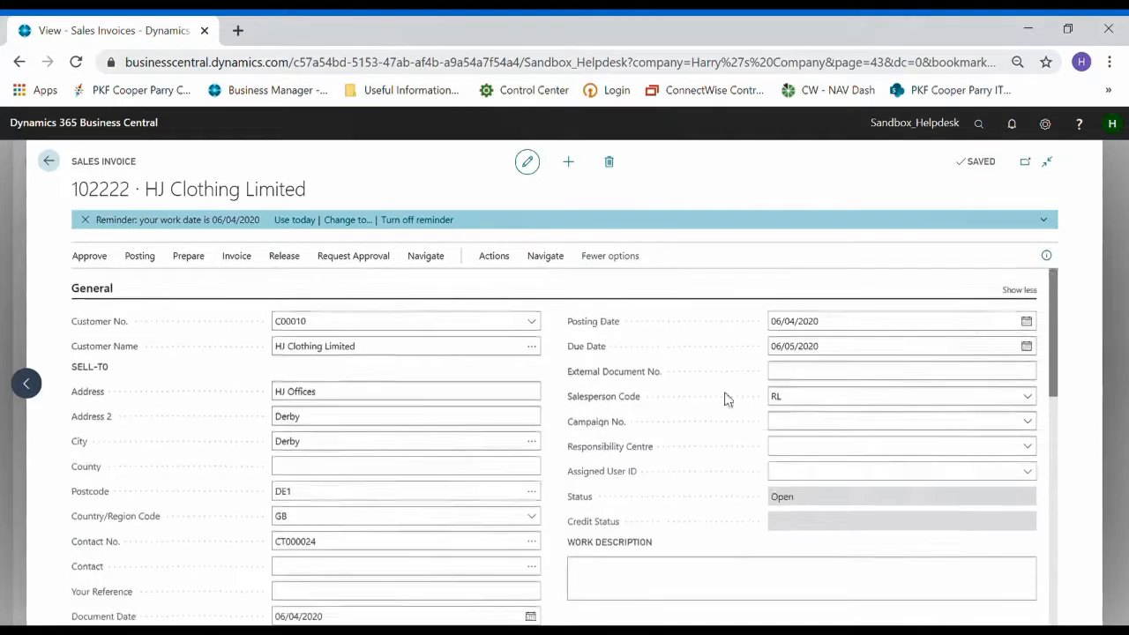
- Check the work date in My Settings and replace the invoice's Due Date with it, 06/04/2020, using the shorthand w
left_click(852, 350)
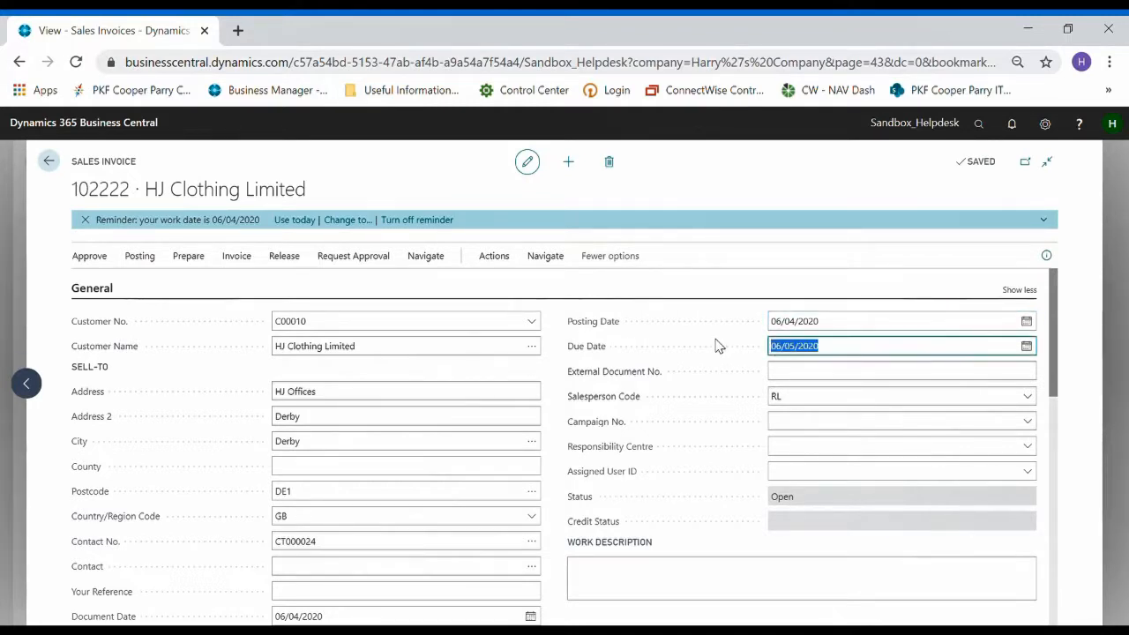
key("BackSpace")
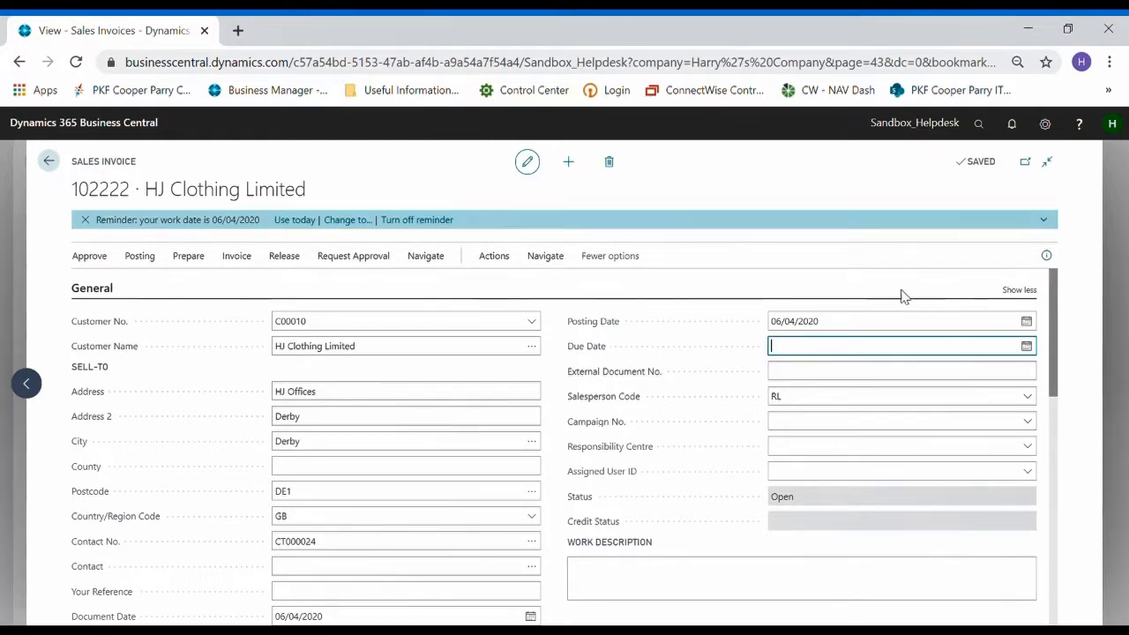
left_click(1044, 124)
left_click(966, 203)
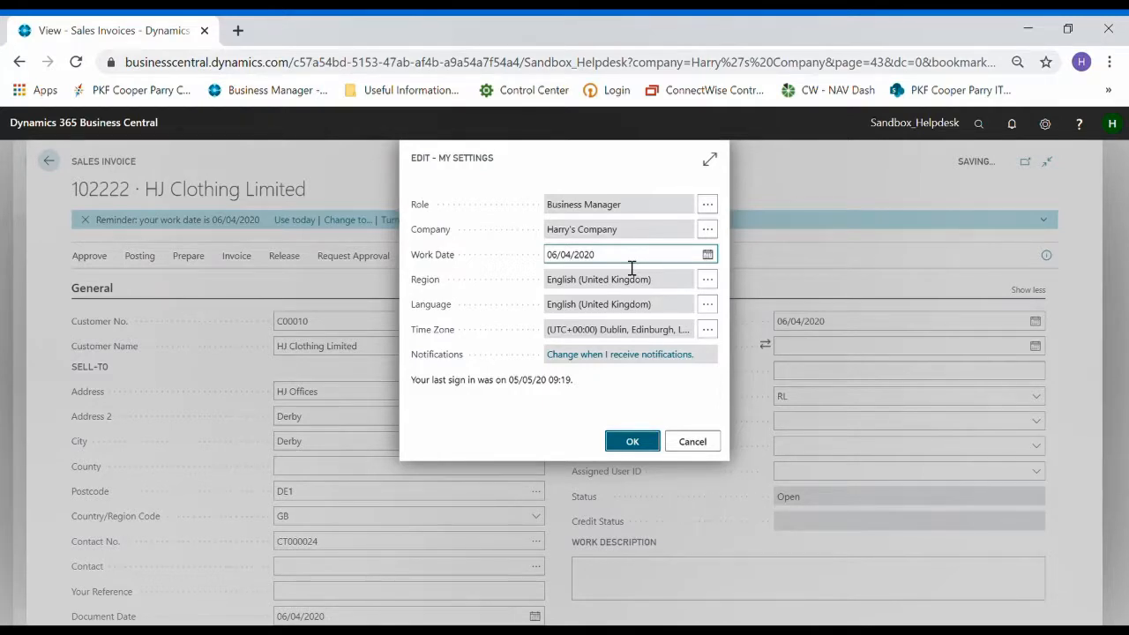
left_click(692, 441)
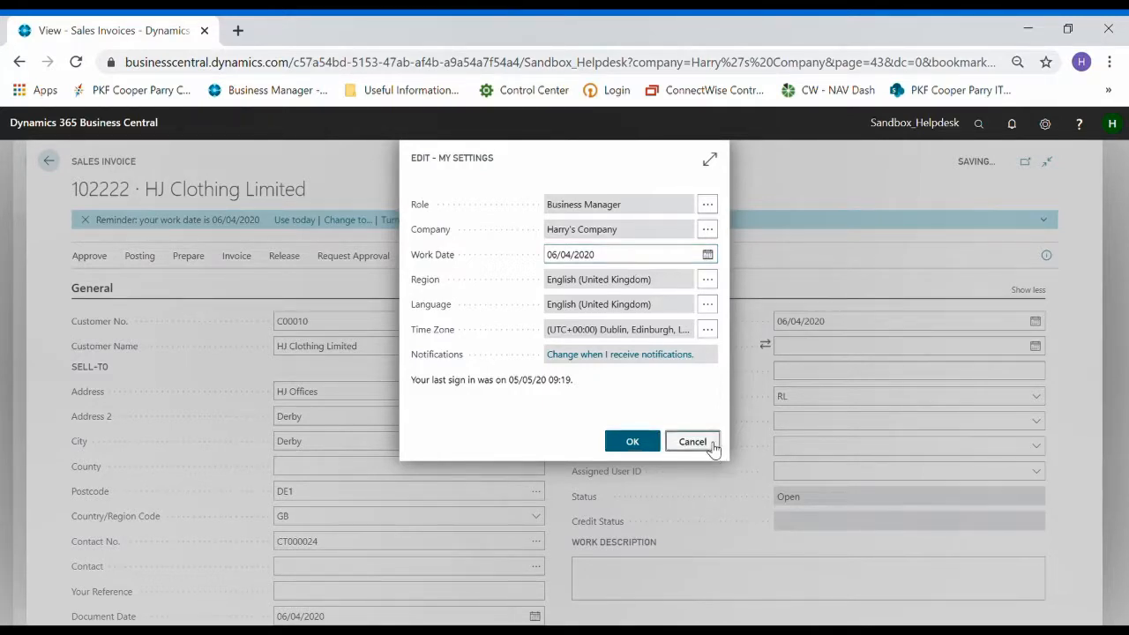
left_click(824, 351)
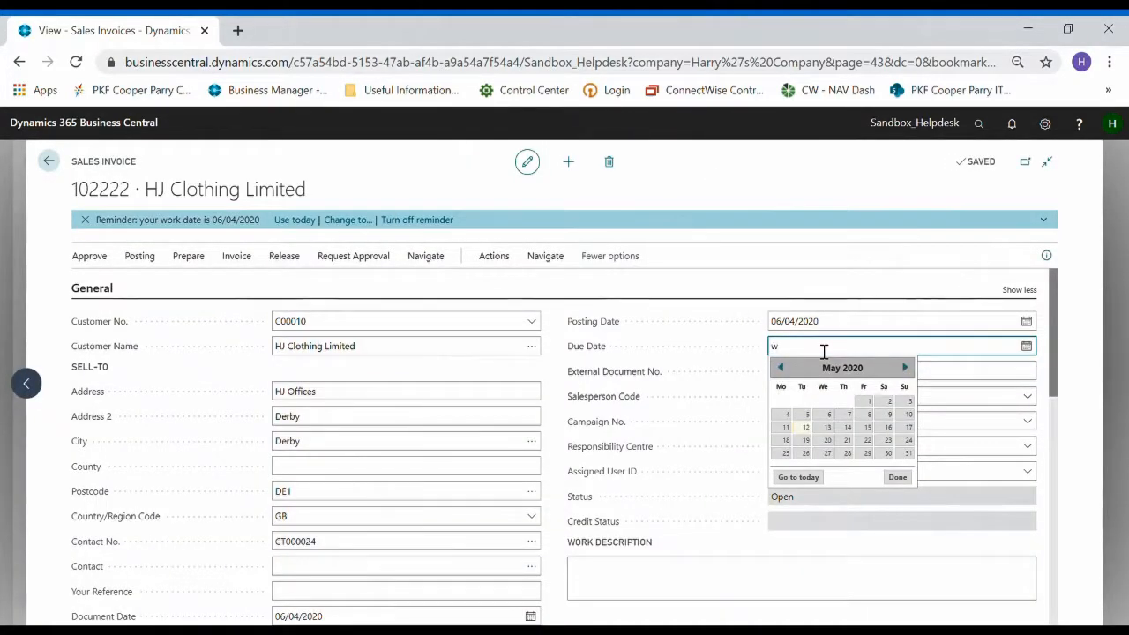
key("Tab")
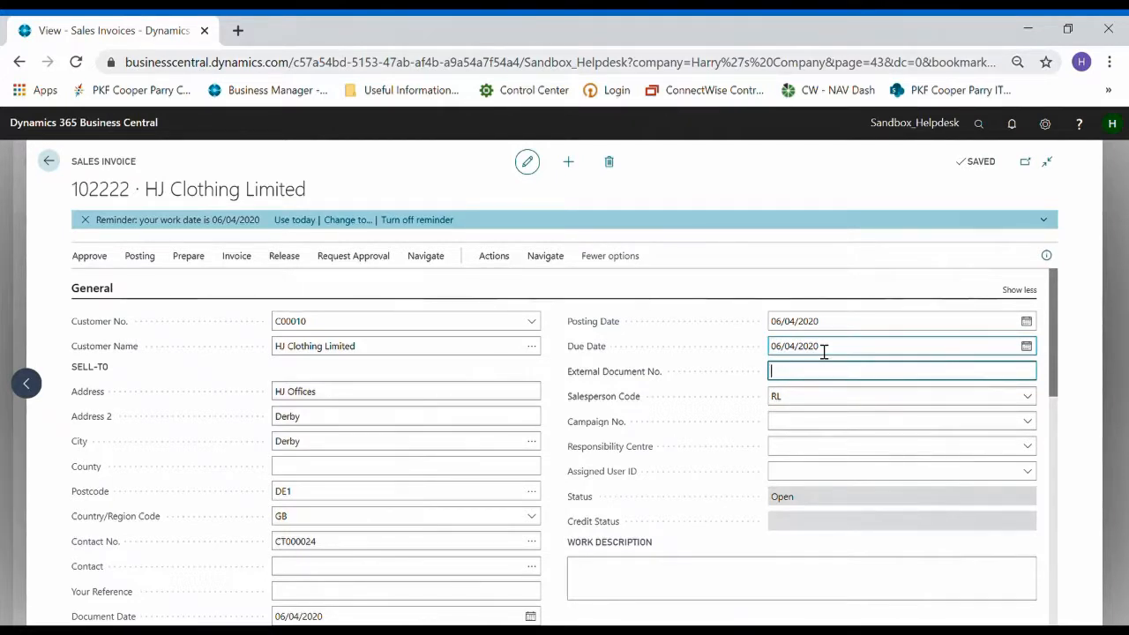
- Set the Work Date in My Settings to 10/05/20 and save the settings
left_click(1044, 123)
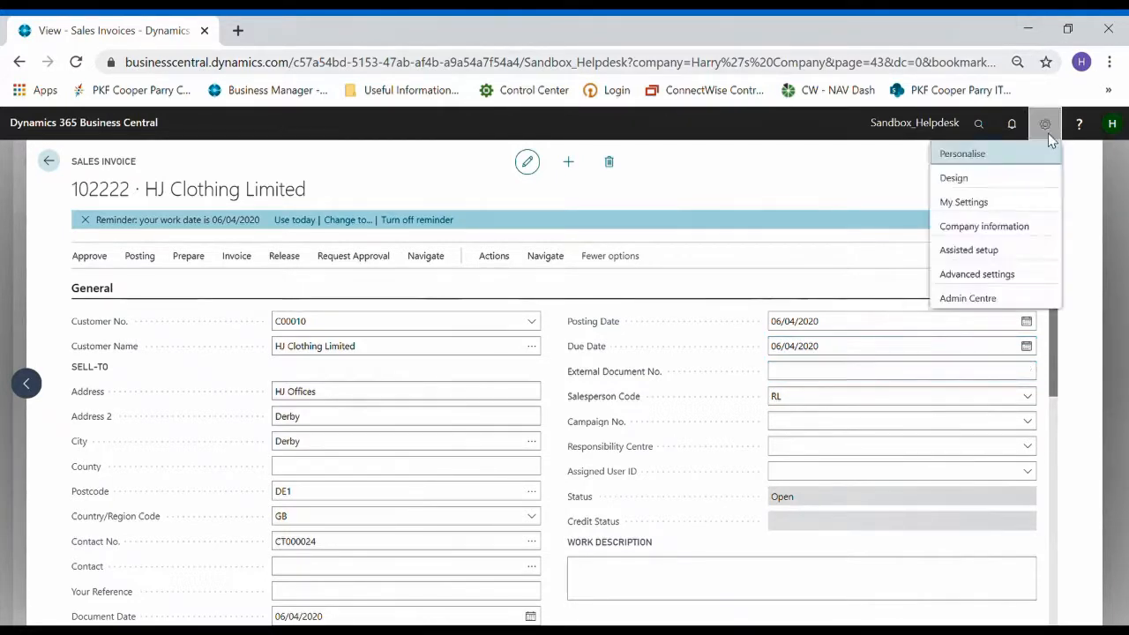
left_click(986, 201)
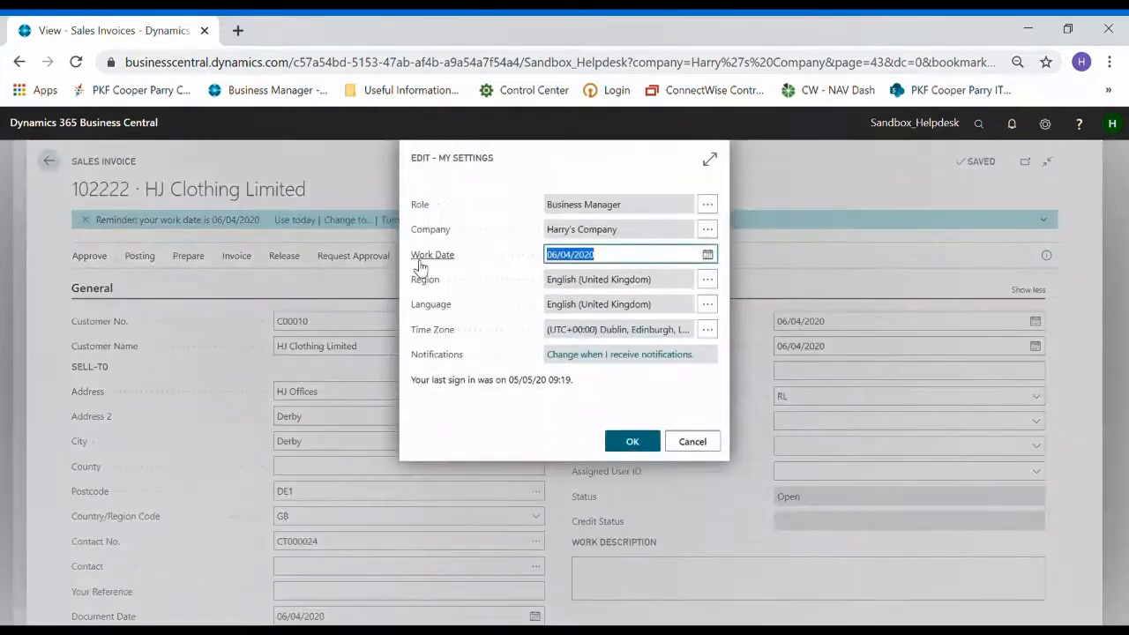
type("10")
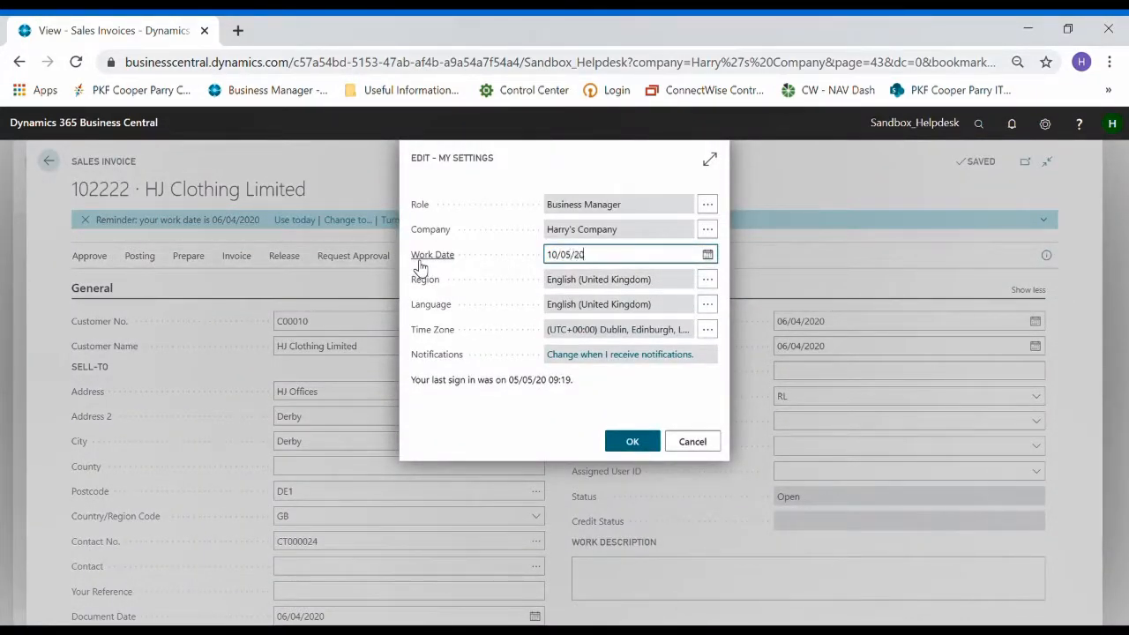
left_click(630, 444)
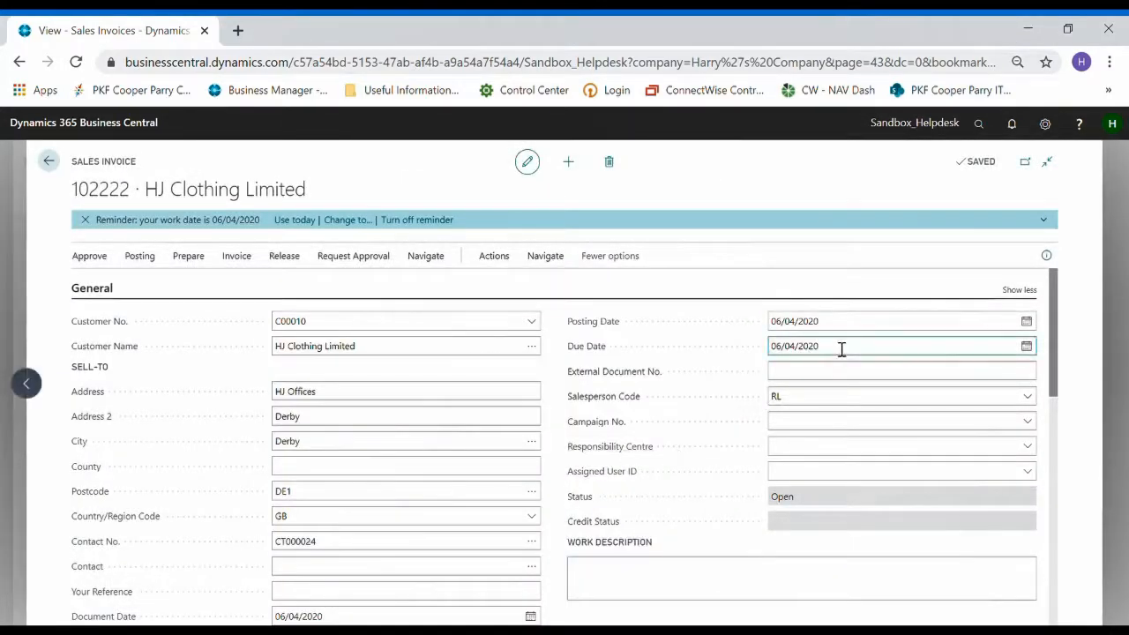
- Set the invoice's Due Date to the new work date, 10/05/2020, using the shorthand w
left_click(837, 346)
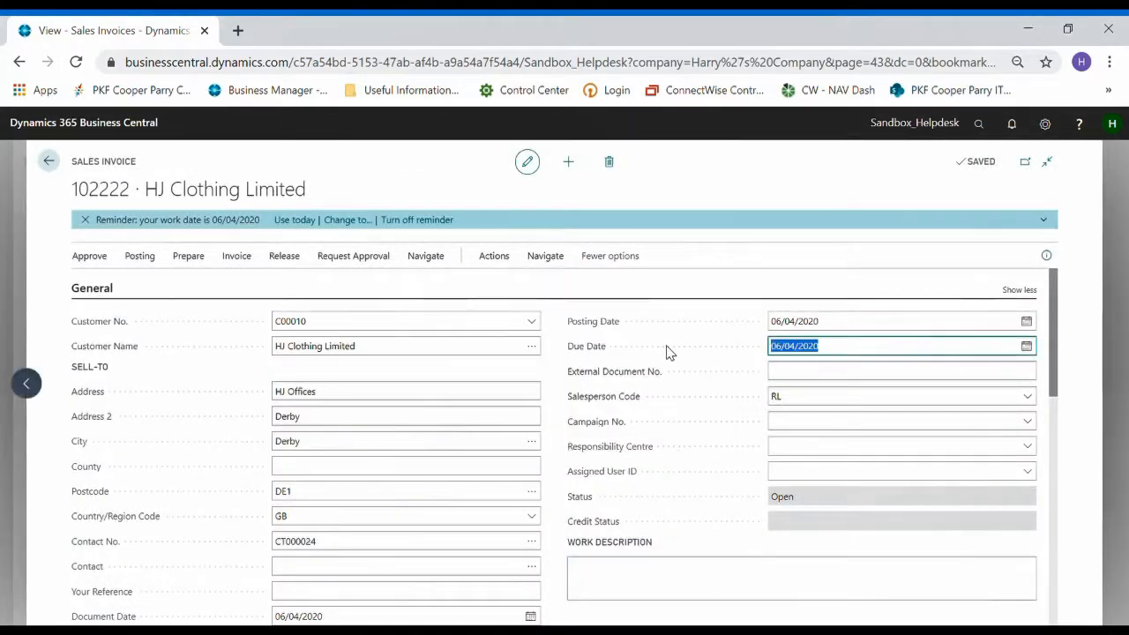
type("w")
key("Tab")
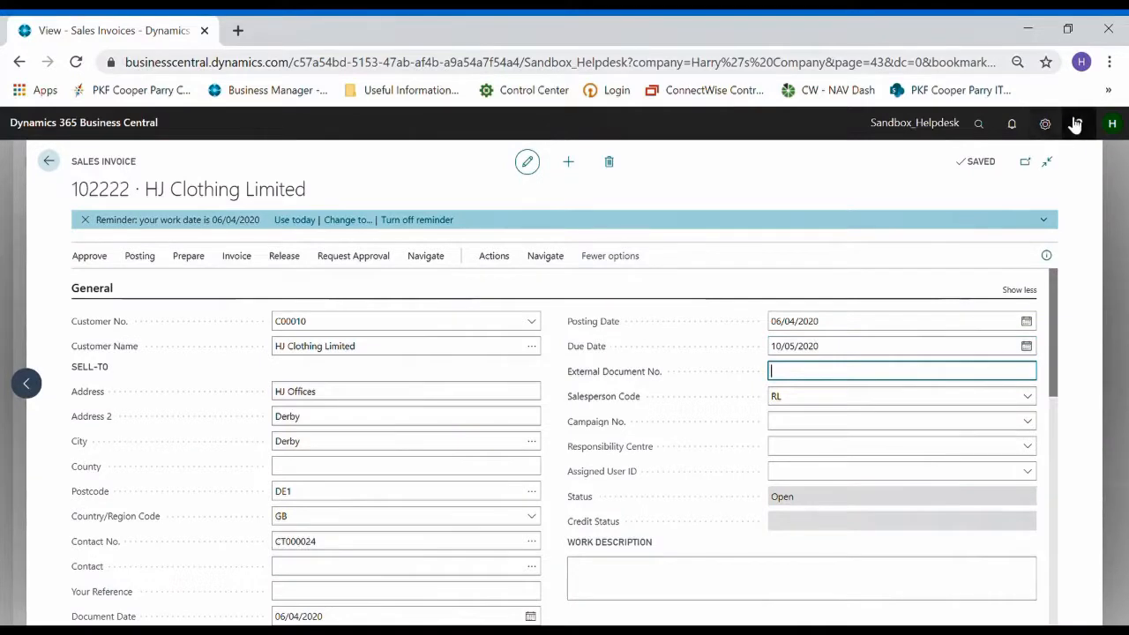
- Set the invoice's Due Date to today's date, 12/05/2020, using the shorthand t
left_click(812, 351)
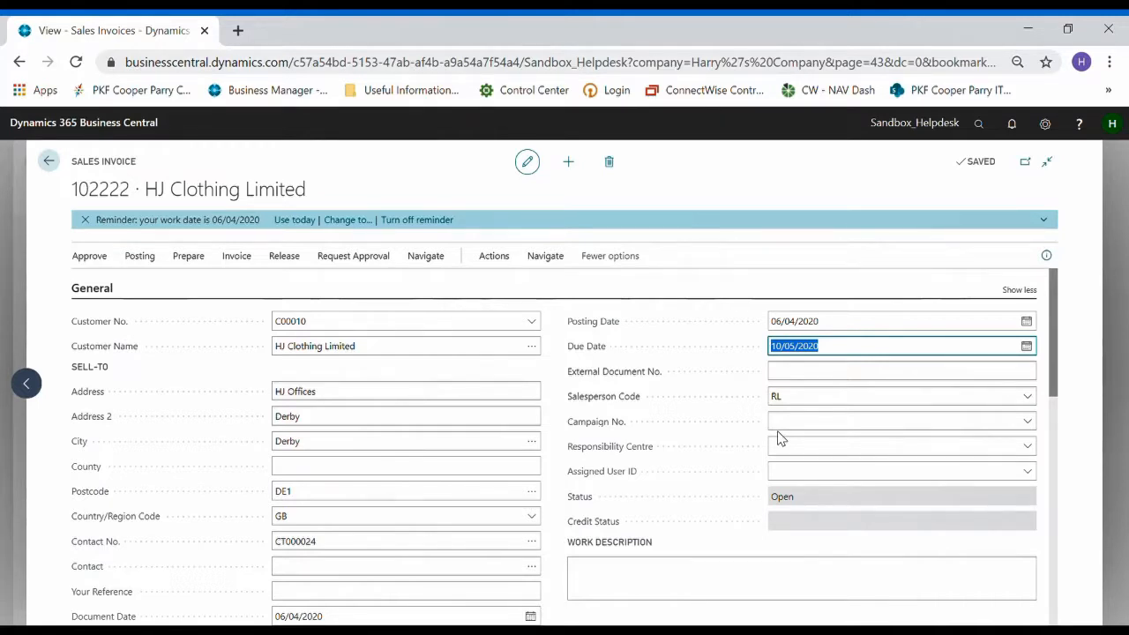
type("t")
key("Tab")
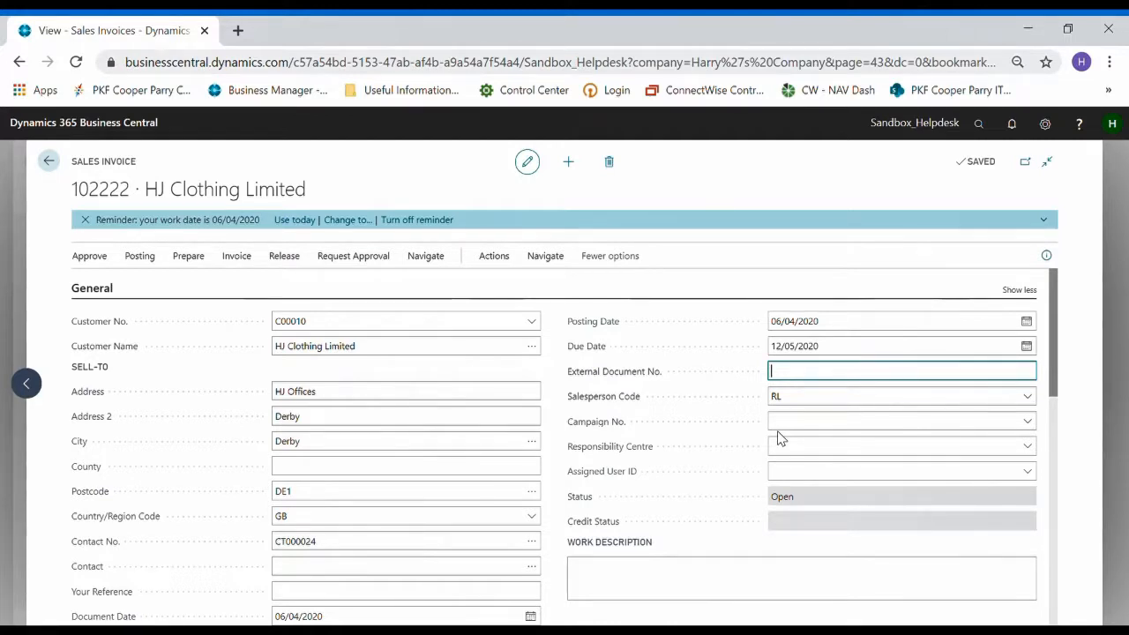
- Switch the Due Date to the work date 10/05/2020 with w, and back to today's date 12/05/2020 with t
key("shift+Tab")
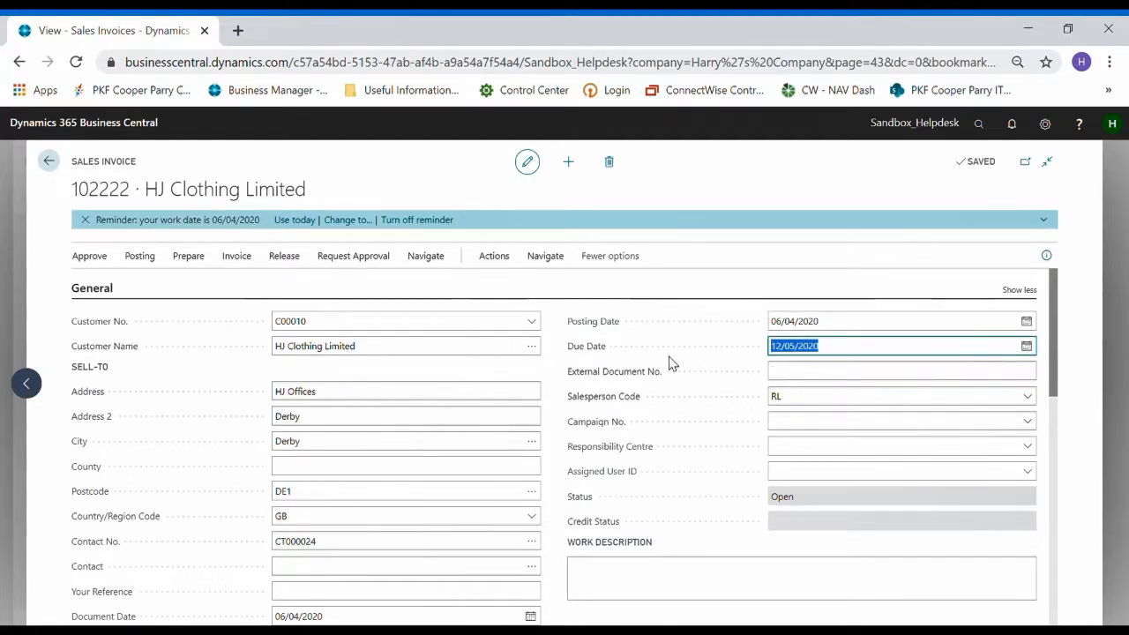
type("w")
key("Tab")
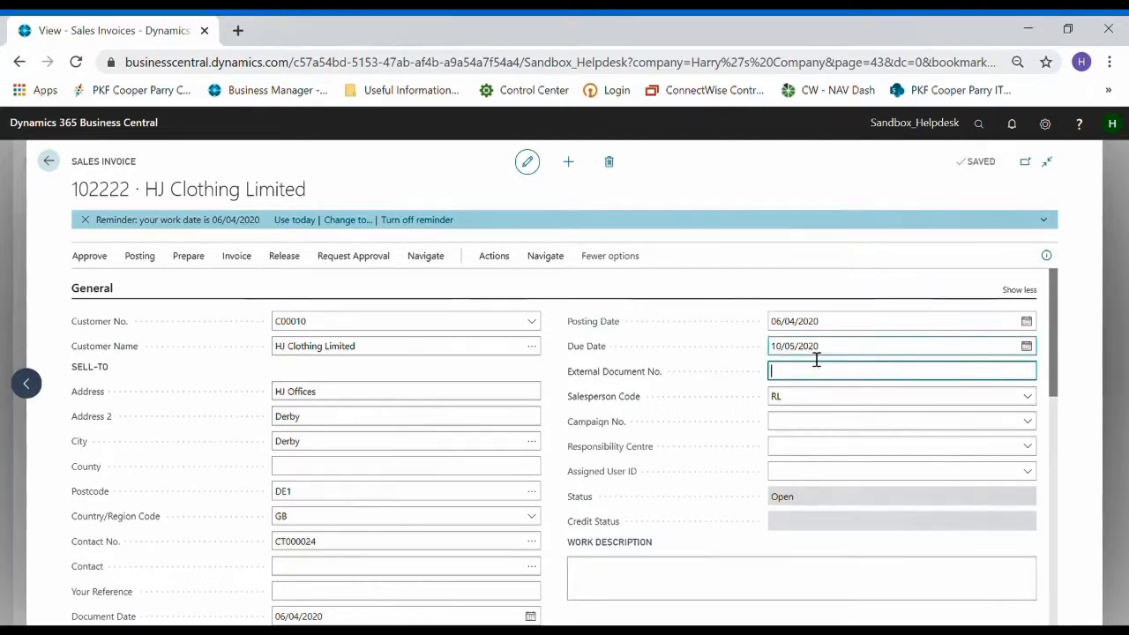
key("shift+Tab")
type("t")
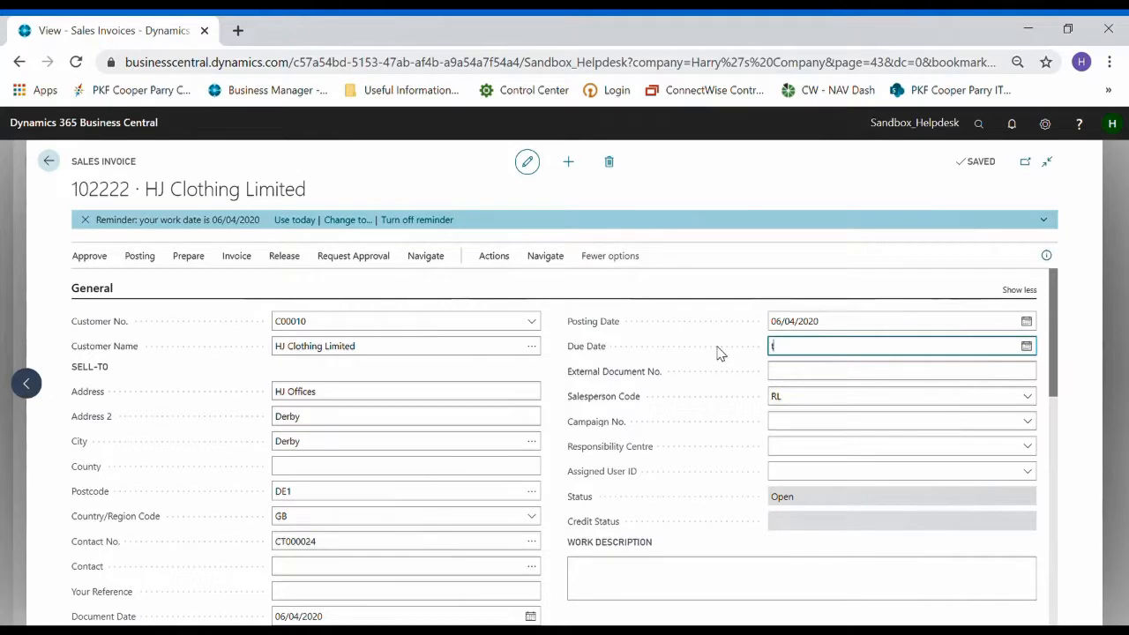
key("Tab")
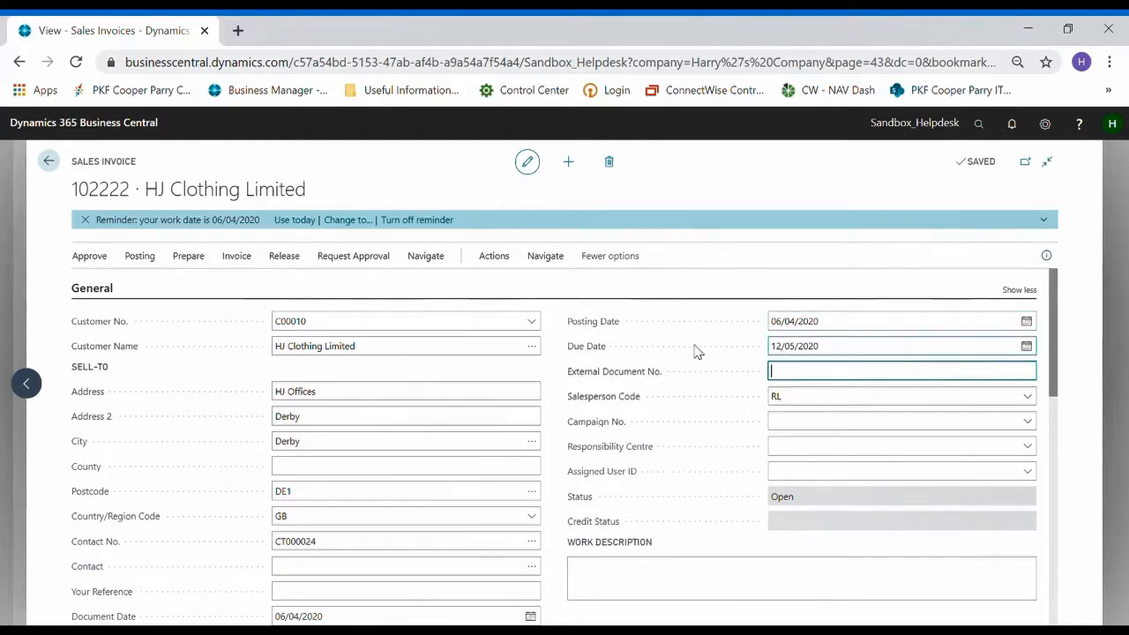
- Set the Due Date to Thursday of the work date's week, 07/05/2020, using thu, and check it in the date calendar
key("shift+Tab")
key("BackSpace")
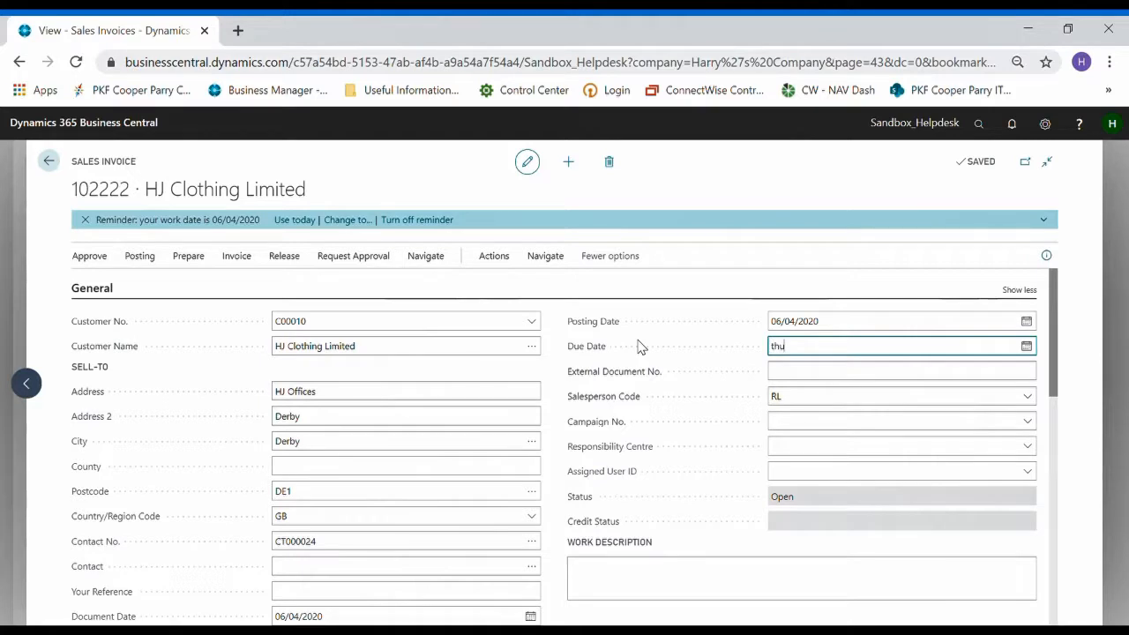
key("Tab")
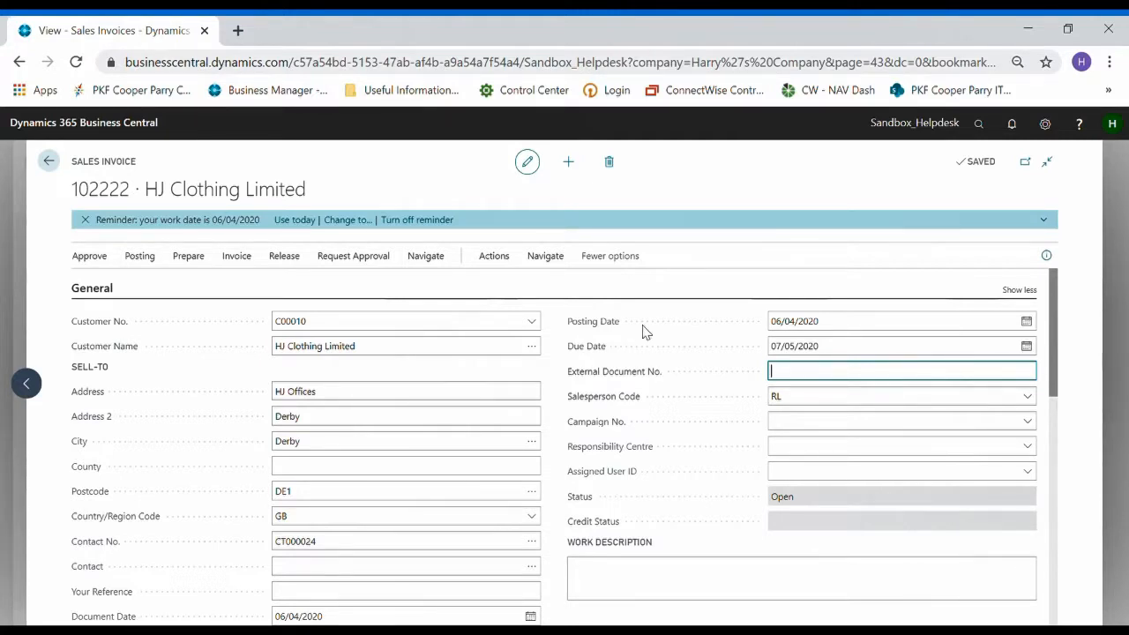
left_click(1027, 349)
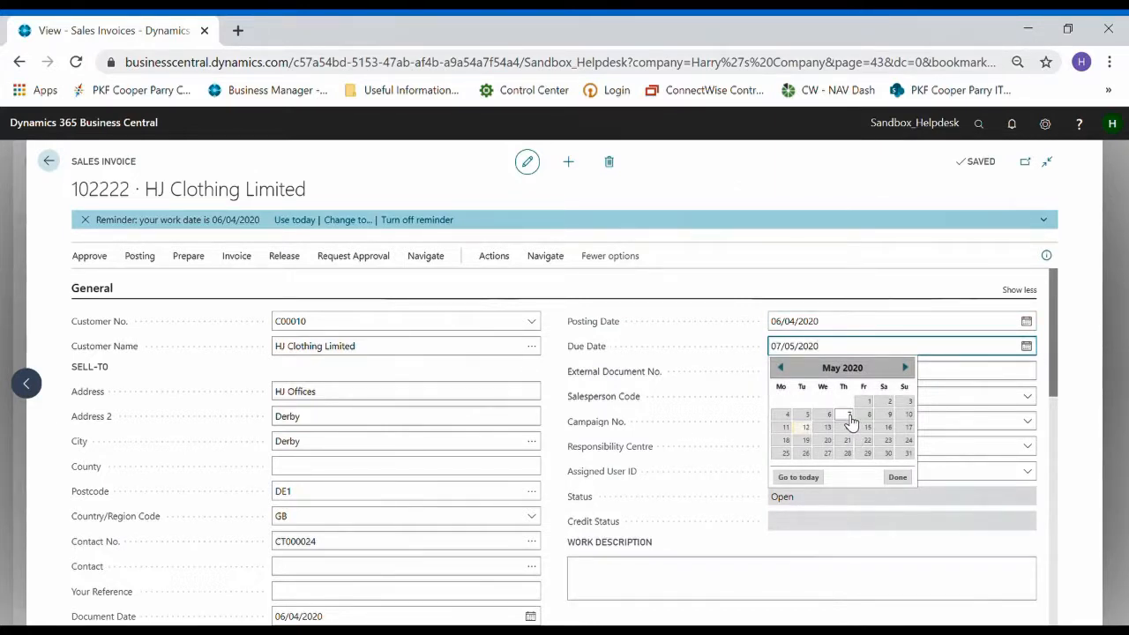
left_click(848, 267)
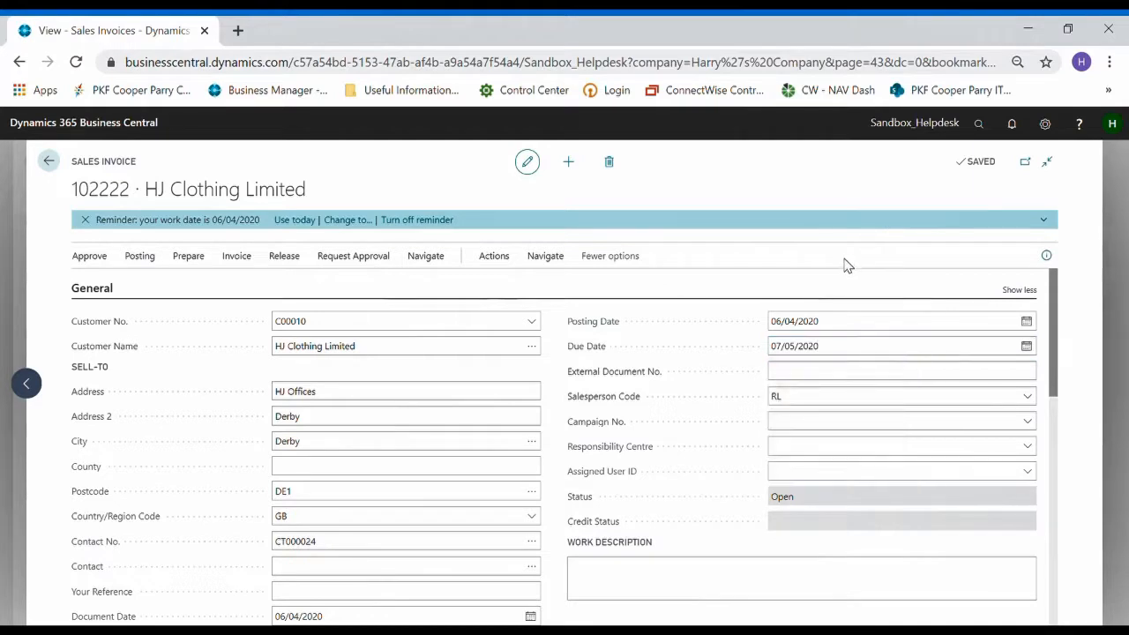
- Set the invoice's Due Date to Tuesday, 05/05/2020, using the weekday shorthand tue
left_click(847, 353)
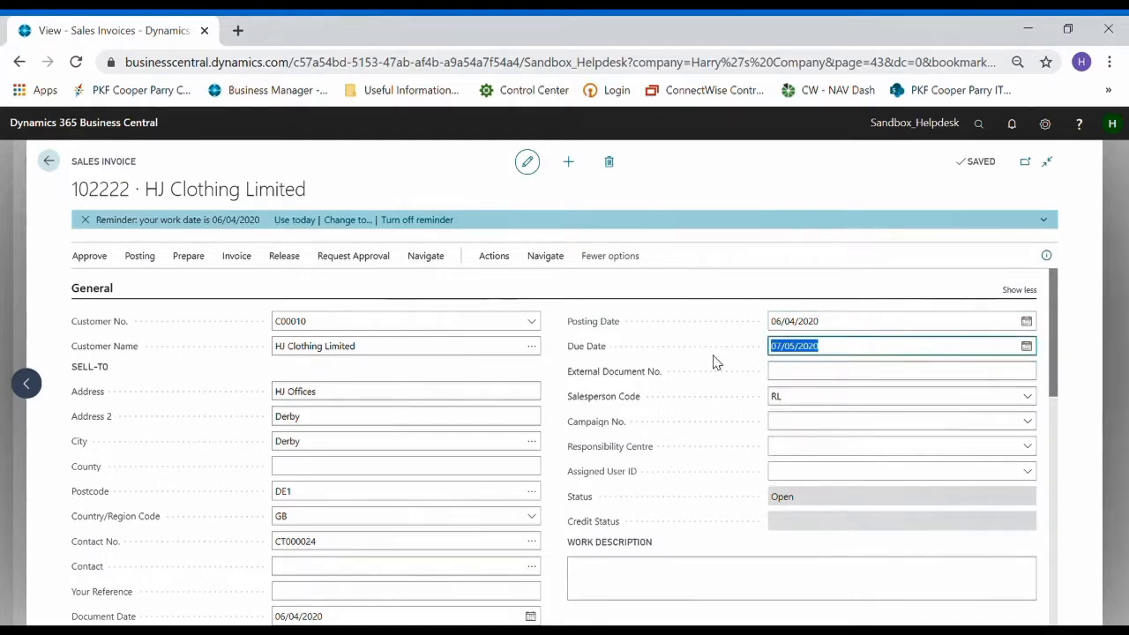
type("tu")
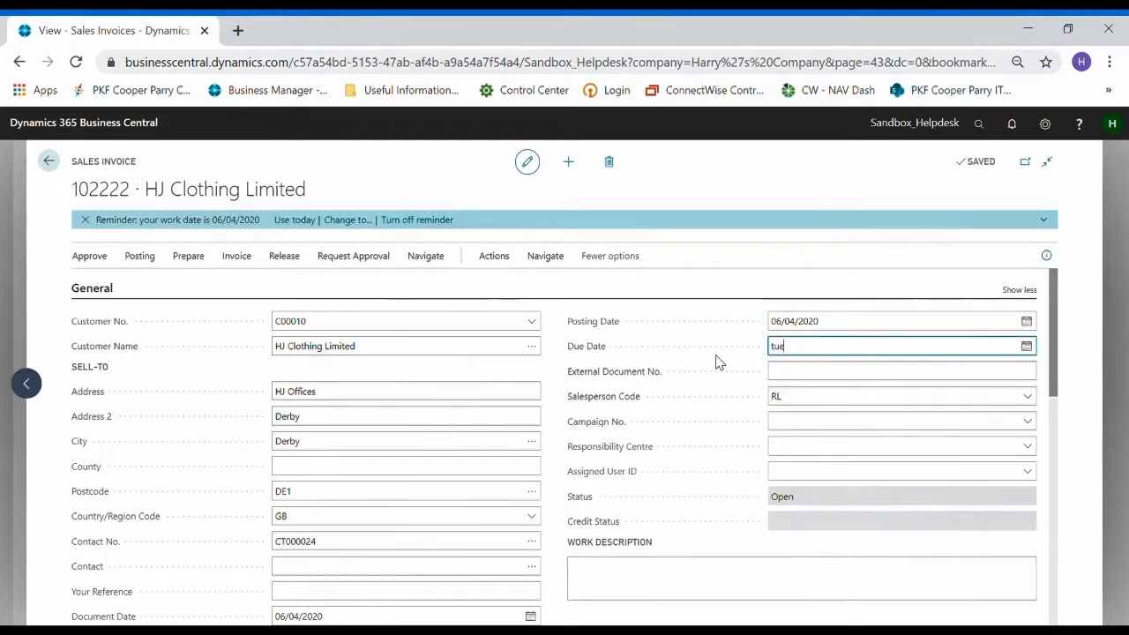
type("e")
key("Tab")
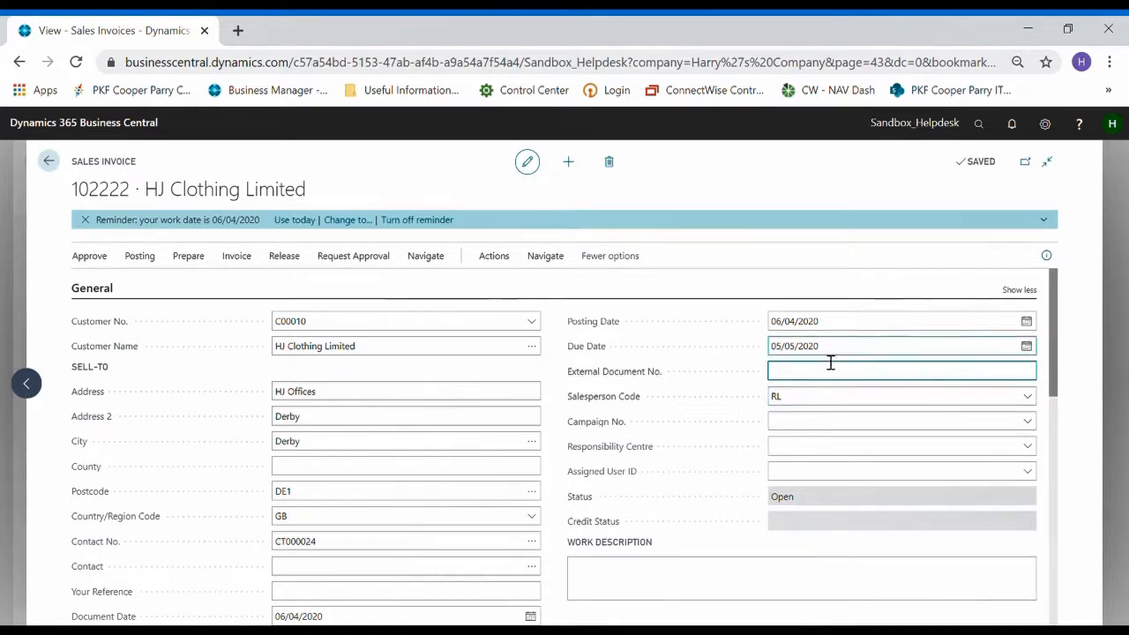
- Clear the invoice's Due Date
key("shift+Tab")
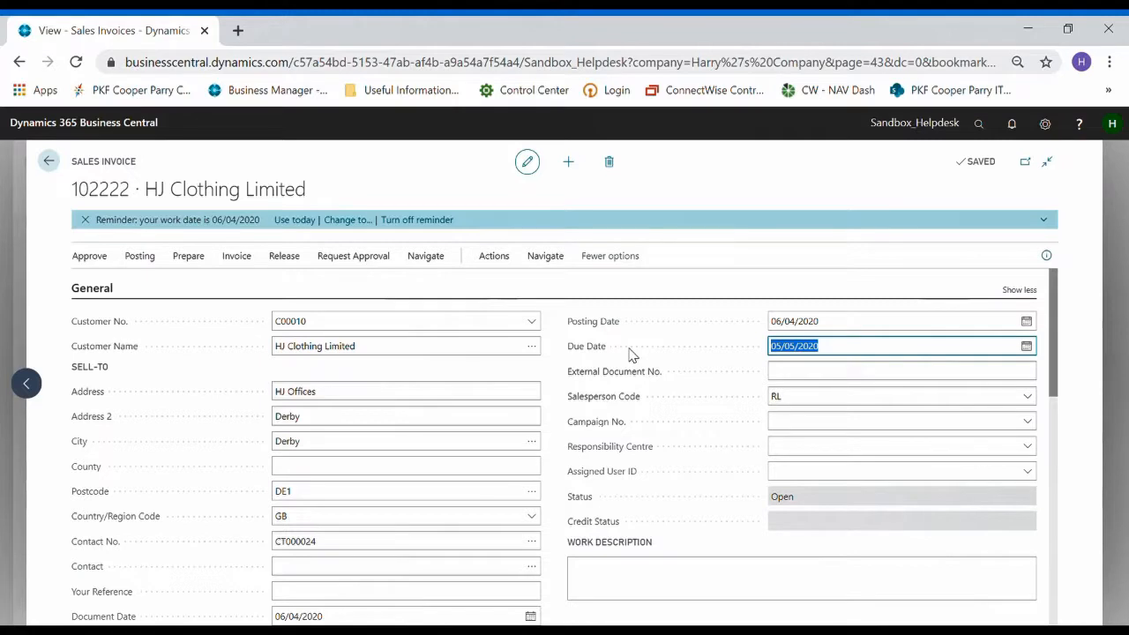
key("BackSpace")
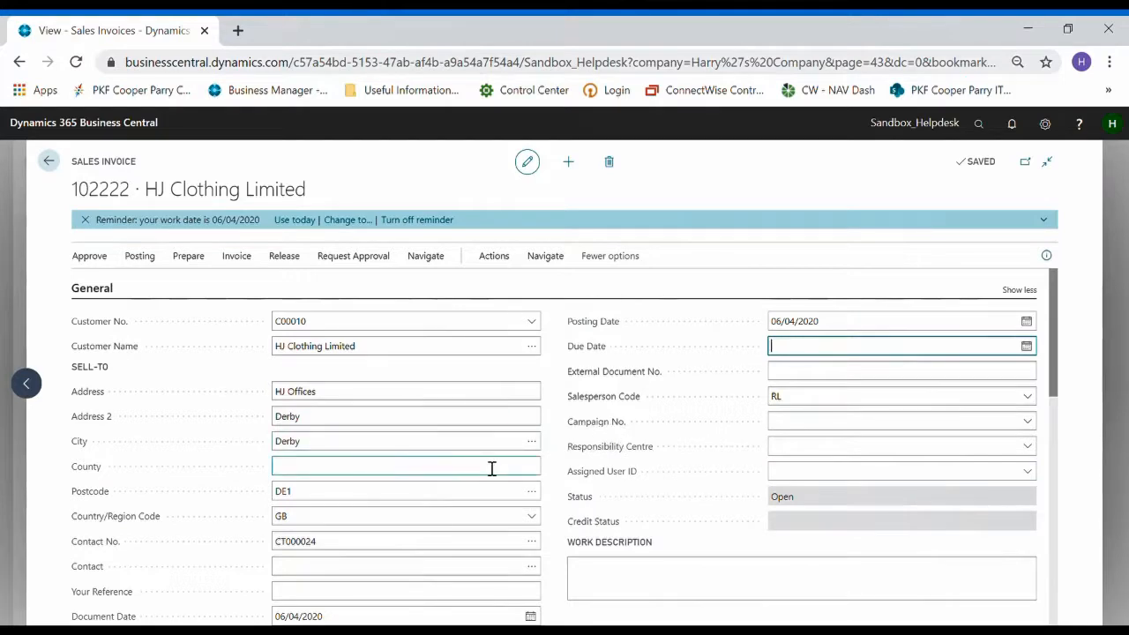
- Enter a quantity of 105 on the first invoice line and choose item 1896-S, ATHENS Desk, for it
scroll(492, 468, "down", 3)
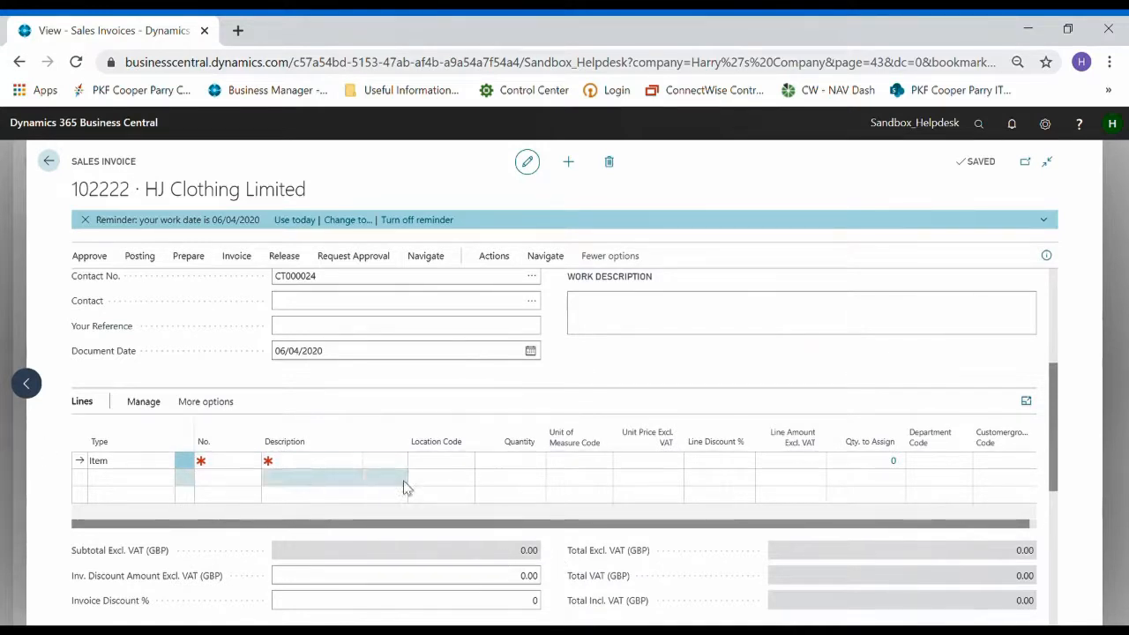
left_click(529, 466)
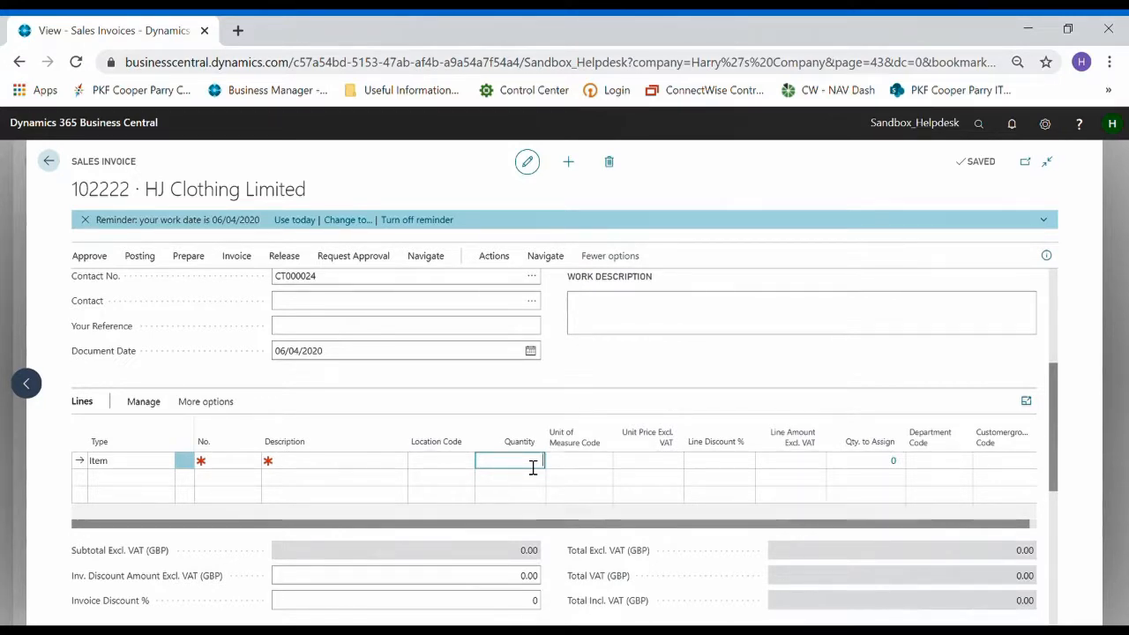
type("492")
key("Tab")
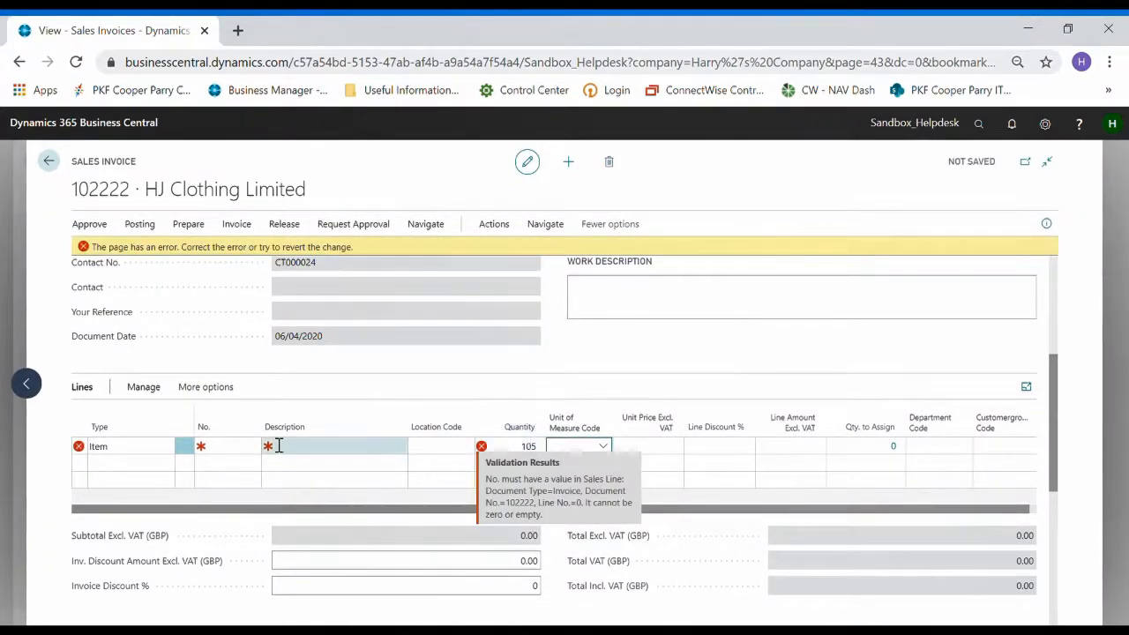
left_click(233, 448)
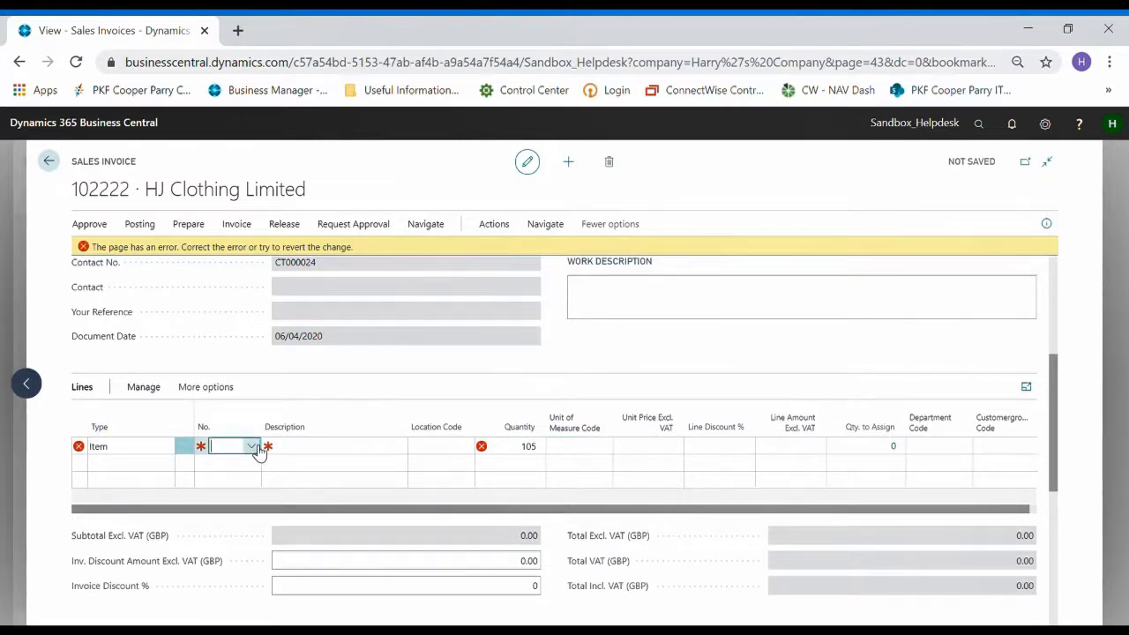
left_click(251, 446)
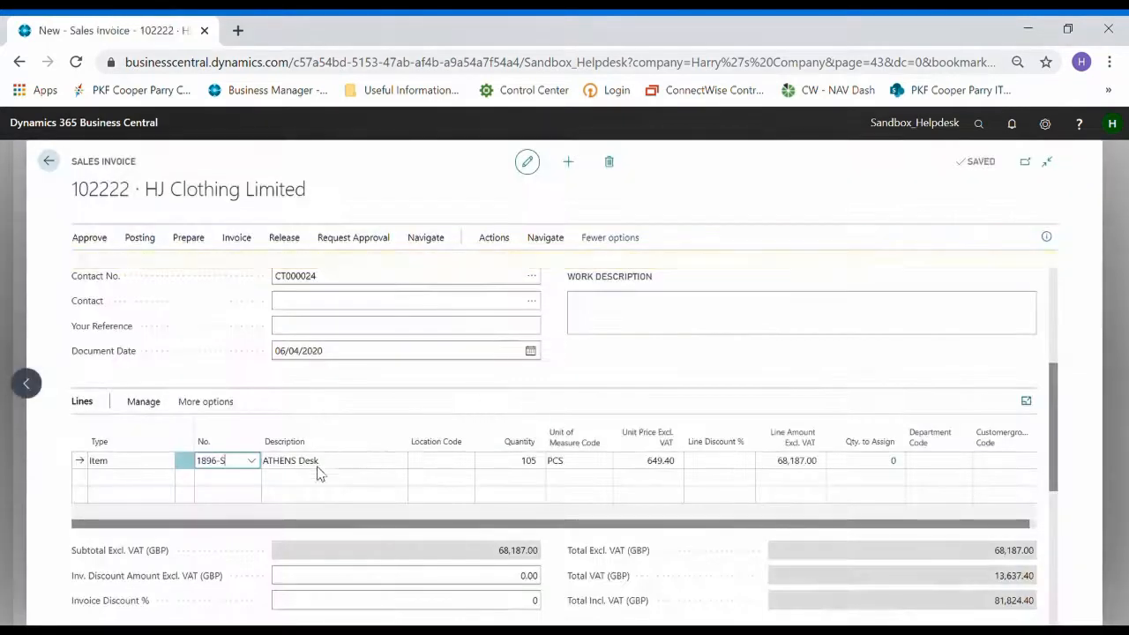
- Set the ATHENS Desk line's quantity with the calculation 10+34
key("Tab")
key("Tab")
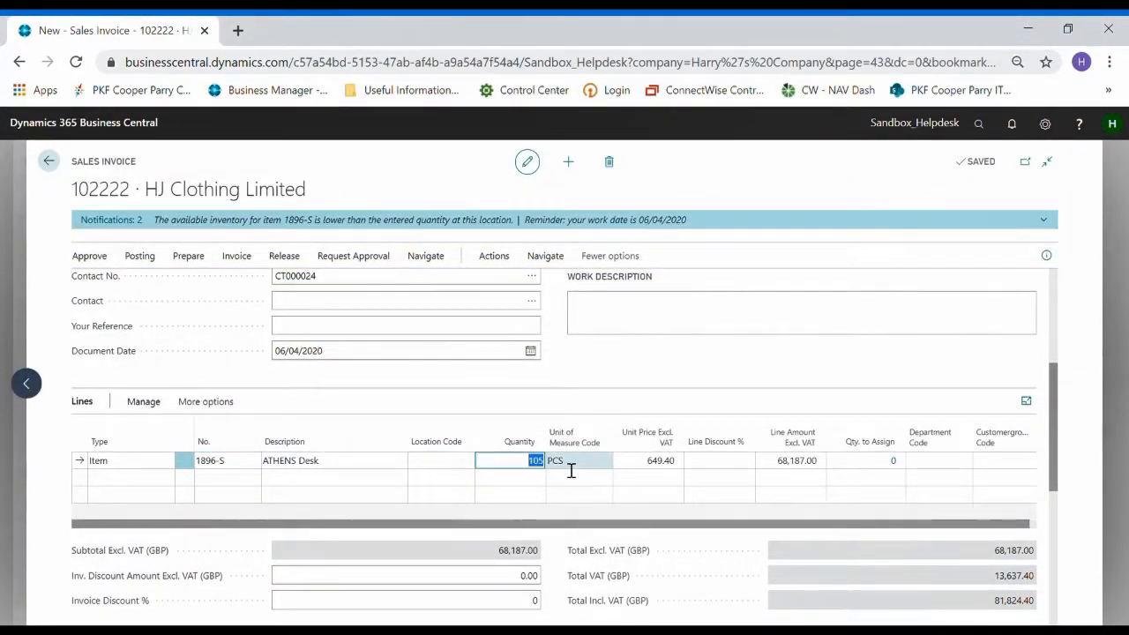
type("10+")
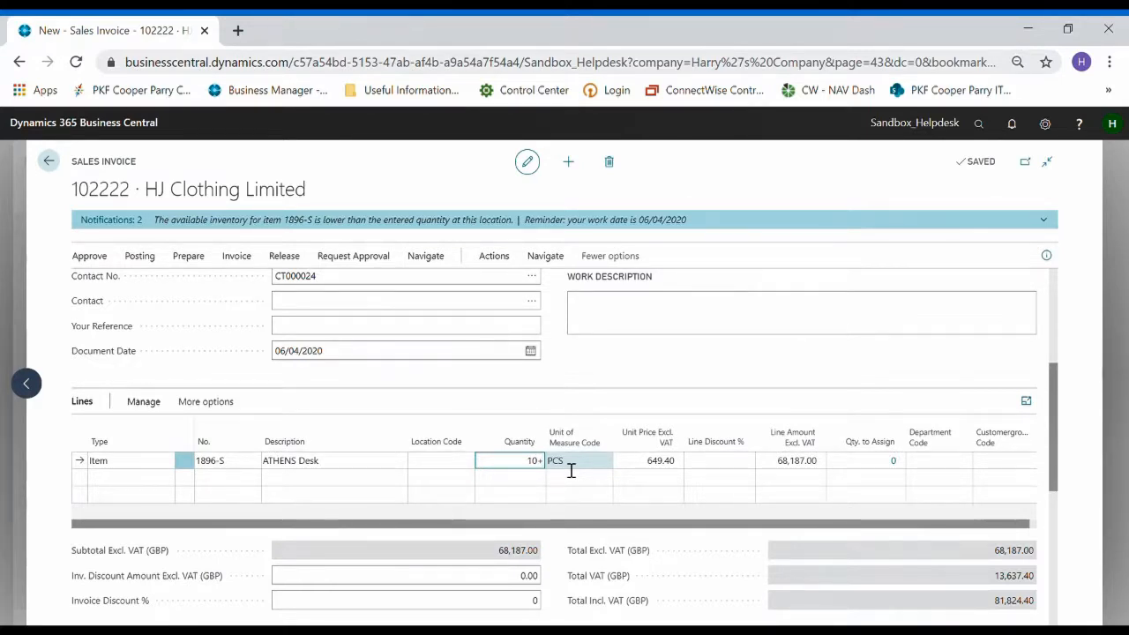
type("34")
key("Tab")
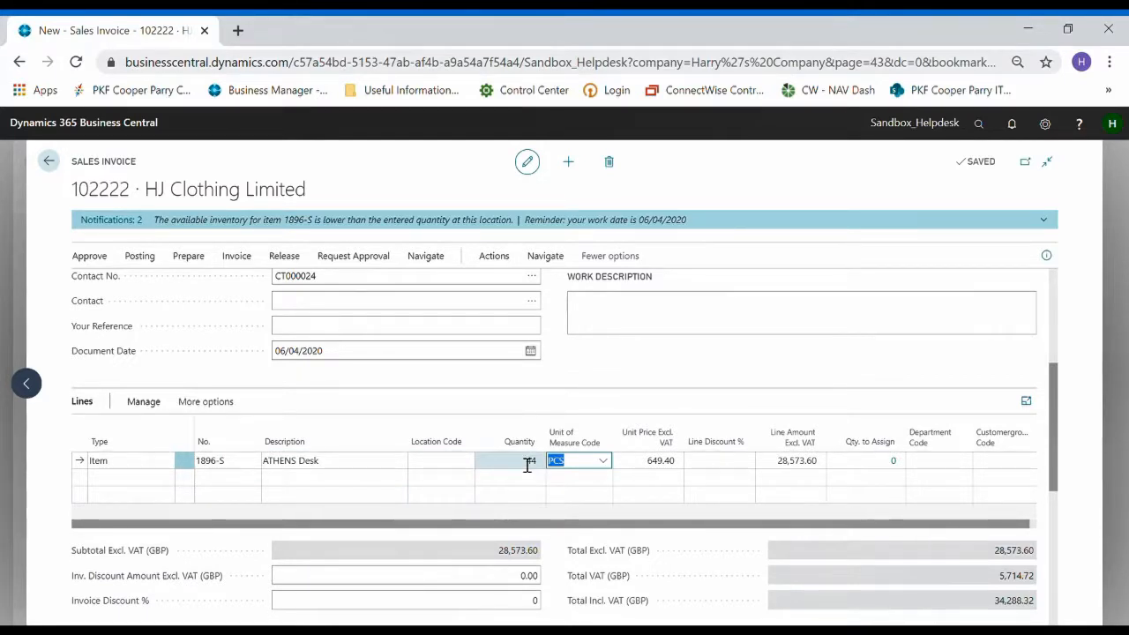
- Subtract 21 from the ATHENS Desk line's quantity using the calculation 44-21
left_click(527, 462)
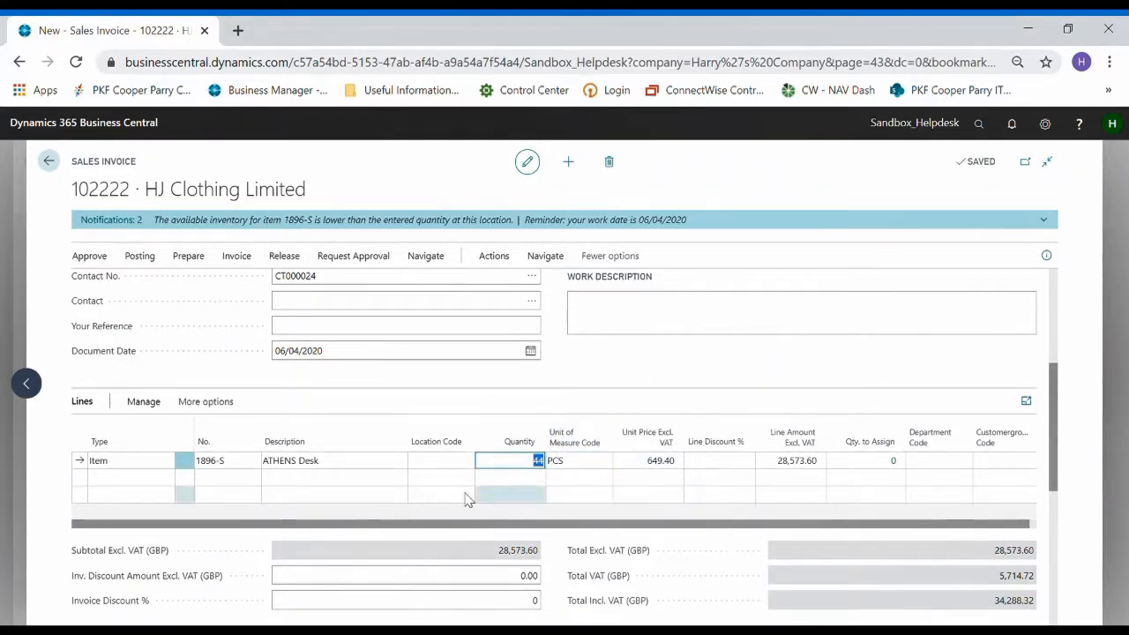
left_click(520, 471)
type("-21")
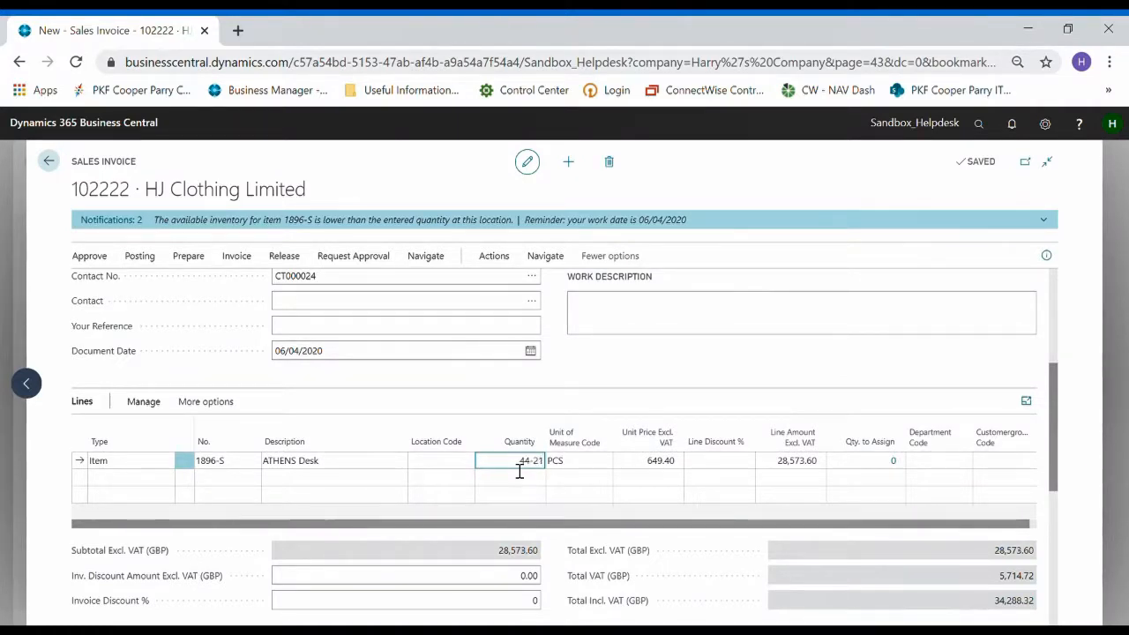
key("Tab")
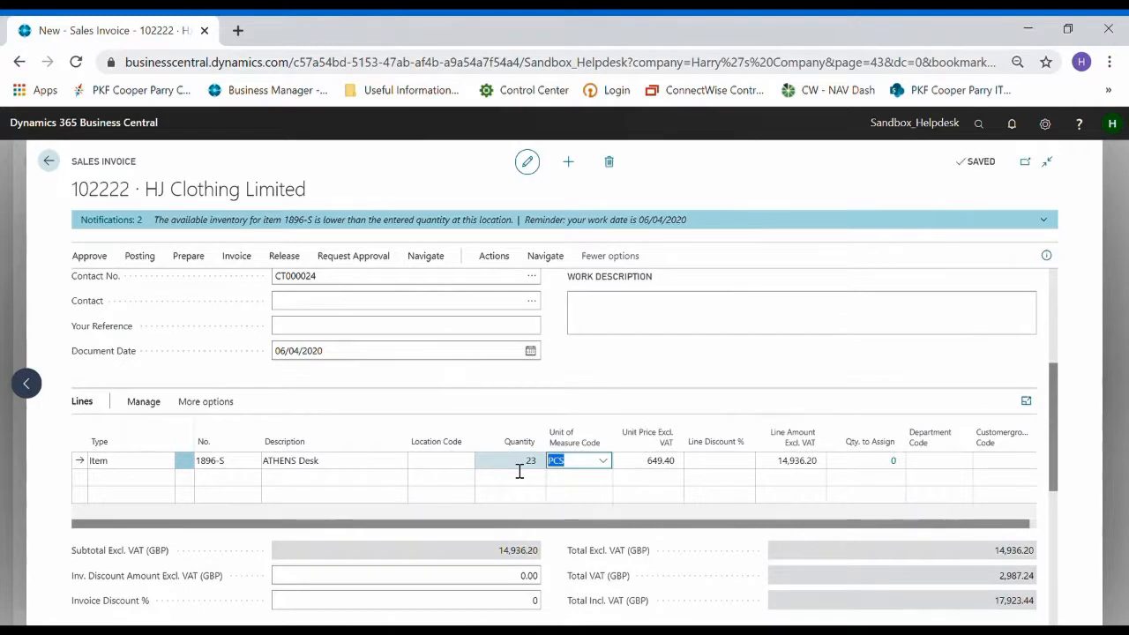
- Multiply the ATHENS Desk line's quantity by 24 within the Quantity field, using 23*24
left_click(520, 470)
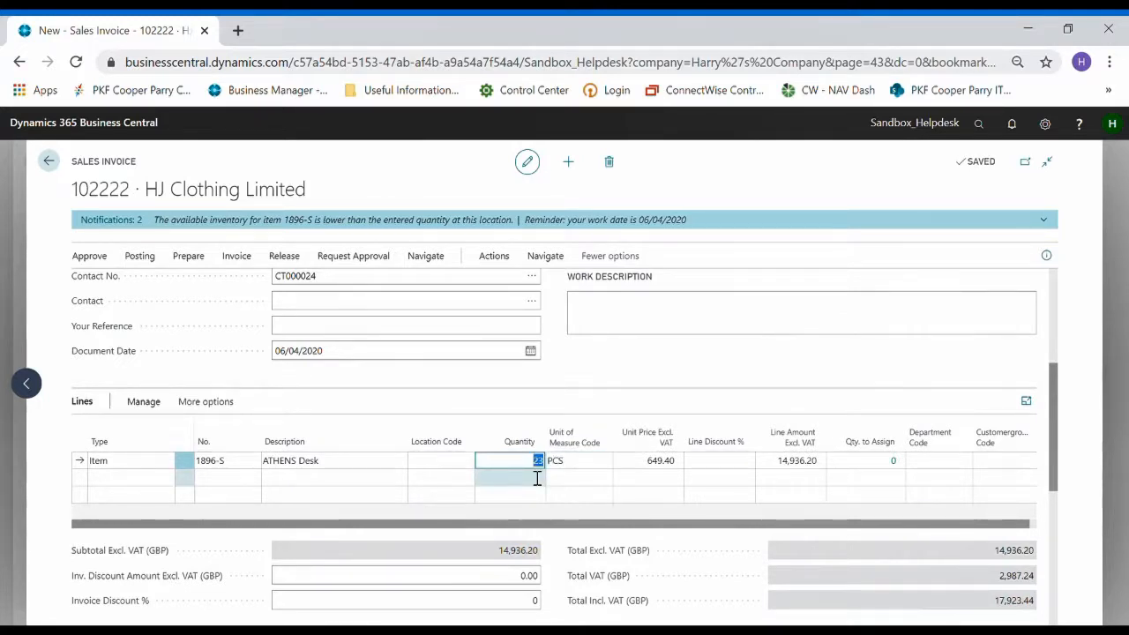
key("Right")
type("*24")
key("Tab")
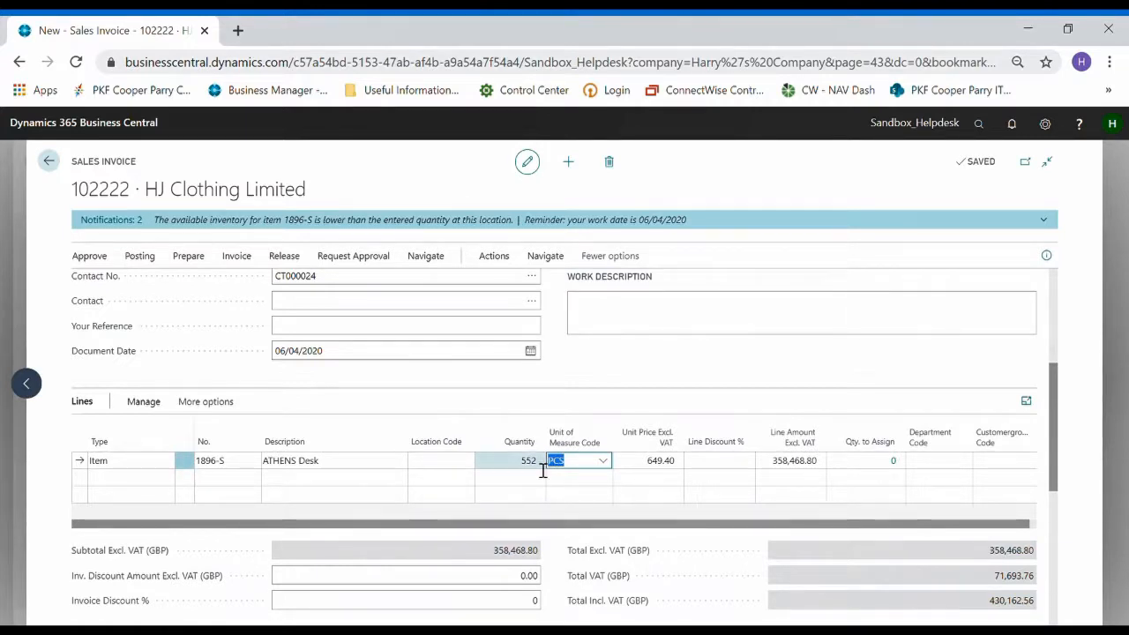
- Replace the ATHENS Desk line's quantity with the division 243/3
left_click(540, 464)
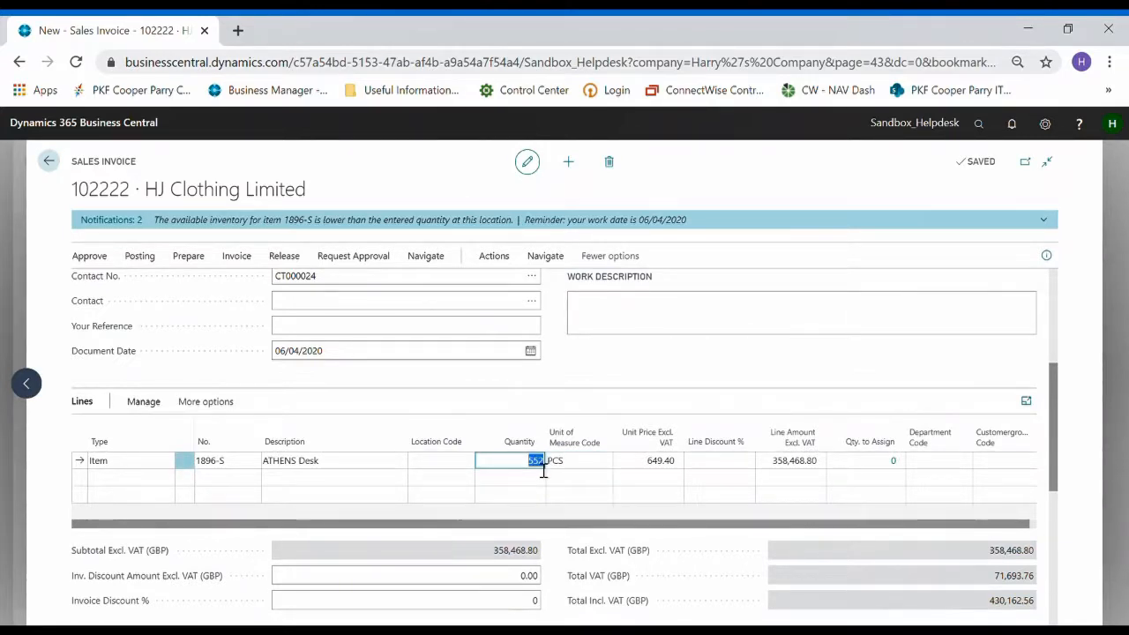
type("2")
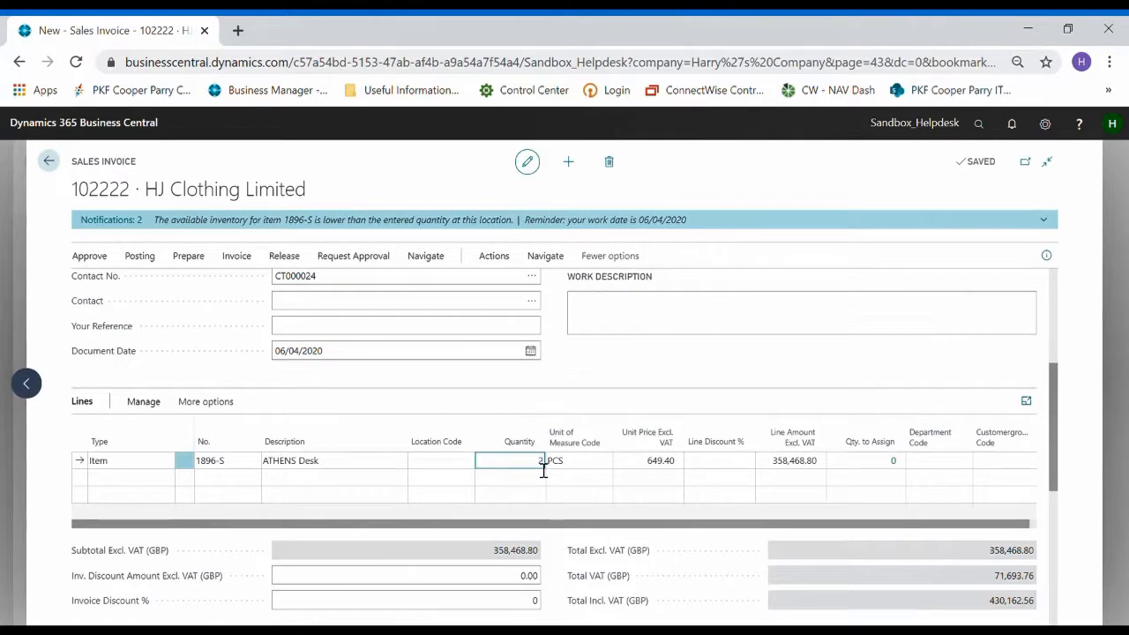
type("43/3")
key("Tab")
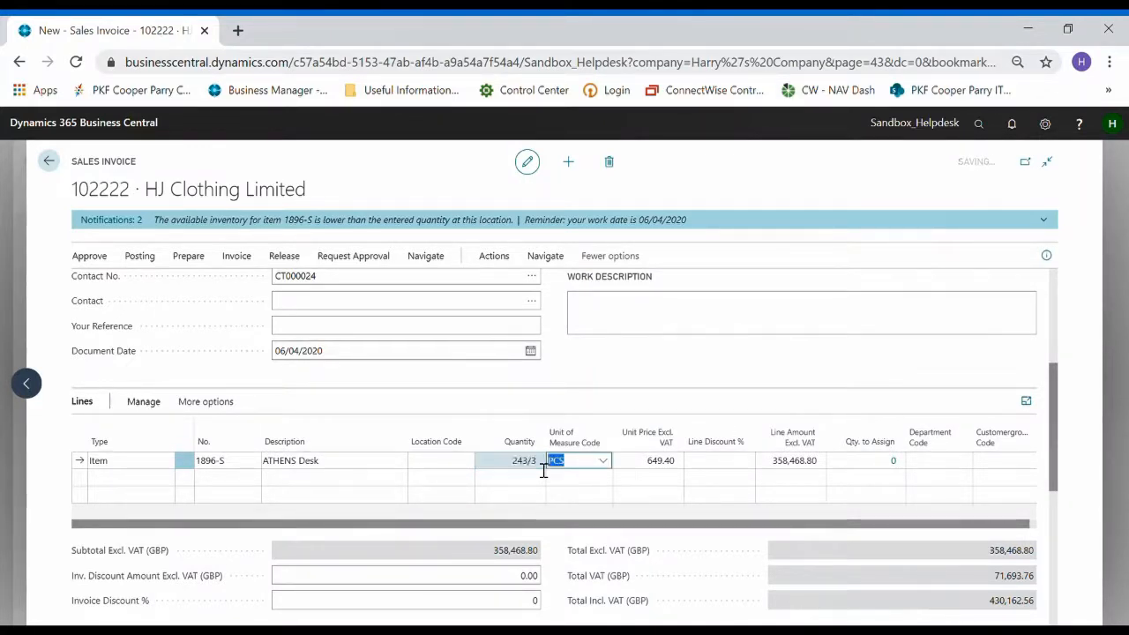
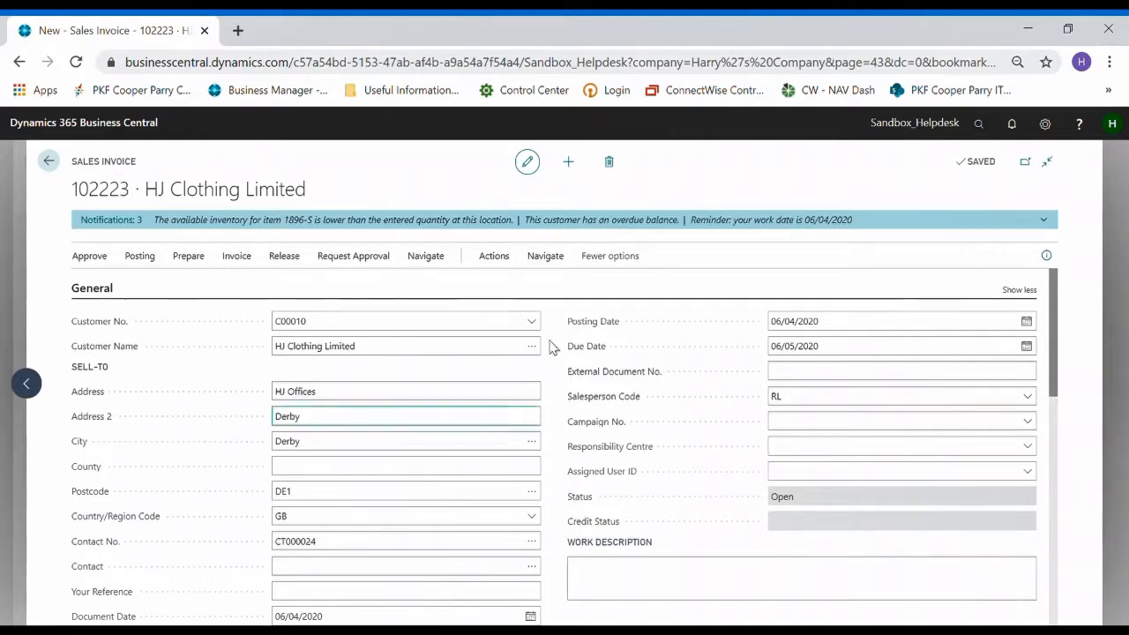
- Search for dimensions and open the Dimensions administration page
left_click(986, 127)
type("dimenso")
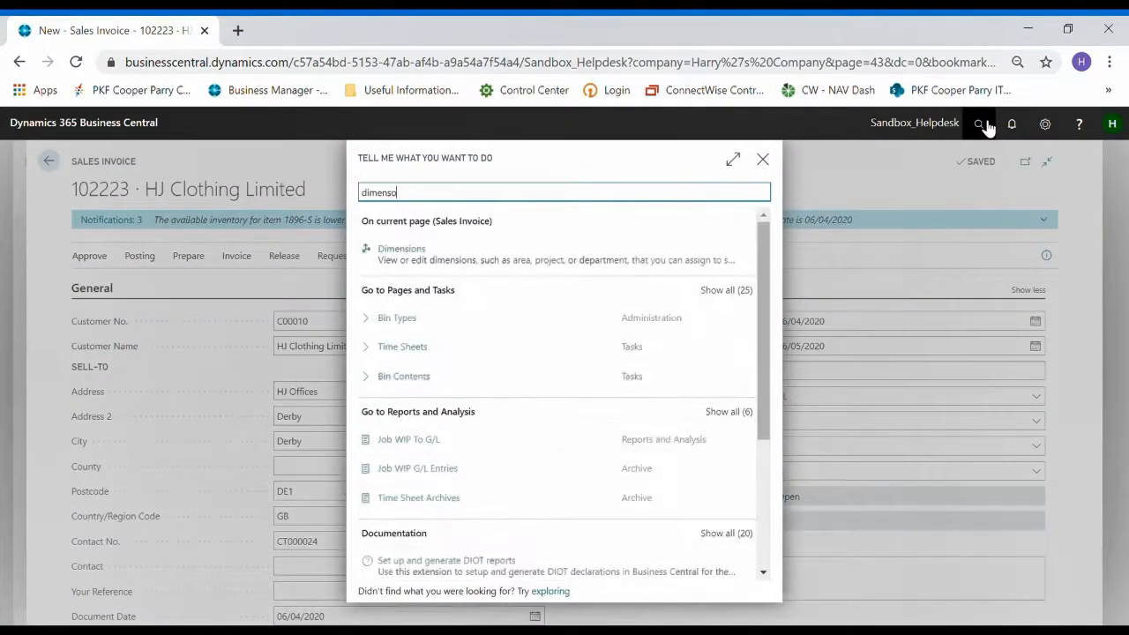
key("BackSpace")
type("ions")
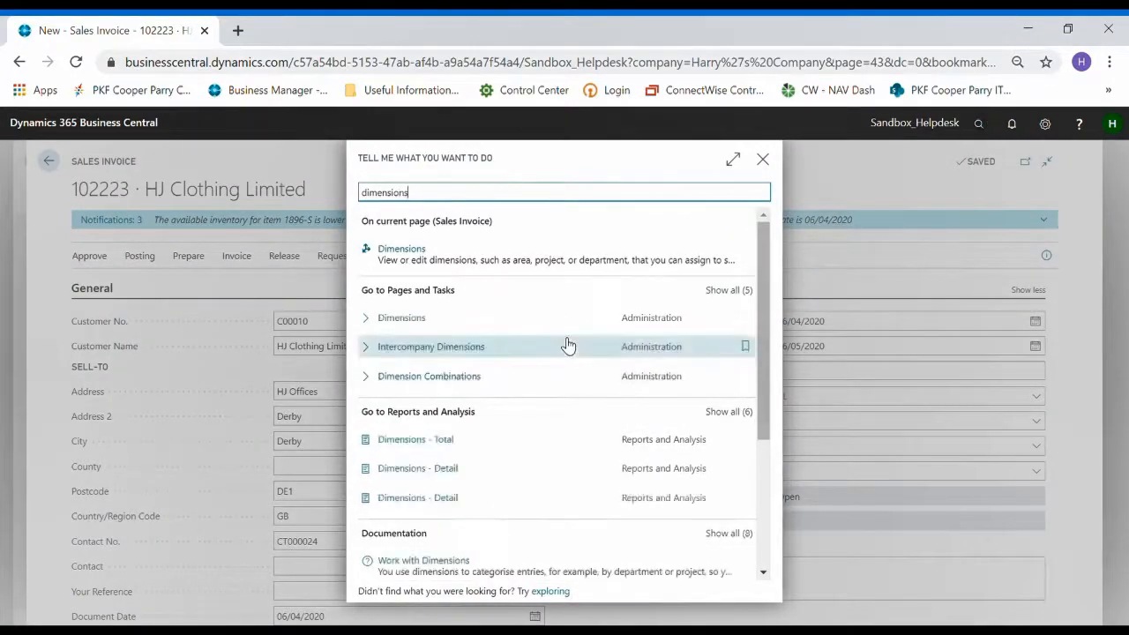
left_click(426, 319)
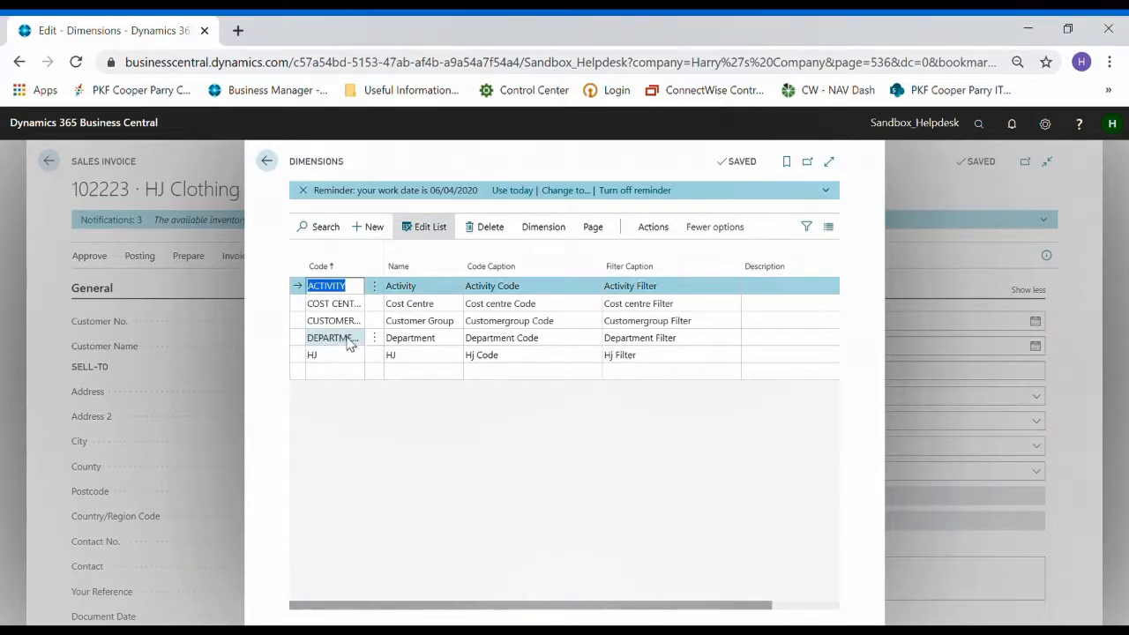
- Open the dimension values of the DEPARTMENT dimension
left_click(328, 344)
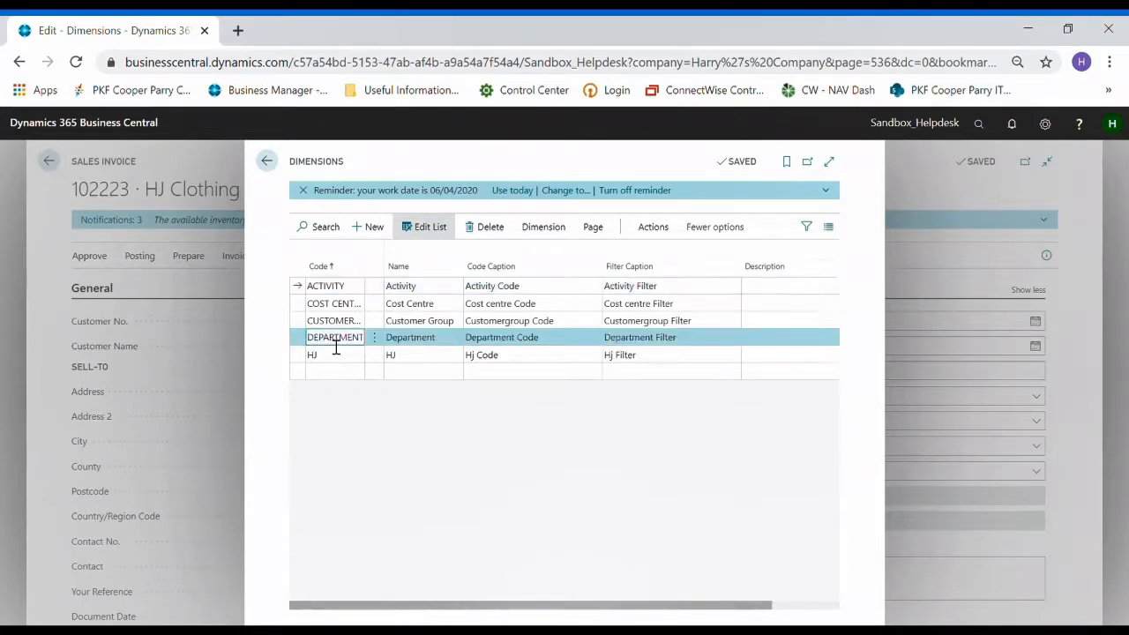
left_click(543, 227)
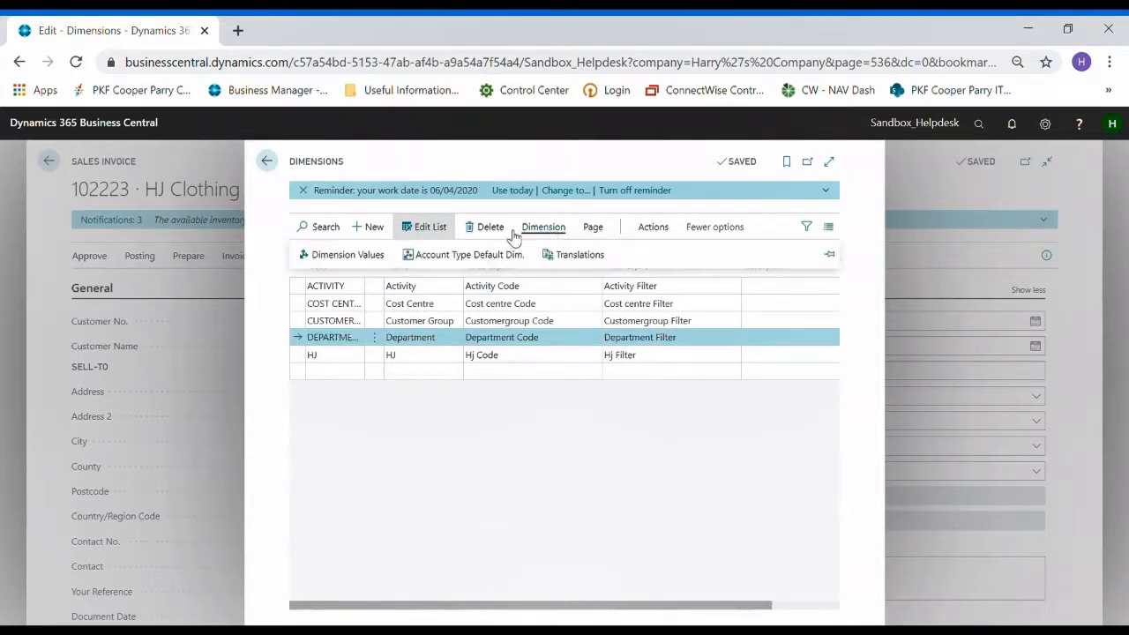
left_click(344, 255)
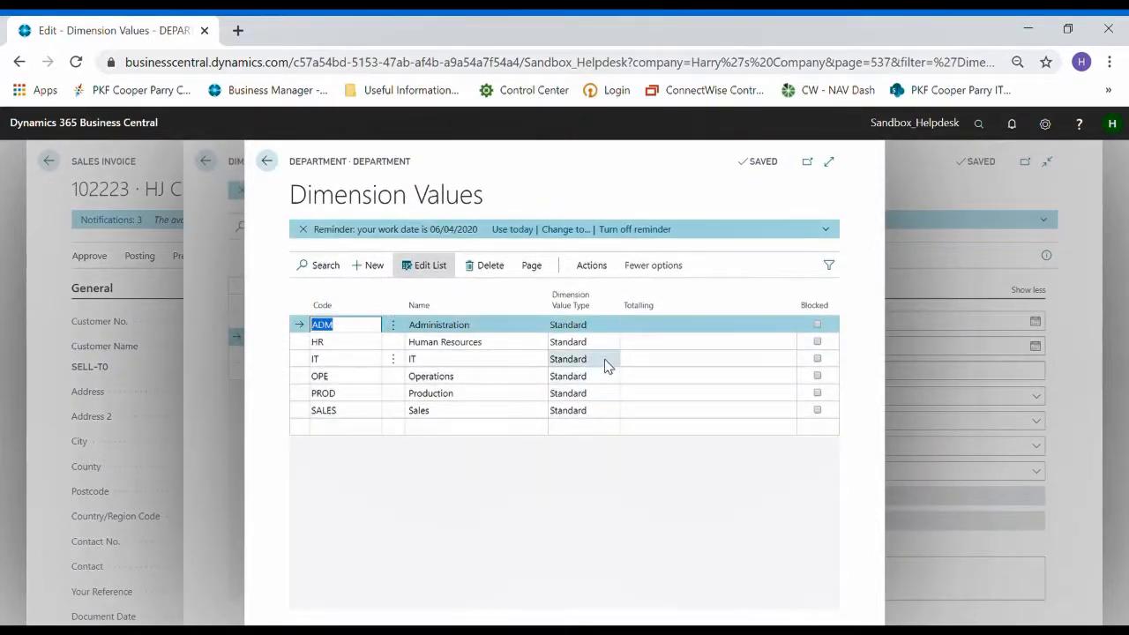
- Add a department dimension value with the code FIN and the name Finance
mouse_move(572, 298)
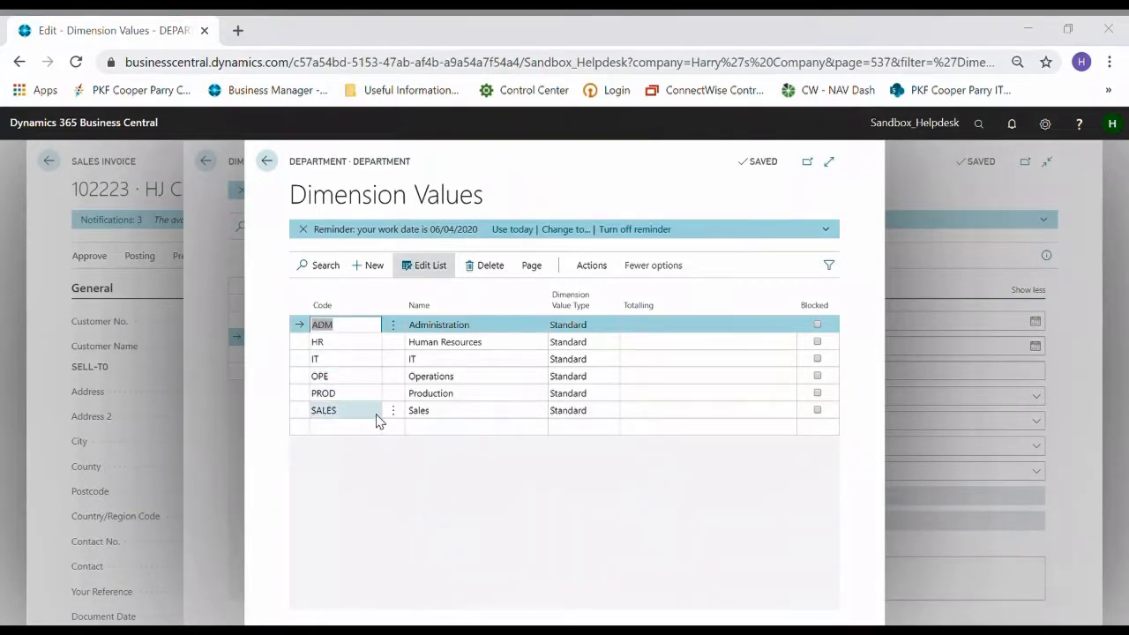
left_click(352, 437)
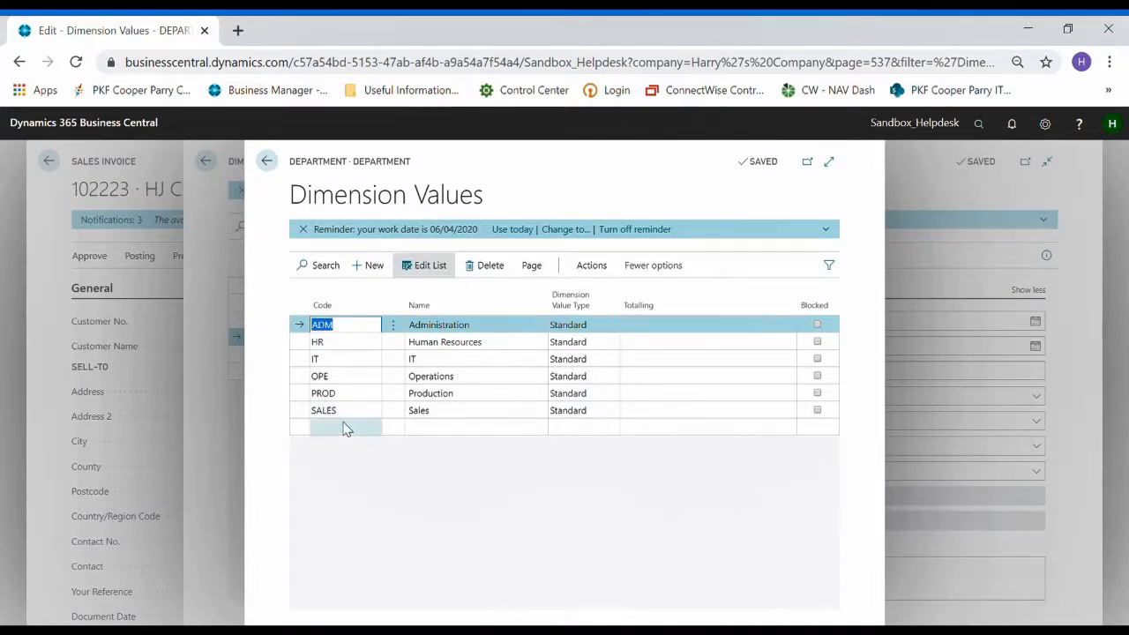
left_click(346, 428)
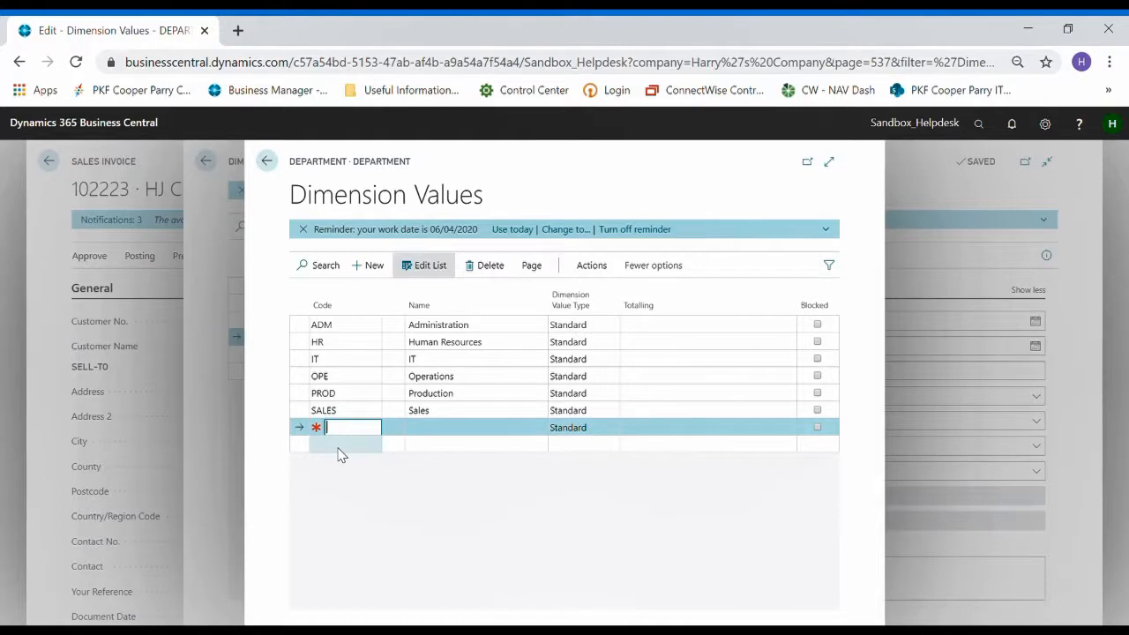
type("FIN")
key("Tab")
type("Finance")
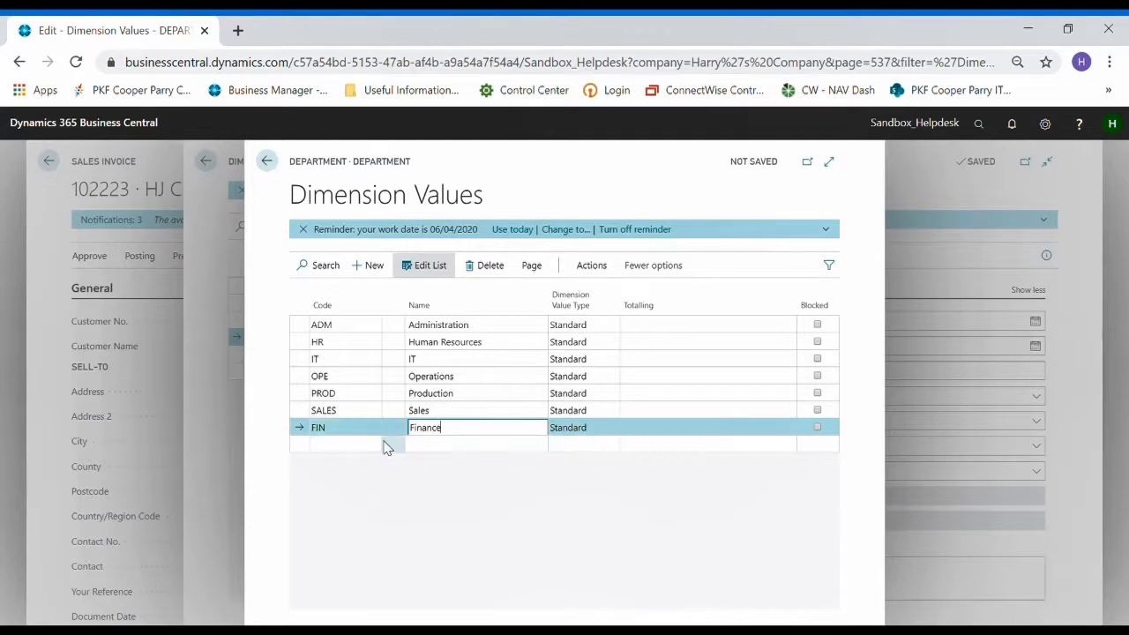
left_click(375, 443)
left_click(352, 431)
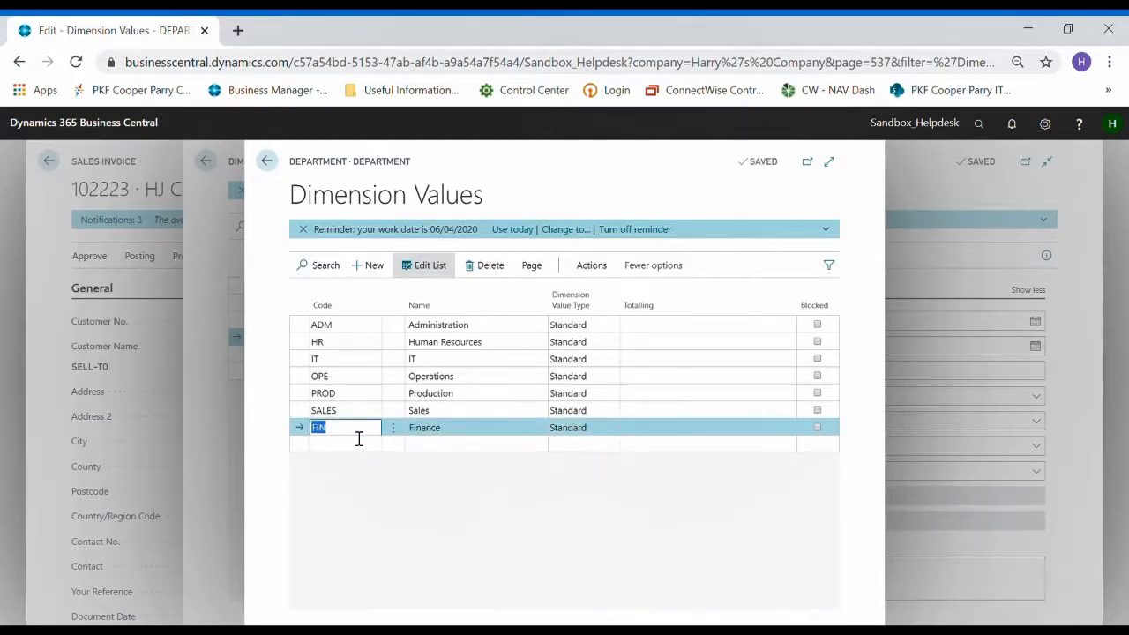
left_click(818, 428)
left_click(817, 429)
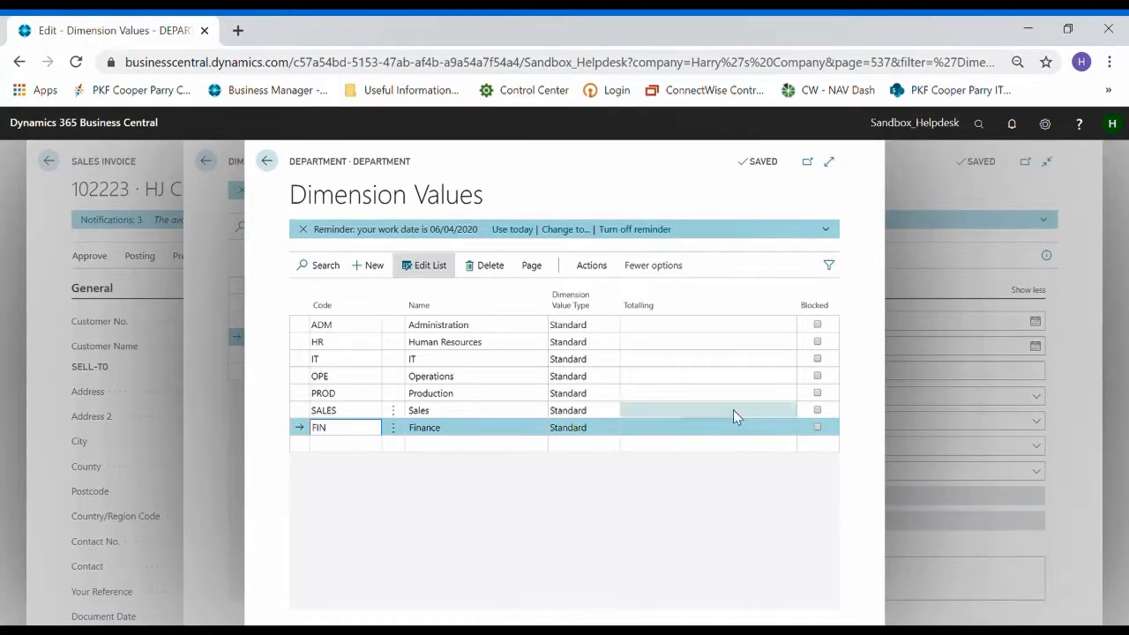
- Return to the Dimensions list and start a blank line for a new dimension below HJ
left_click(273, 165)
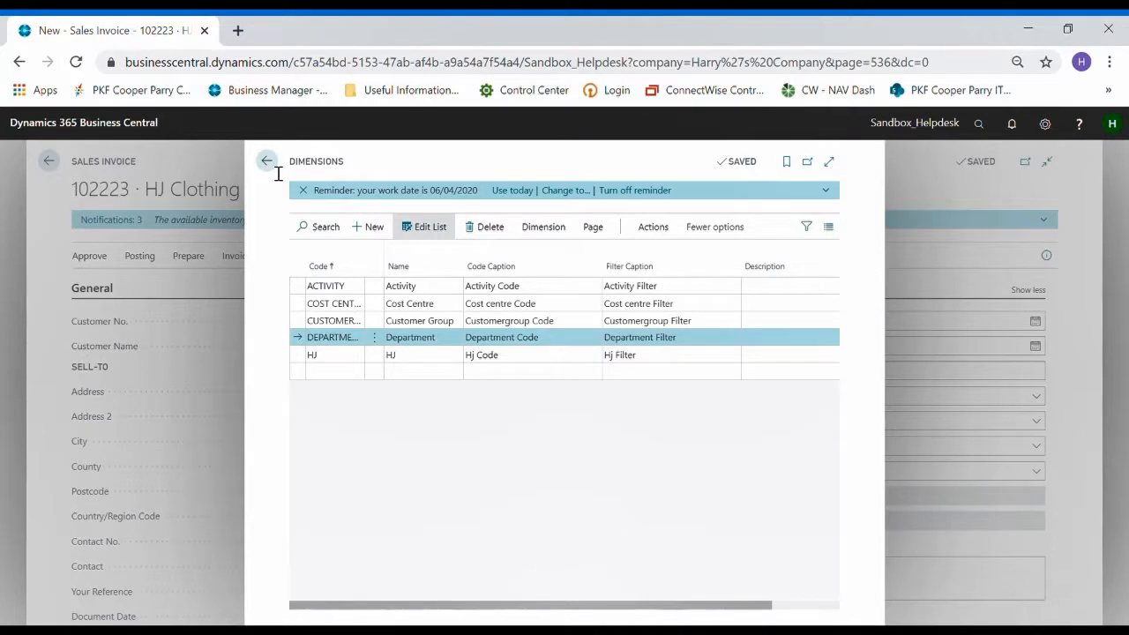
left_click(340, 377)
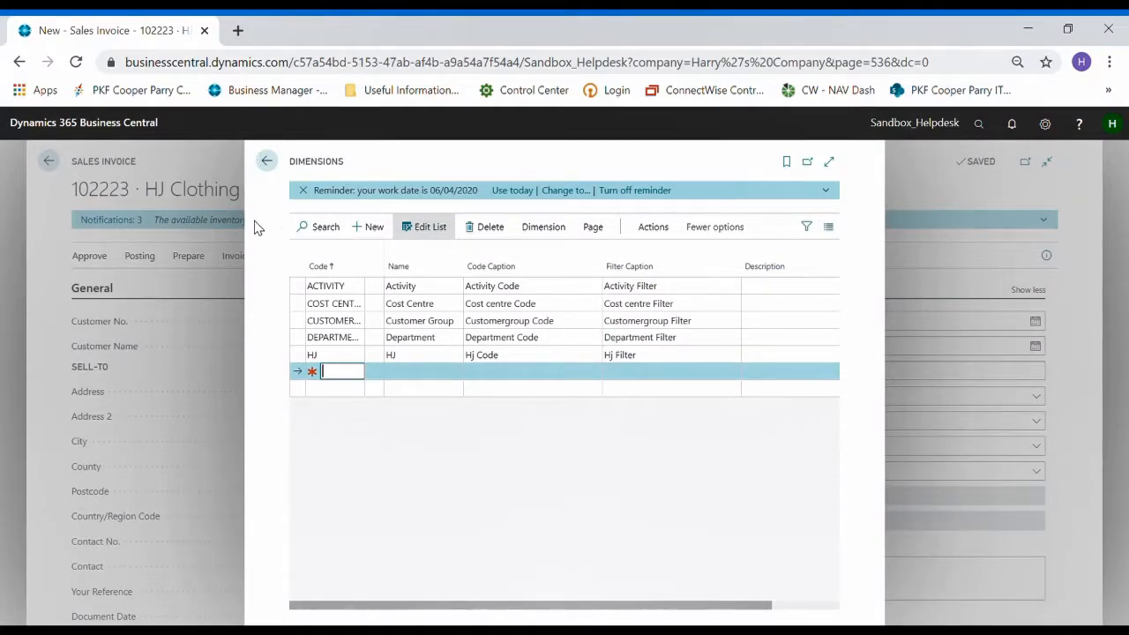
left_click(257, 254)
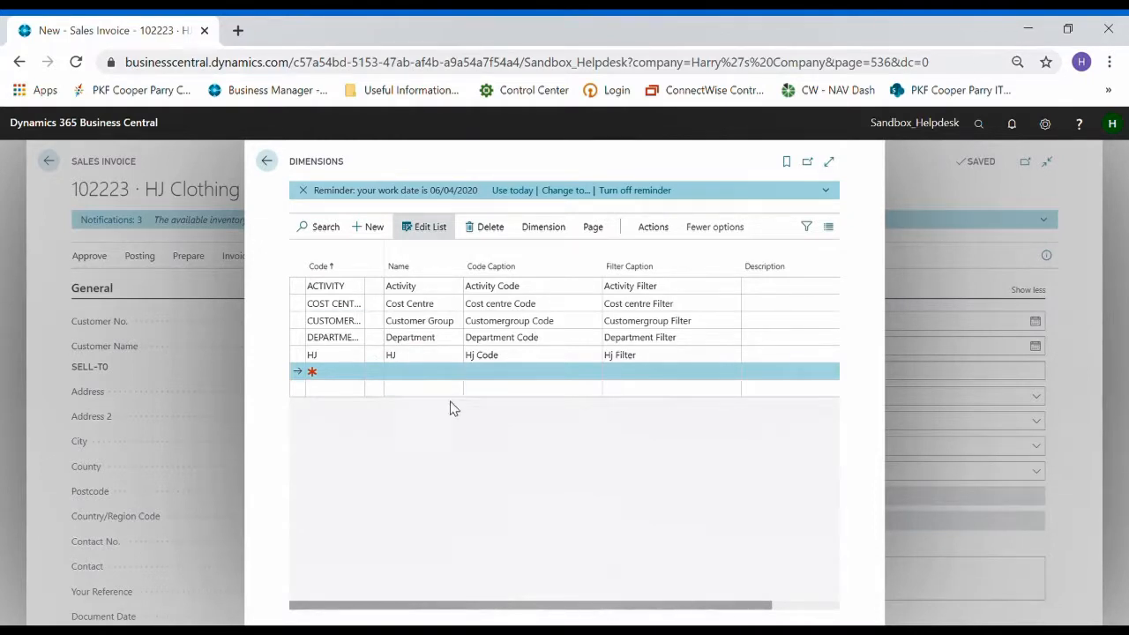
- Search for "gen ledger set", open General Ledger Setup and view the global and shortcut dimensions in its Dimensions section
left_click(980, 126)
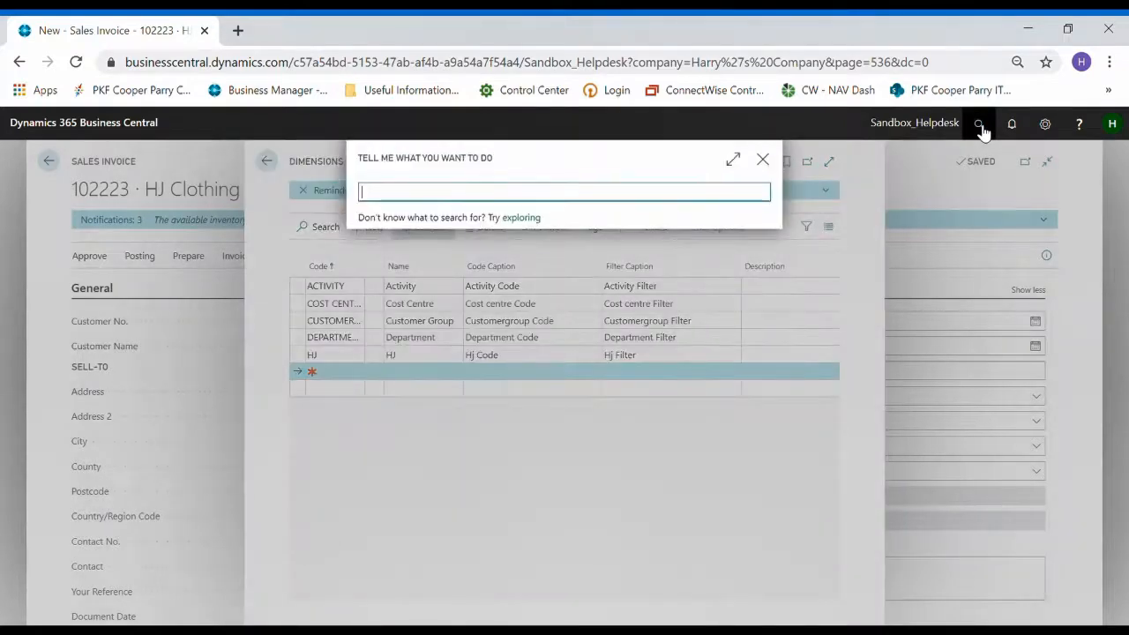
type("gen ledger set")
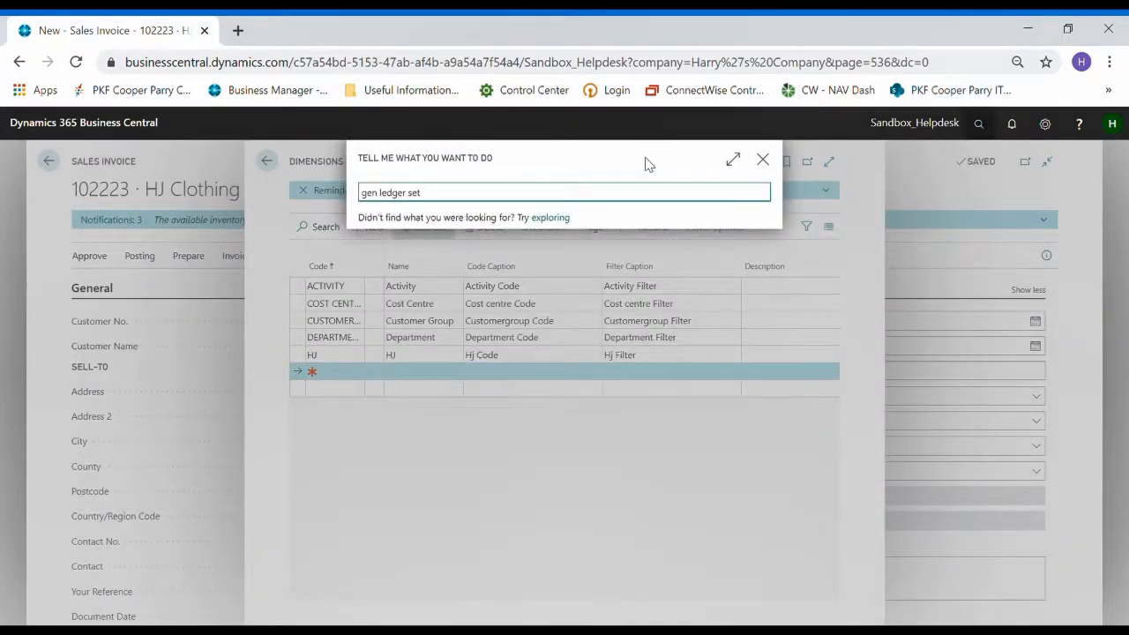
left_click(420, 257)
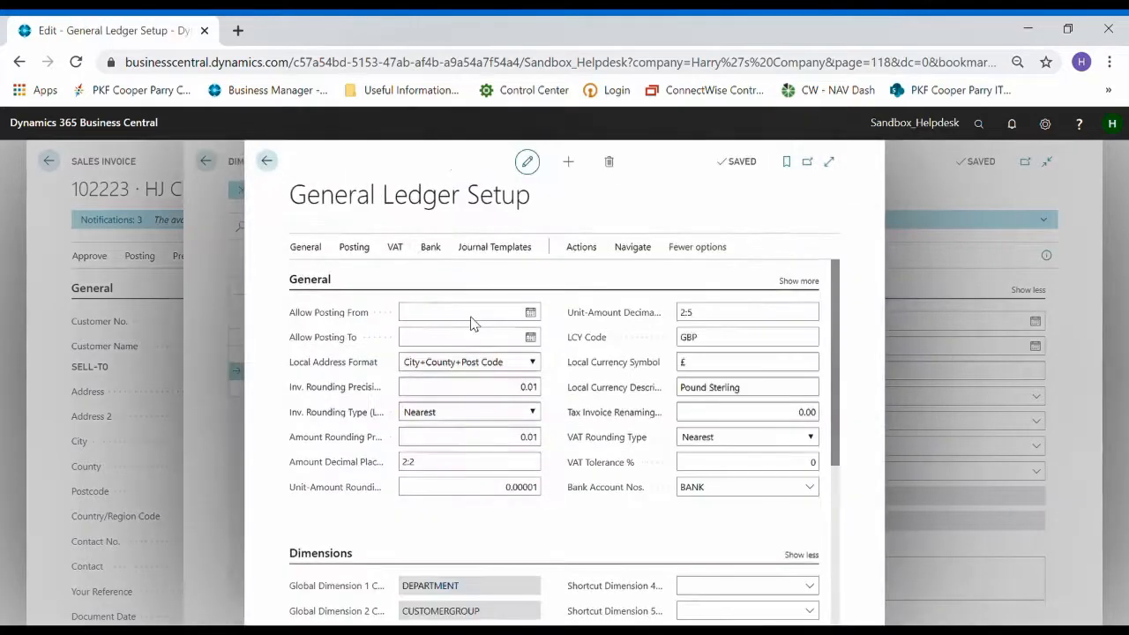
scroll(500, 397, "down", 3)
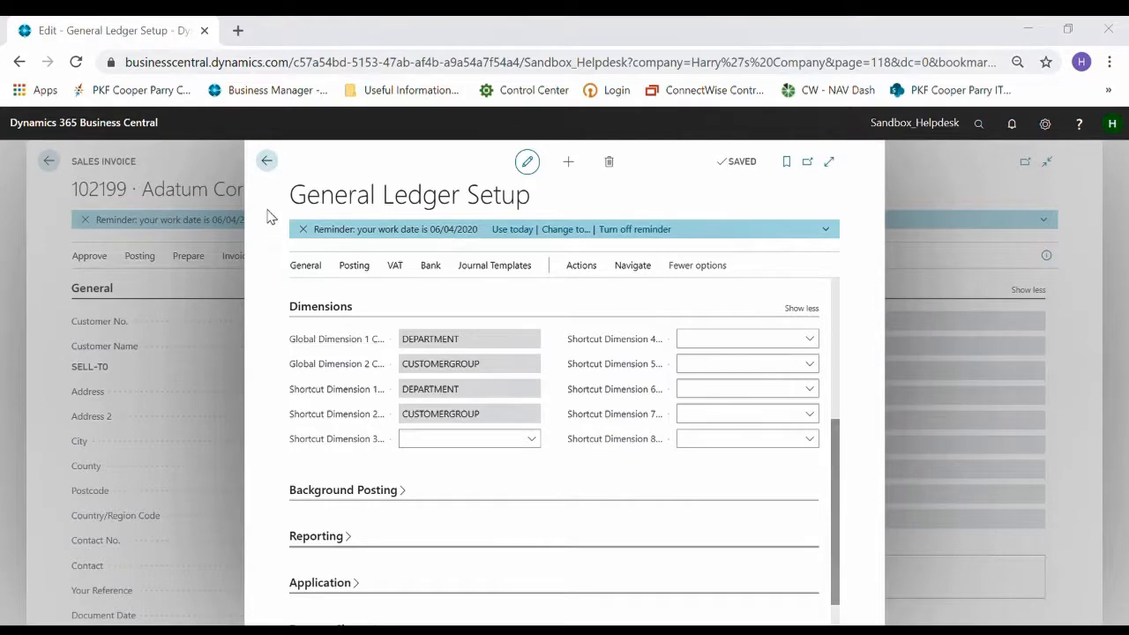
- Close General Ledger Setup and return to the lines of the Adatum Corporation sales invoice
left_click(269, 164)
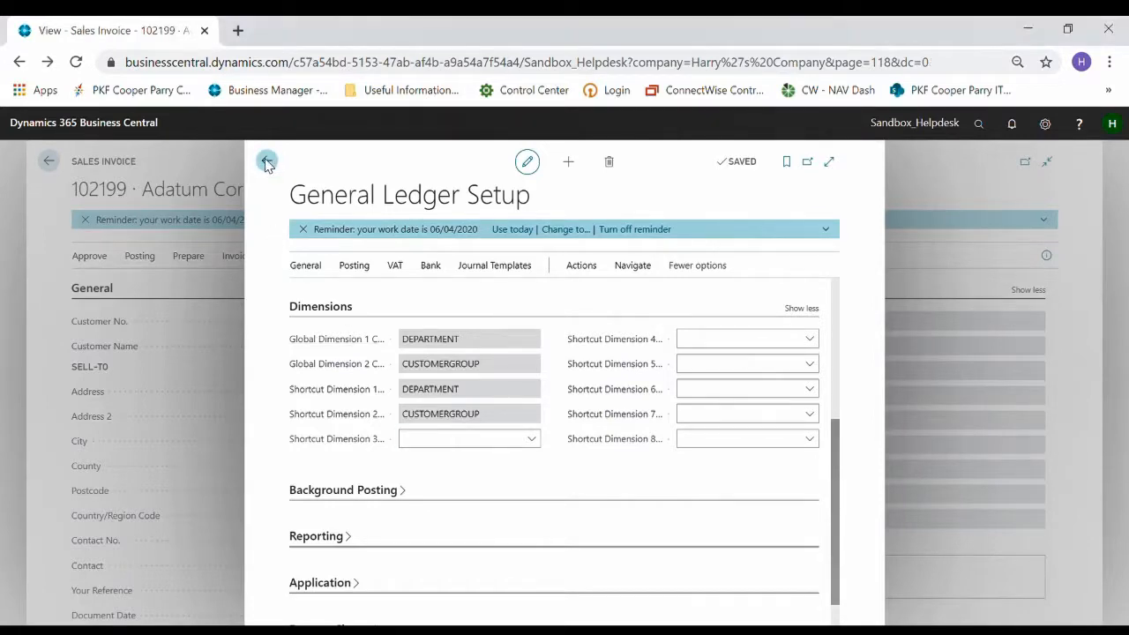
scroll(289, 430, "down", 2)
scroll(289, 430, "up", 2)
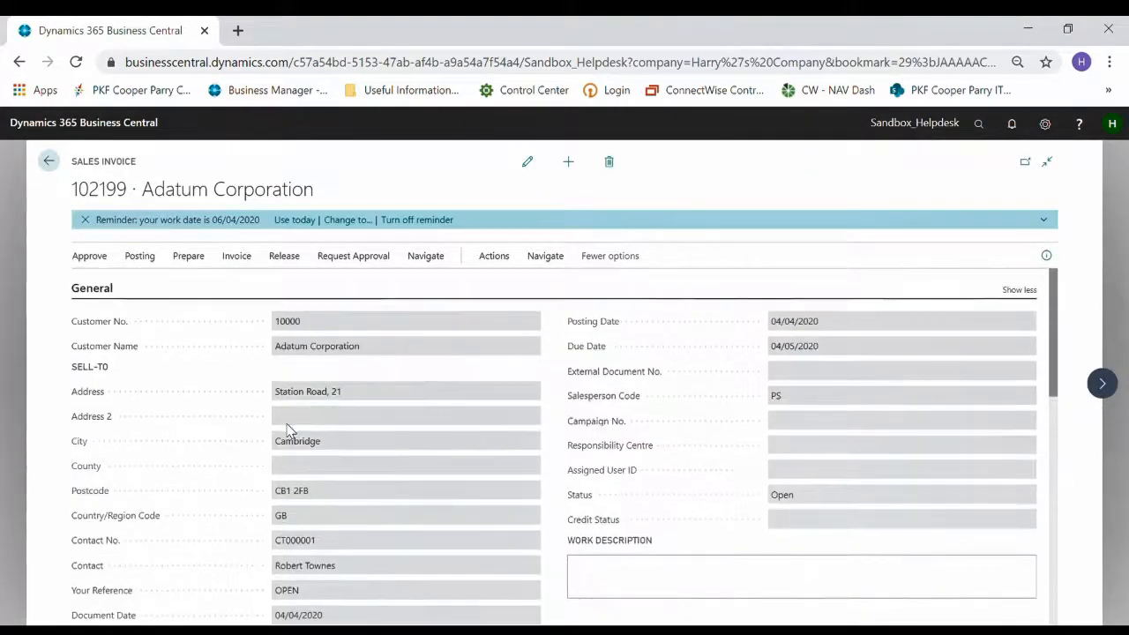
scroll(289, 431, "down", 2)
scroll(287, 431, "down", 2)
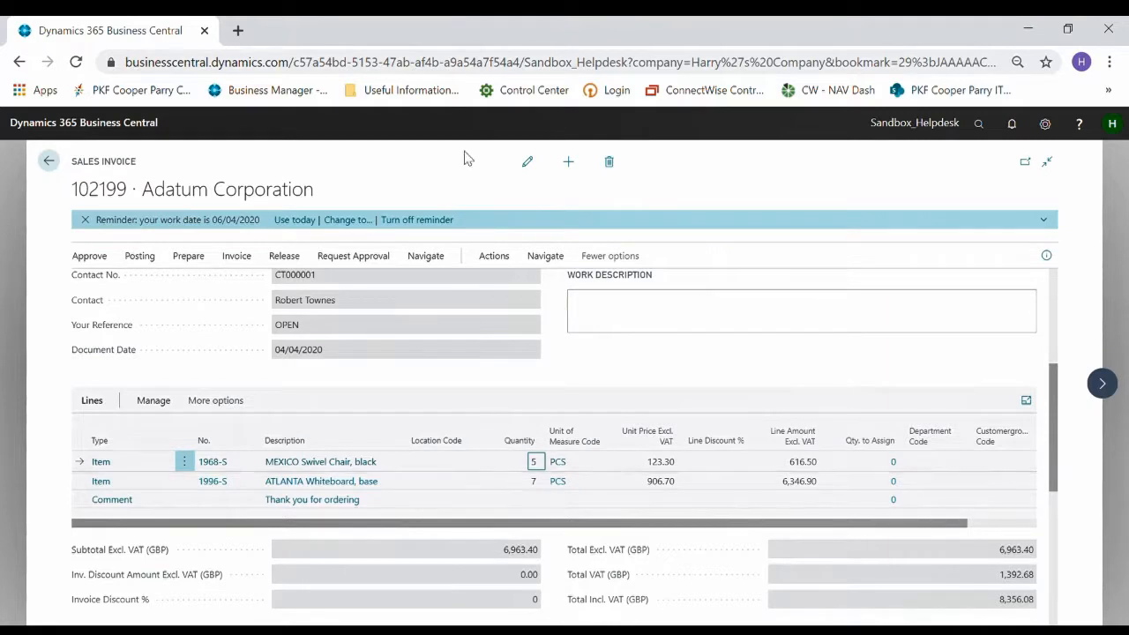
- Make the invoice editable and set the department code of the MEXICO Swivel Chair, black line to IT
left_click(527, 162)
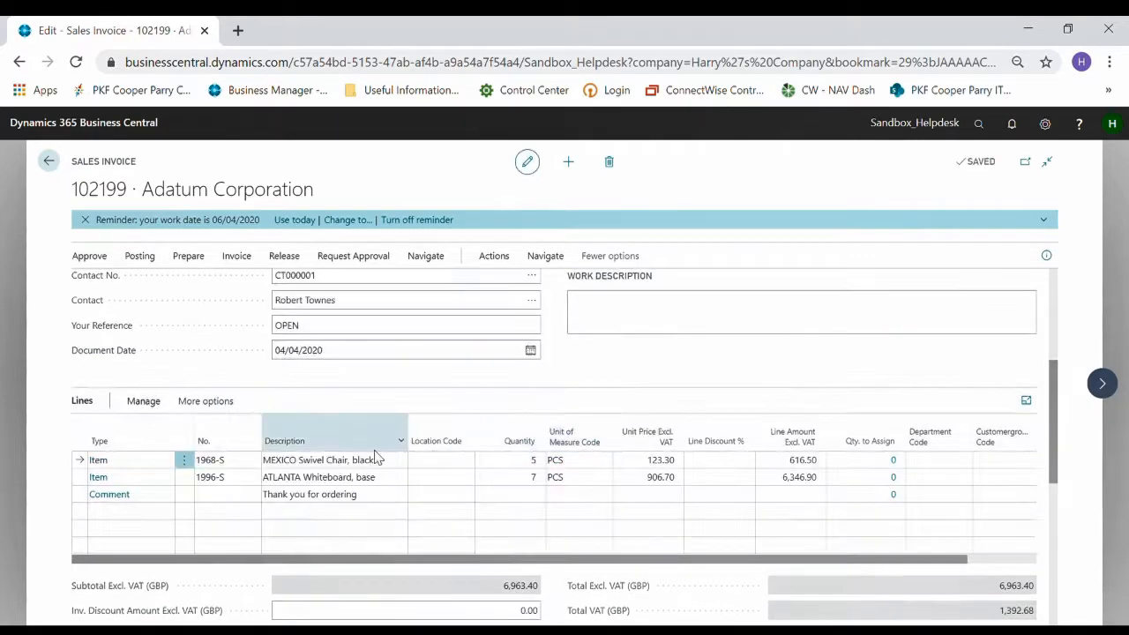
left_click(948, 464)
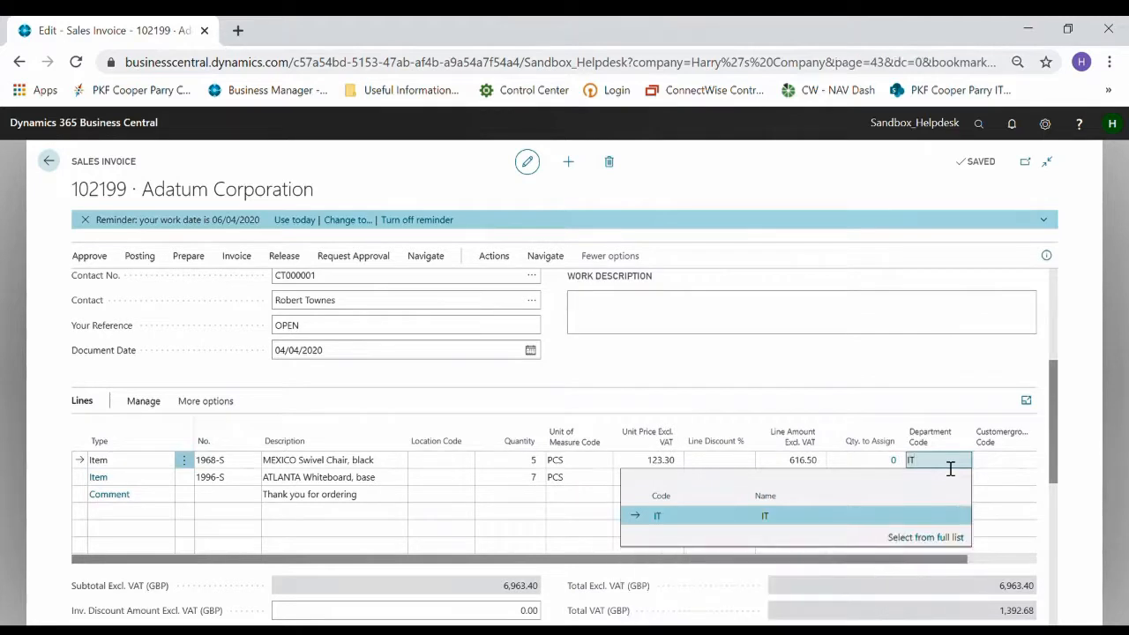
left_click(667, 520)
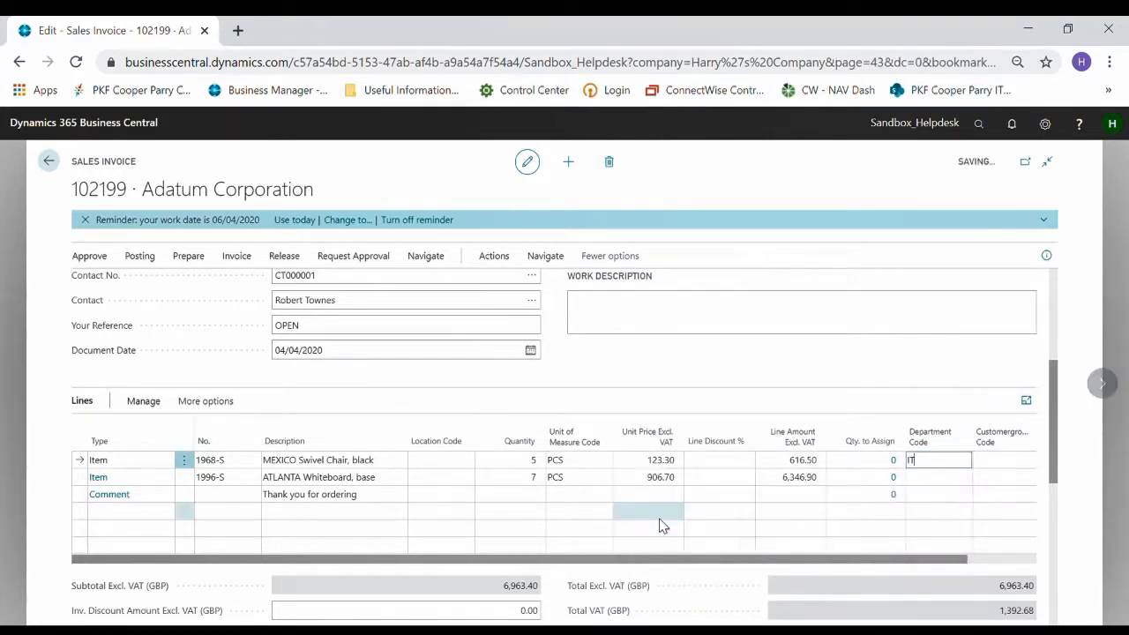
- Set the quantity of the MEXICO Swivel Chair, black line to 10
left_click(541, 462)
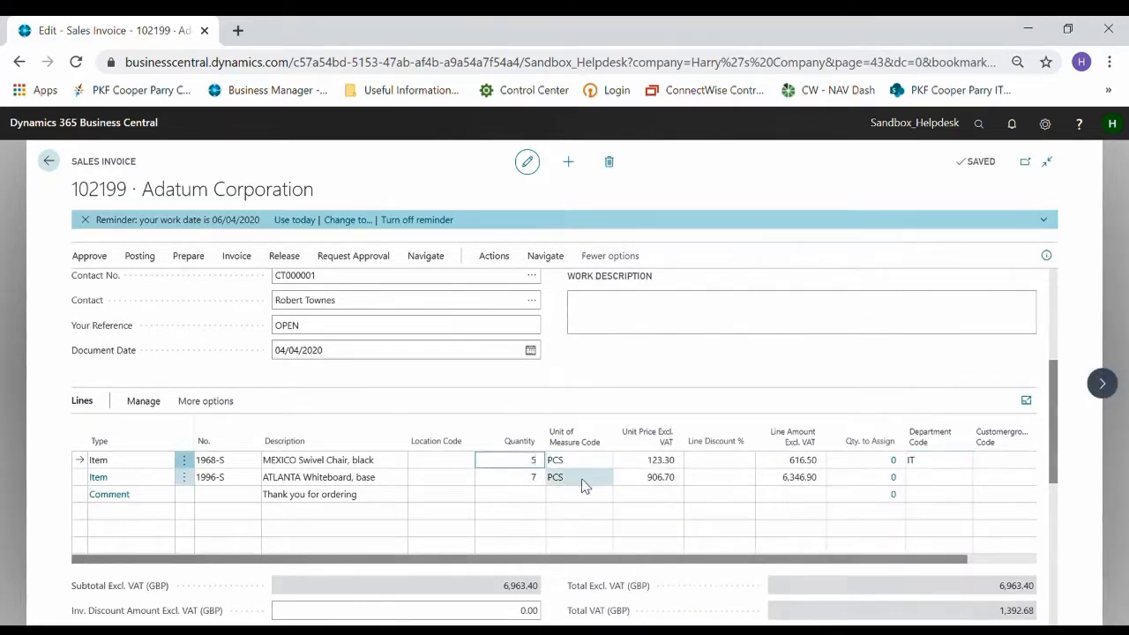
type("10")
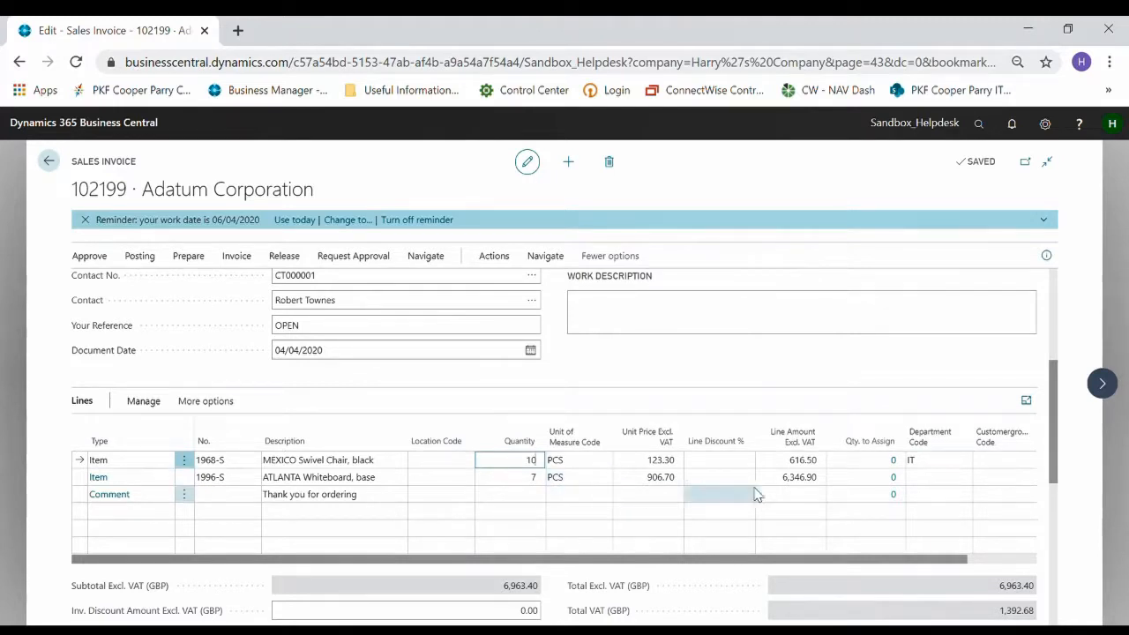
left_click(801, 464)
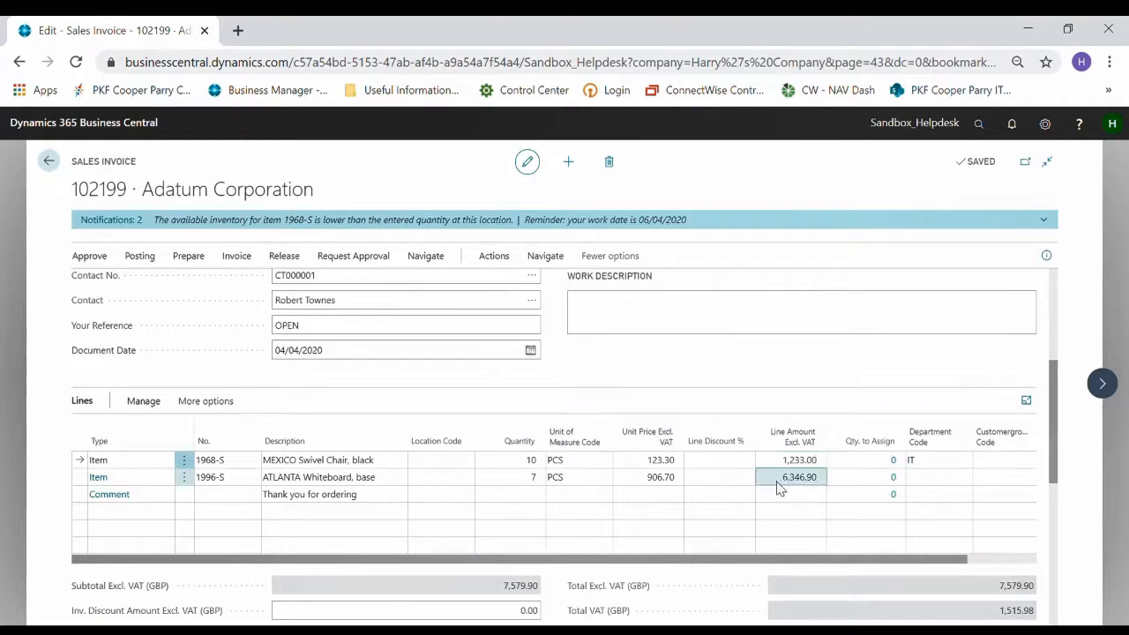
- Post the Adatum Corporation sales invoice without opening the posted invoice
left_click(138, 258)
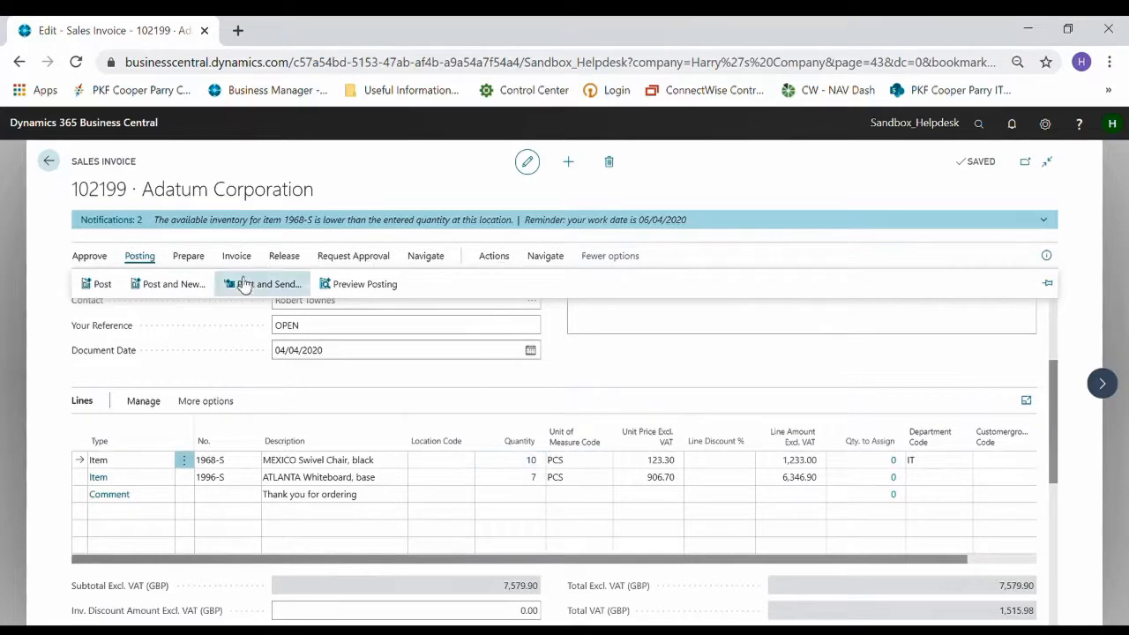
left_click(102, 287)
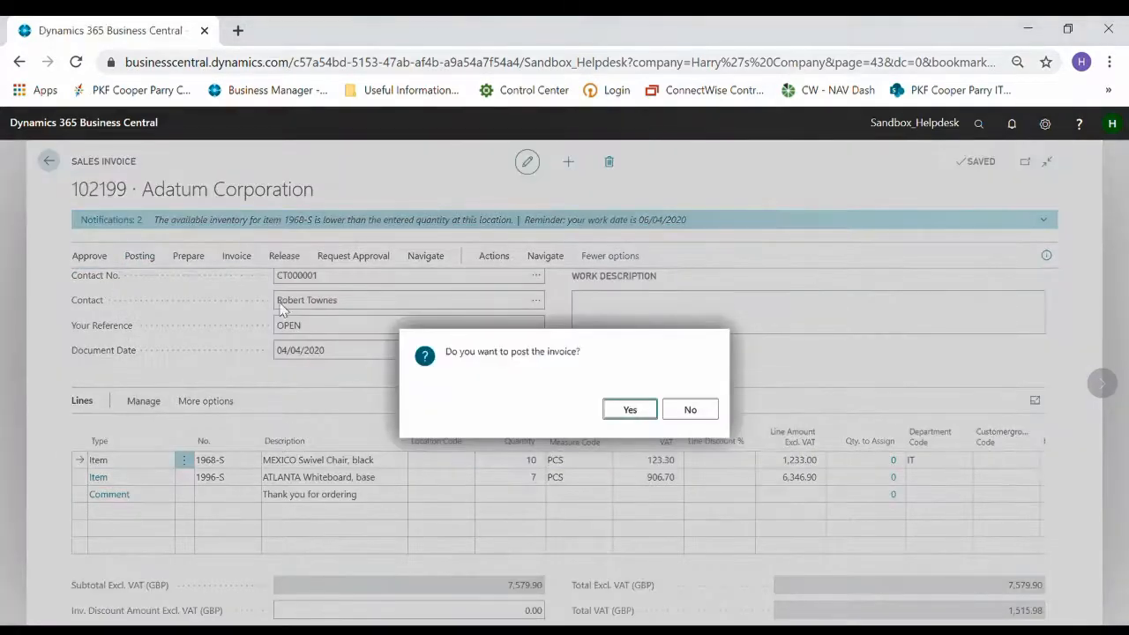
left_click(629, 410)
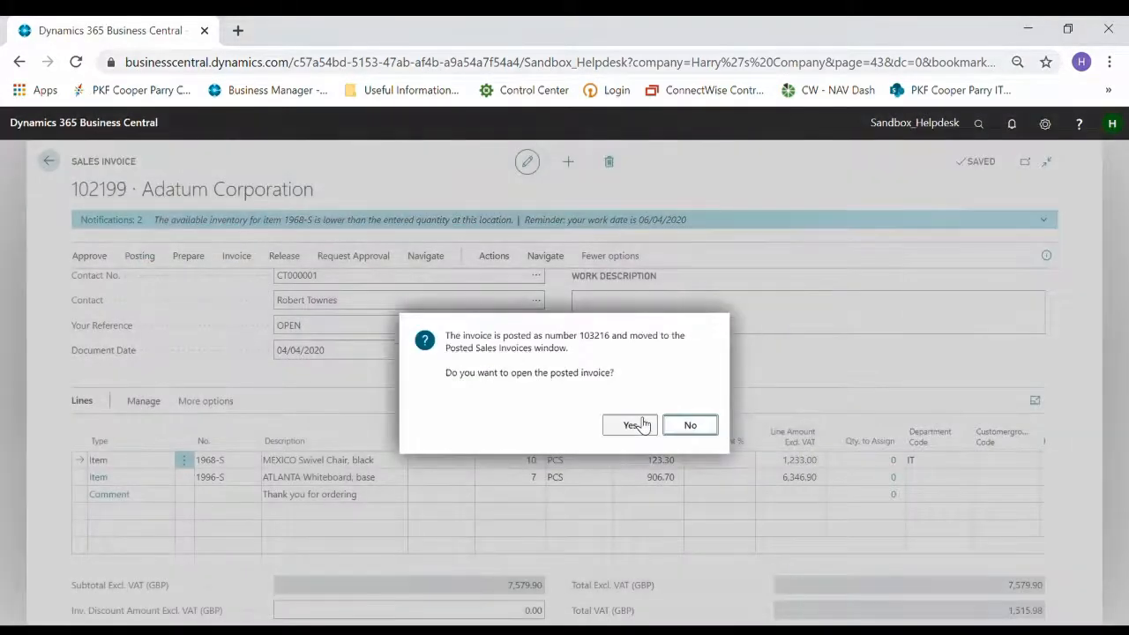
left_click(691, 425)
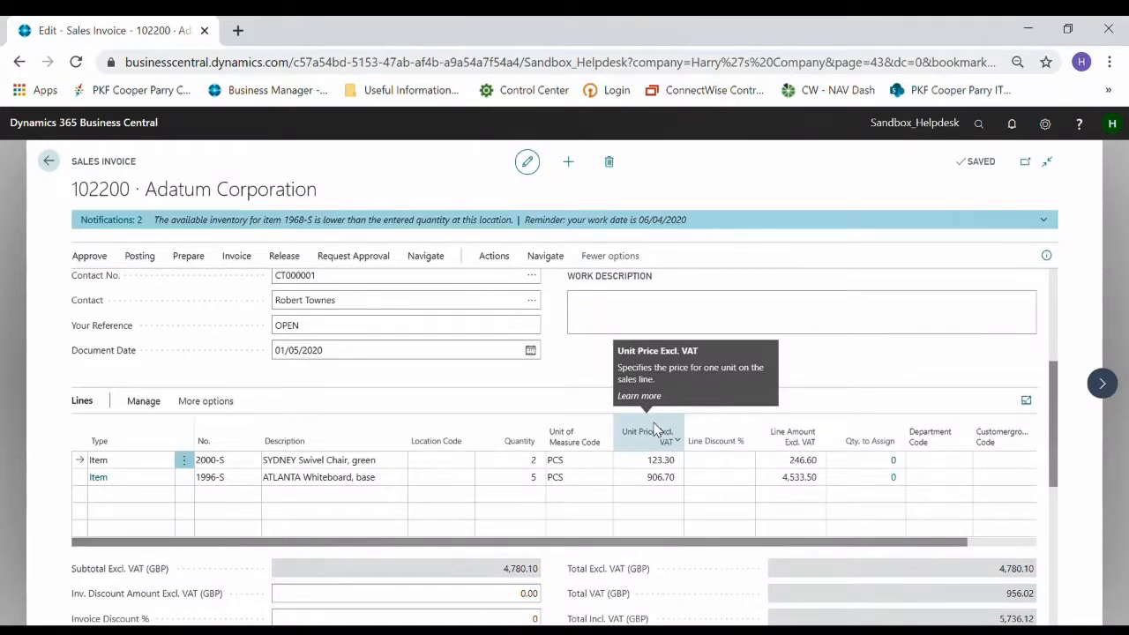
- Search for "chart of accounts" and open the Chart of Accounts list
left_click(979, 126)
type("chart of accounts")
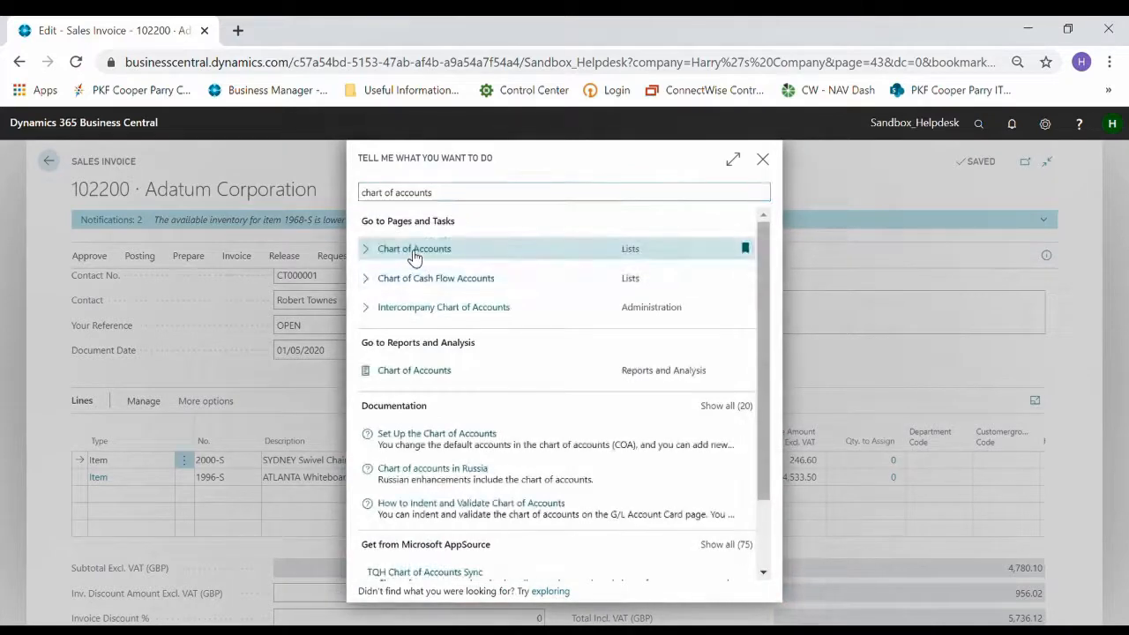
left_click(413, 254)
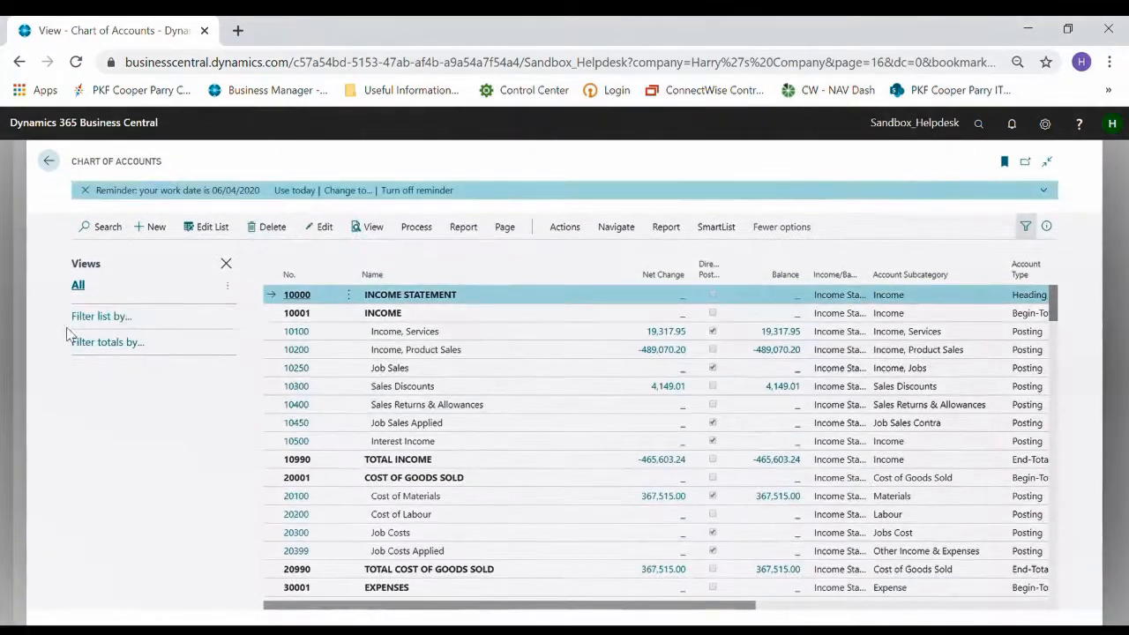
- Filter the chart of accounts totals by department, using the Department Filter with the value IT
left_click(116, 343)
left_click(102, 369)
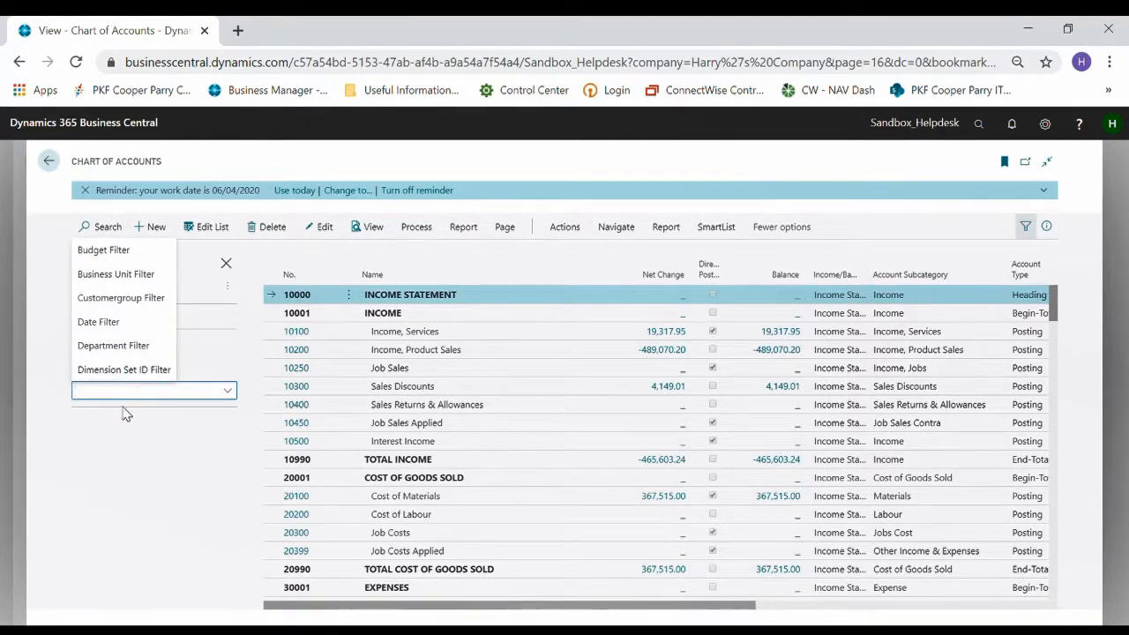
left_click(121, 345)
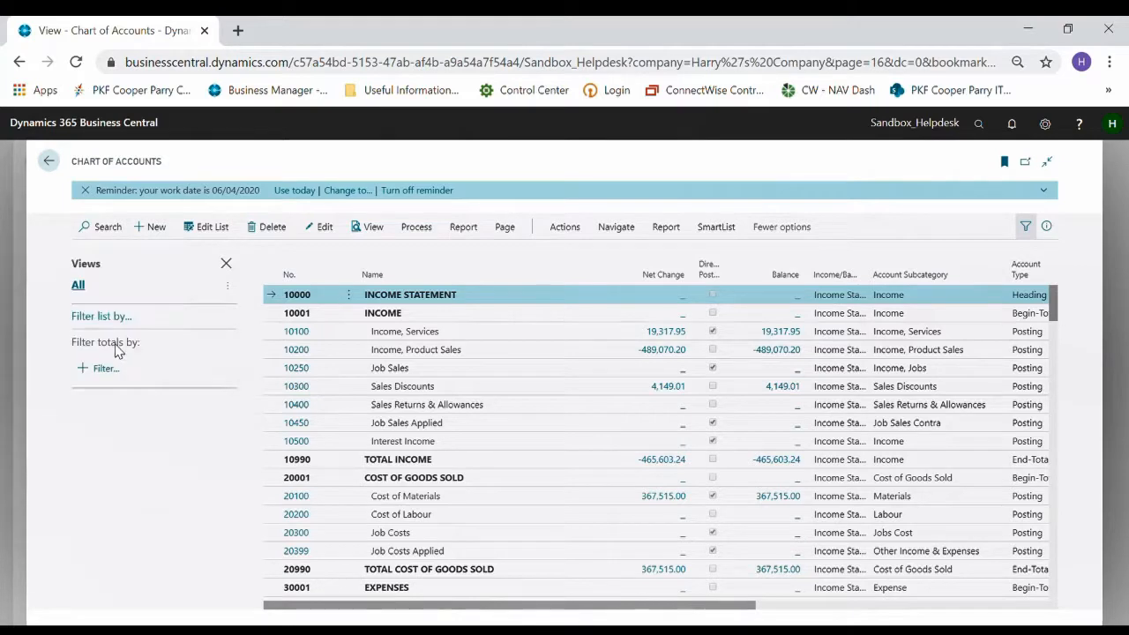
left_click(123, 381)
type("i")
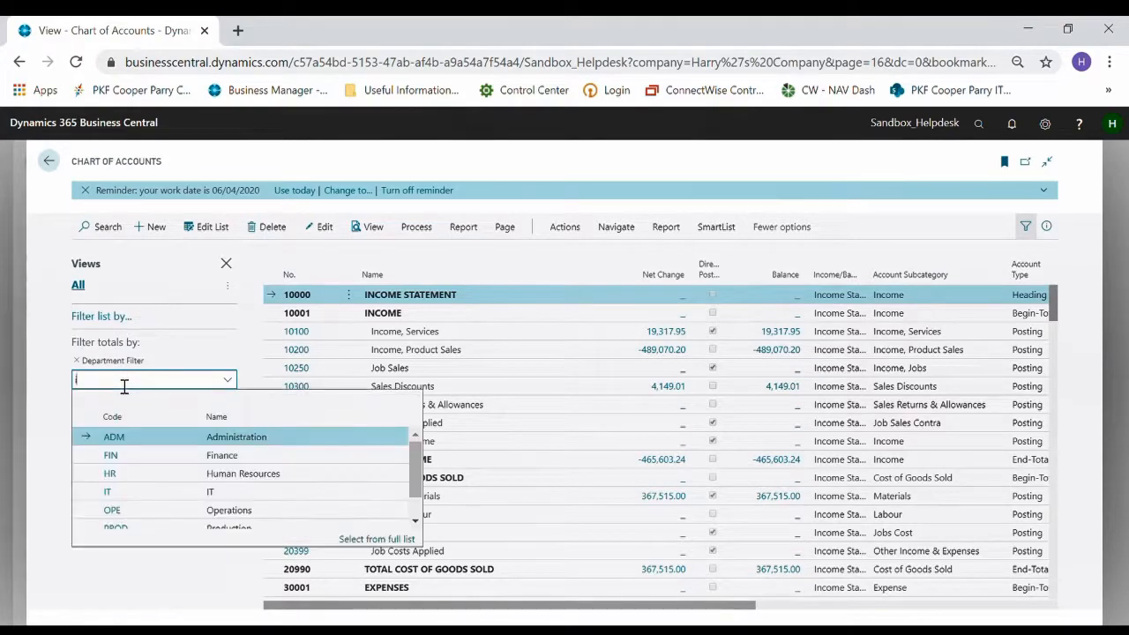
type("t")
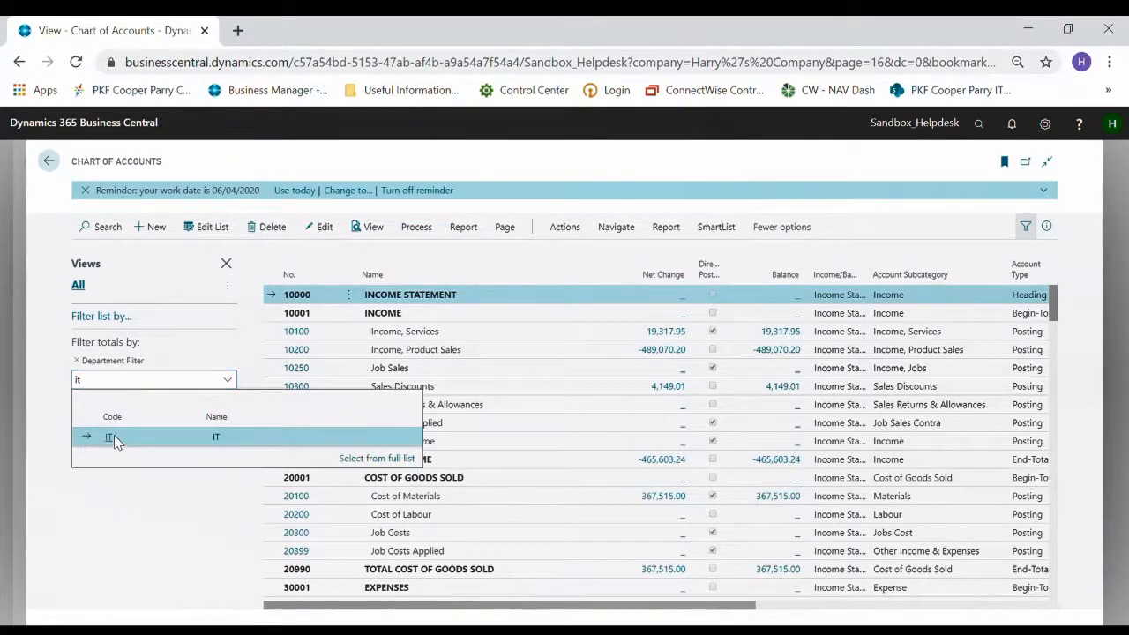
left_click(114, 434)
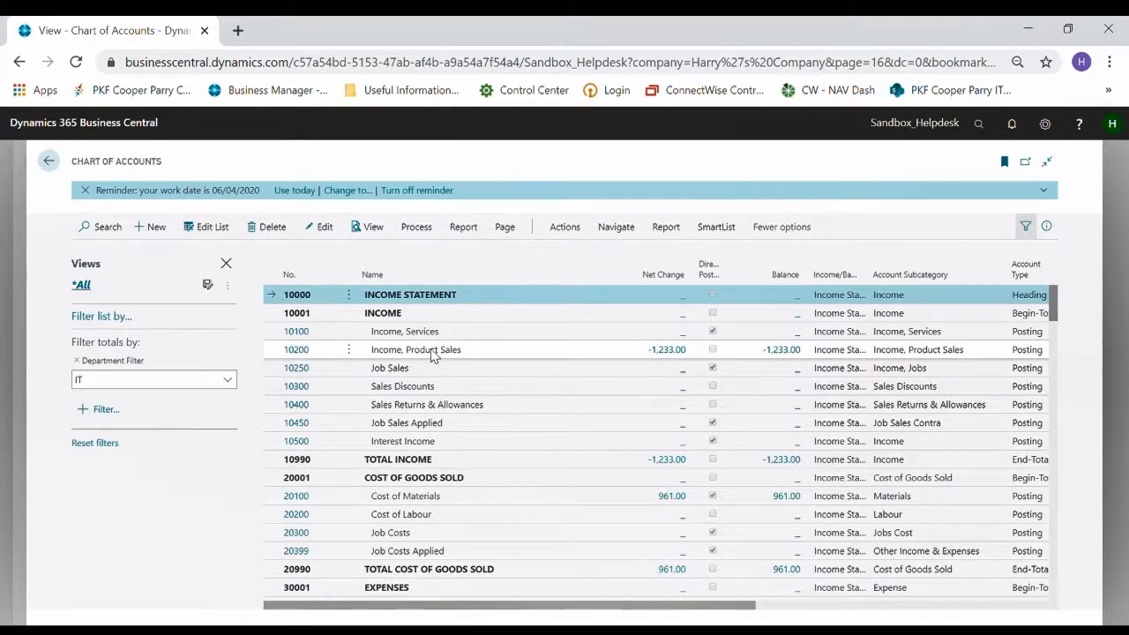
- Open the general ledger entries behind the net change of Income, Product Sales and look through the entry's columns
left_click(679, 352)
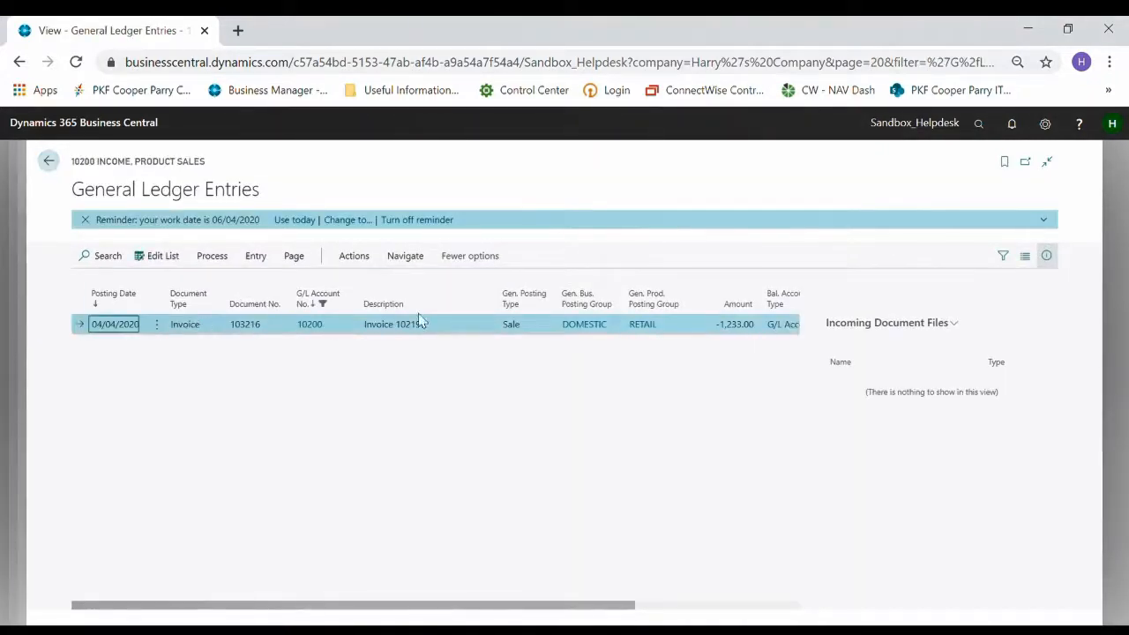
left_click_drag(448, 607, 650, 605)
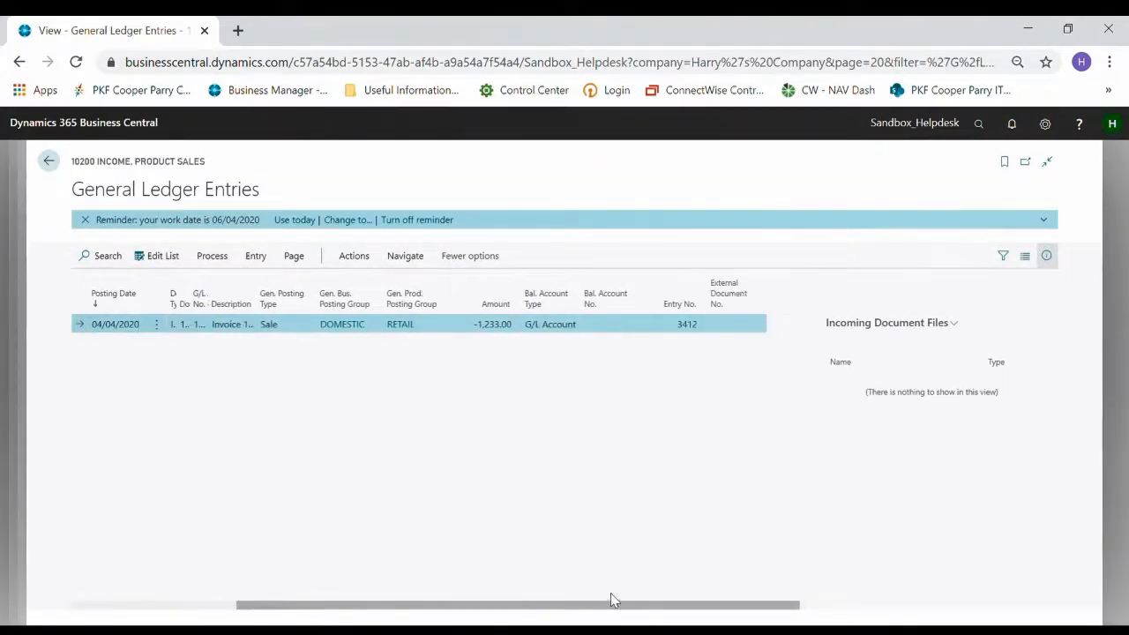
left_click_drag(221, 590, 89, 586)
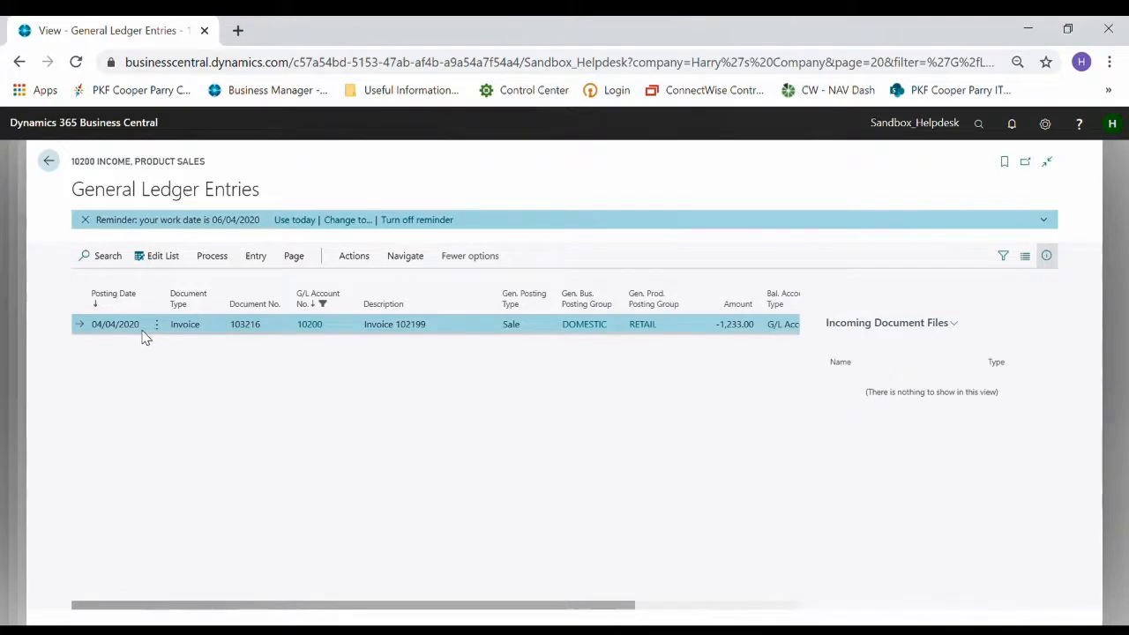
- Inspect the General Ledger Entries page with Page Inspection to look for the selected invoice entry's source page and table, closing the inspection when done
key("ctrl+alt+F1")
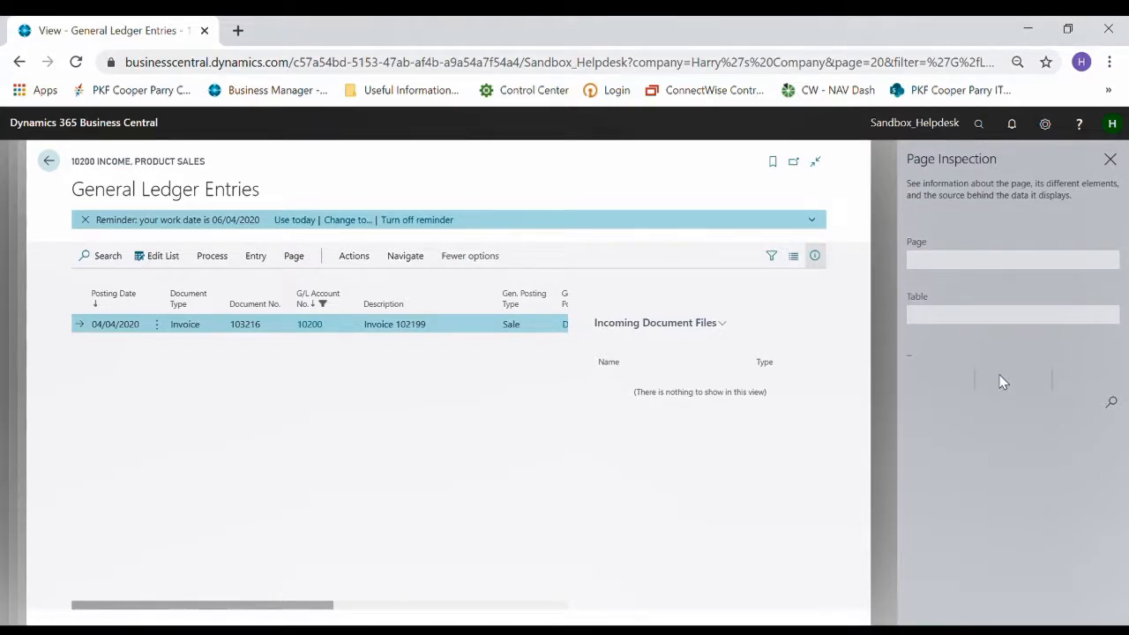
left_click(1110, 160)
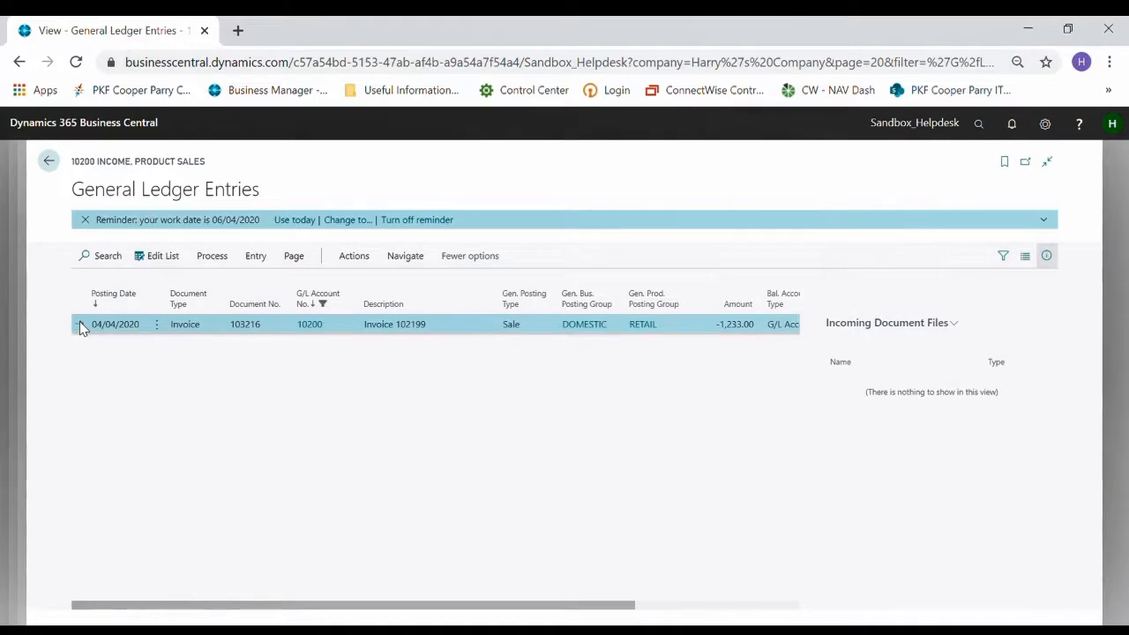
key("ctrl+alt+F1")
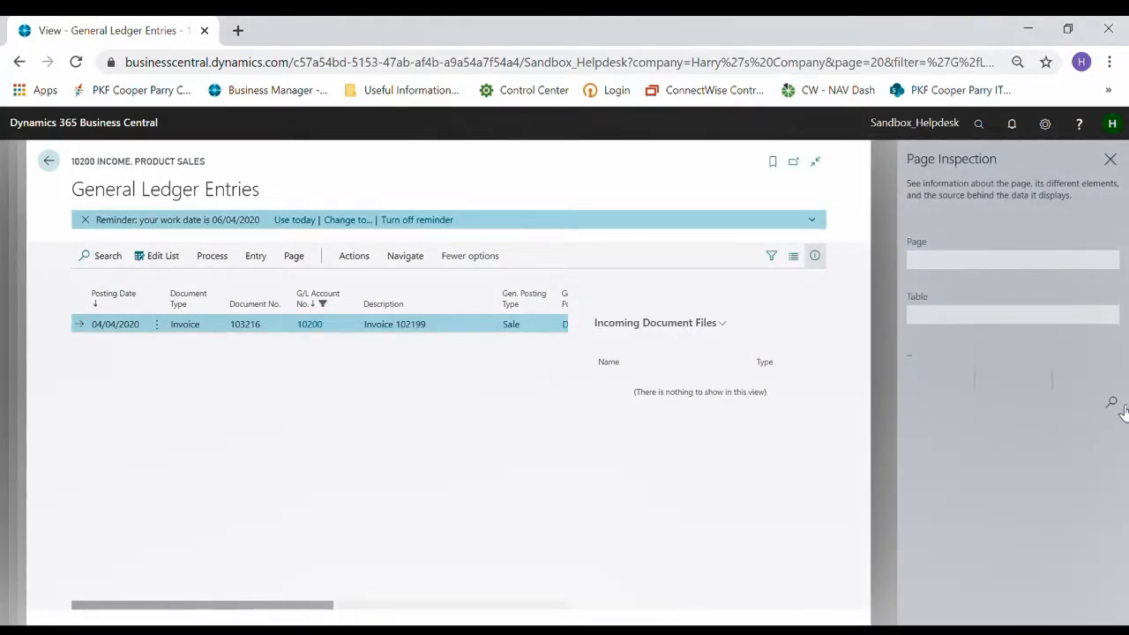
left_click(935, 261)
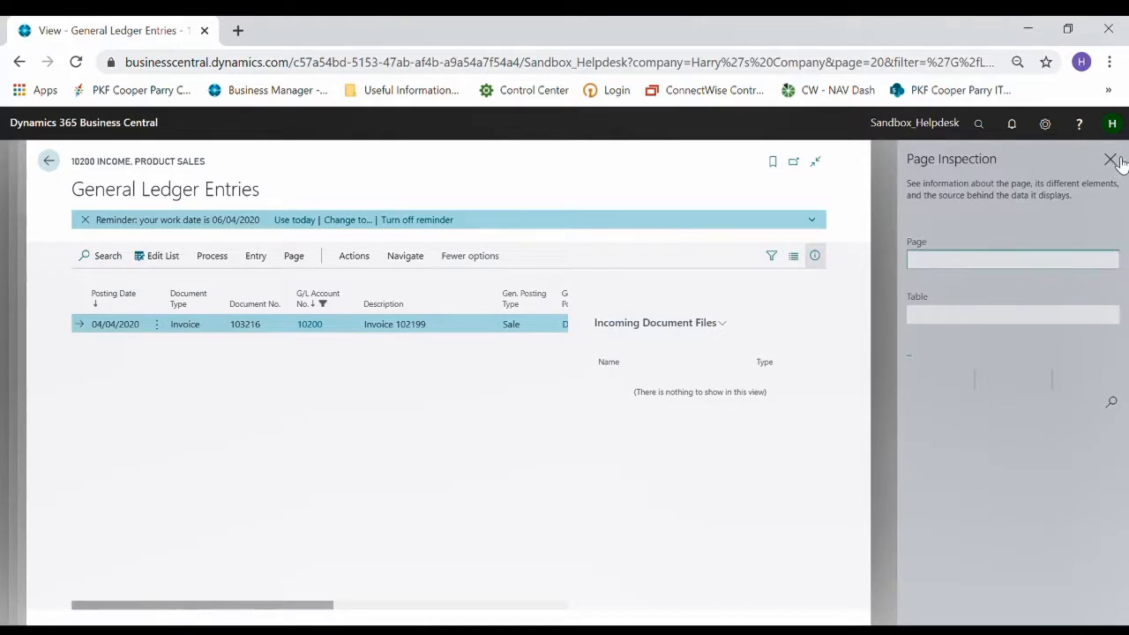
left_click(1110, 159)
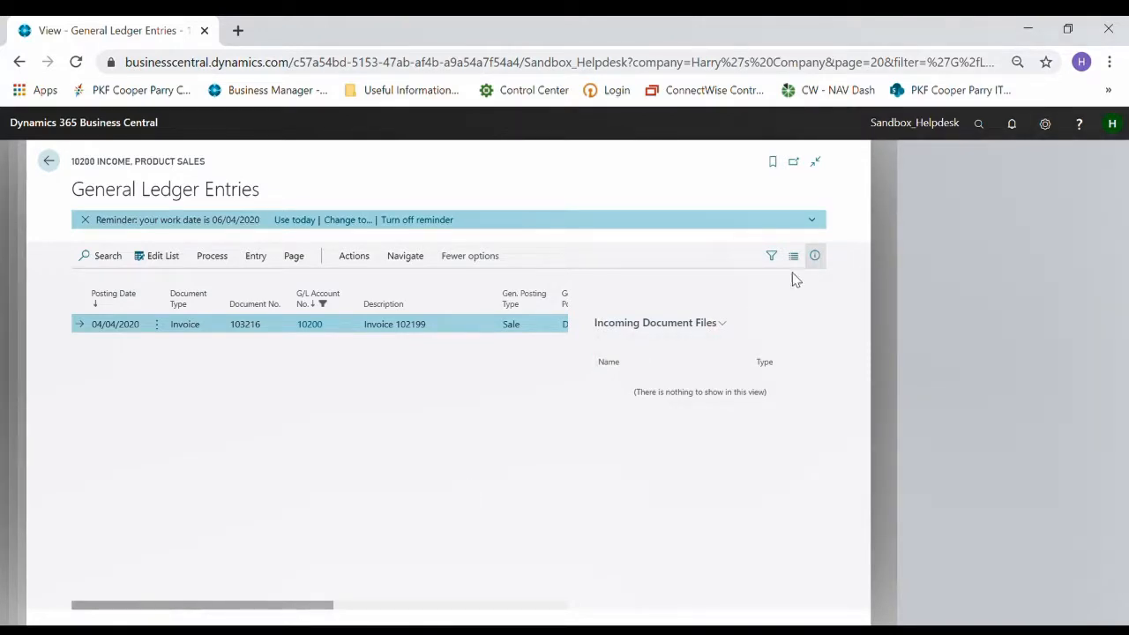
left_click(183, 323)
left_click(106, 323)
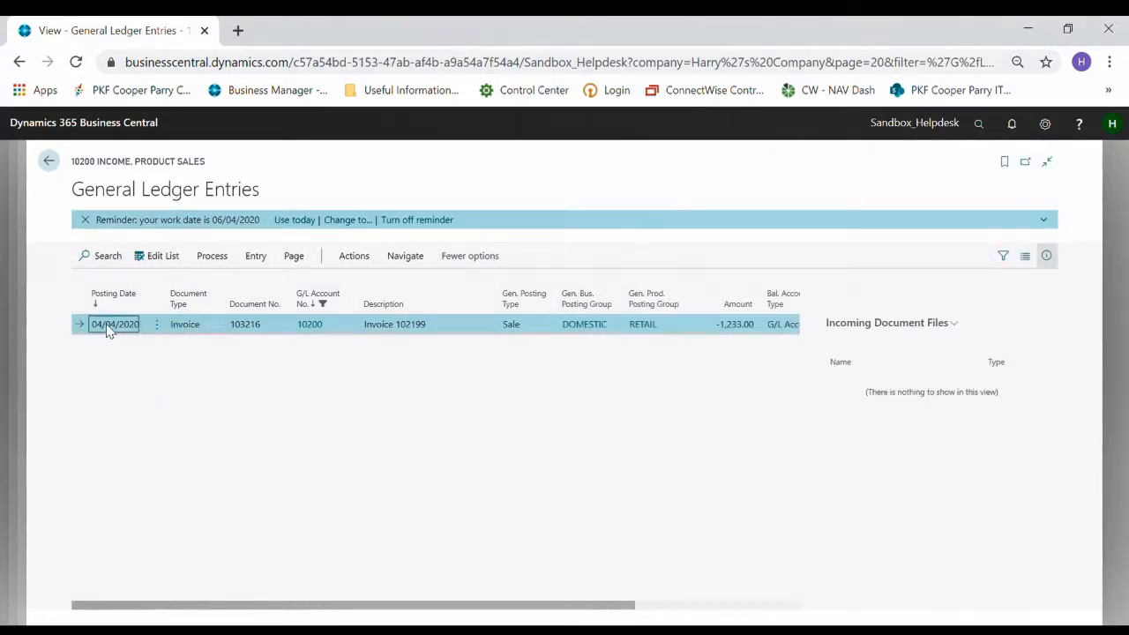
left_click(183, 326)
key("ctrl+alt+F1")
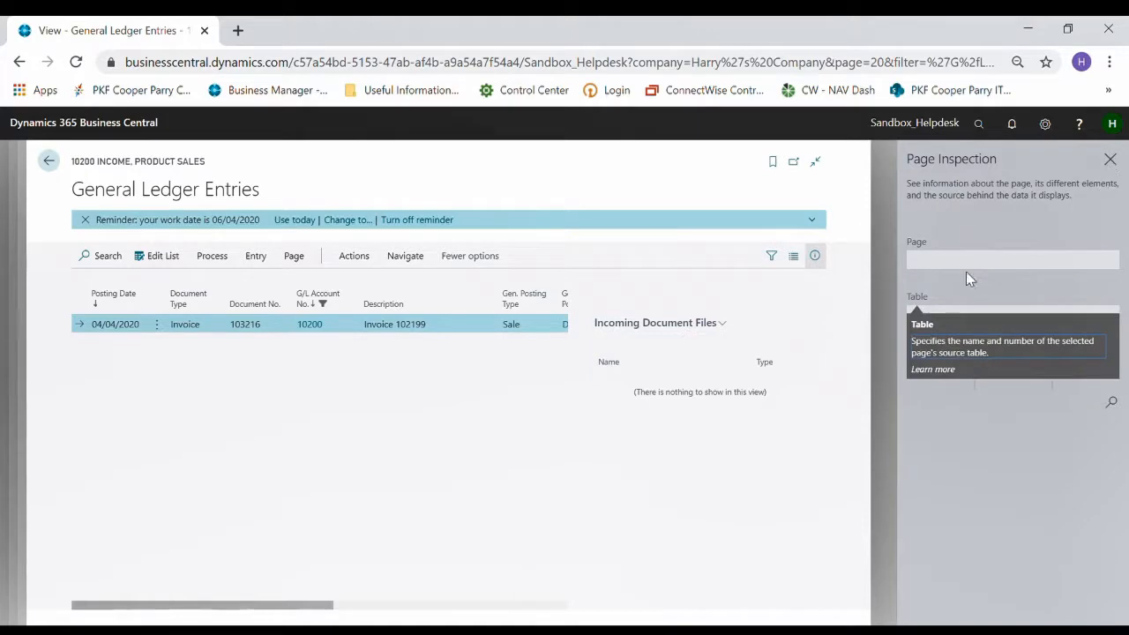
left_click(1109, 159)
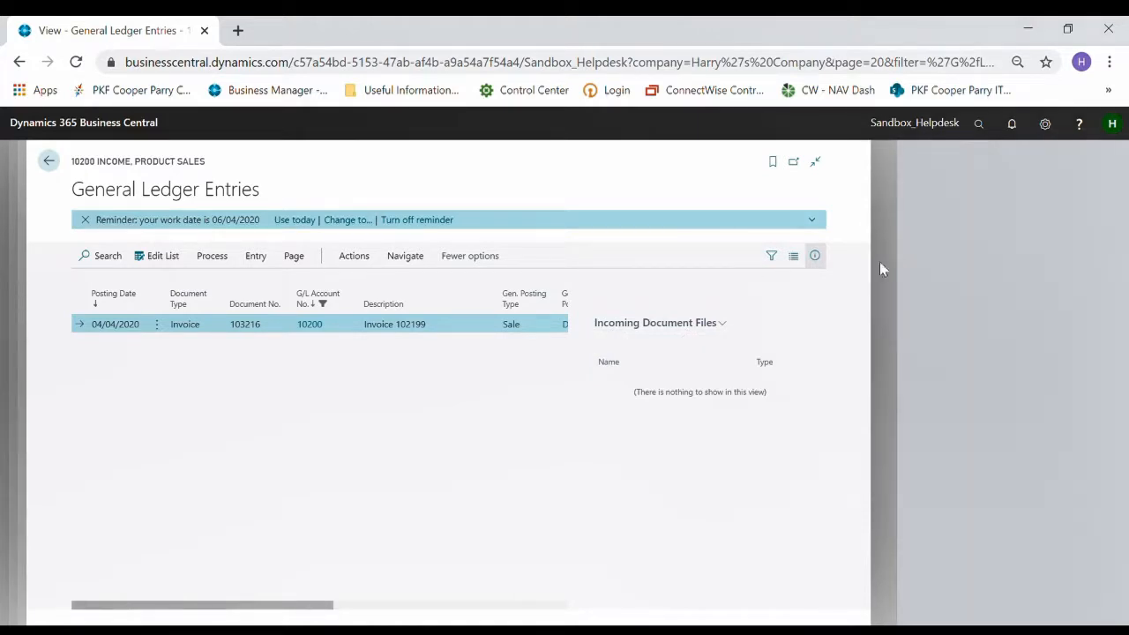
- Try to add the Global Dimension 2 Code field to the General Ledger Entries page through personalisation, reloading the page at the end
left_click_drag(432, 606, 638, 608)
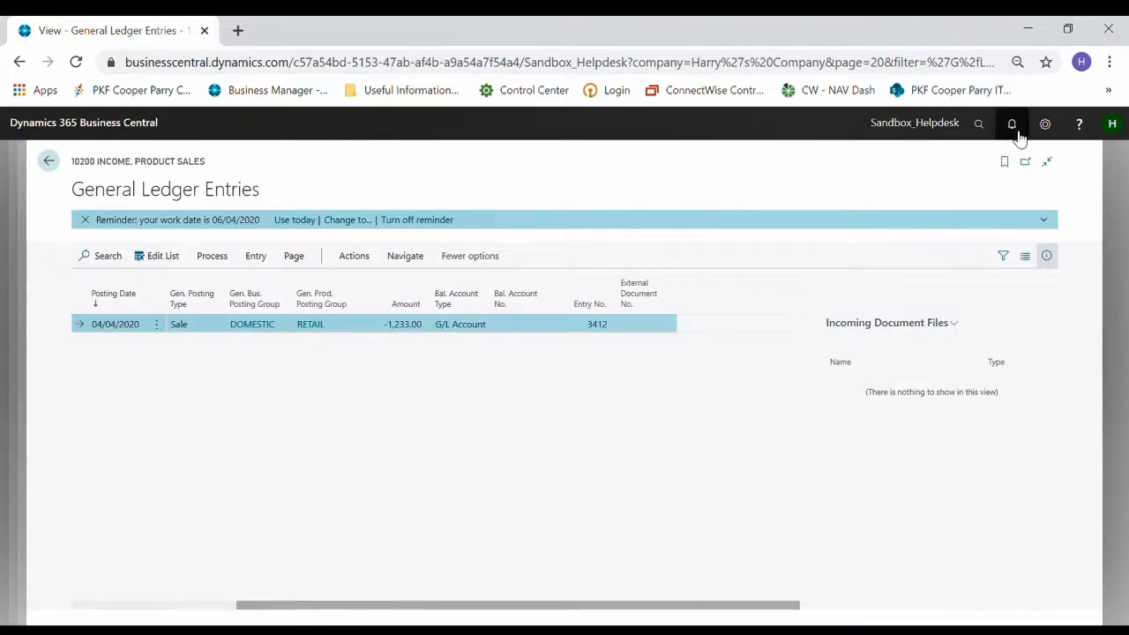
left_click(1045, 123)
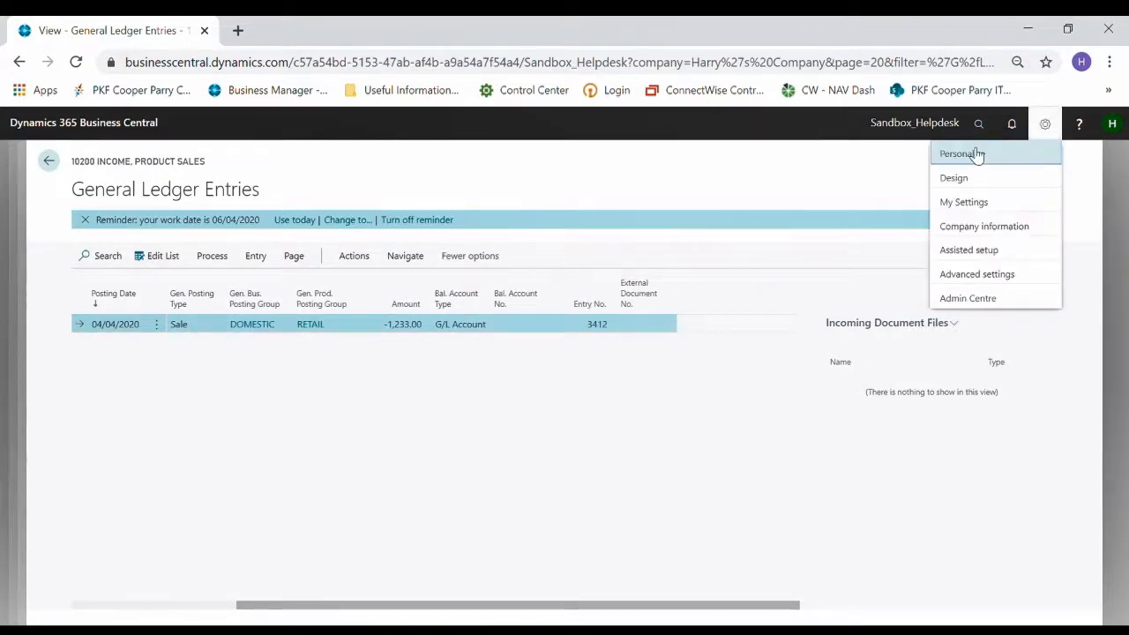
left_click(977, 155)
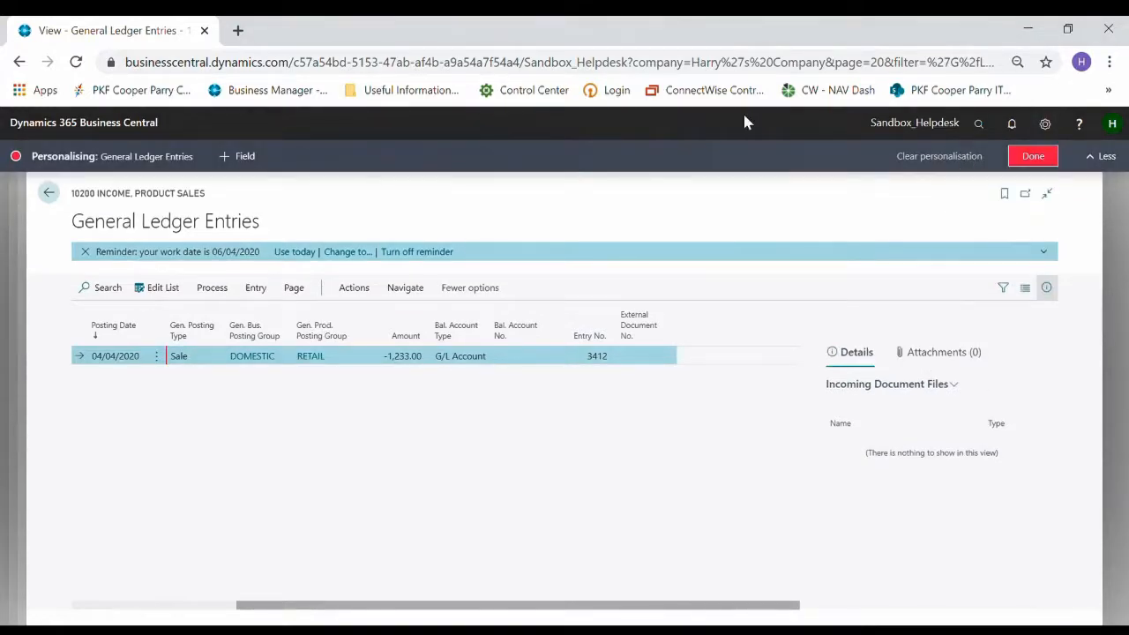
left_click(244, 156)
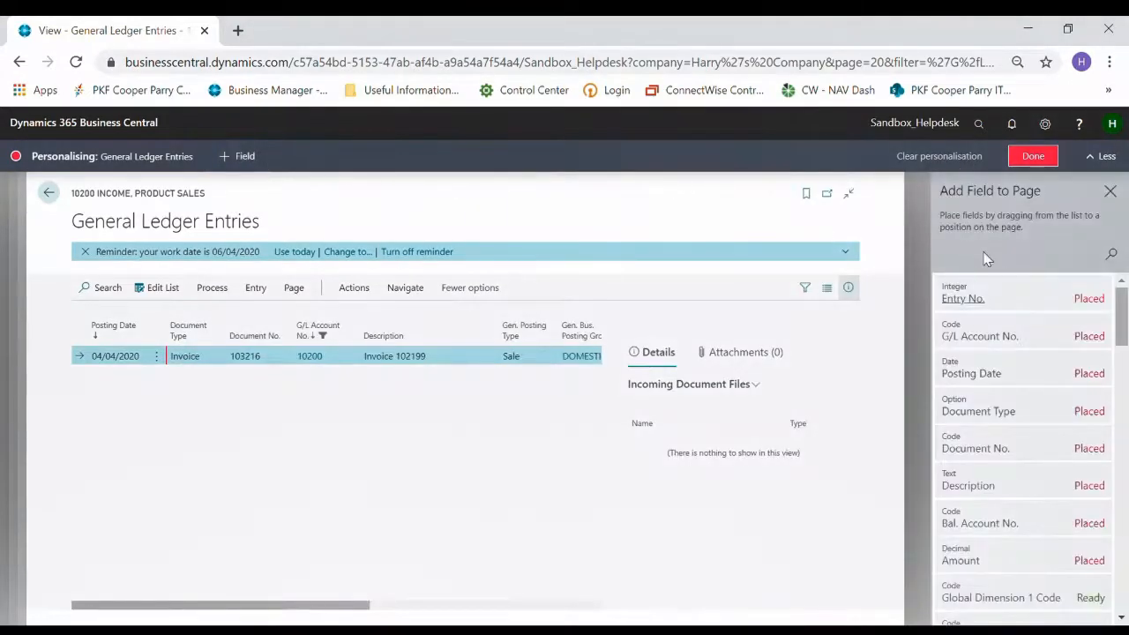
scroll(1014, 414, "down", 3)
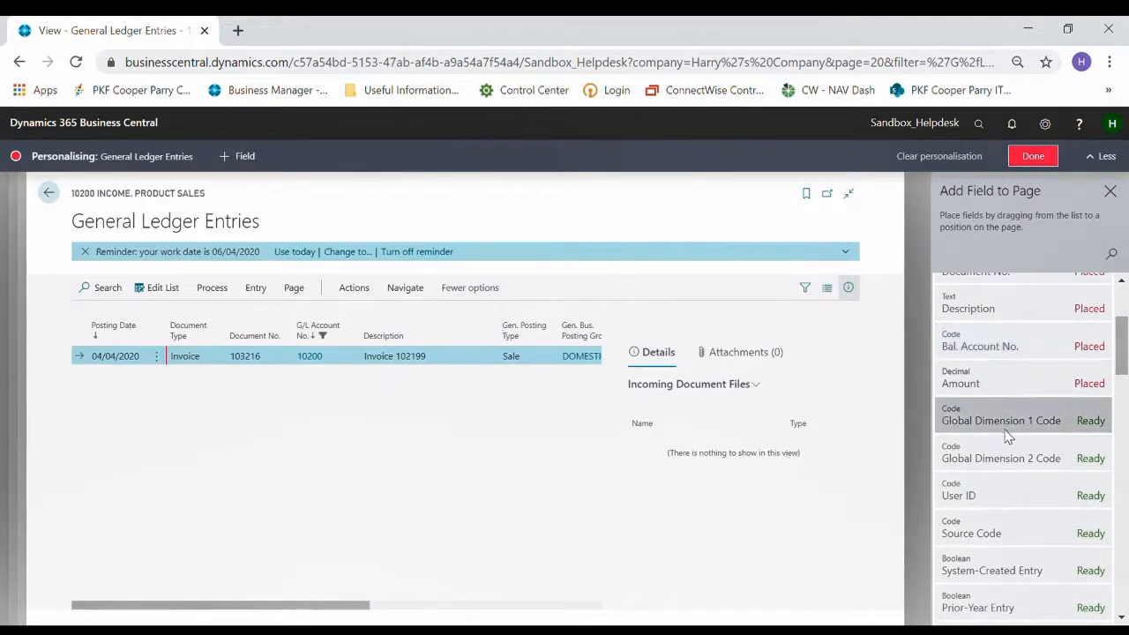
mouse_move(1009, 447)
left_mouse_down()
mouse_move(635, 423)
mouse_move(612, 352)
mouse_move(575, 331)
mouse_move(583, 340)
left_mouse_up()
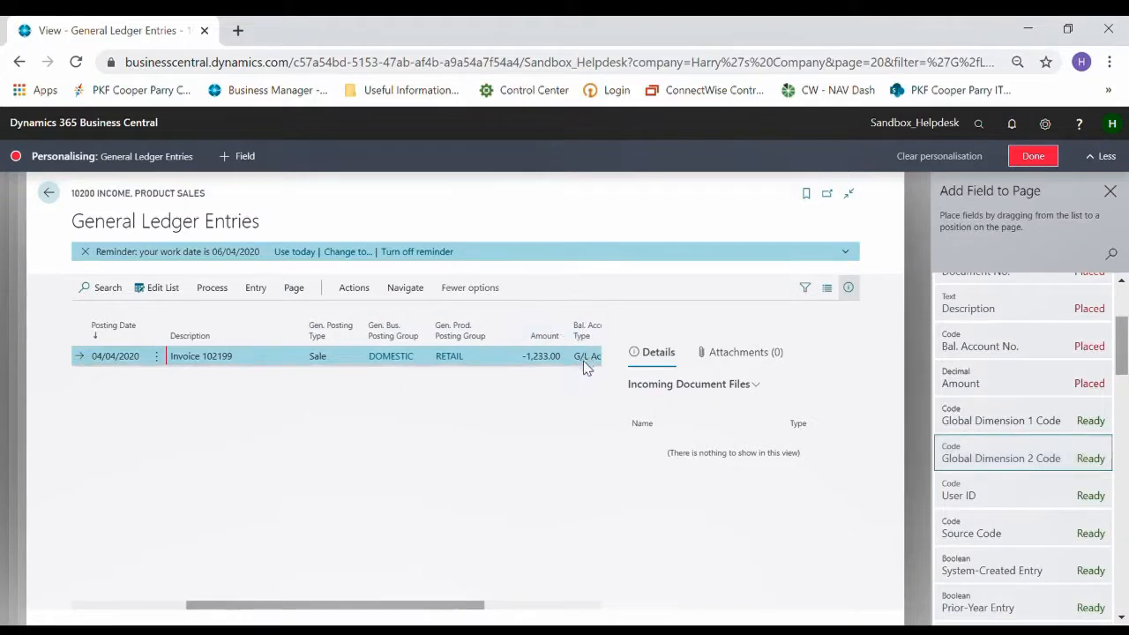
mouse_move(558, 351)
left_mouse_down()
mouse_move(576, 345)
mouse_move(536, 351)
mouse_move(547, 338)
left_mouse_up()
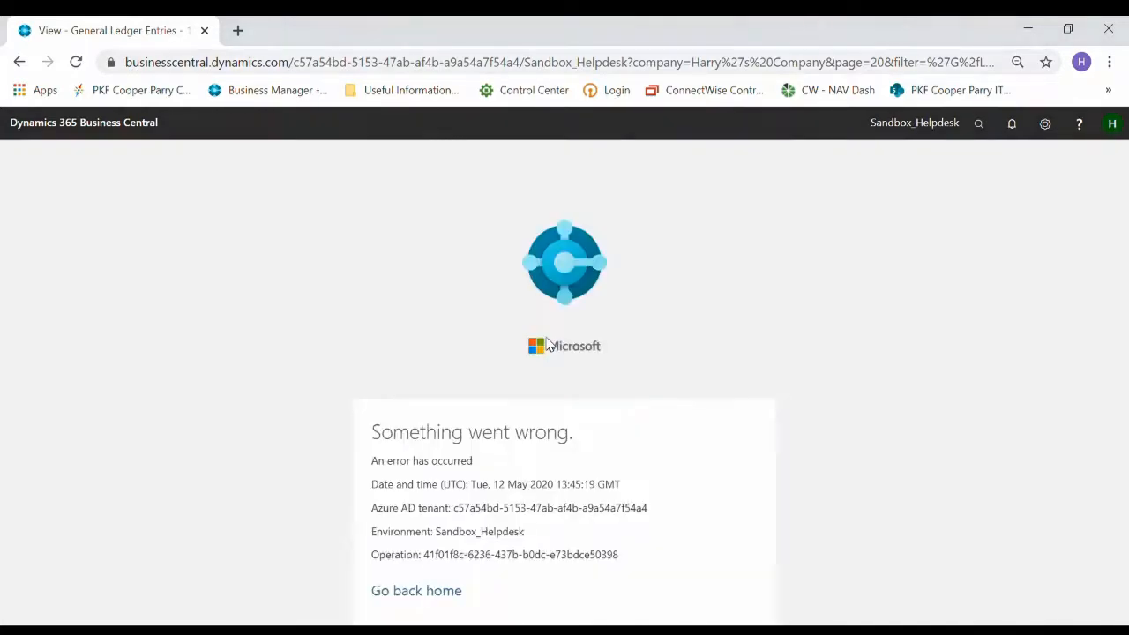
left_click(75, 63)
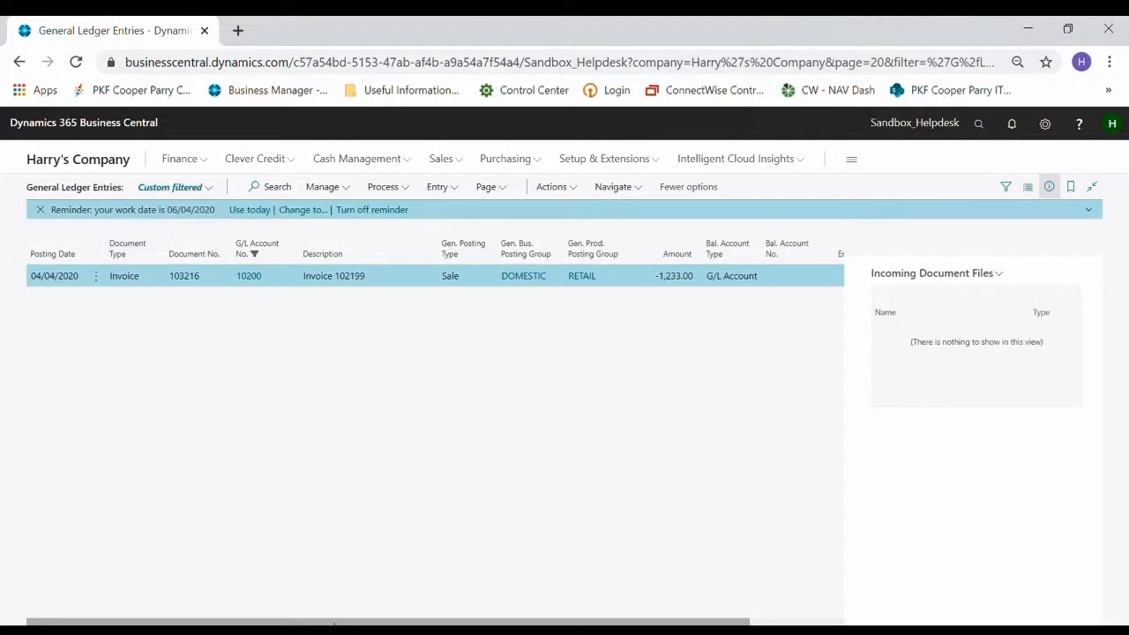
- Personalise the General Ledger Entries list by adding the Department Code field after the Amount column, and finish personalising
left_click_drag(334, 622, 680, 608)
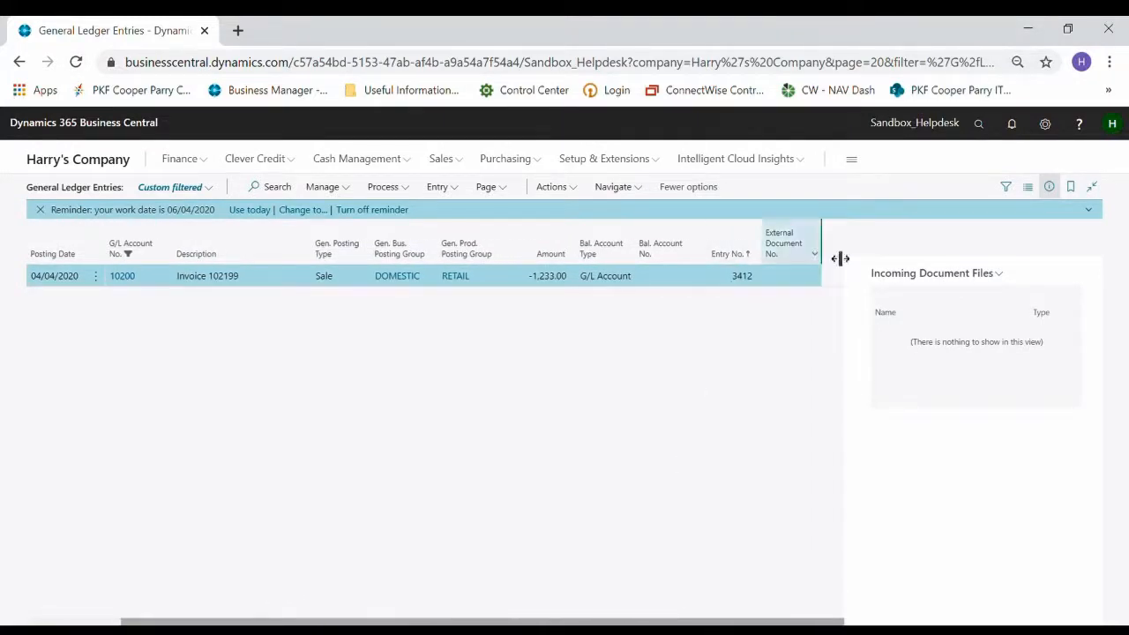
left_click(1045, 123)
left_click(1006, 161)
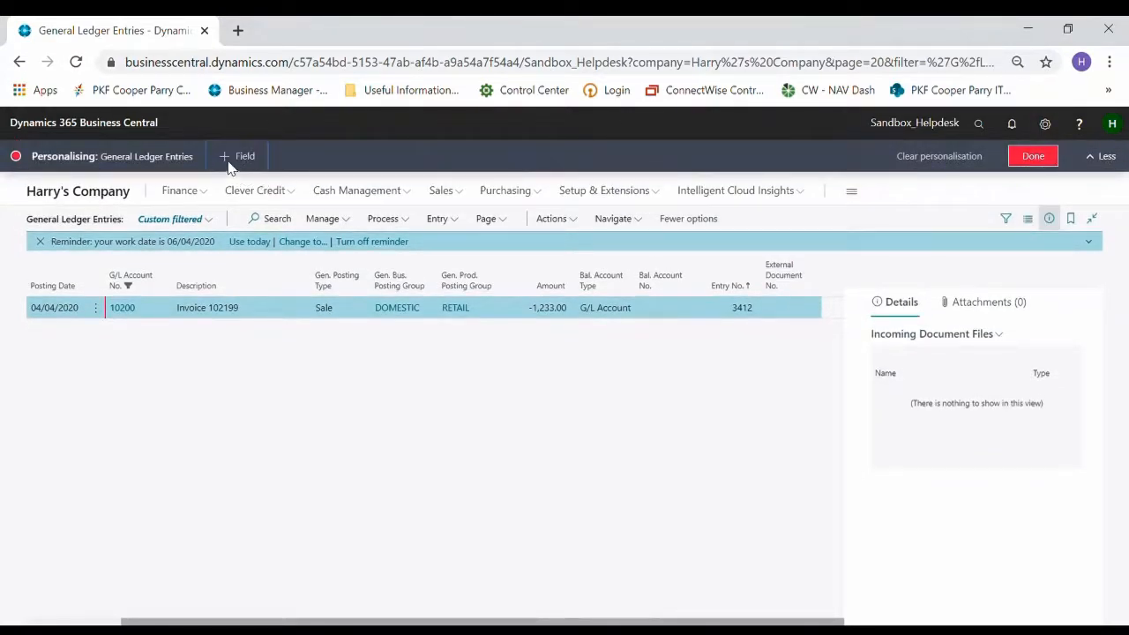
left_click(231, 159)
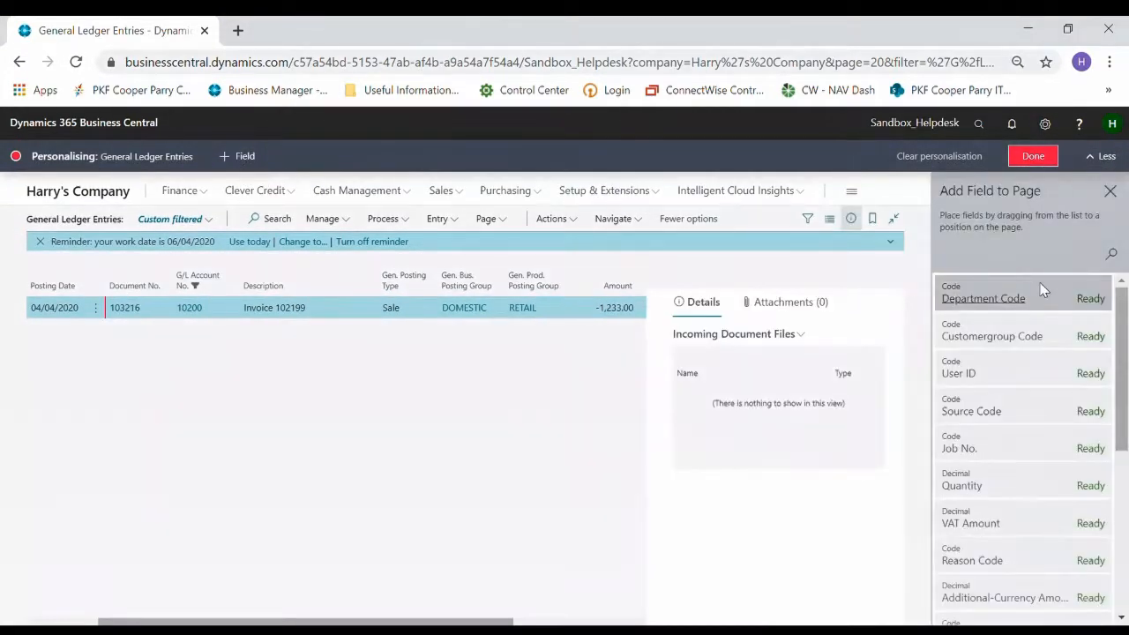
mouse_move(1041, 287)
left_mouse_down()
mouse_move(914, 301)
mouse_move(639, 303)
mouse_move(650, 294)
mouse_move(1078, 328)
mouse_move(579, 386)
left_mouse_up()
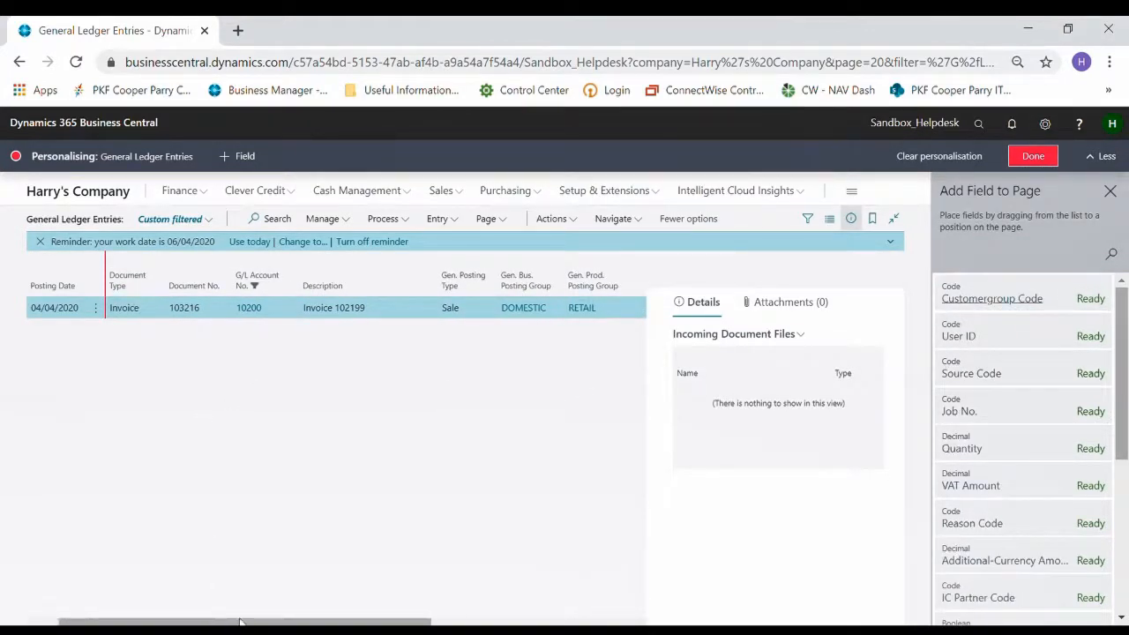
left_click_drag(240, 623, 484, 612)
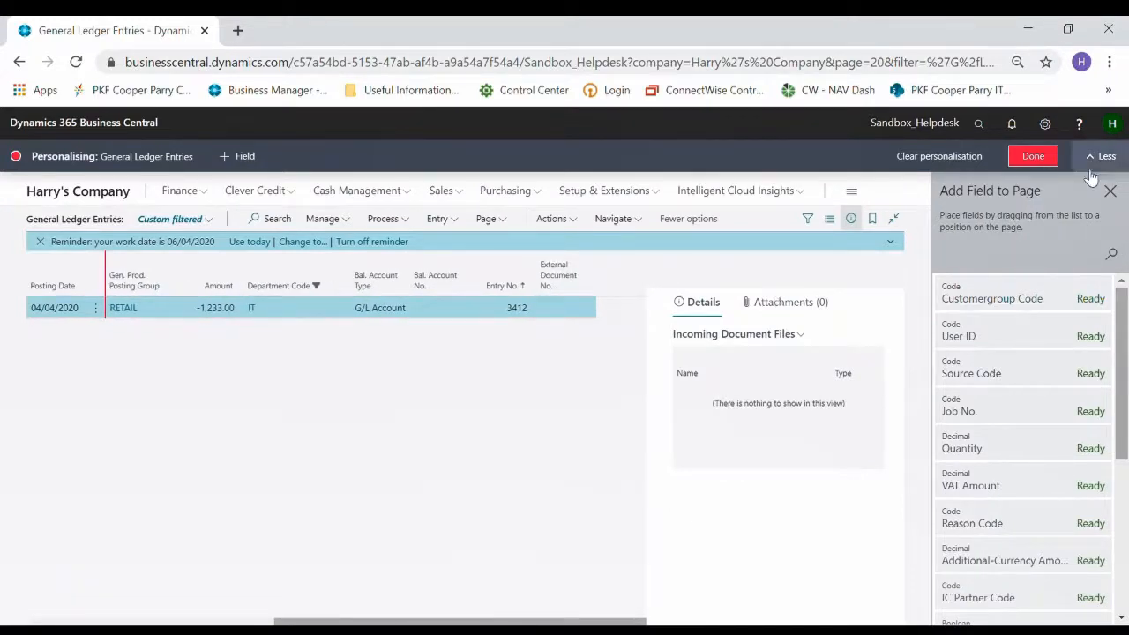
left_click(1110, 190)
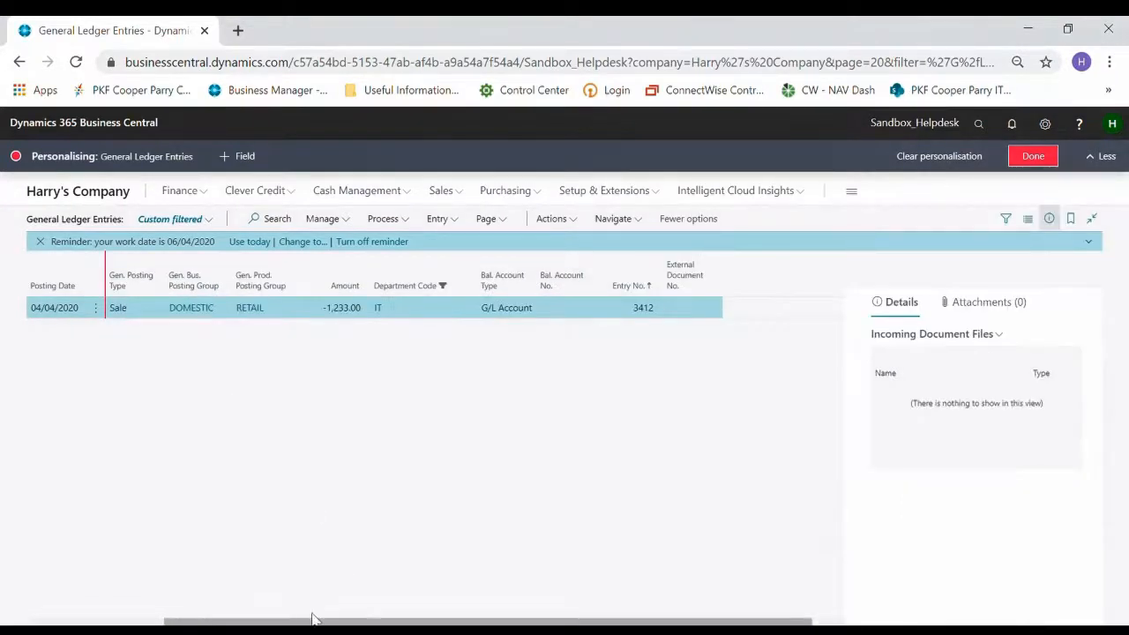
left_click_drag(312, 620, 175, 617)
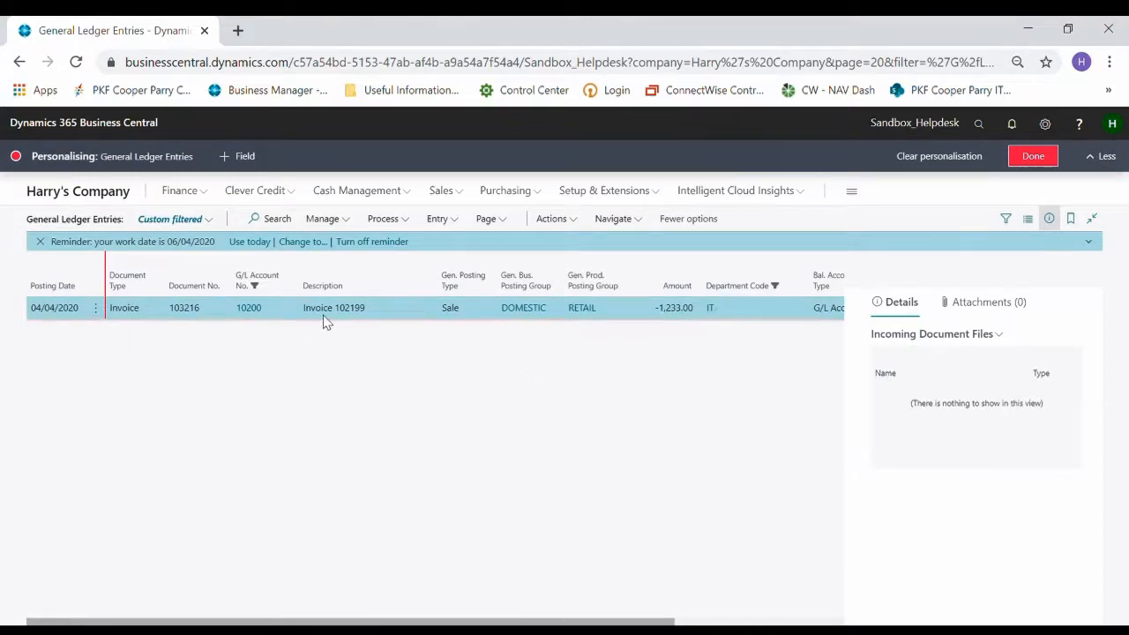
left_click(716, 311)
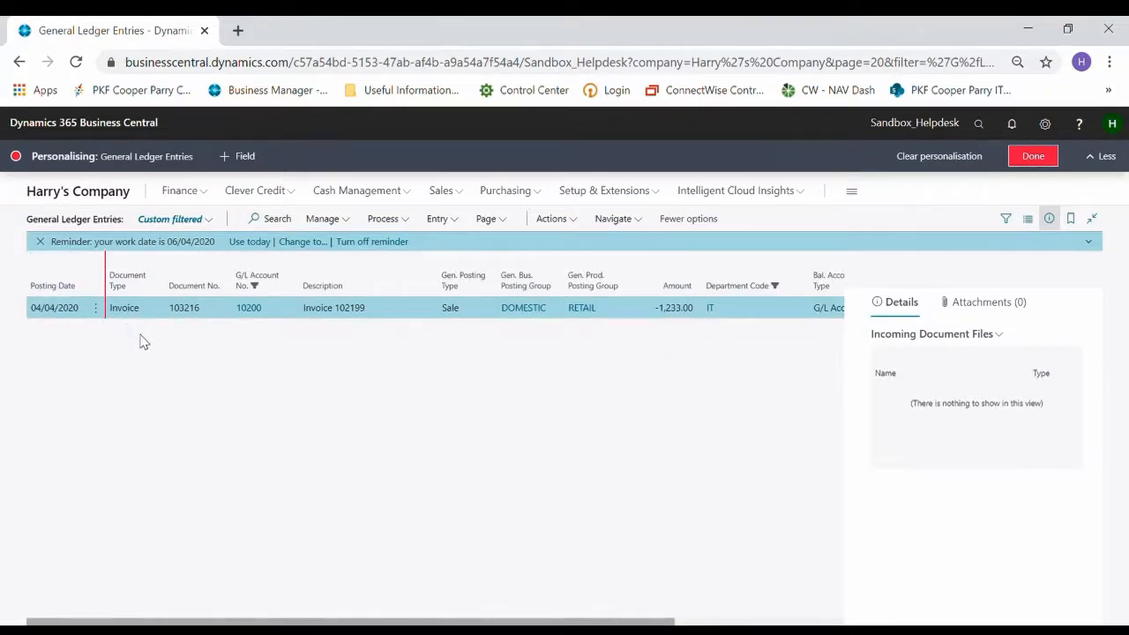
left_click(1034, 156)
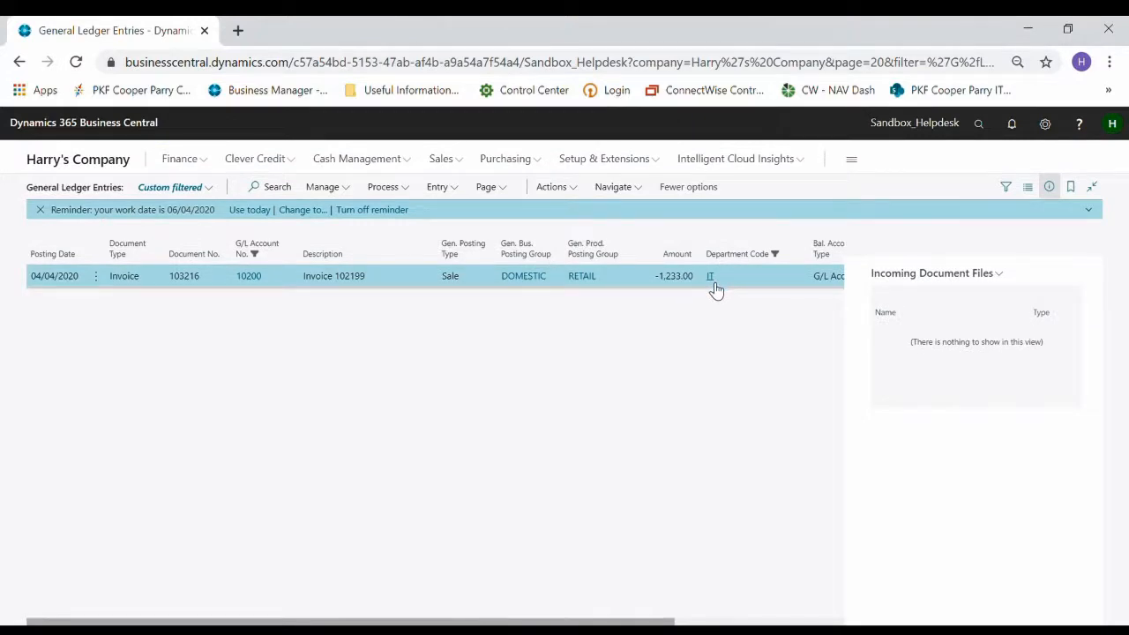
mouse_move(729, 255)
- Leave the ledger entries, search for "chart of accounts" and open the Chart of Accounts list again
left_click(19, 63)
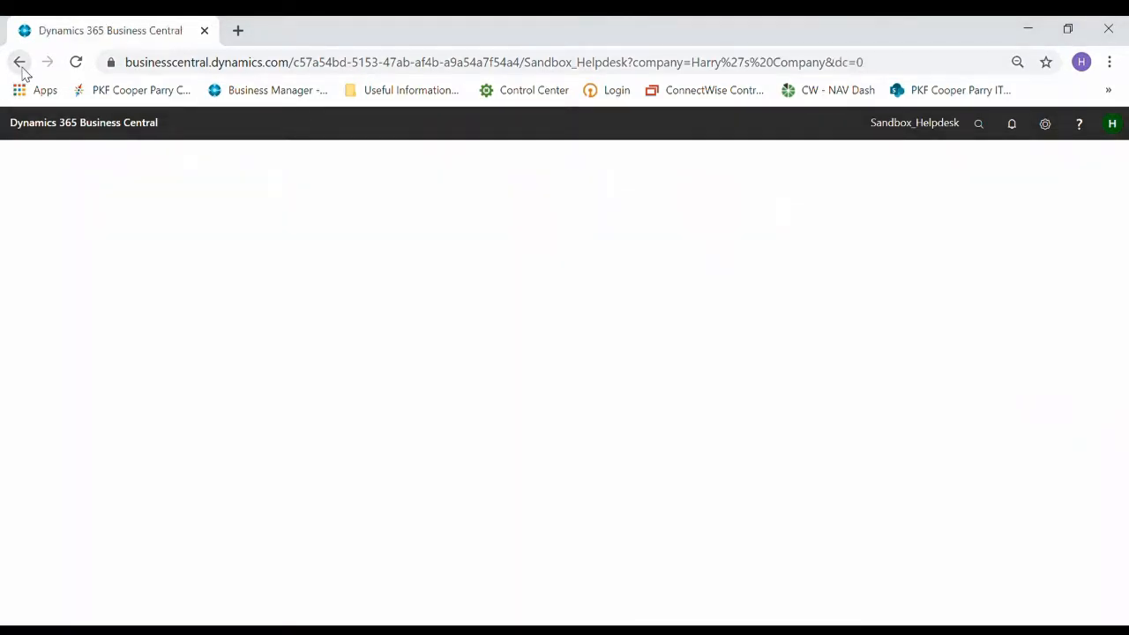
left_click(979, 126)
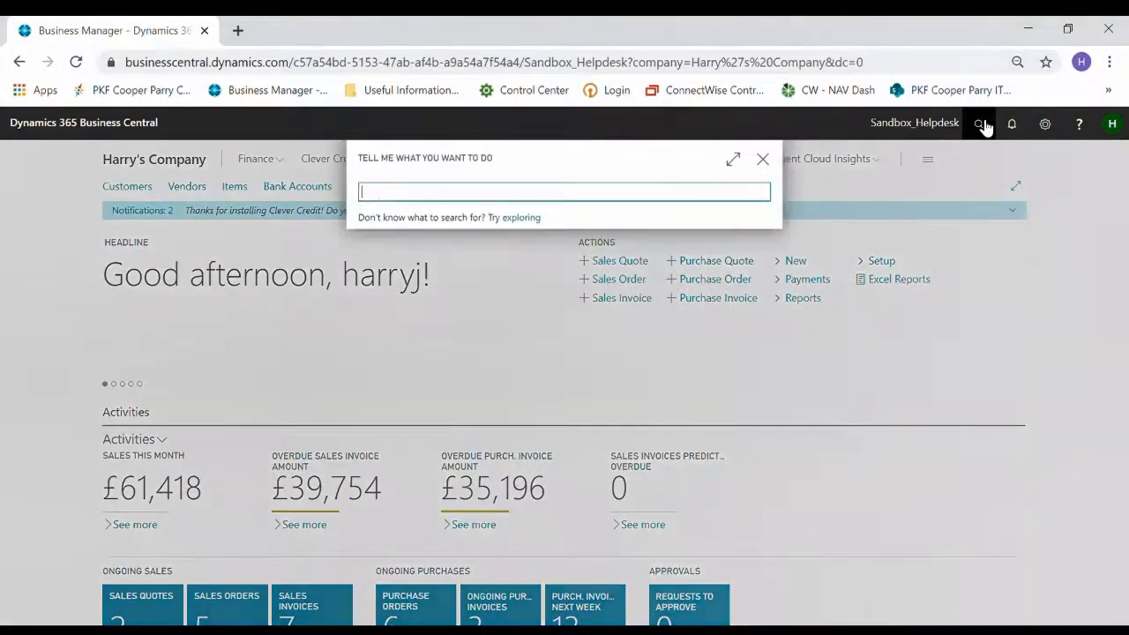
type("chart of account")
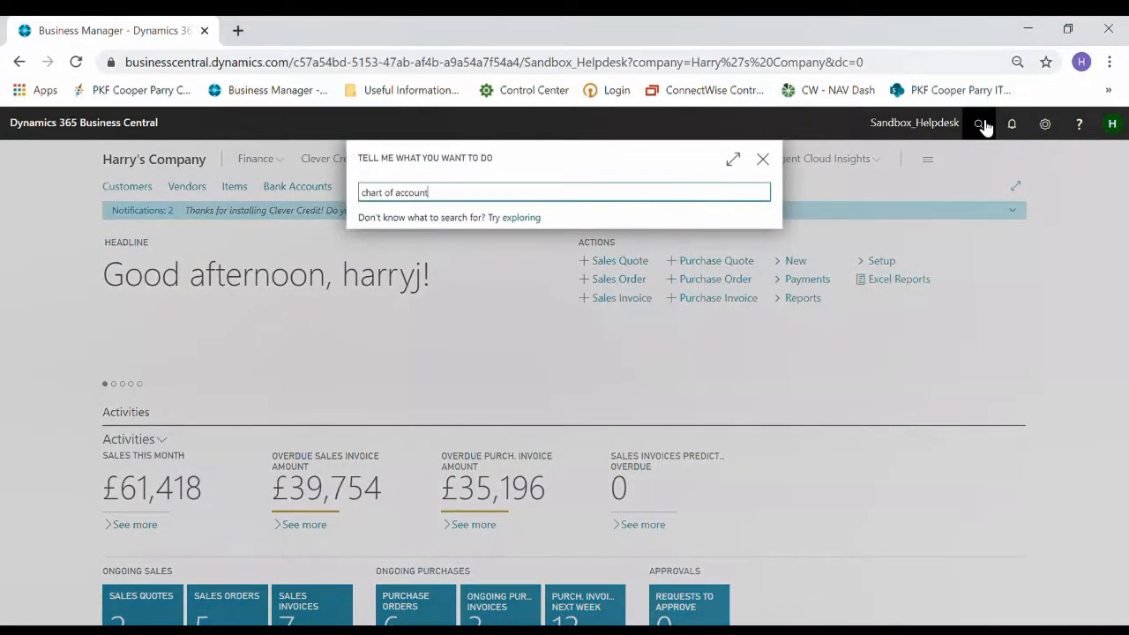
type("s")
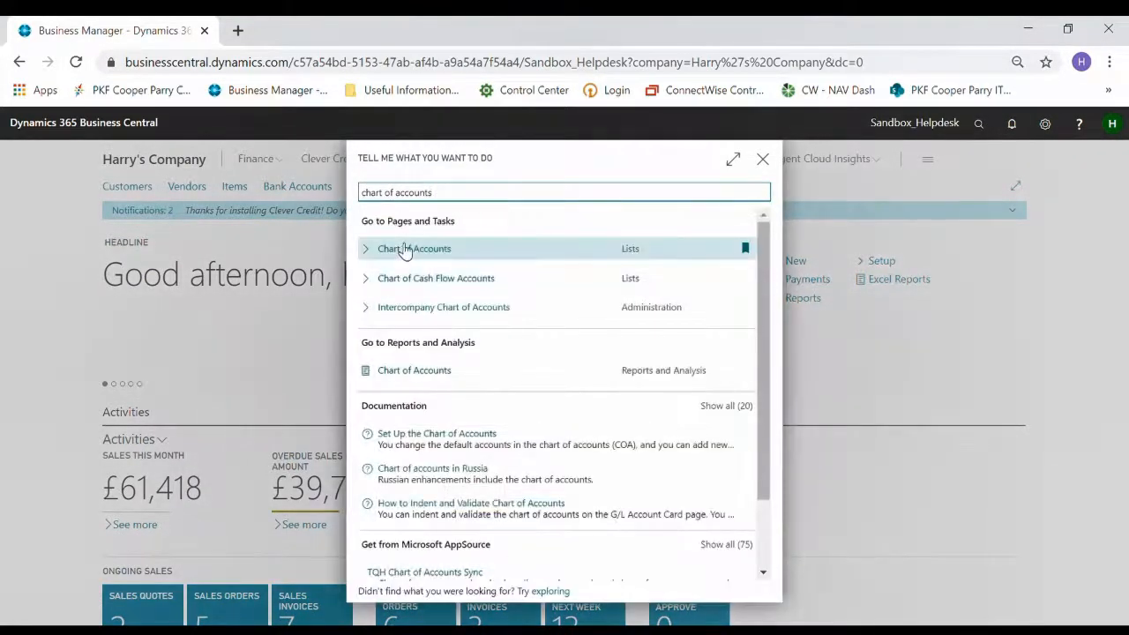
left_click(404, 250)
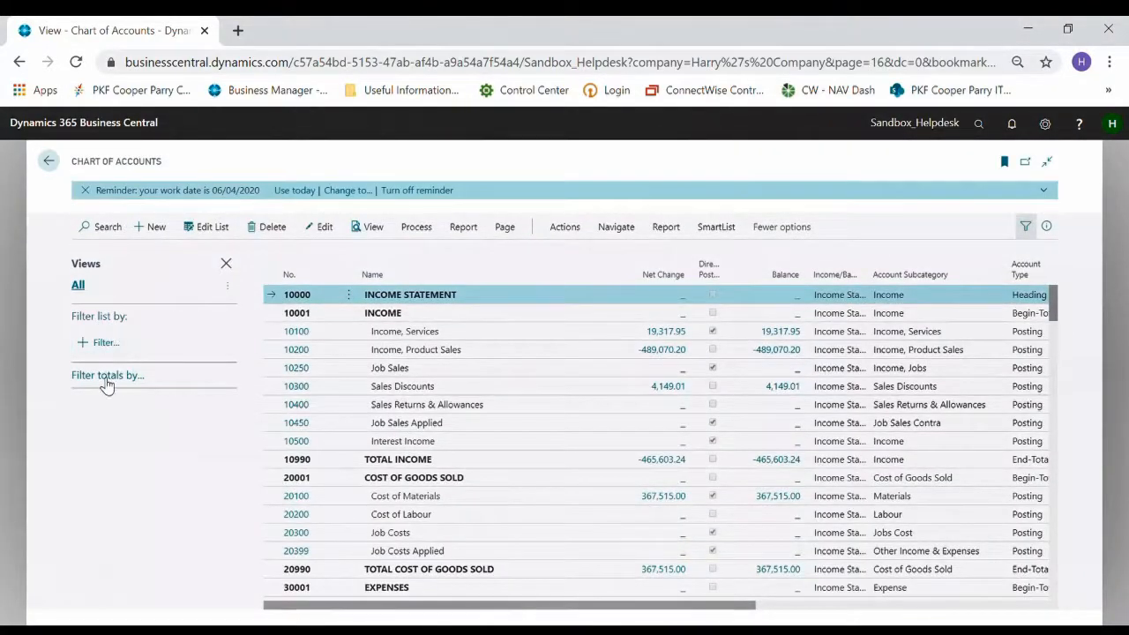
- Try to filter the account totals with a Department Filter of IT
left_click(98, 371)
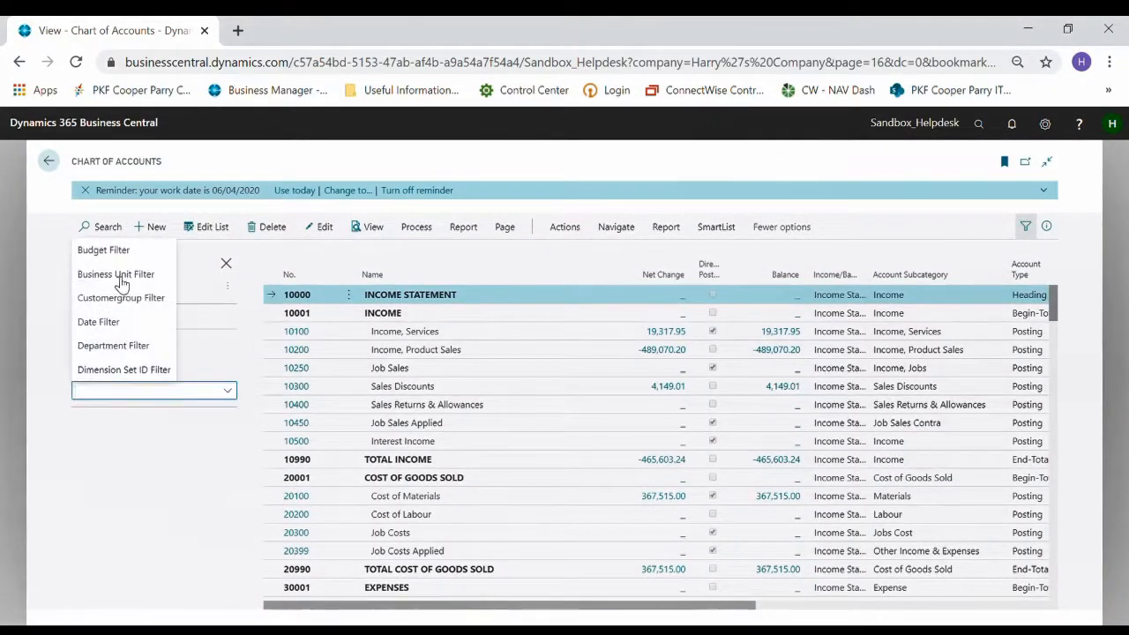
left_click(114, 348)
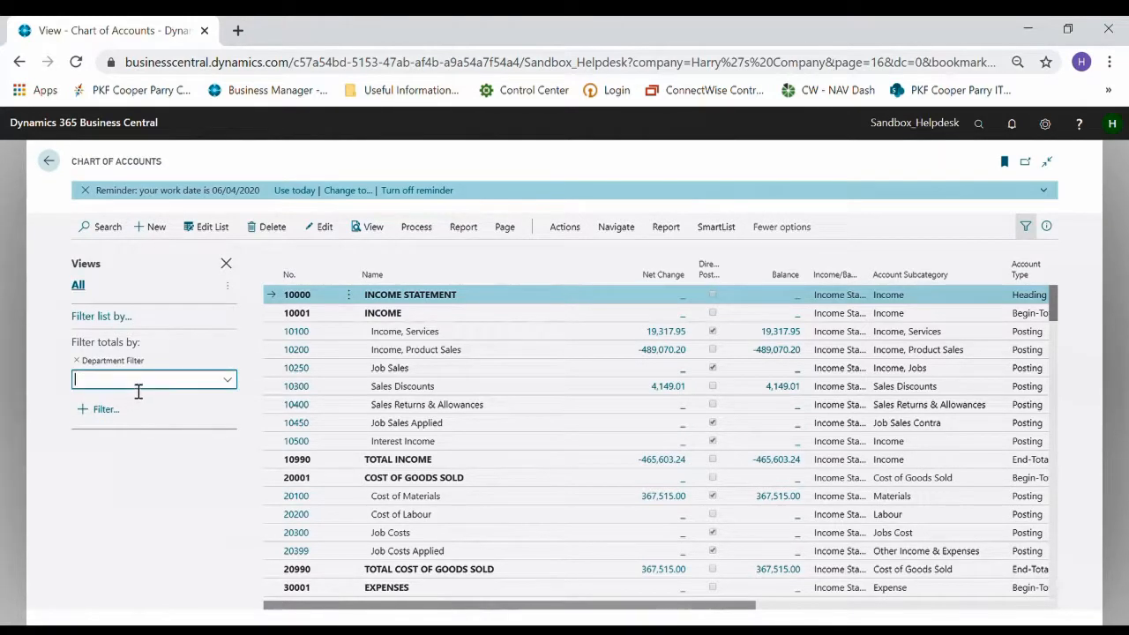
left_click(138, 386)
type("IT")
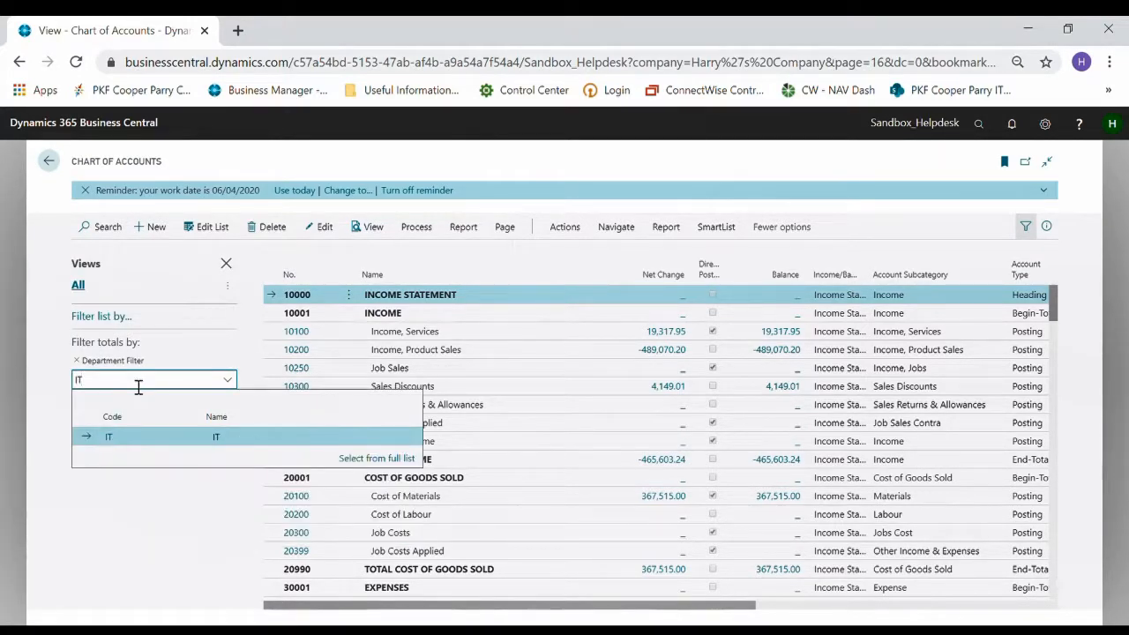
left_click(109, 441)
left_click(106, 441)
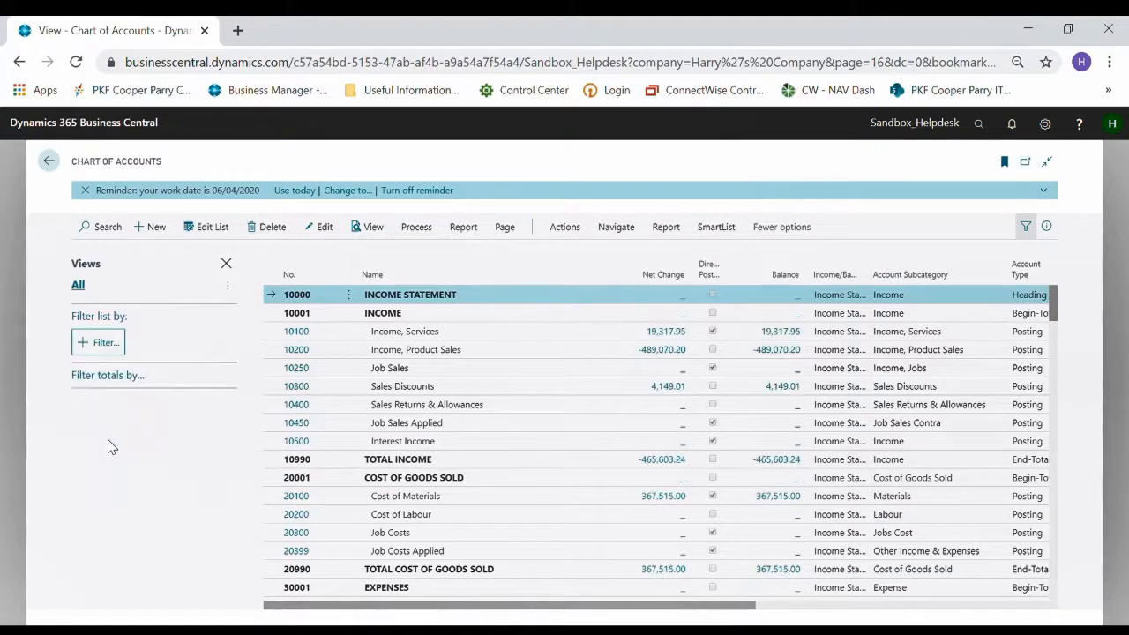
- Filter the chart of accounts totals again by department, setting the Department Filter to IT
left_click(109, 376)
left_click(105, 370)
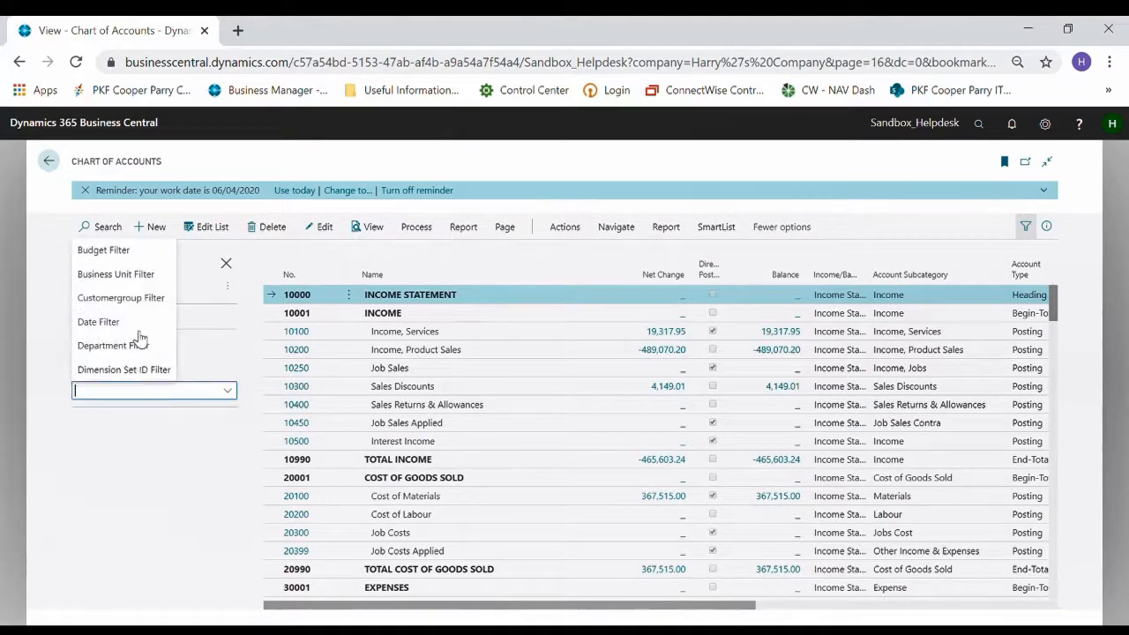
key("Return")
type("IT")
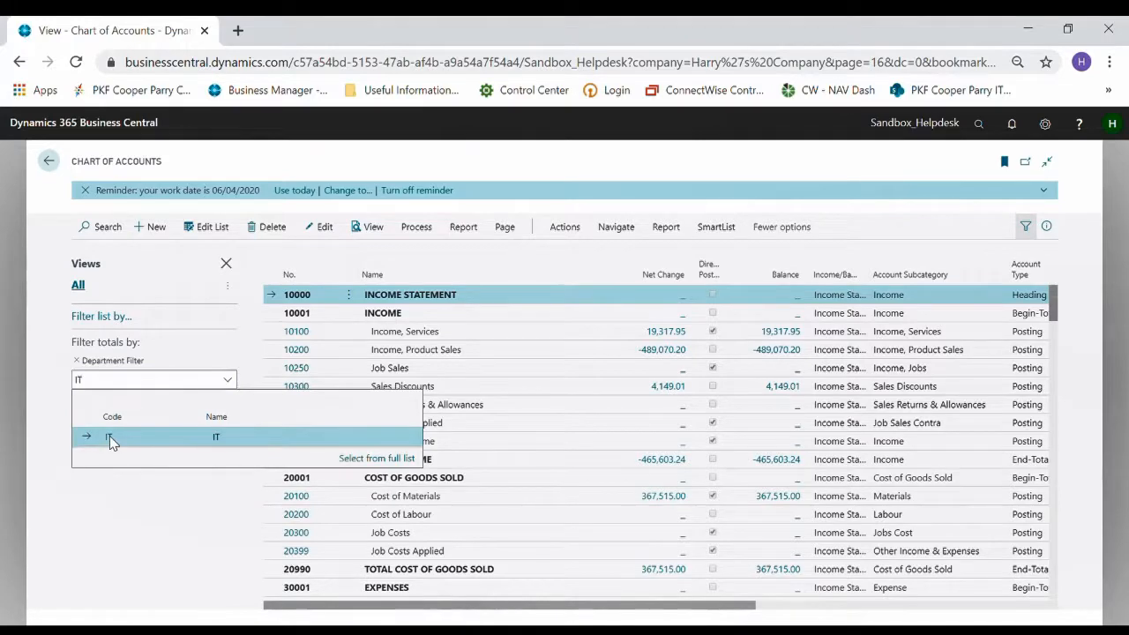
left_click(109, 436)
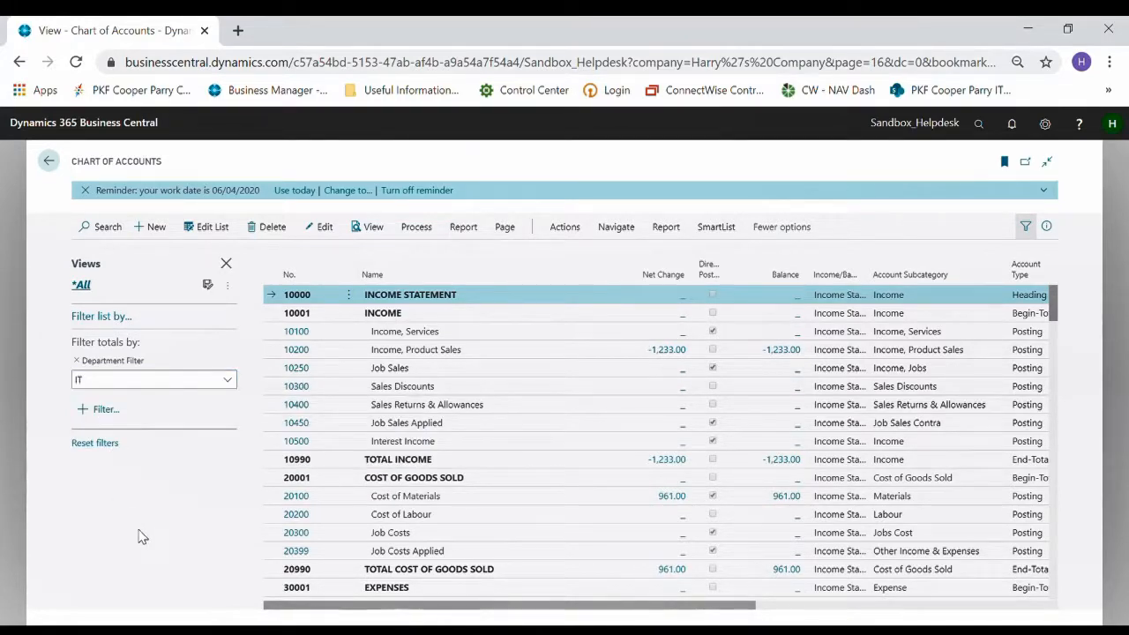
- Look through the filtered totals, open the general ledger entries behind the Cost of Materials net change, and return to the chart of accounts
scroll(686, 456, "down", 3)
scroll(685, 456, "up", 5)
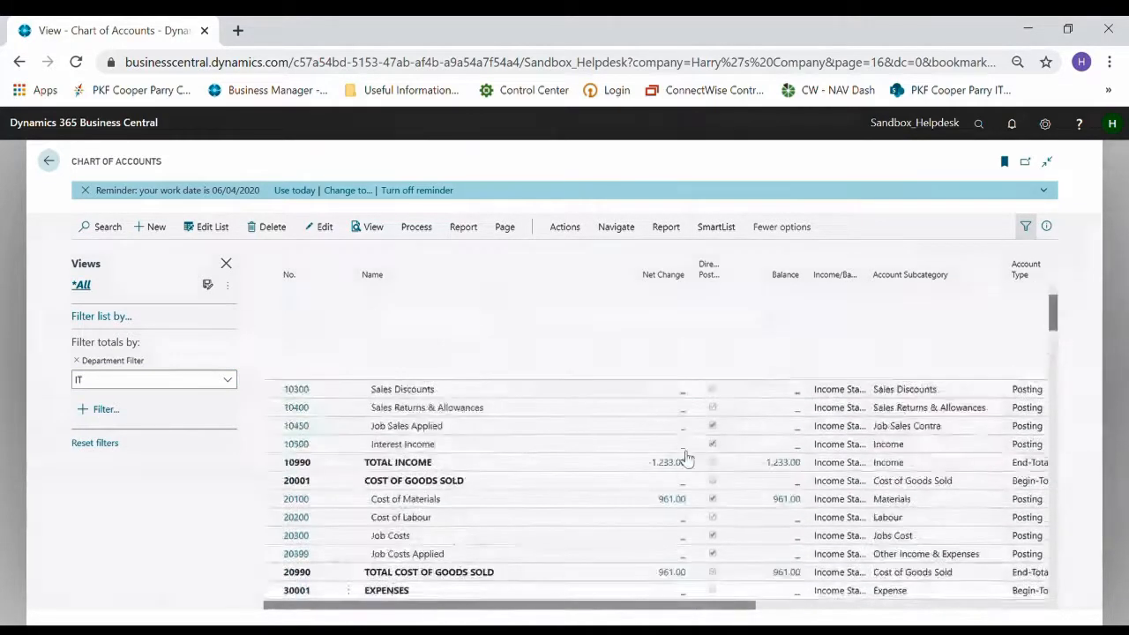
left_click(683, 499)
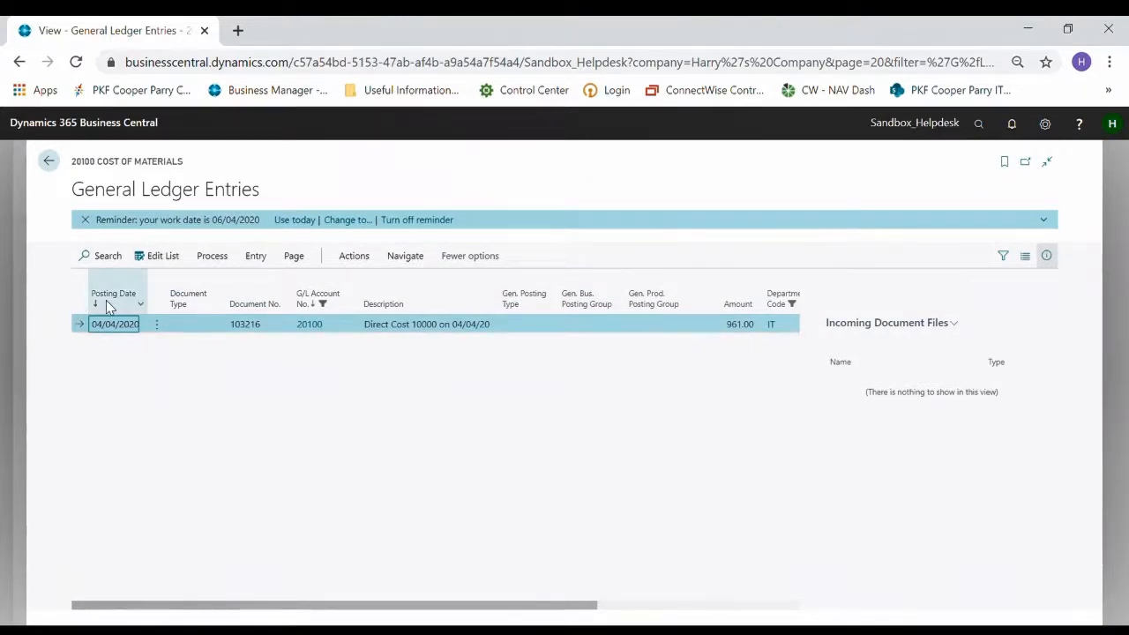
left_click(49, 161)
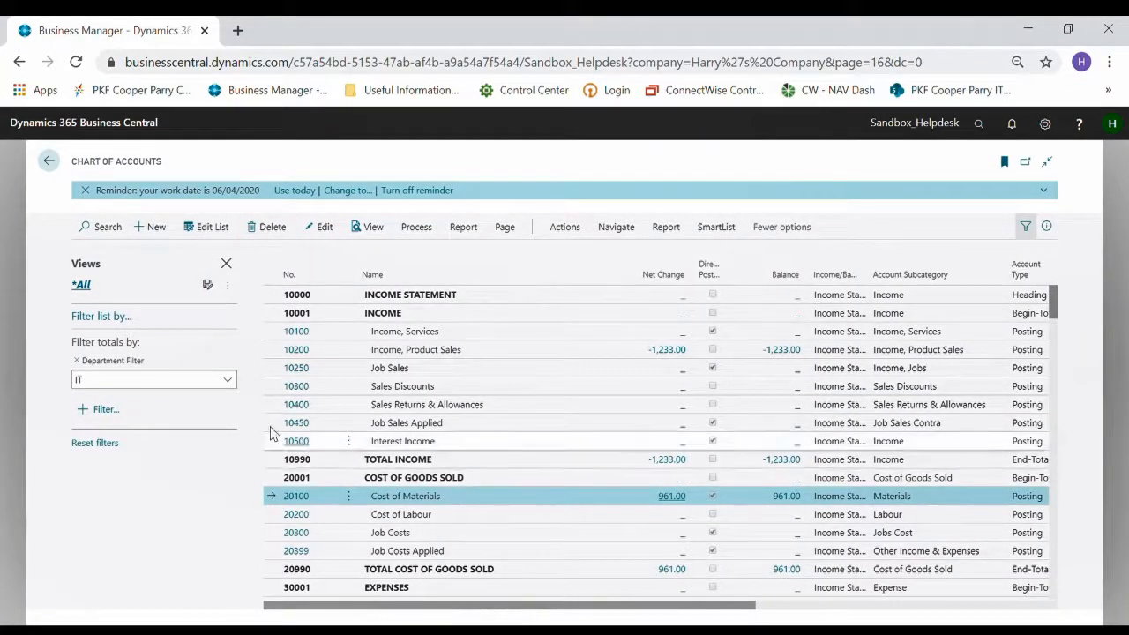
- Hide and redisplay the filter pane, and open the G/L account card of 10100 Income, Services
left_click(226, 263)
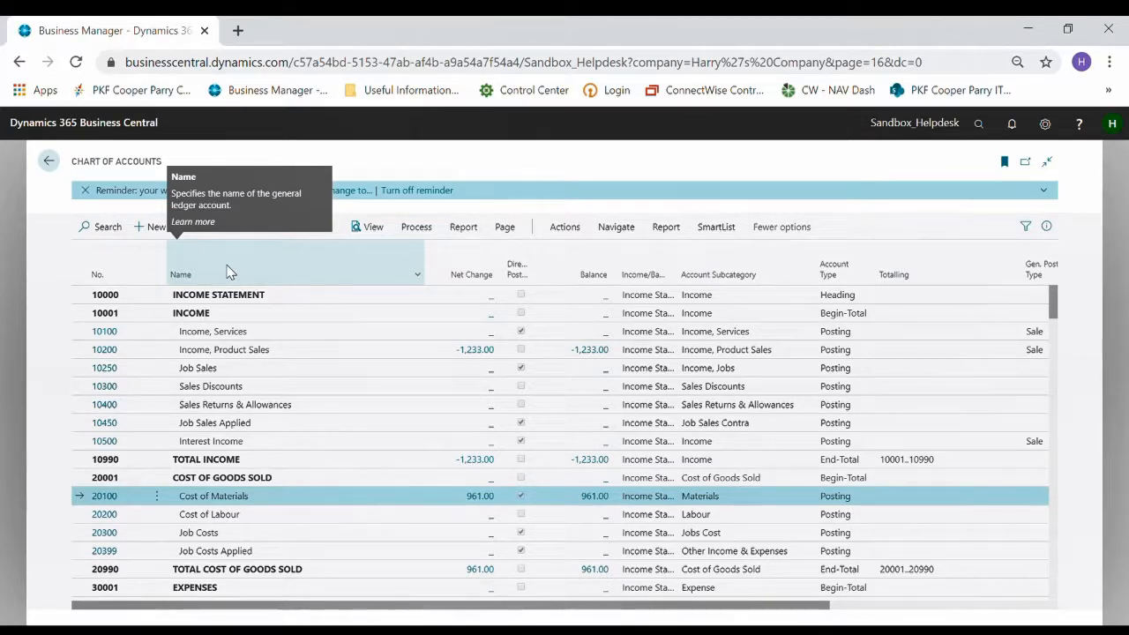
left_click(1028, 230)
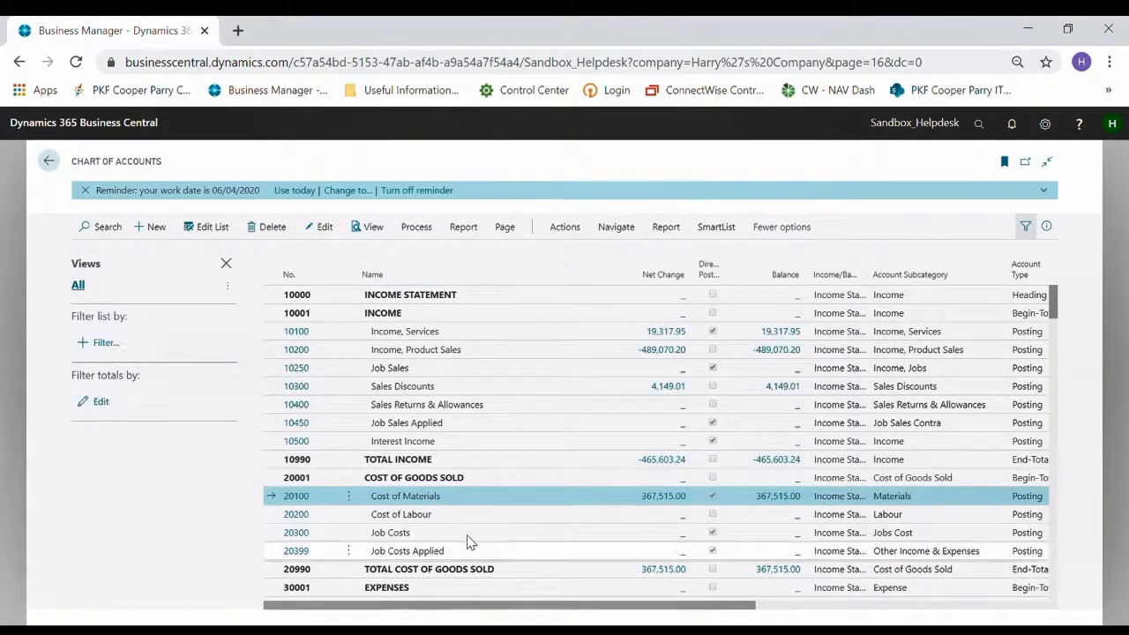
left_click(298, 332)
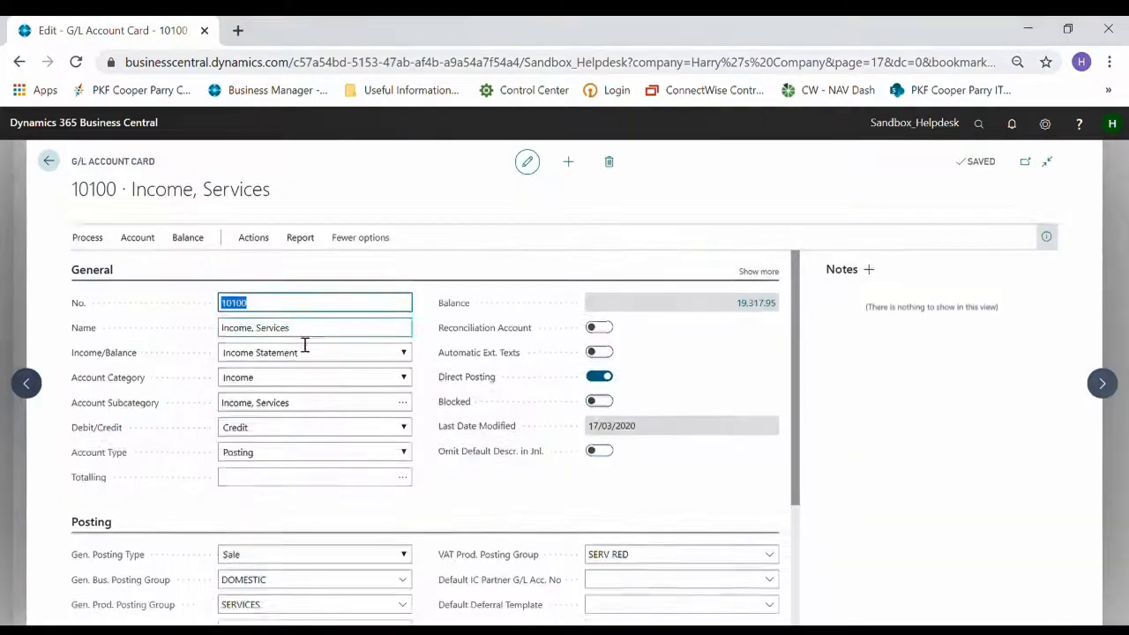
- Open the default dimensions of G/L account 10100 and add a line for the DEPARTMENT dimension
left_click(269, 260)
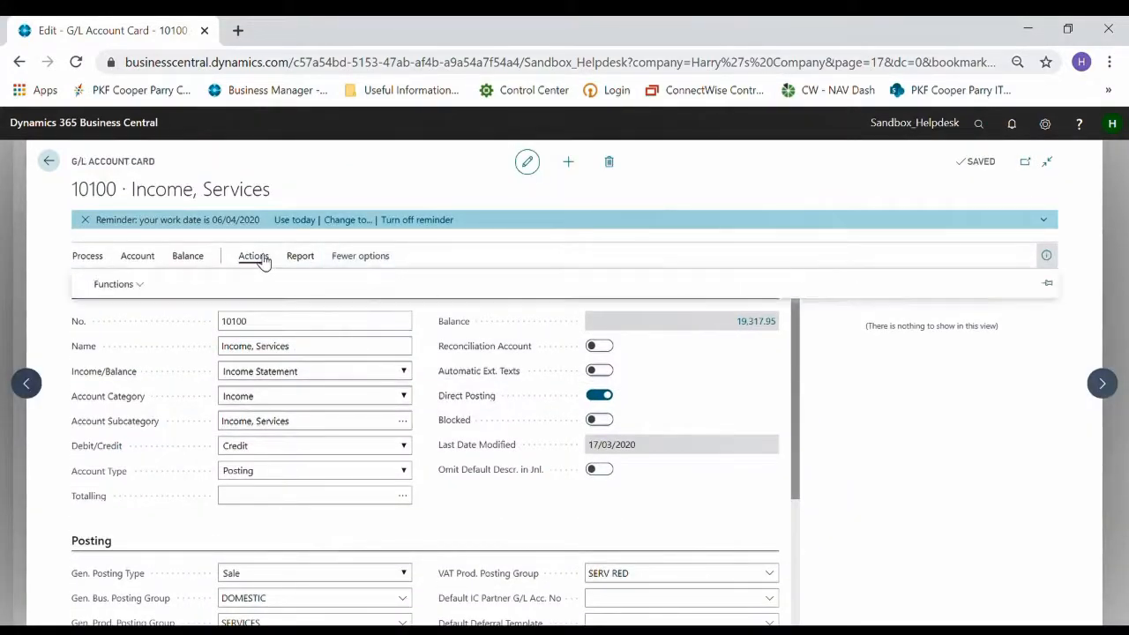
left_click(130, 281)
left_click(137, 261)
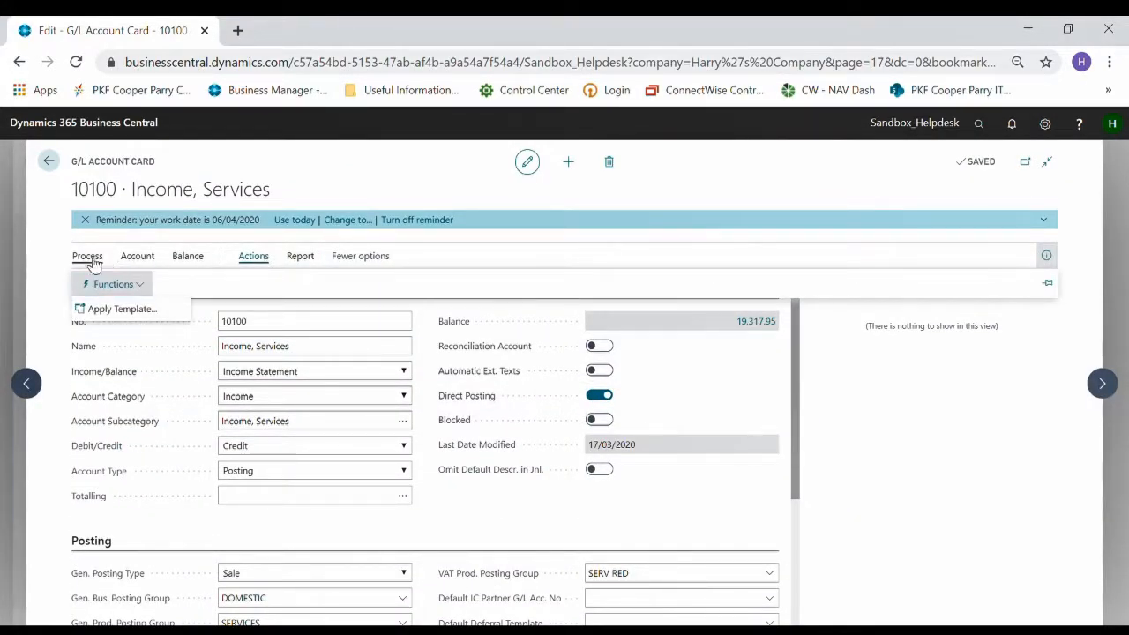
left_click(150, 259)
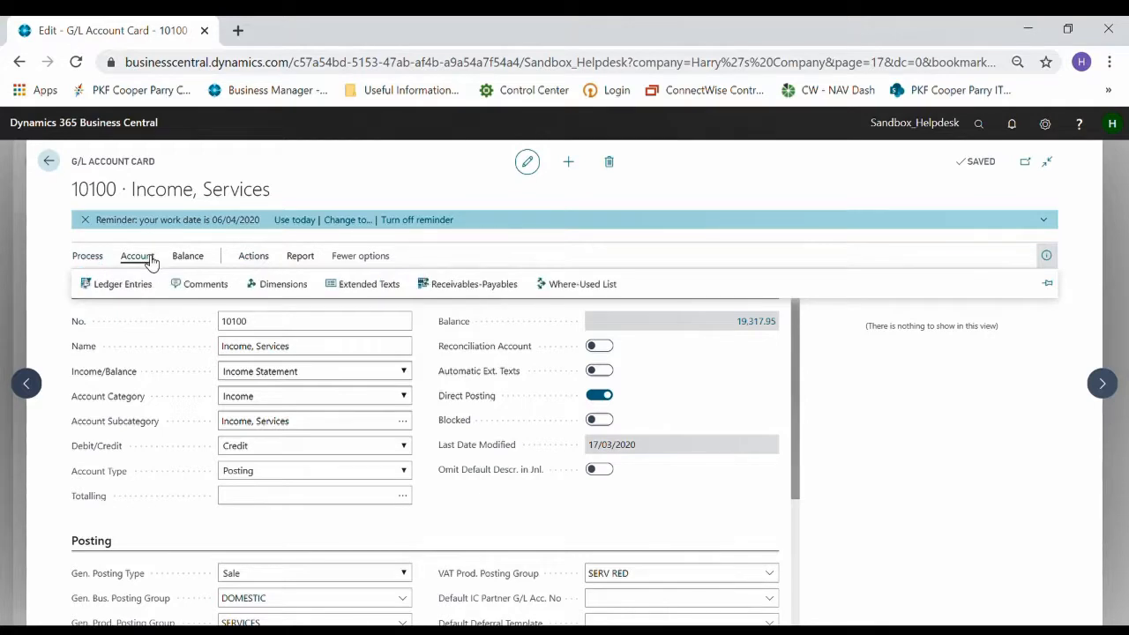
left_click(284, 287)
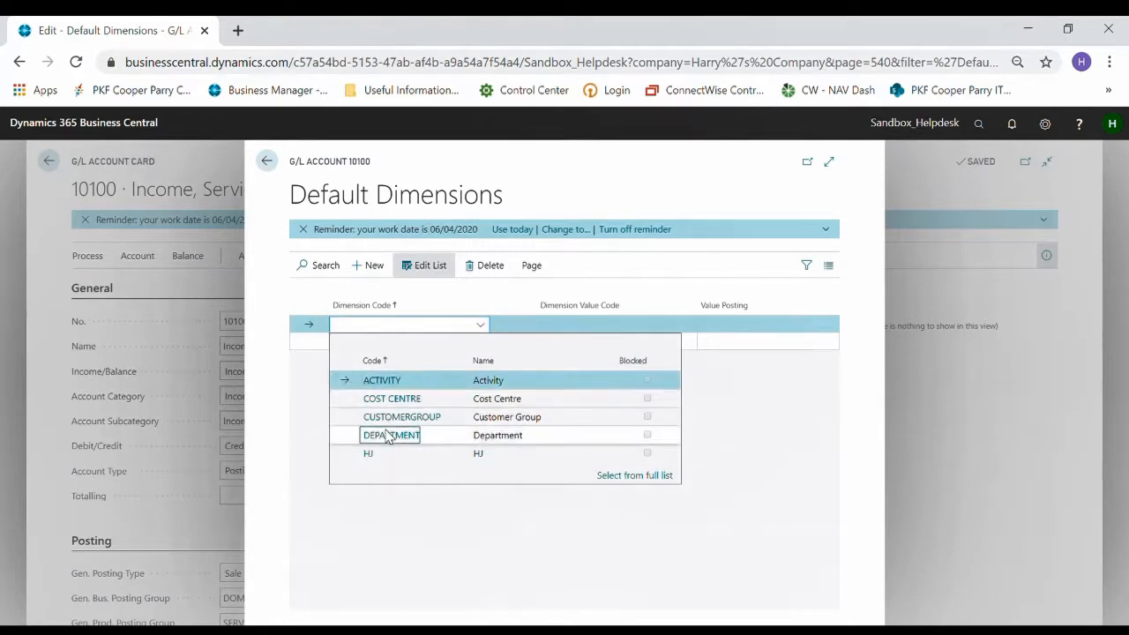
left_click(379, 436)
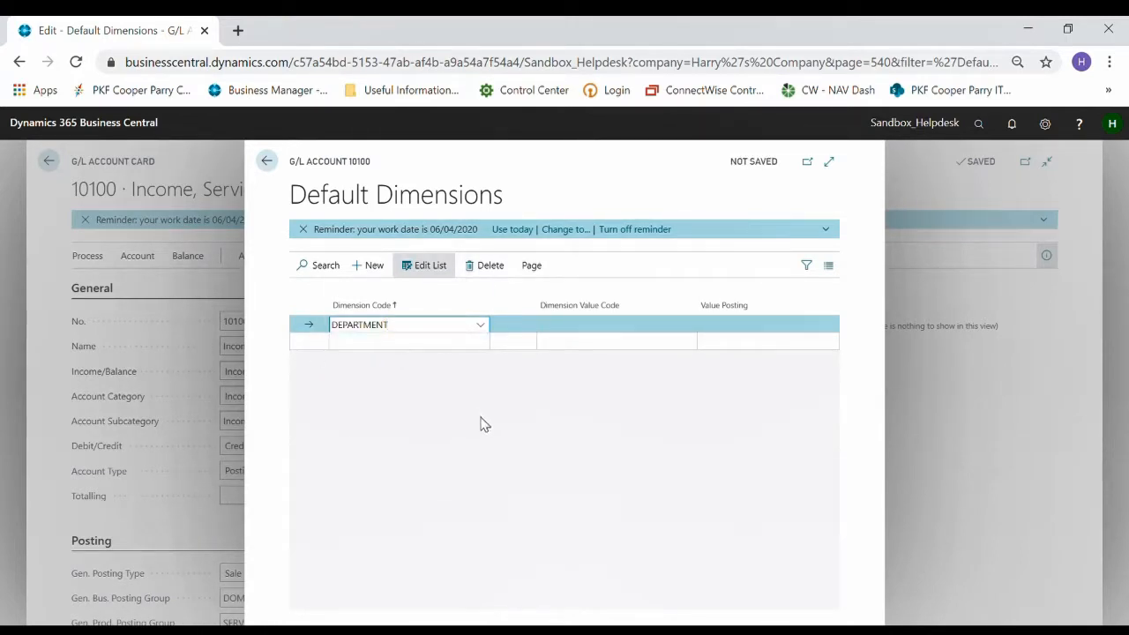
- Leave the DEPARTMENT line's dimension value blank and set its Value Posting to Code Mandatory
left_click(602, 328)
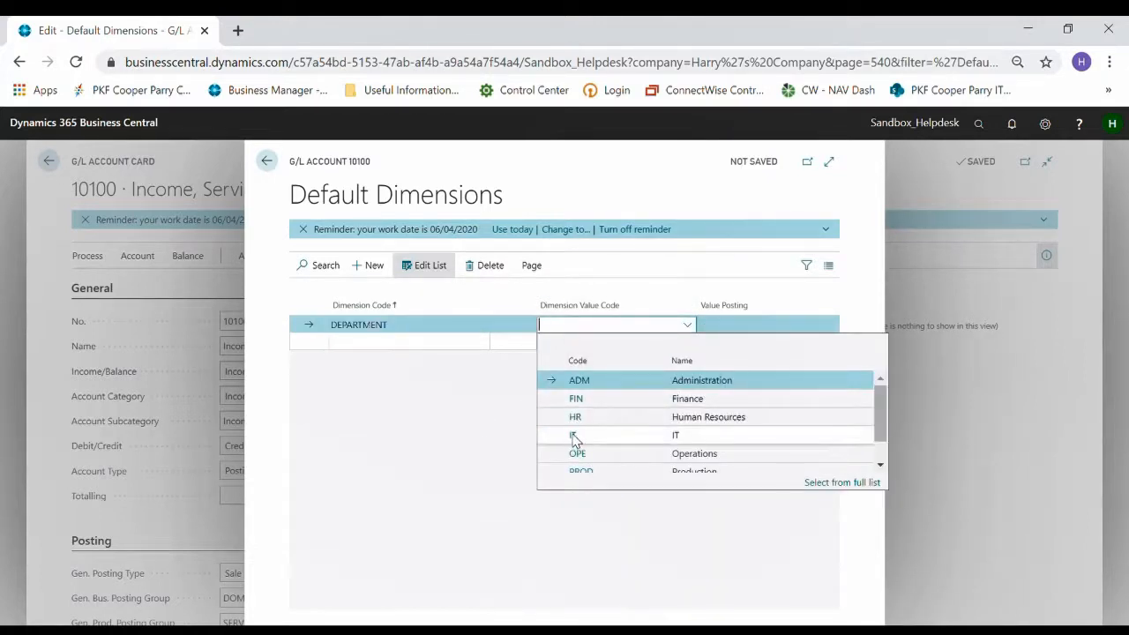
left_click(439, 379)
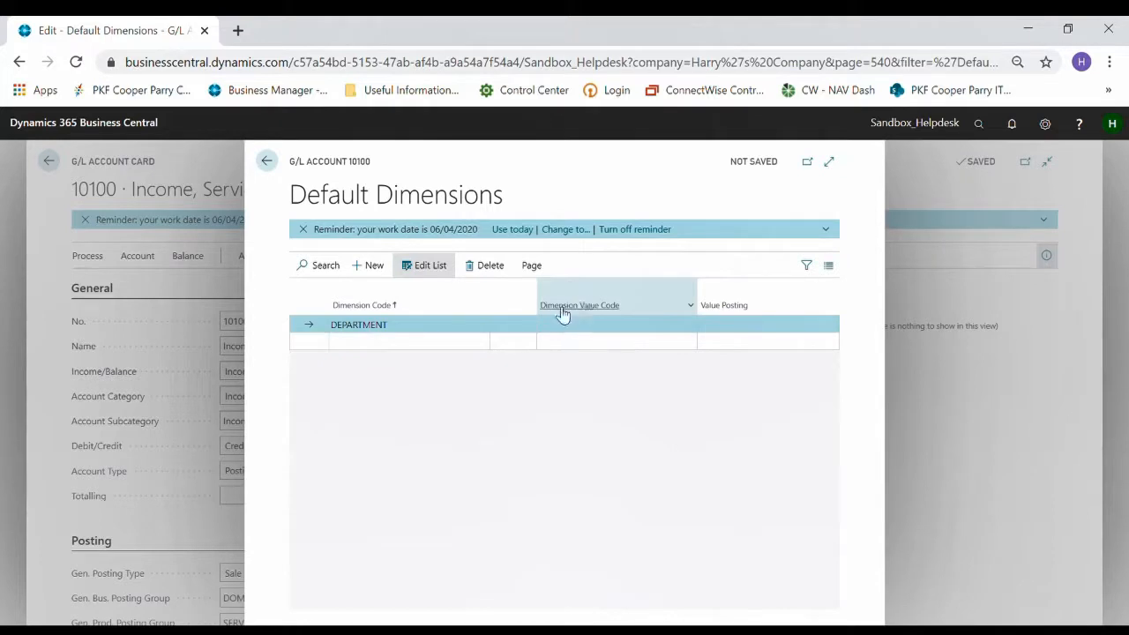
left_click(796, 327)
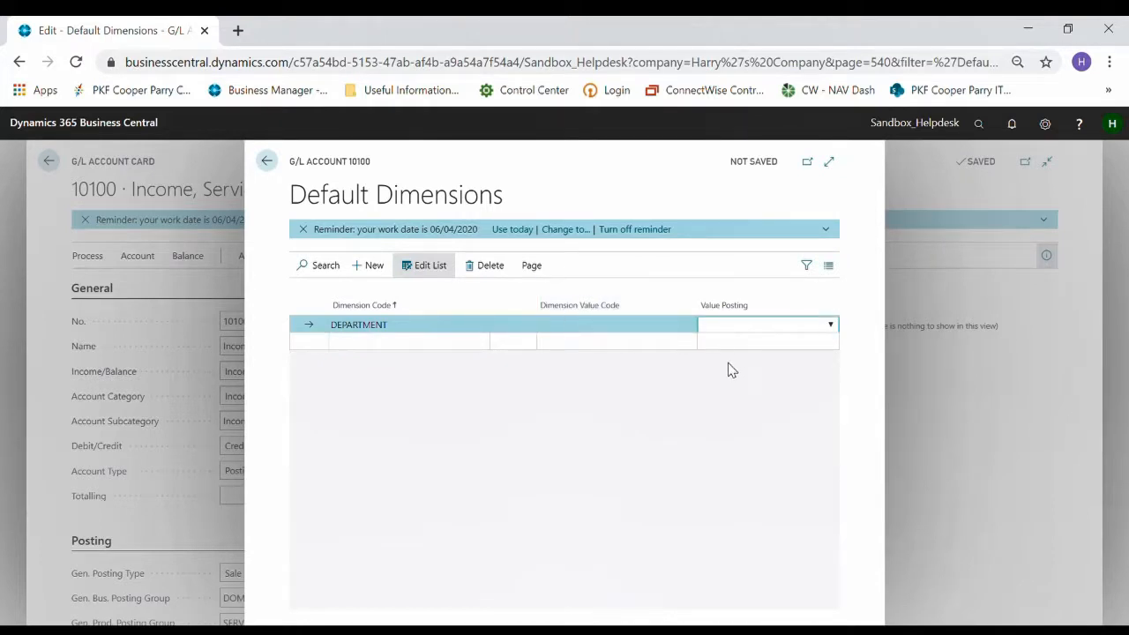
left_click(729, 351)
left_click(532, 427)
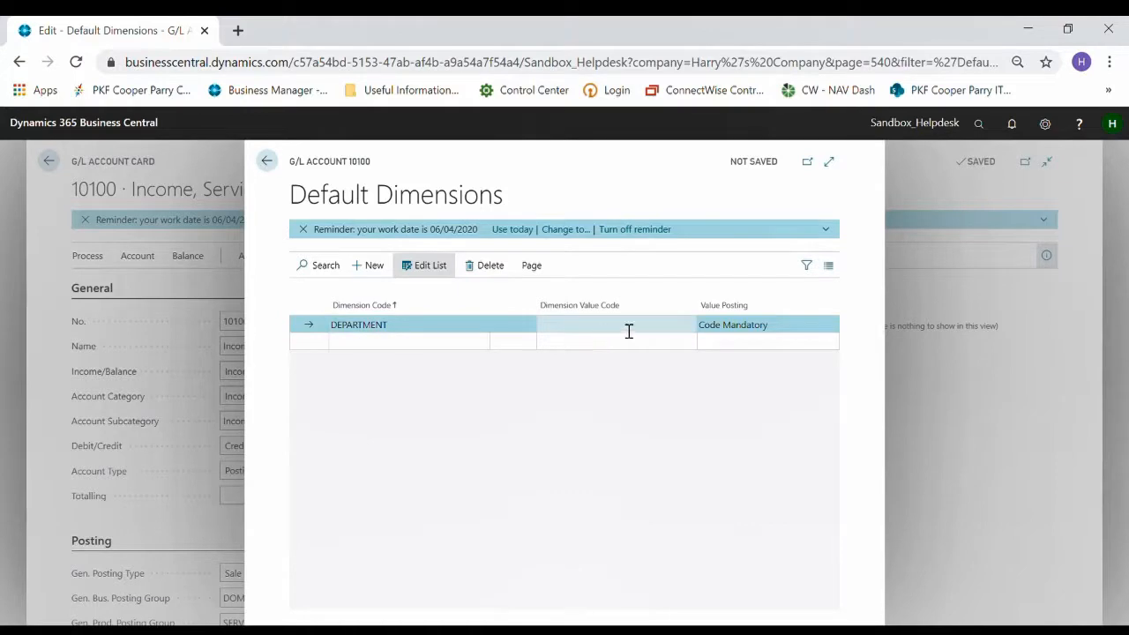
- Set the DEPARTMENT line's Value Posting to Same Code and its Dimension Value Code to IT
left_click(712, 328)
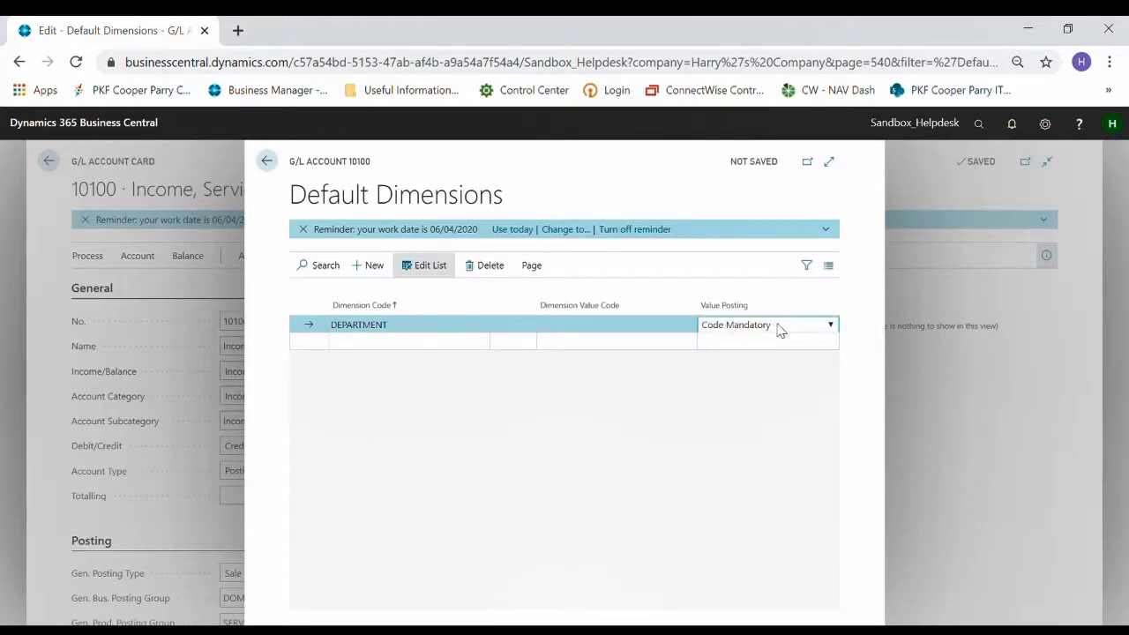
left_click(720, 367)
left_click(601, 328)
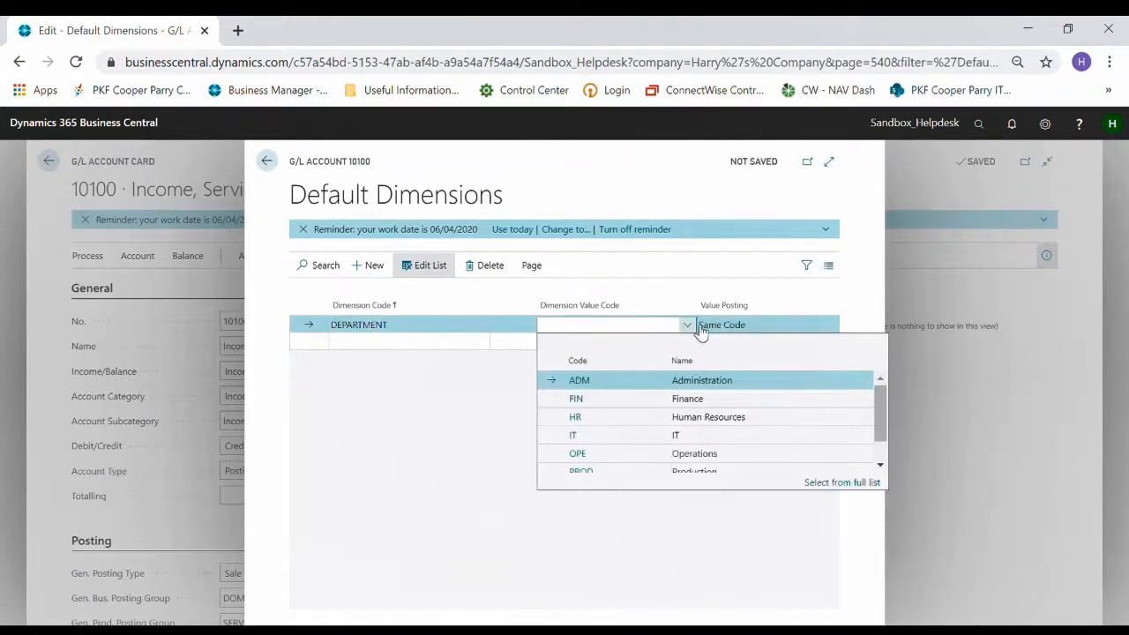
left_click(573, 434)
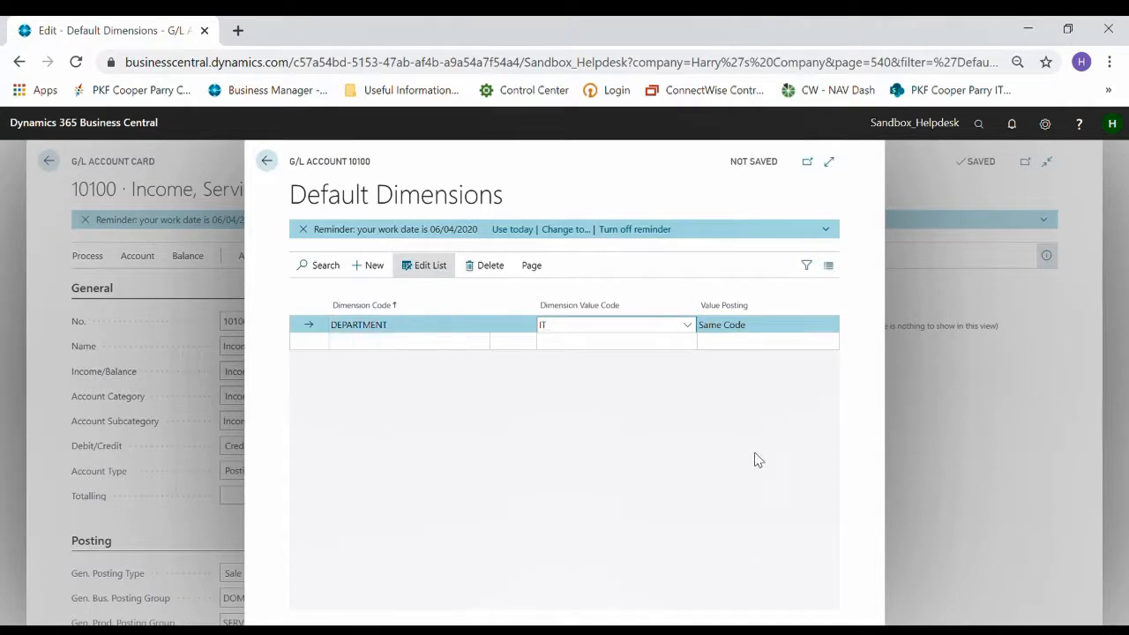
- Clear the DEPARTMENT line's dimension value, set its Value Posting to No Code, and close the default dimensions
left_click(749, 326)
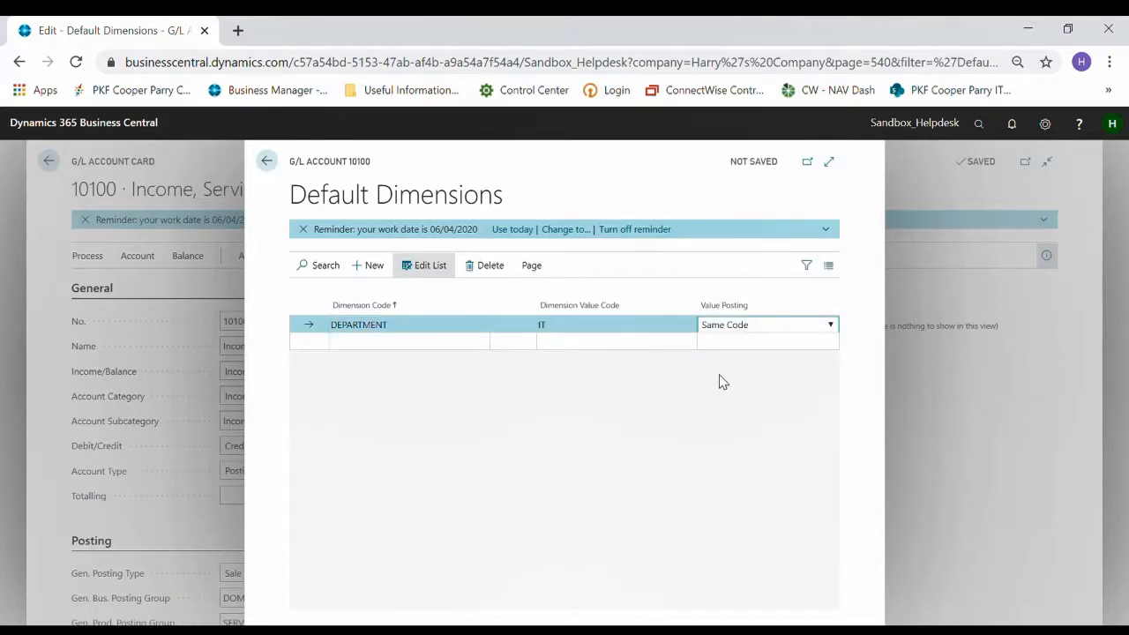
left_click(630, 331)
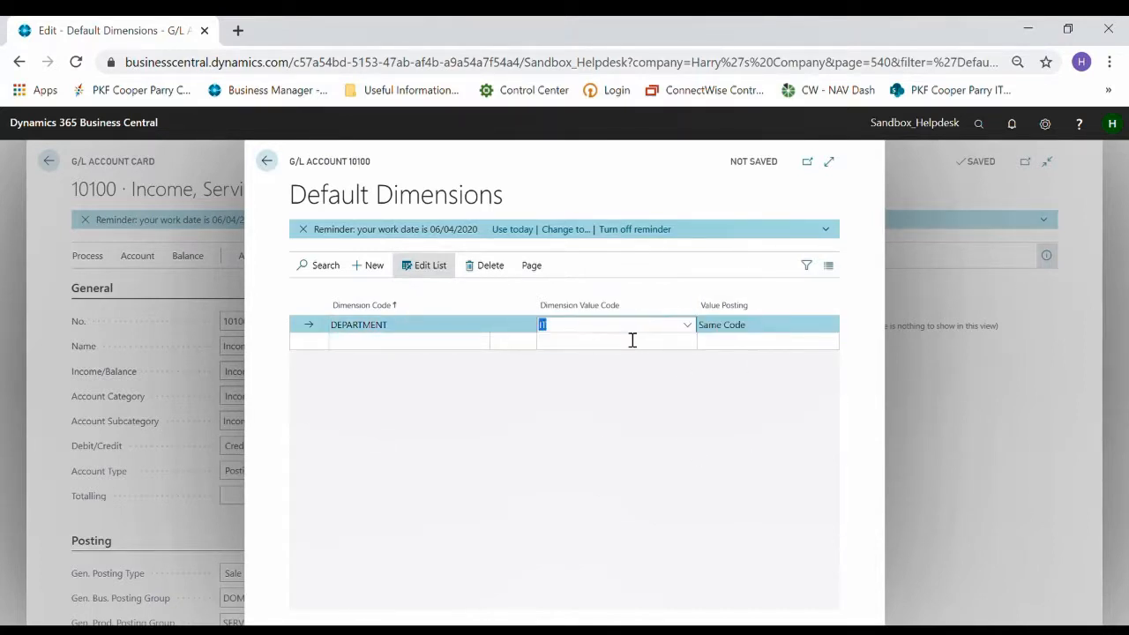
key("BackSpace")
left_click(804, 326)
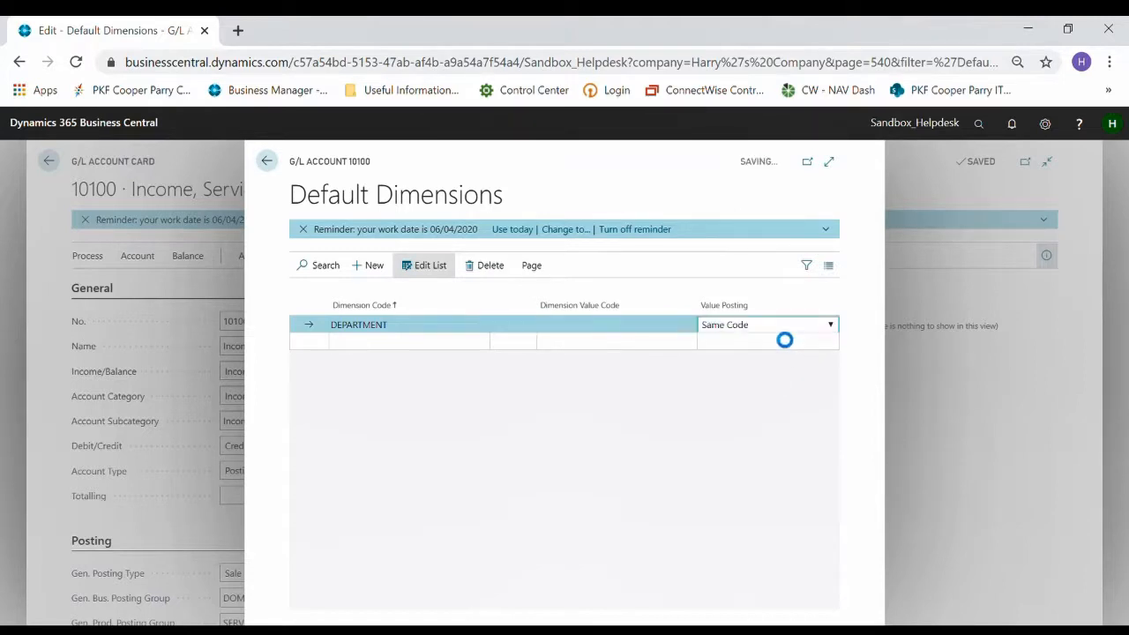
left_click(730, 382)
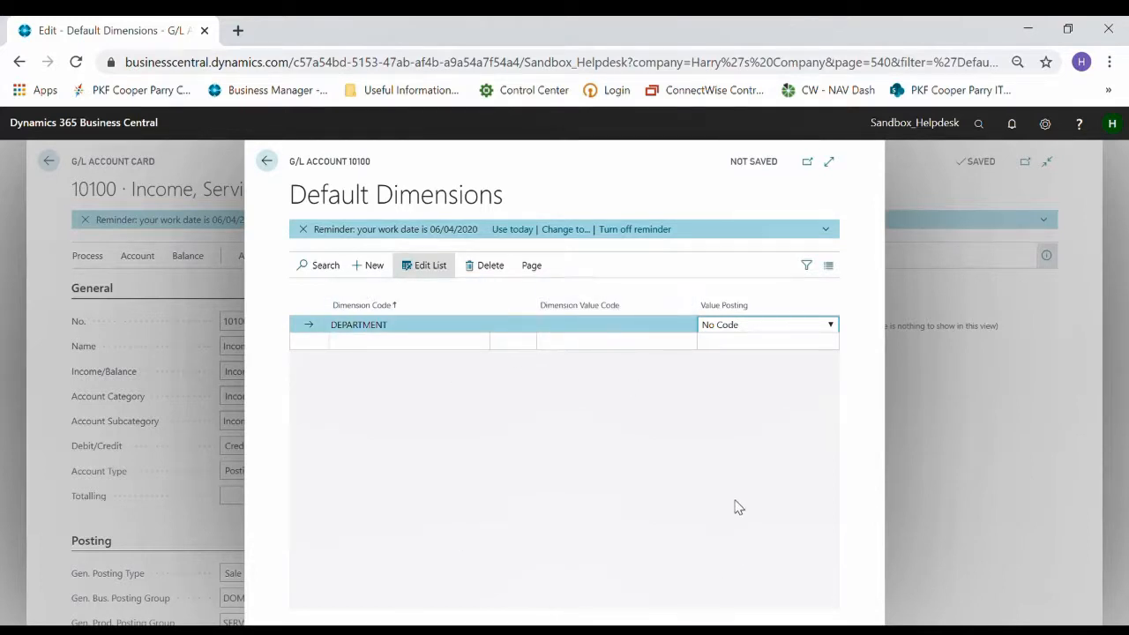
left_click(266, 161)
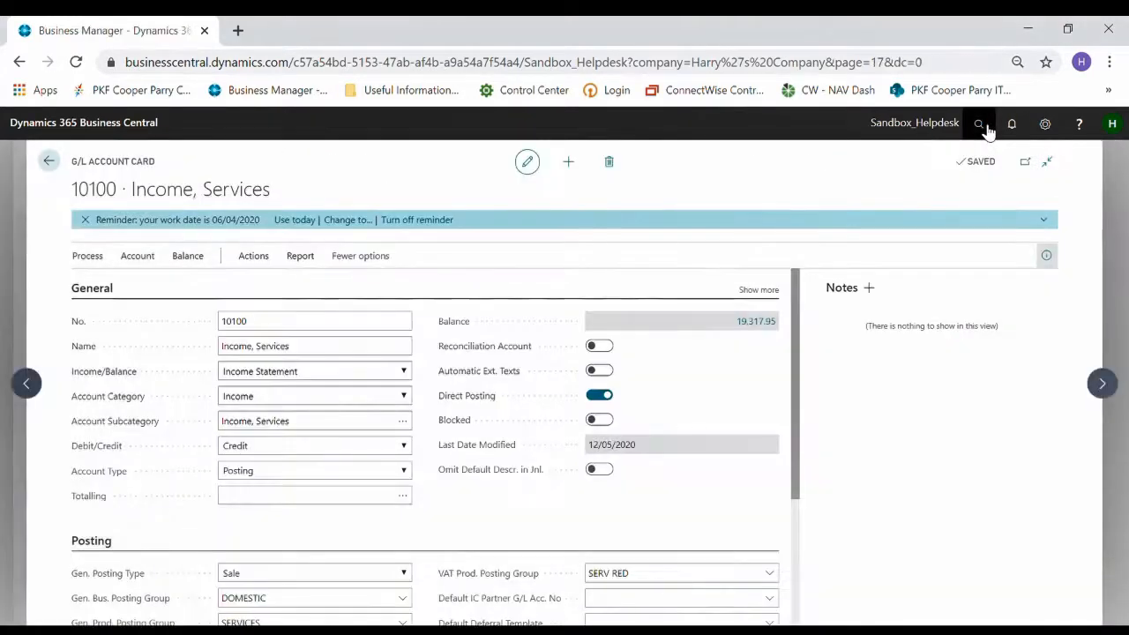
- Find the Items list and open the item card of 1896-S ATHENS Desk
left_click(987, 127)
type("items")
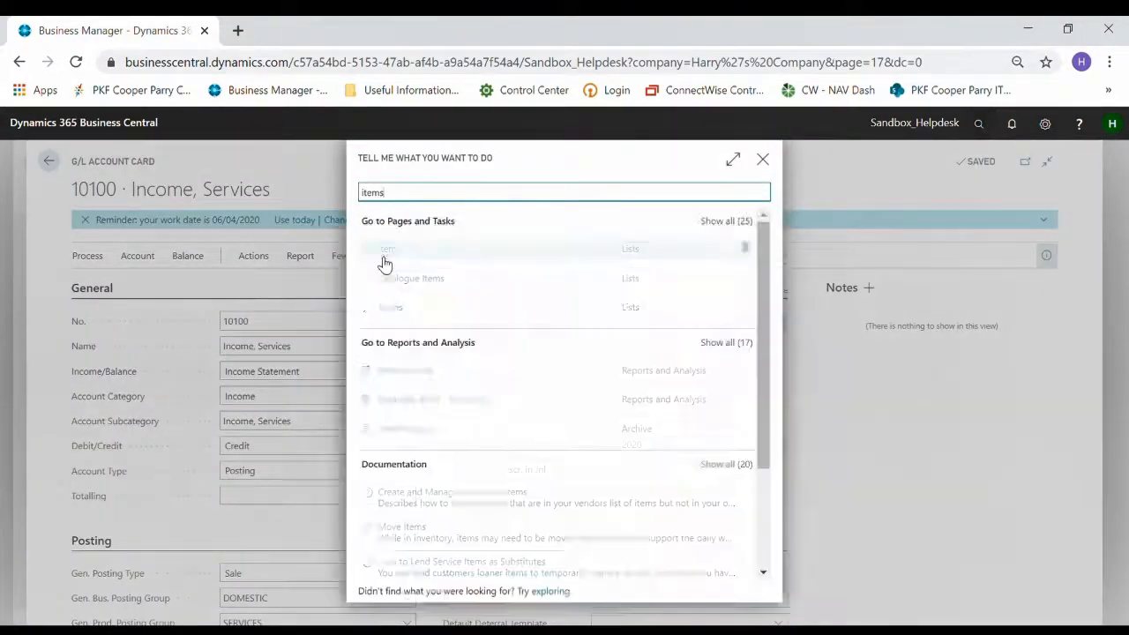
left_click(387, 250)
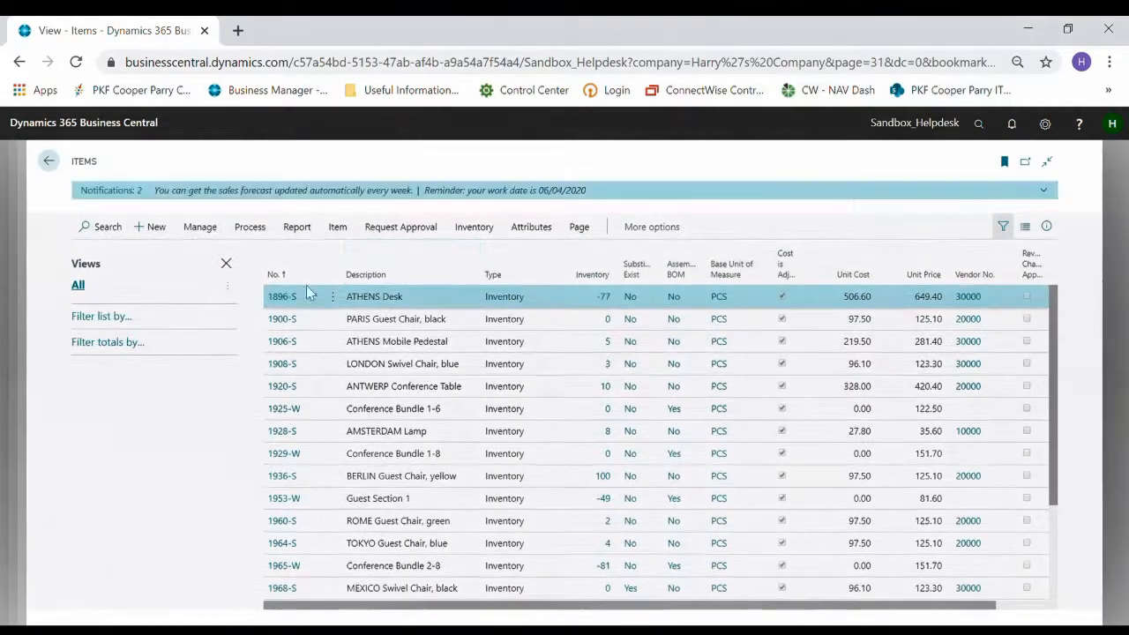
left_click(284, 298)
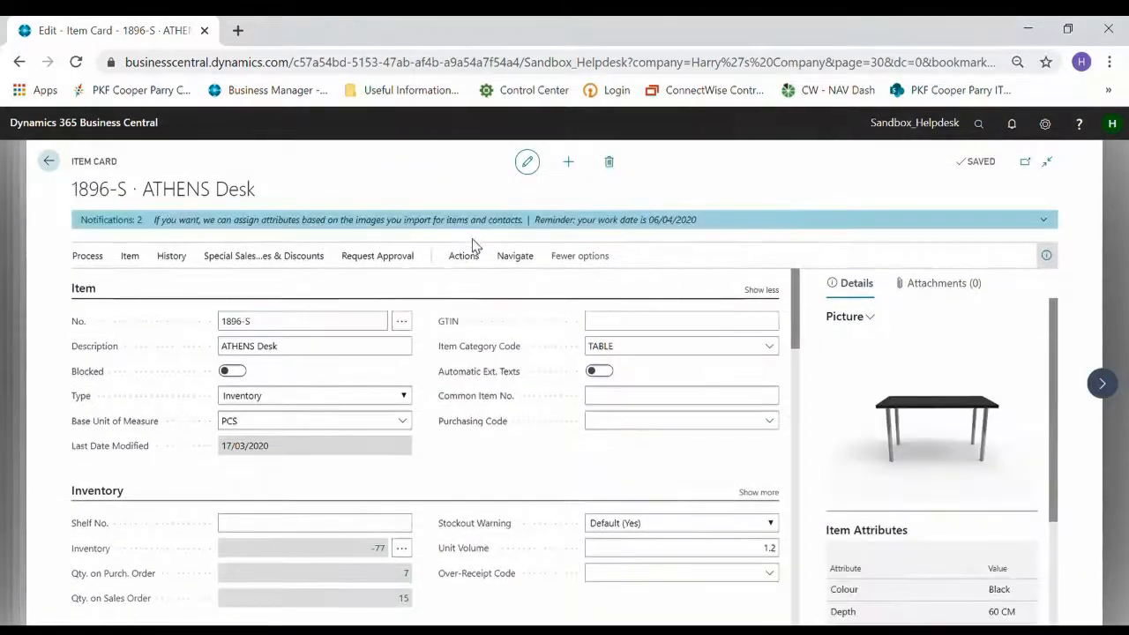
- Find the dimensions command on the ATHENS Desk card and open the item's default dimensions
left_click(474, 254)
left_click(103, 284)
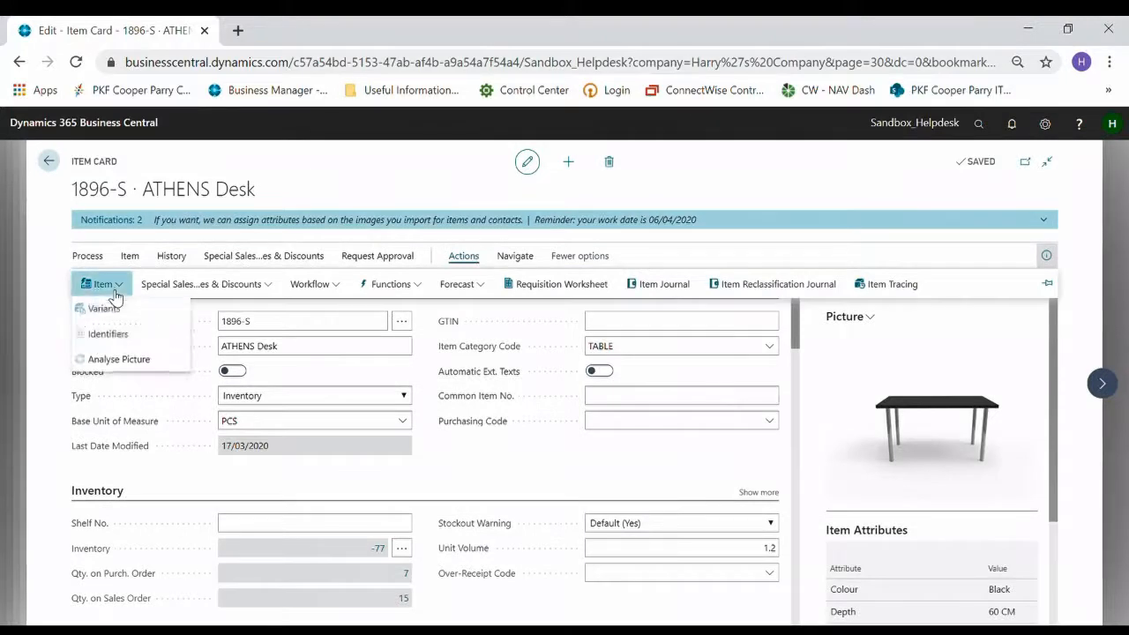
left_click(515, 256)
left_click(172, 285)
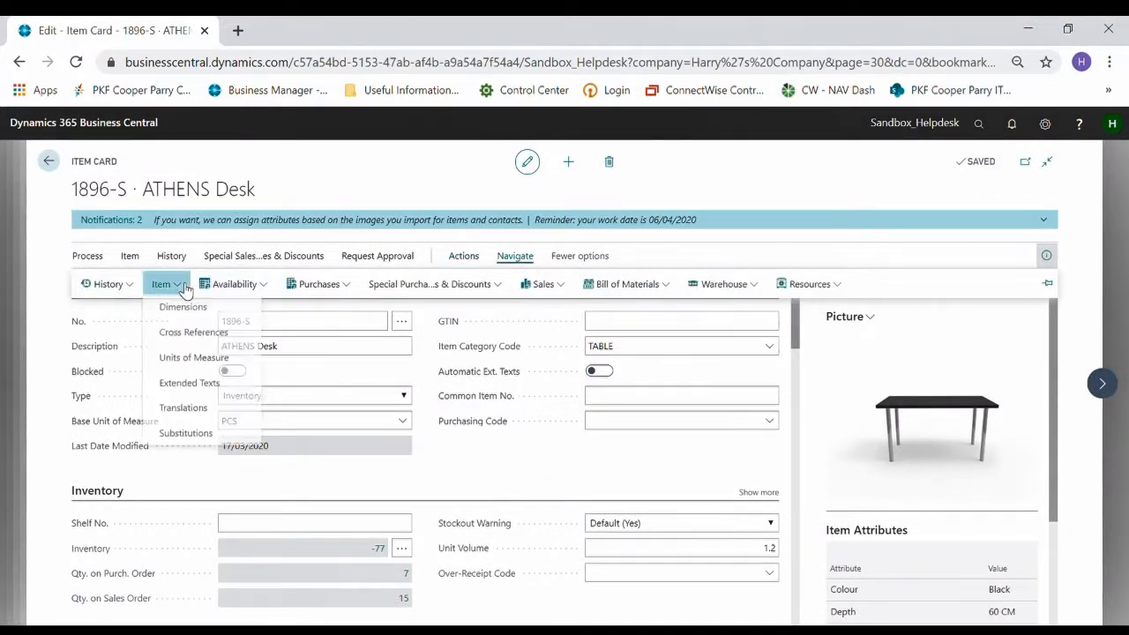
left_click(185, 311)
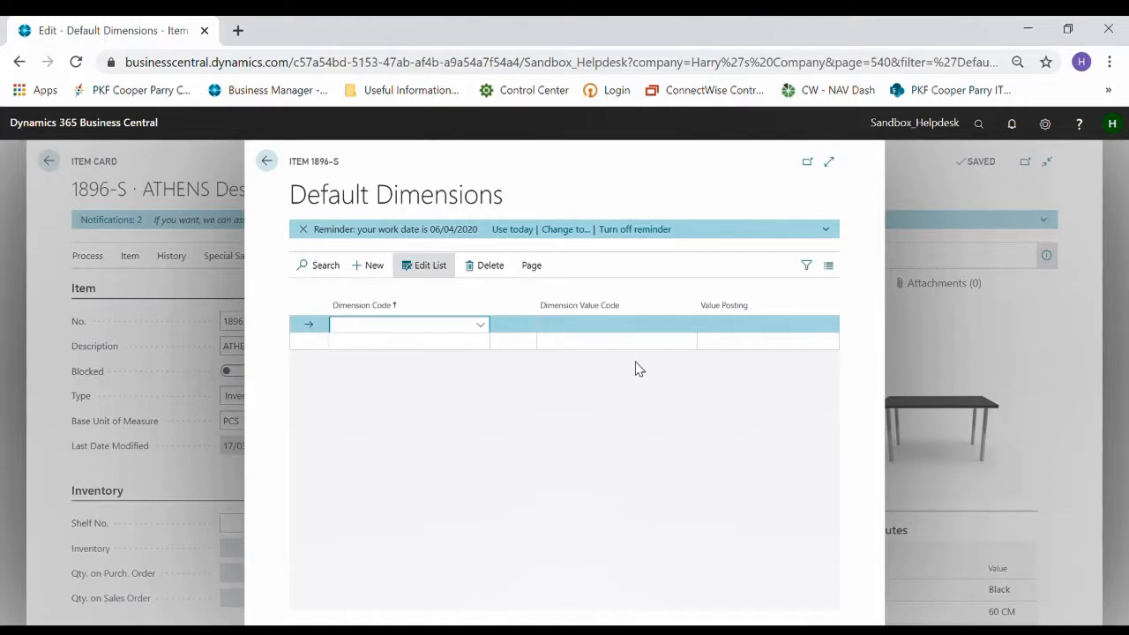
- Add a CUSTOMERGROUP default dimension with value LARGE to the item, choose its Value Posting rule, and close the default dimensions
left_click(490, 335)
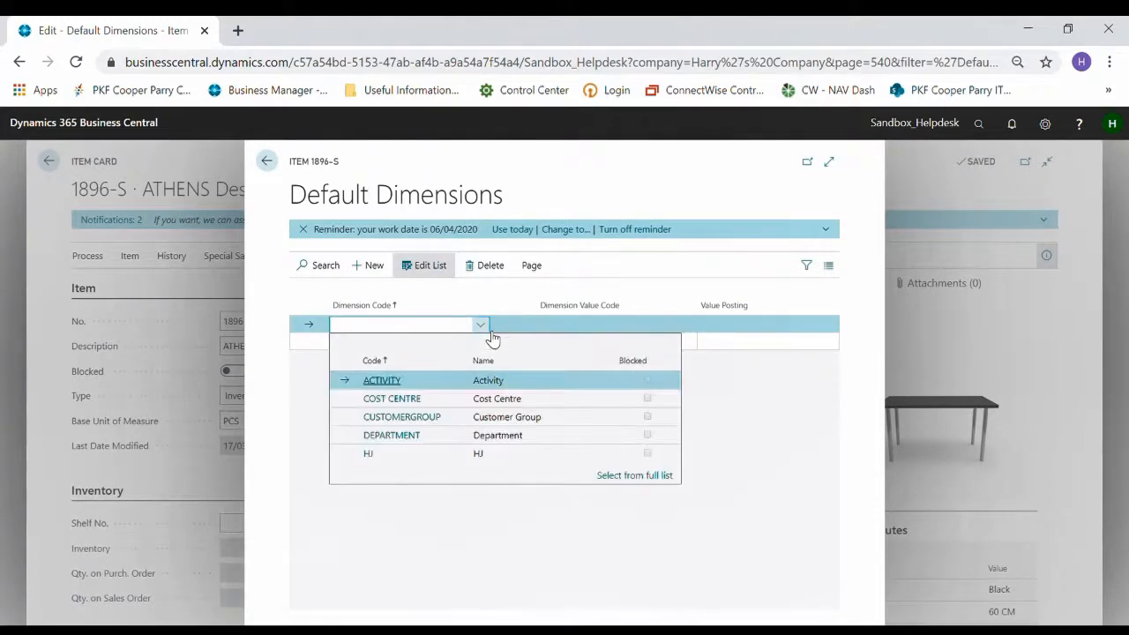
left_click(395, 423)
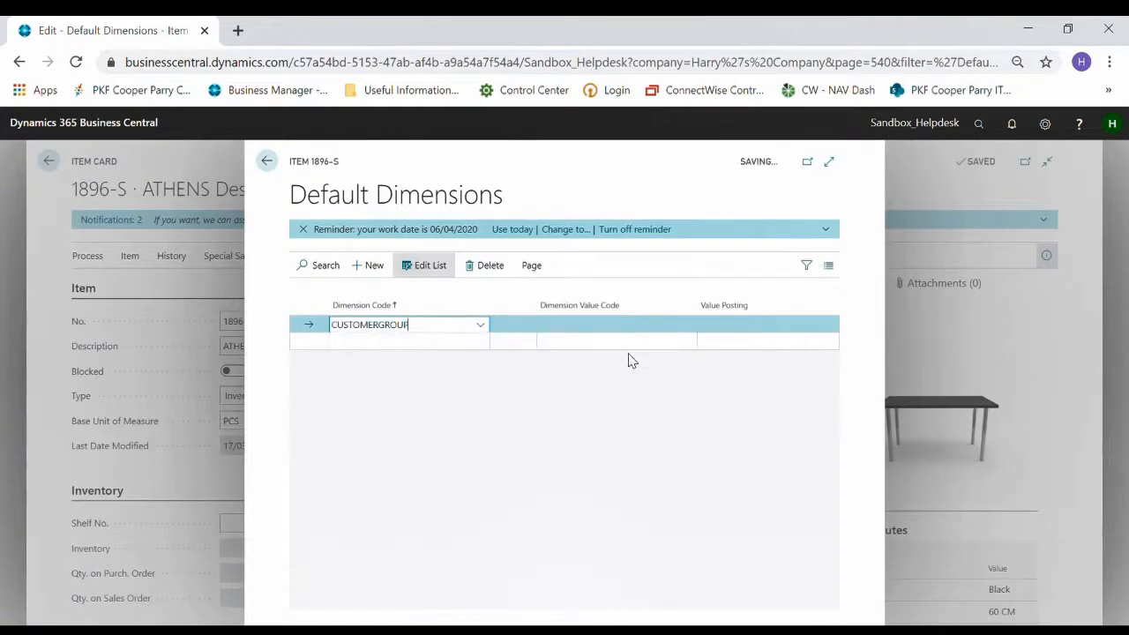
left_click(627, 328)
left_click(686, 325)
left_click(583, 384)
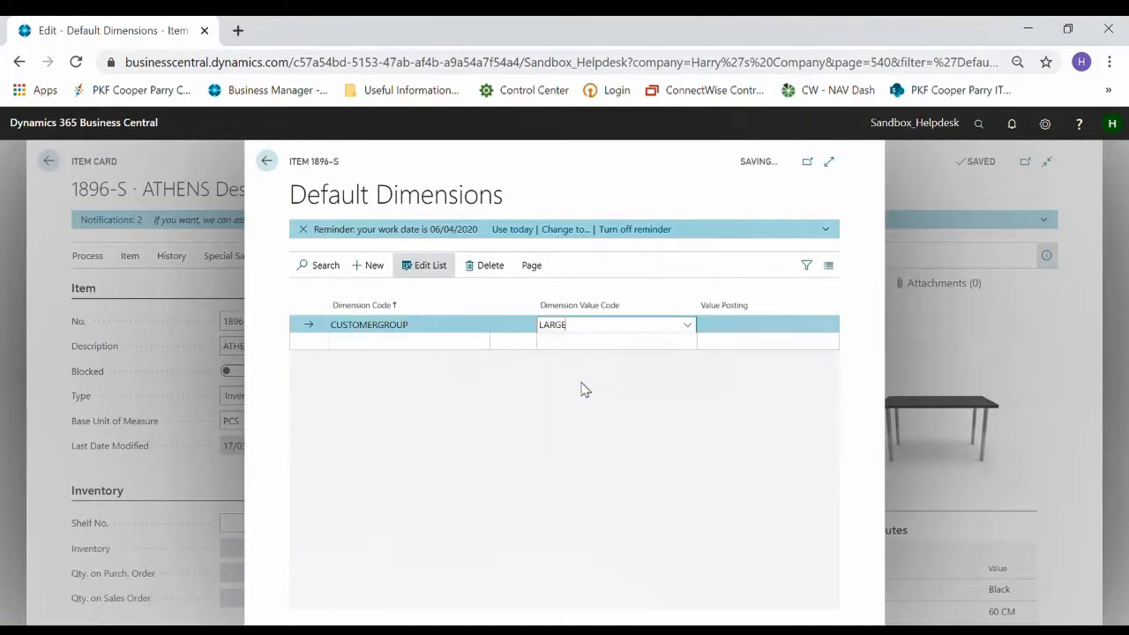
left_click(757, 327)
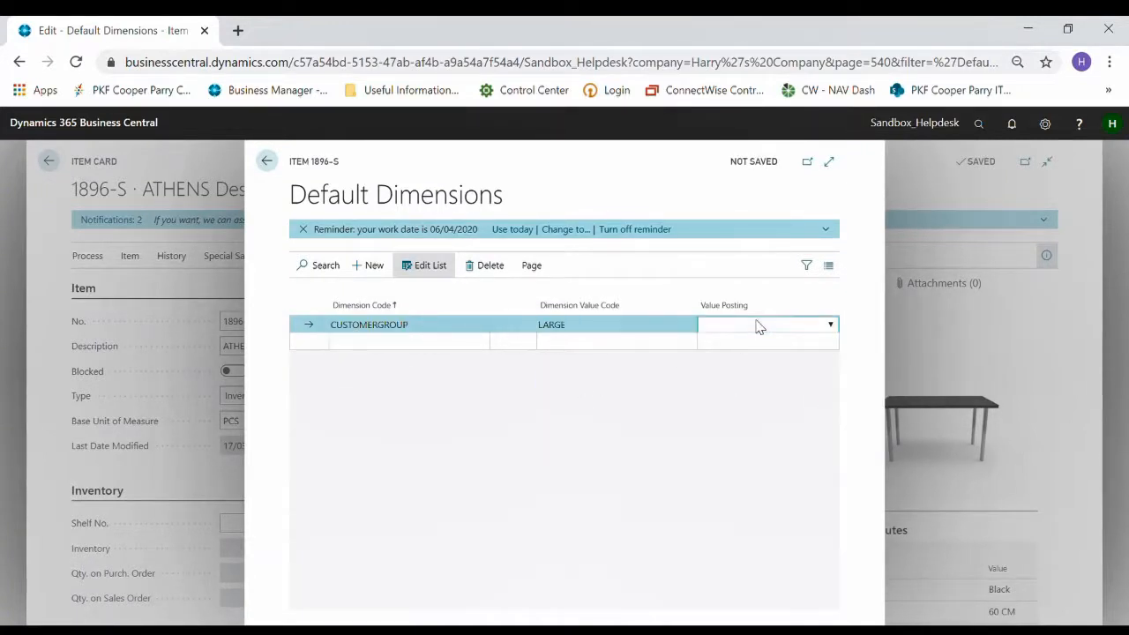
left_click(733, 366)
left_click(268, 162)
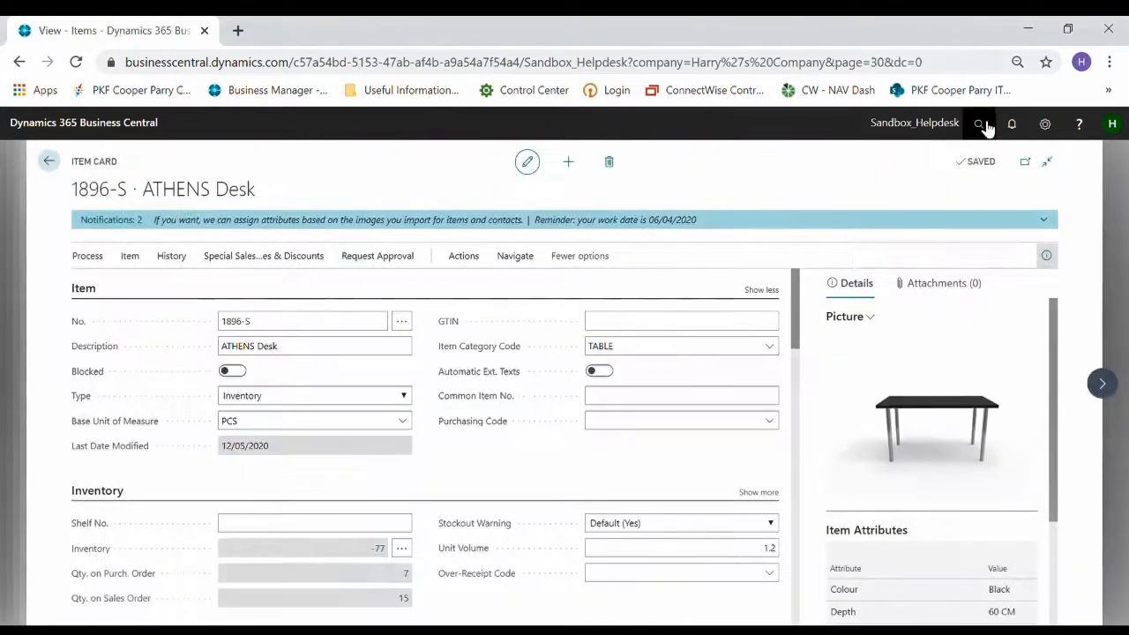
- Find the Customers list and open the customer card of HJ Clothing Limited
left_click(980, 126)
type("customer")
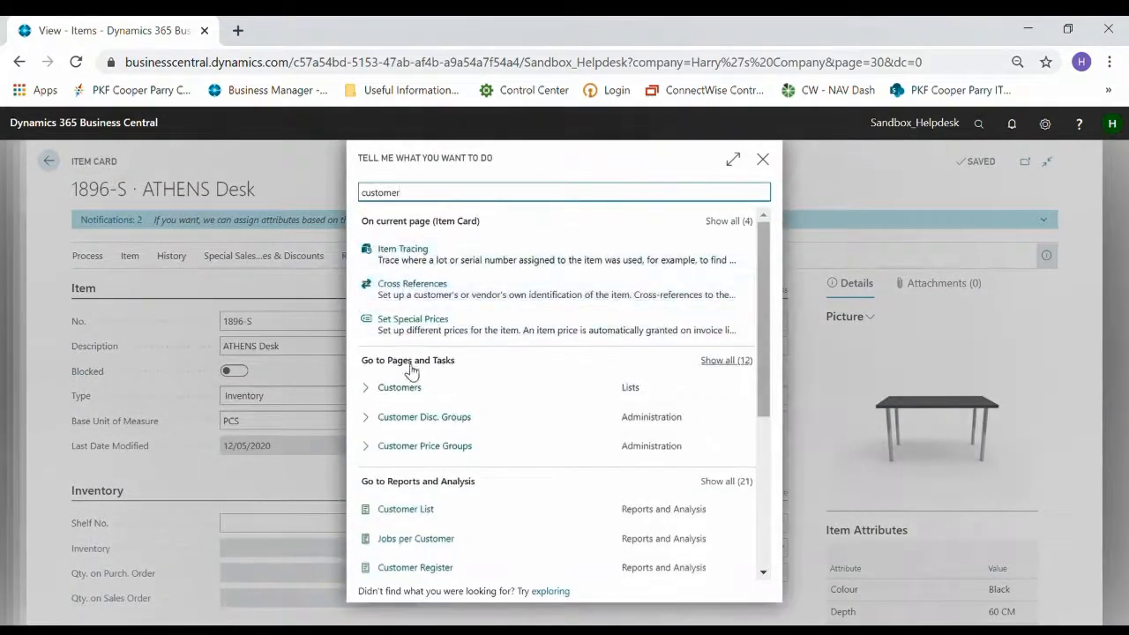
left_click(408, 389)
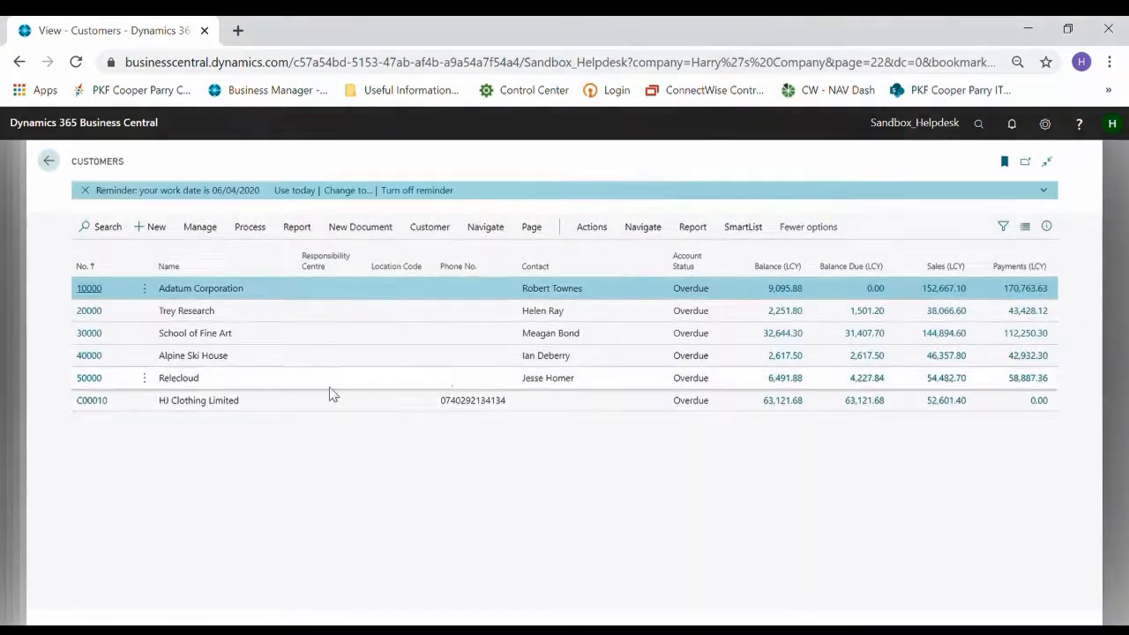
left_click(88, 401)
left_click(88, 402)
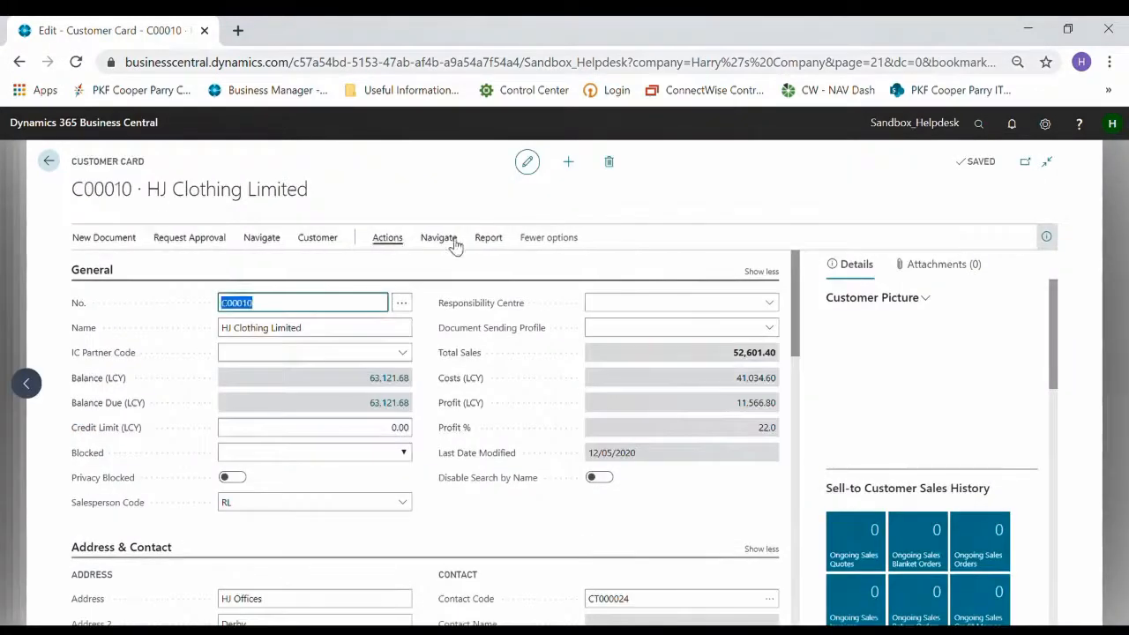
- Open the default dimensions of the customer HJ Clothing Limited
left_click(440, 258)
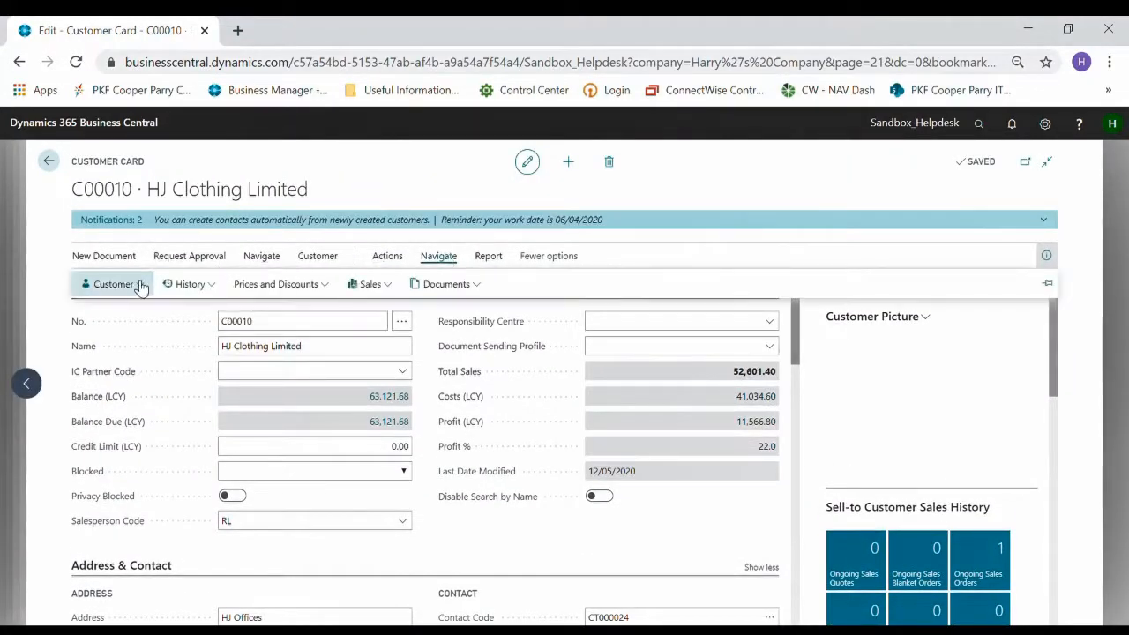
left_click(317, 258)
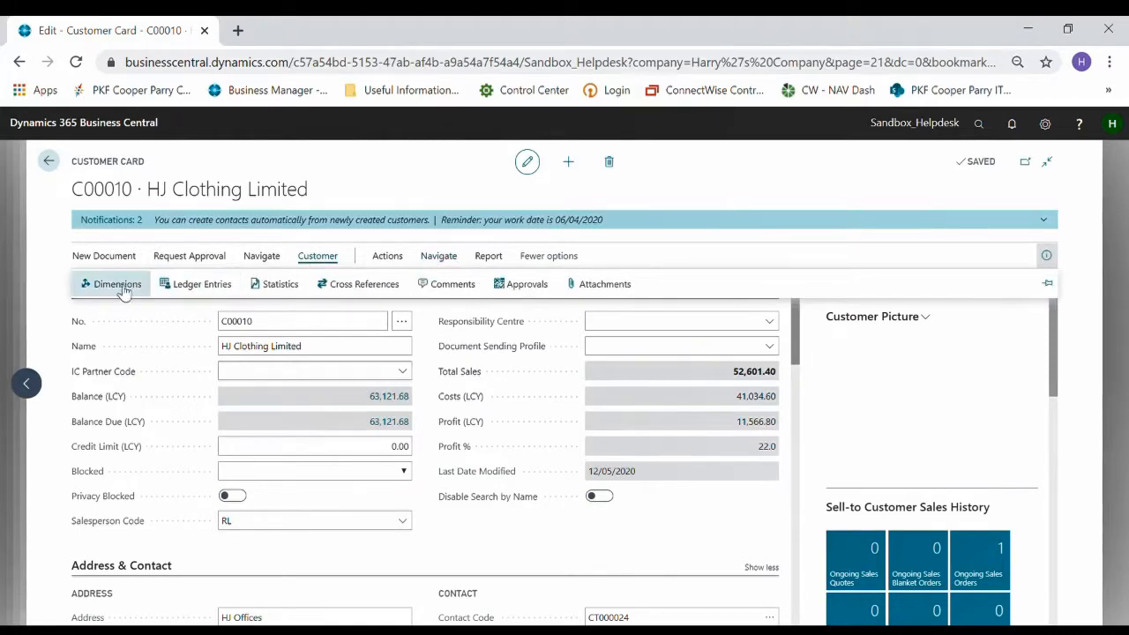
left_click(117, 285)
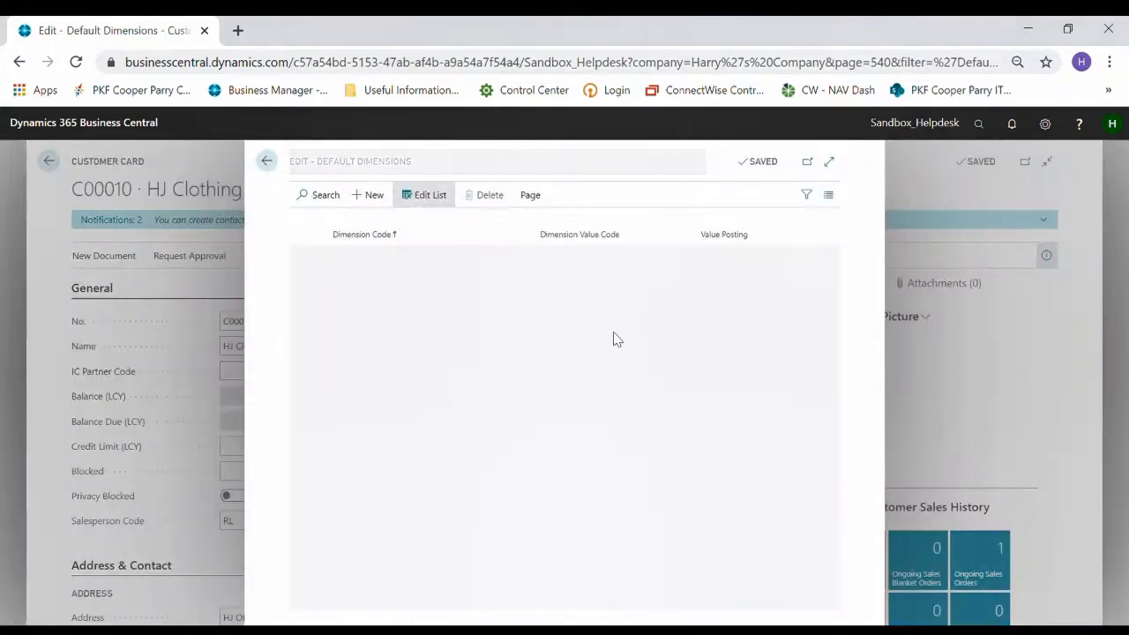
- Add a DEPARTMENT default dimension with value IT to the customer and set its Value Posting rule to Same Code
left_click(481, 325)
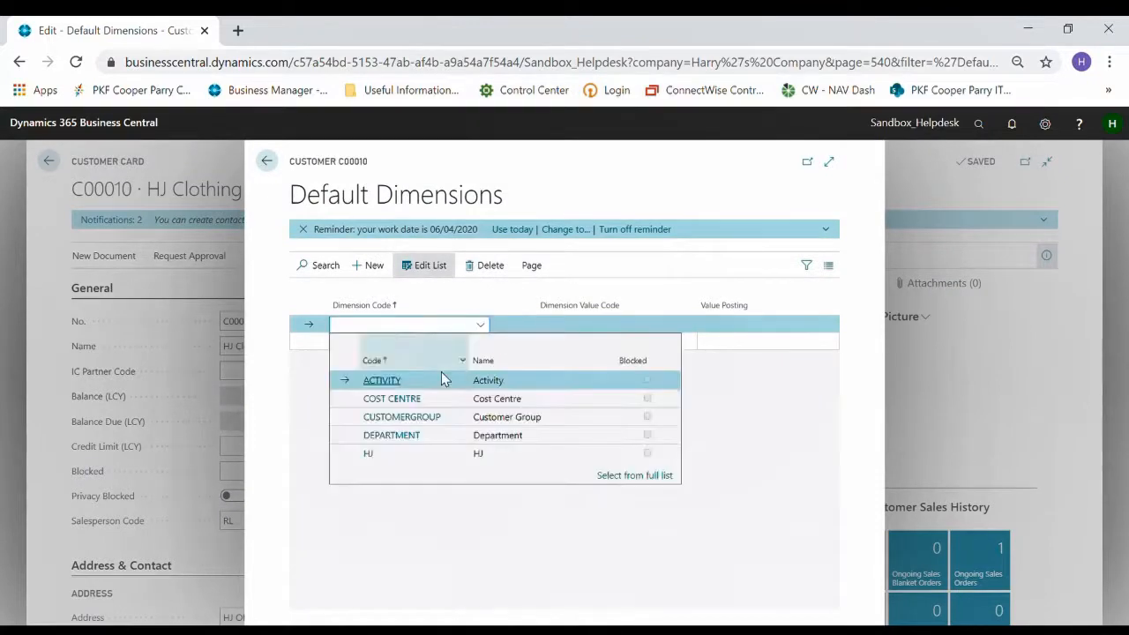
left_click(392, 438)
left_click(591, 336)
left_click(600, 325)
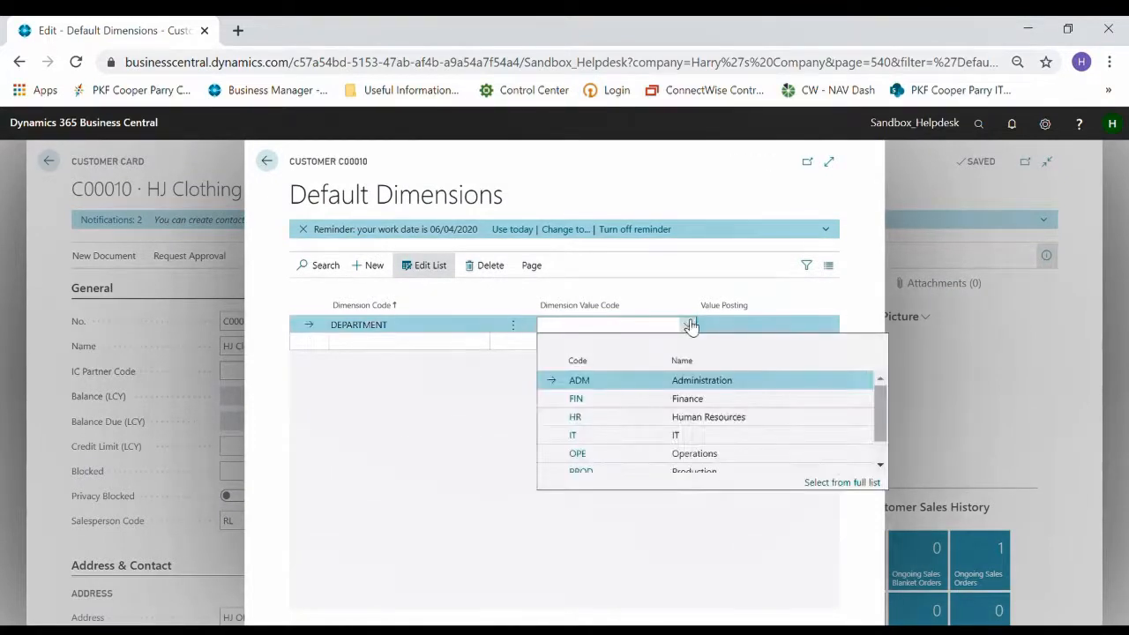
left_click(574, 435)
left_click(746, 327)
left_click(733, 373)
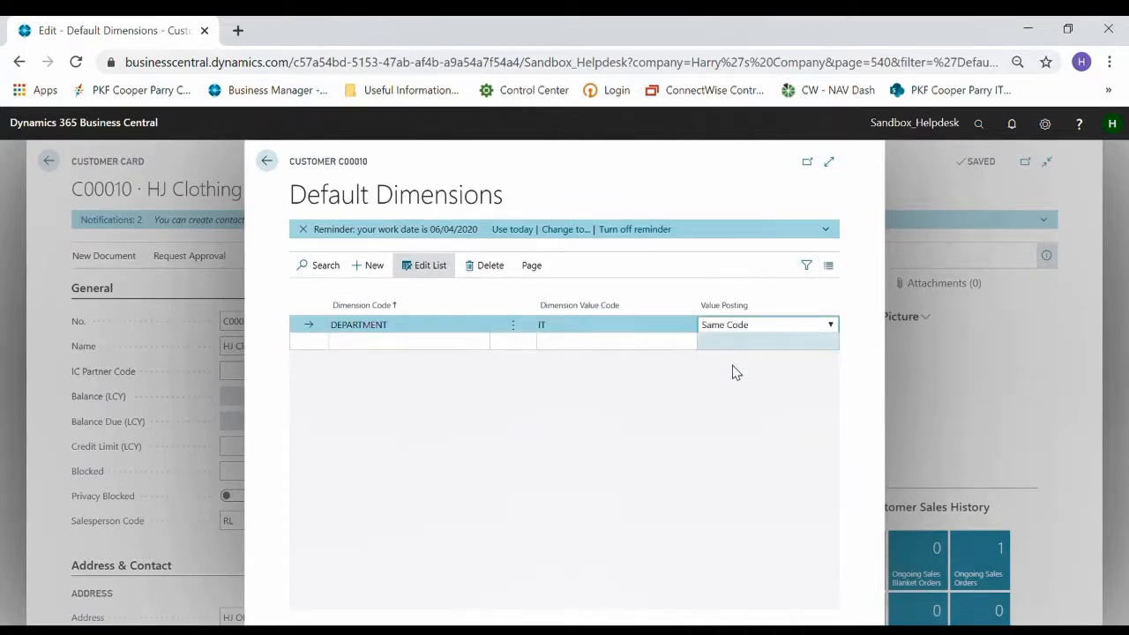
- Clear the DEPARTMENT dimension value, set Value Posting to Code Mandatory, and close the default dimensions
left_click(579, 336)
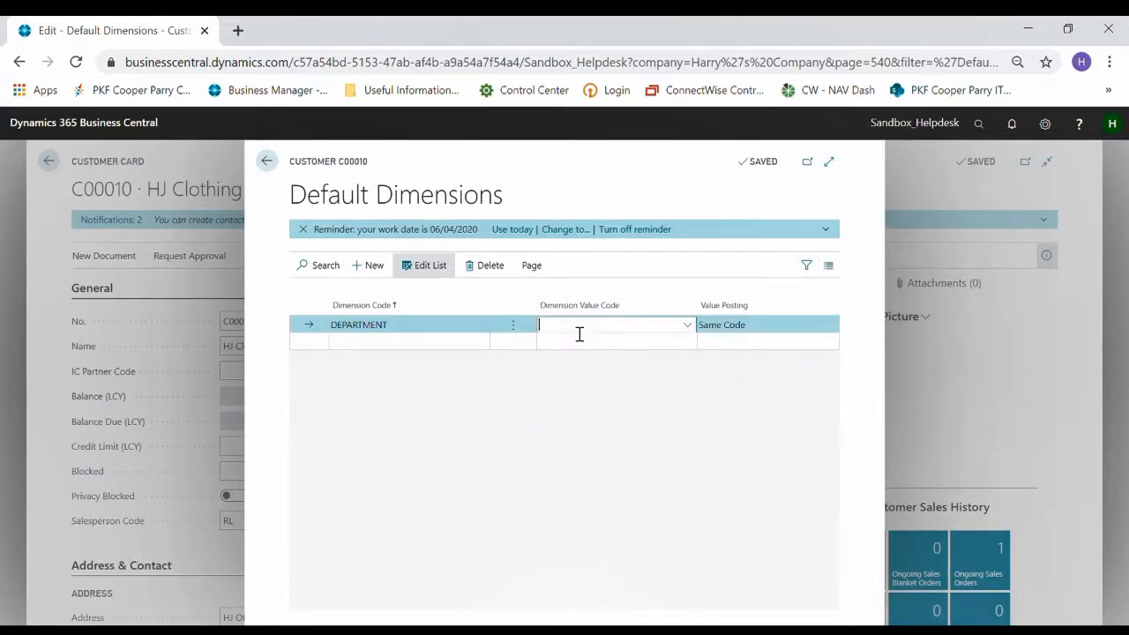
left_click(779, 330)
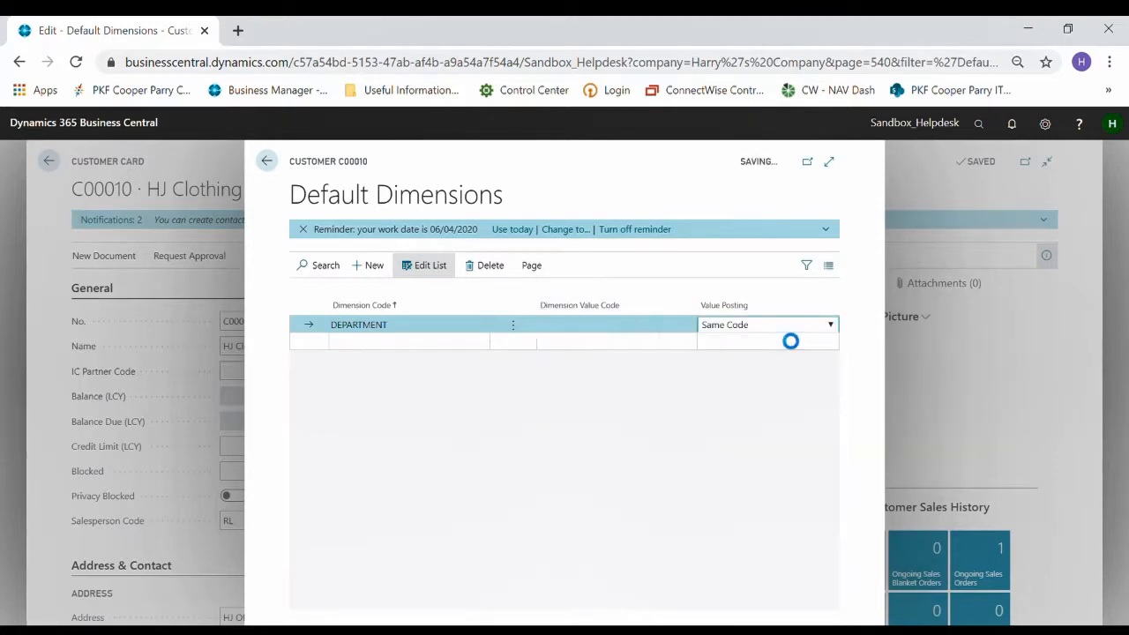
left_click(813, 333)
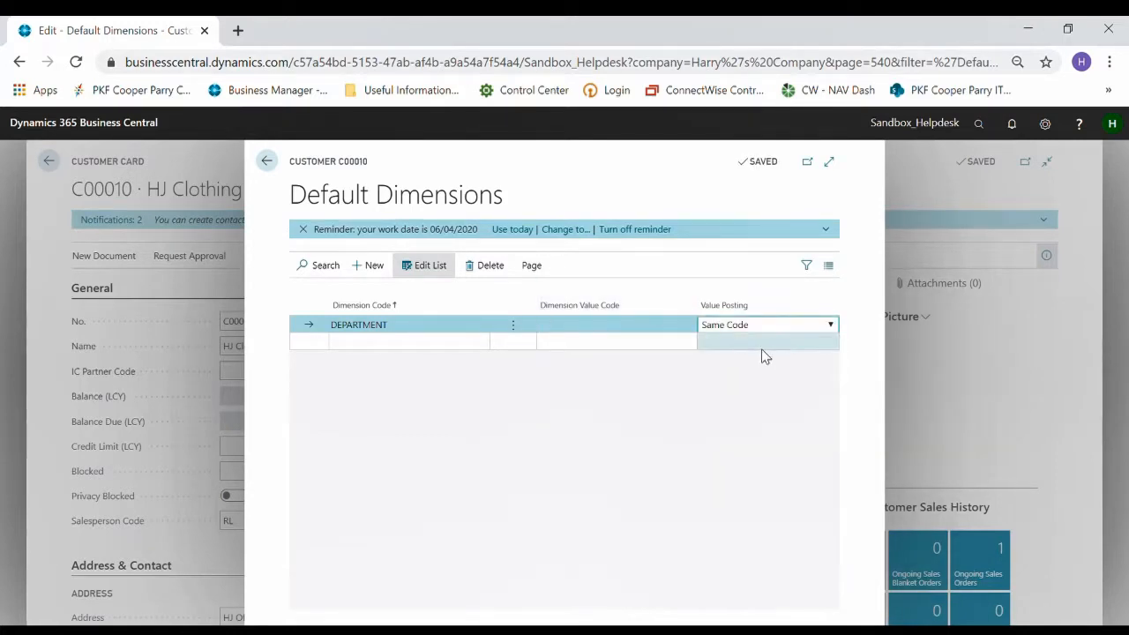
left_click(764, 355)
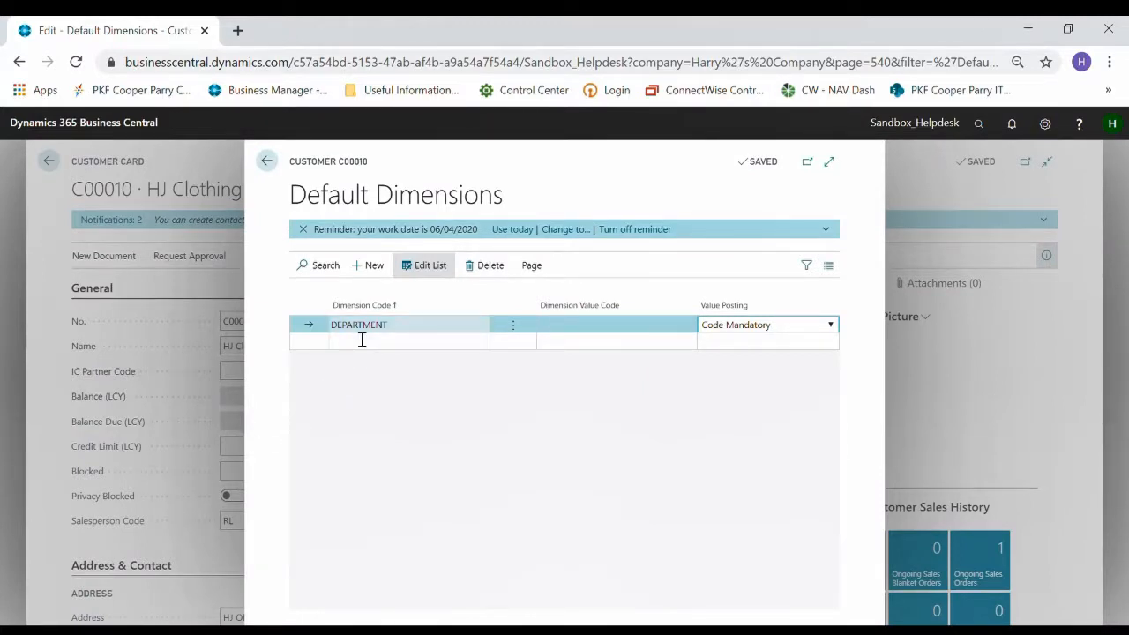
left_click(267, 163)
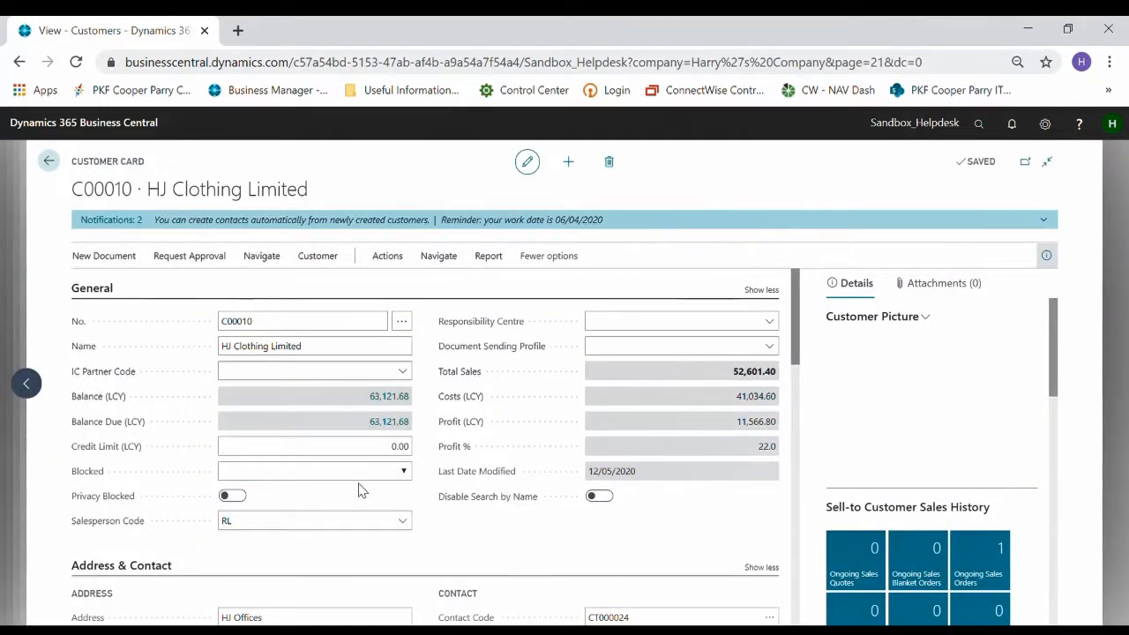
- Search for dimensions and open the request options of the Dimensions - Total report
left_click(984, 125)
type("c")
type("imen")
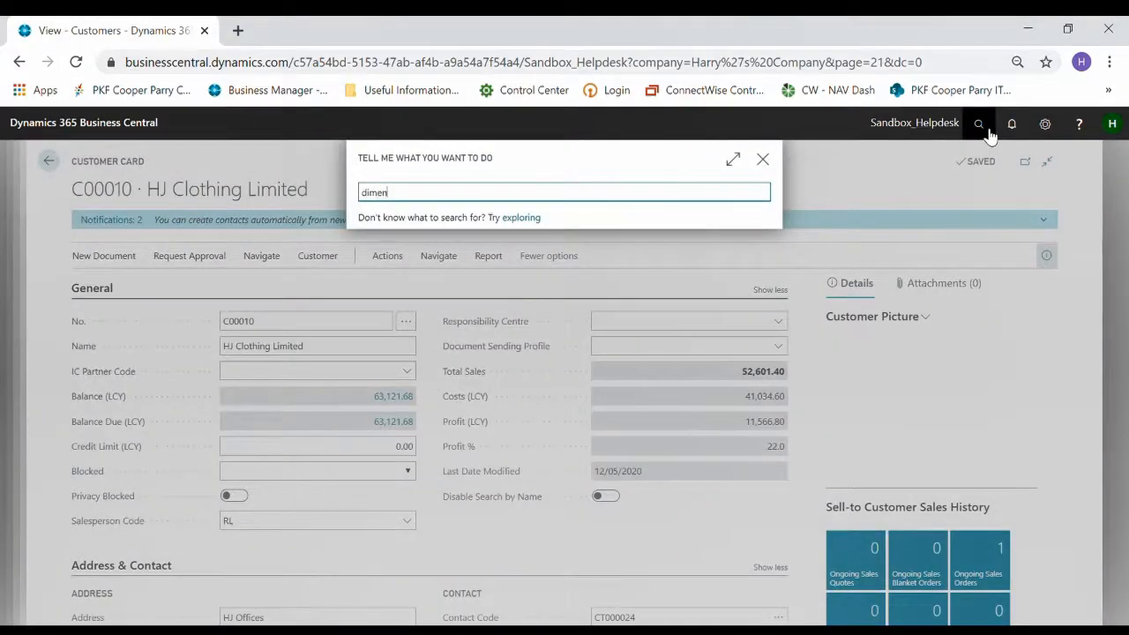
type("sions")
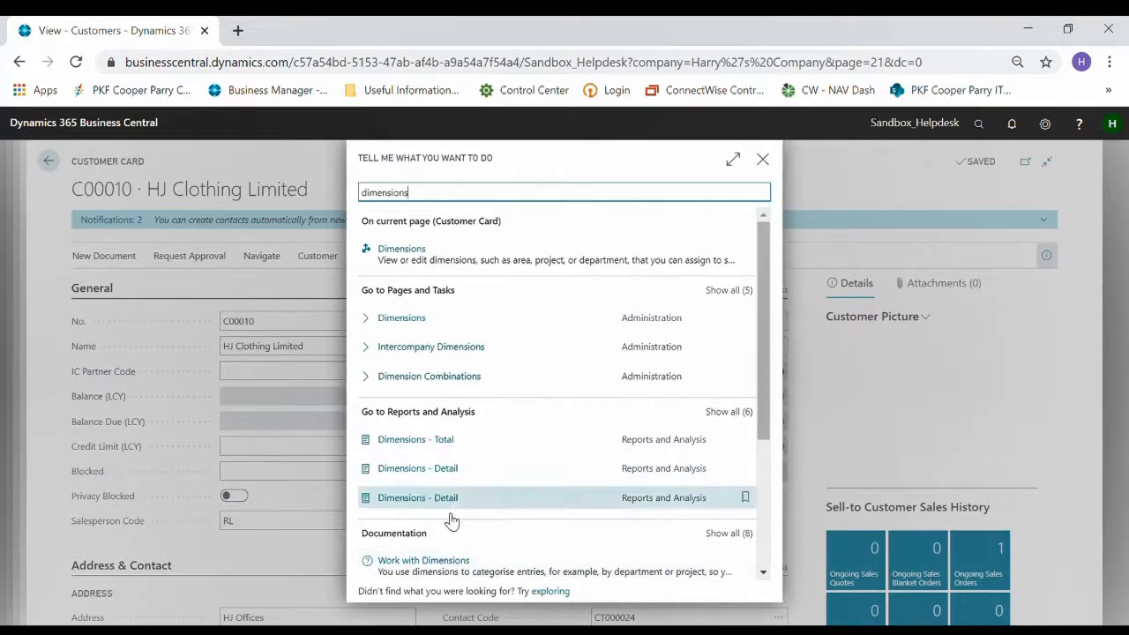
left_click(434, 449)
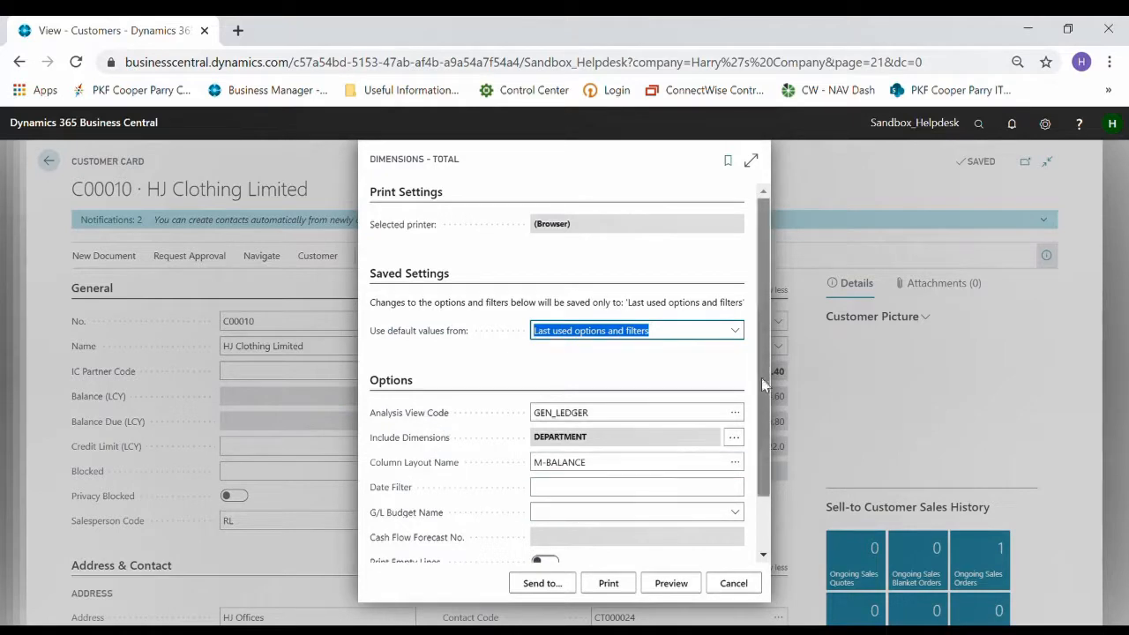
- Review the report options and available column layouts for Dimensions - Total, and cancel the report without running it
scroll(766, 369, "down", 2)
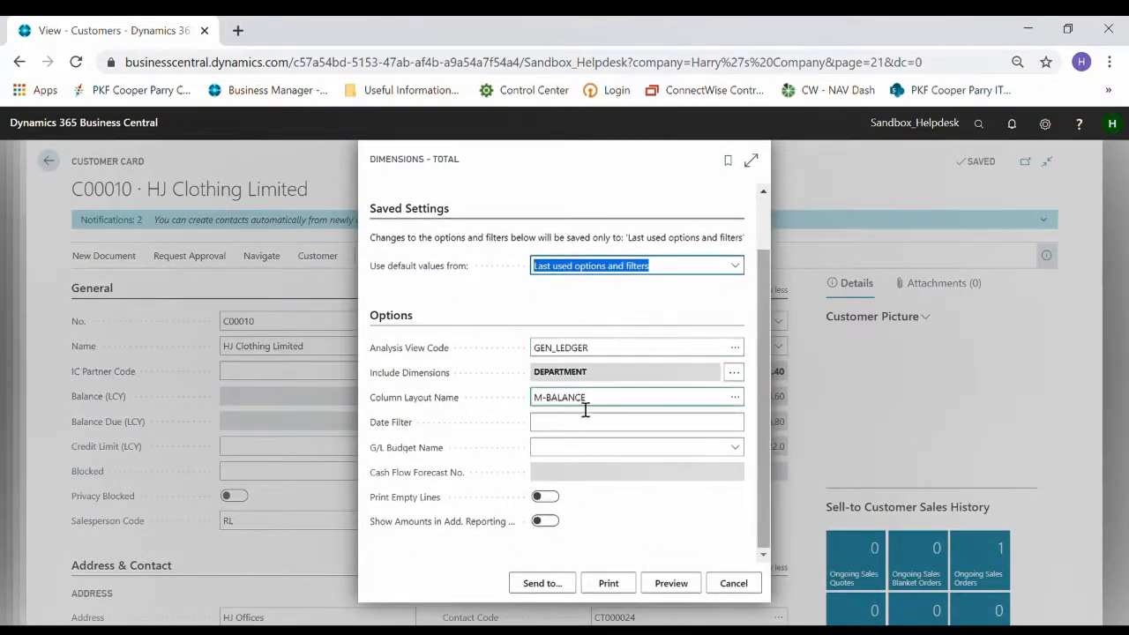
left_click(736, 398)
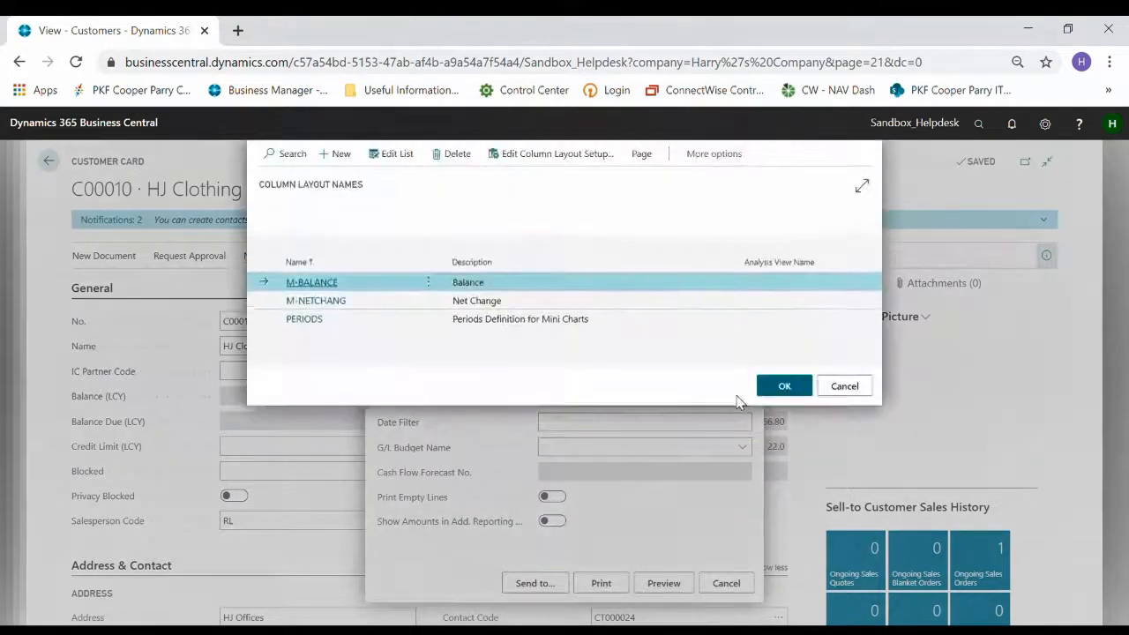
left_click(852, 393)
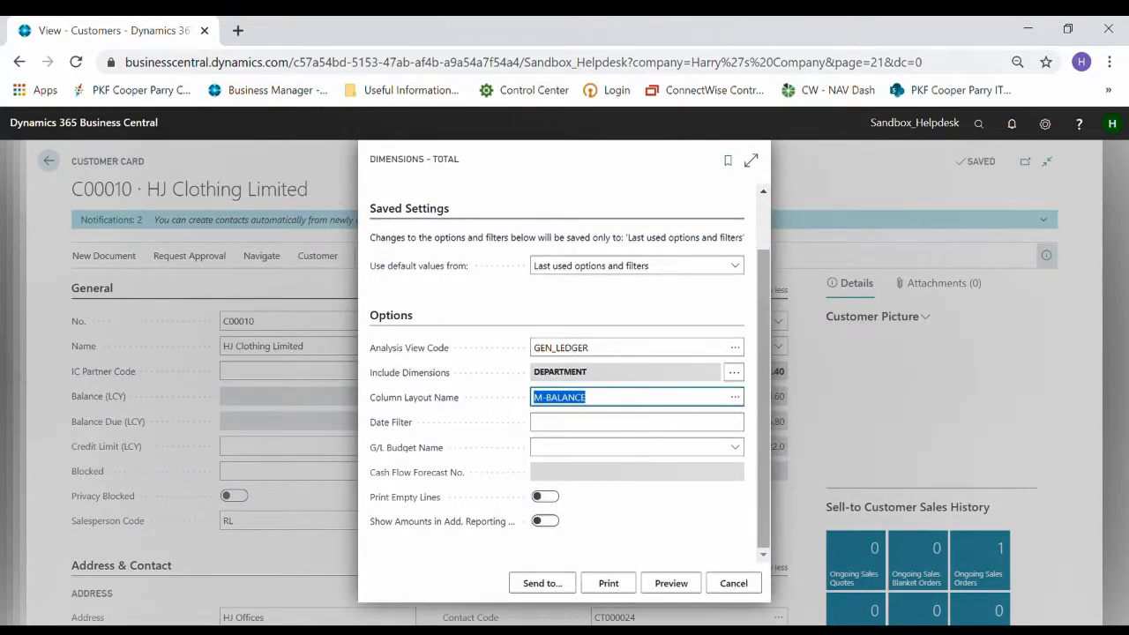
left_click(731, 587)
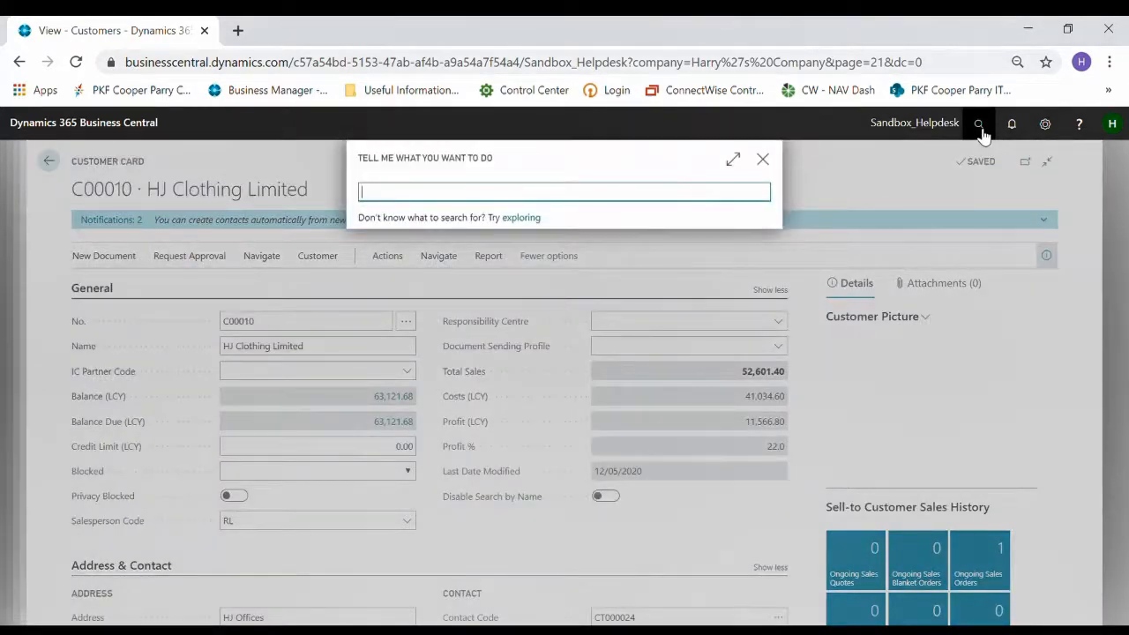
- Find and open the Dimensions list, and open the request options of the first Dimensions - Detail report
type("dimensions")
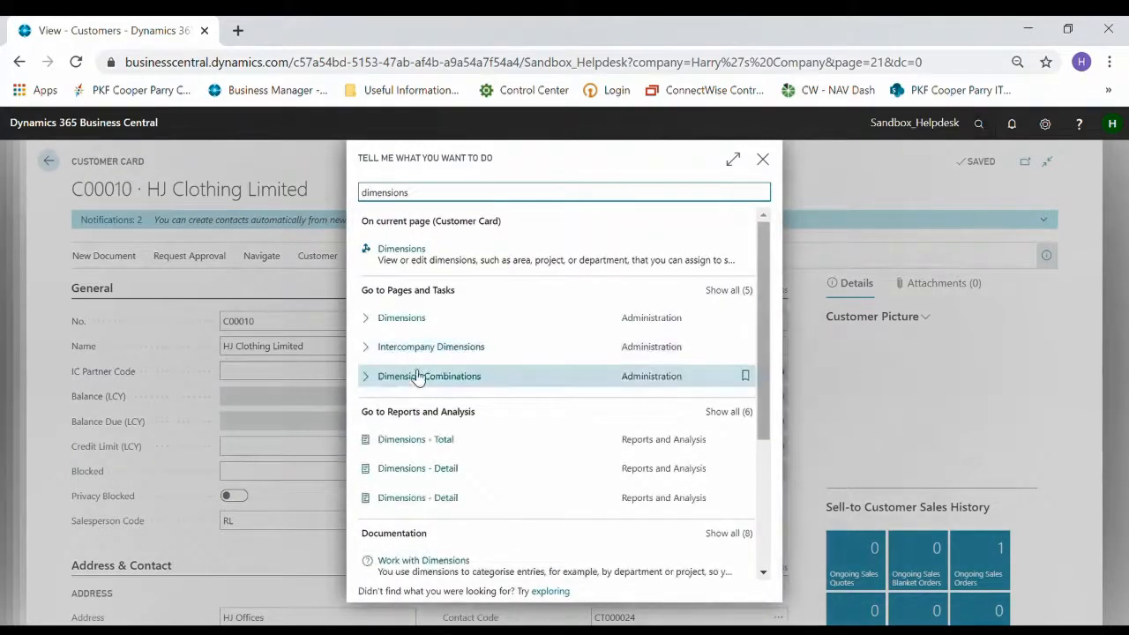
left_click(414, 321)
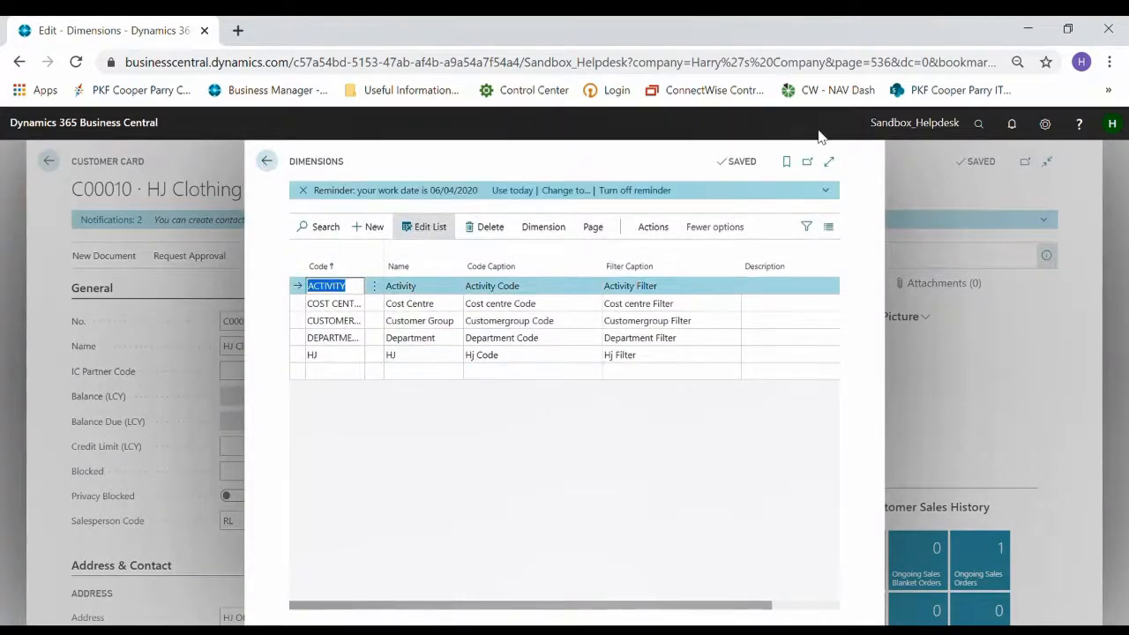
left_click(987, 128)
type("dimen")
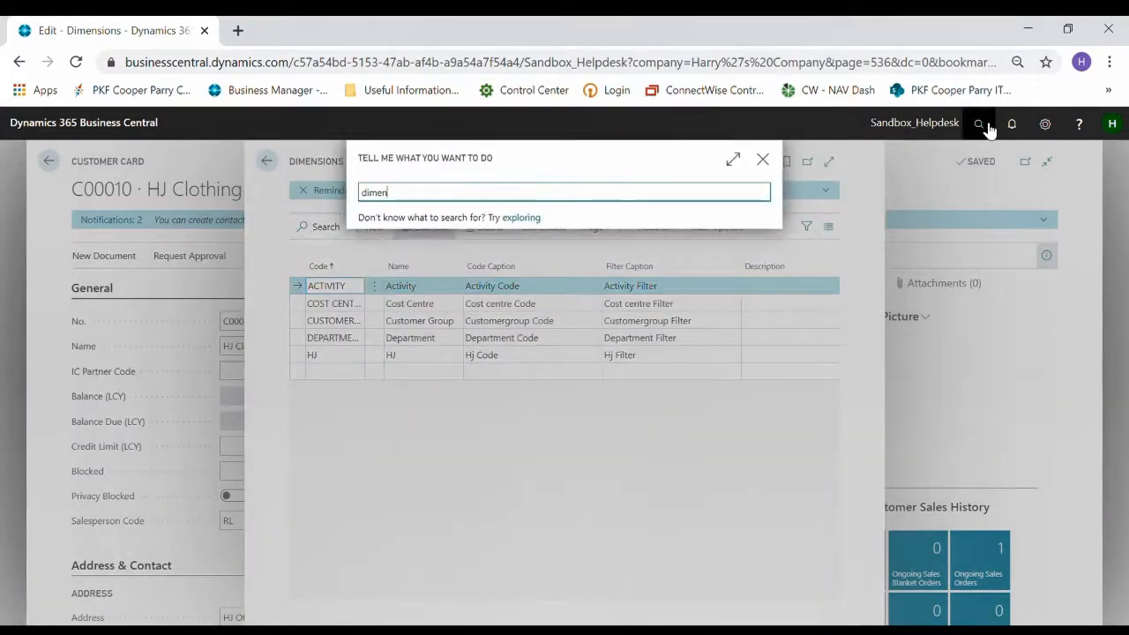
type("sions")
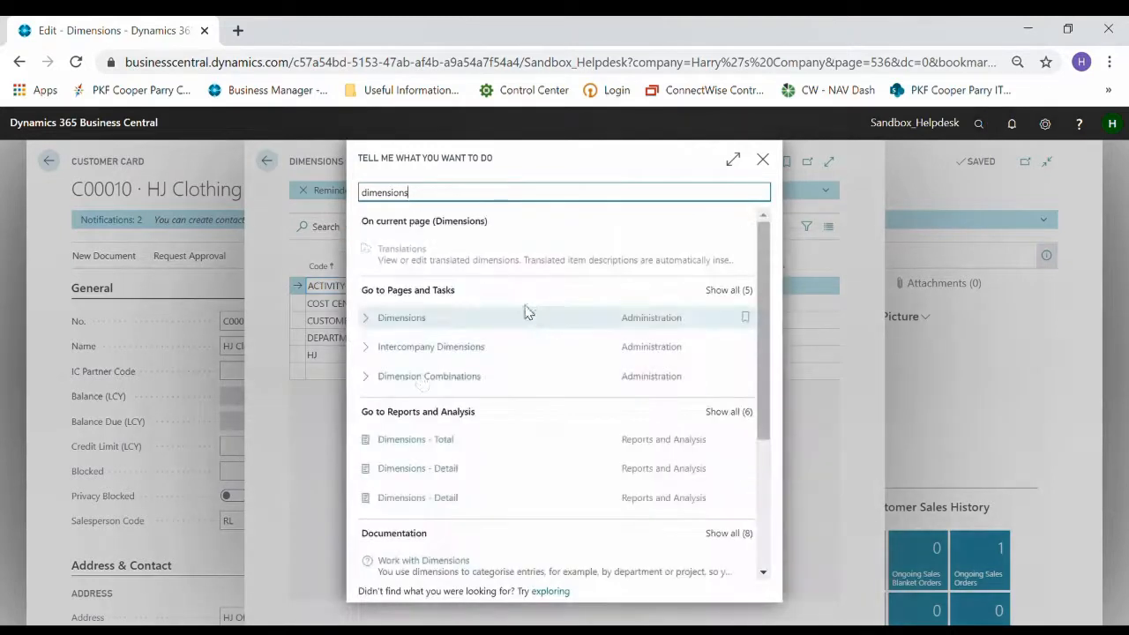
left_click(429, 471)
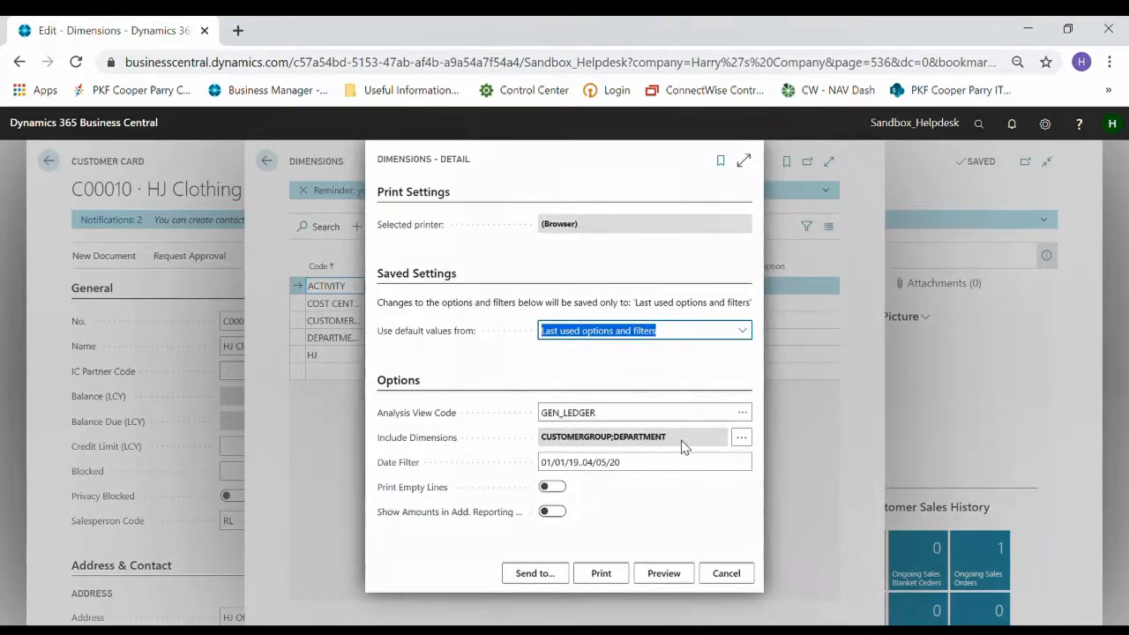
- Check the included dimension levels of the Dimensions - Detail report, preview it with the existing date filter, and close the preview
left_click(741, 438)
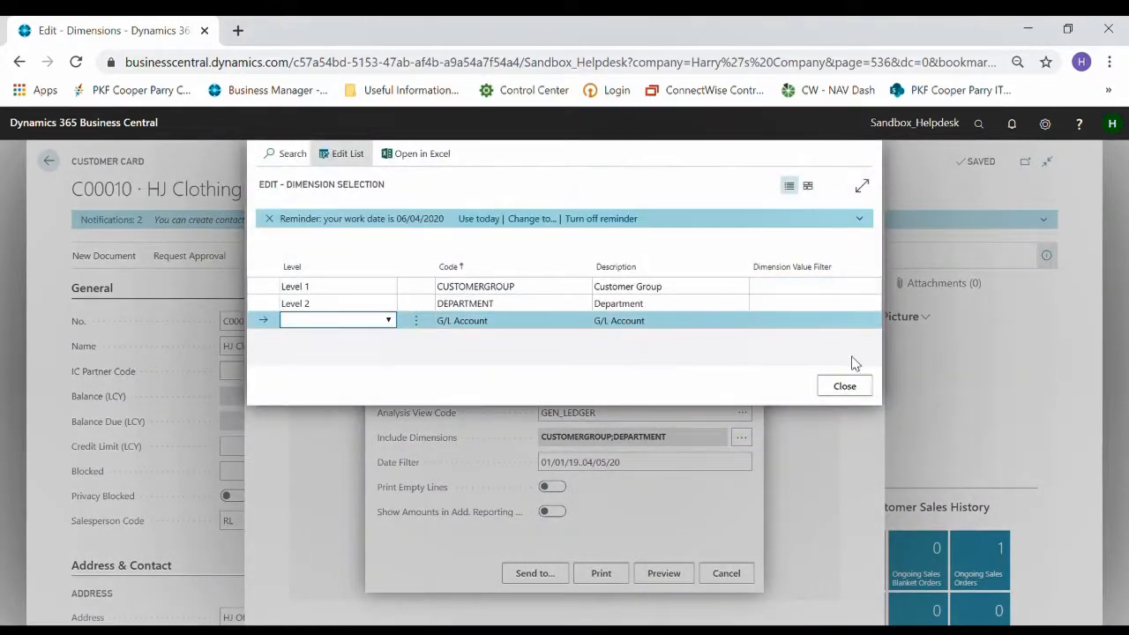
left_click(861, 386)
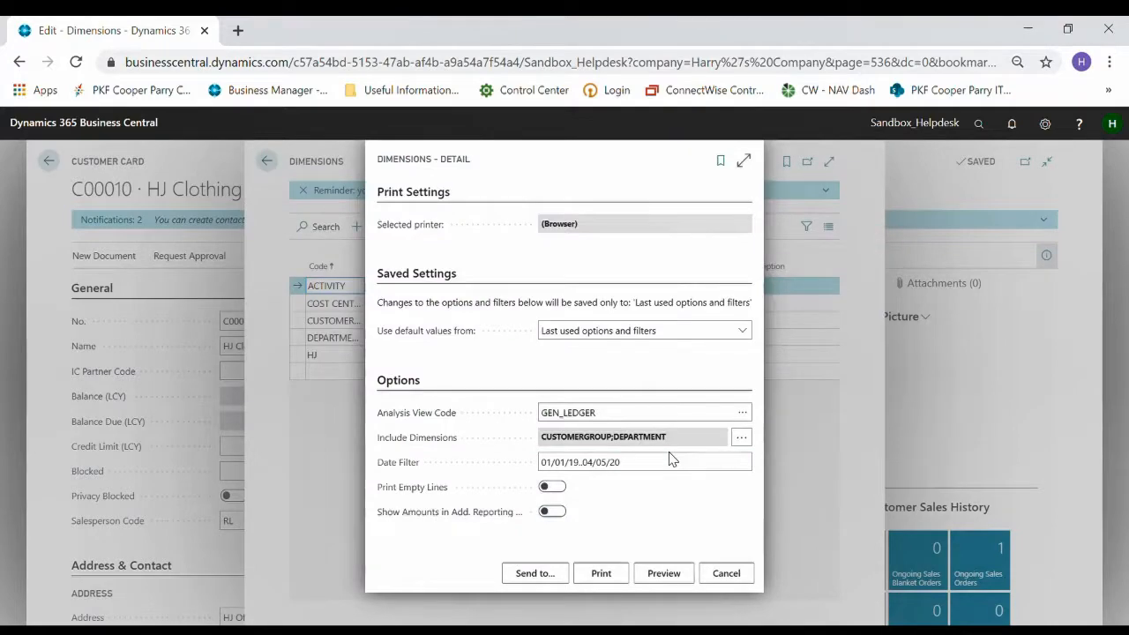
left_click(650, 460)
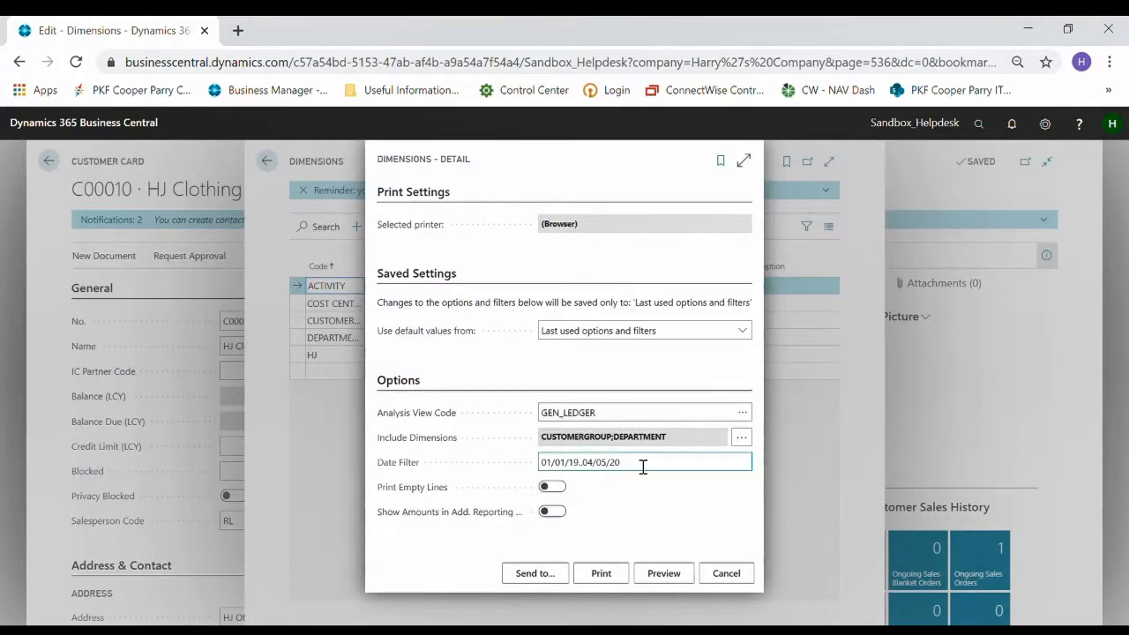
left_click(663, 575)
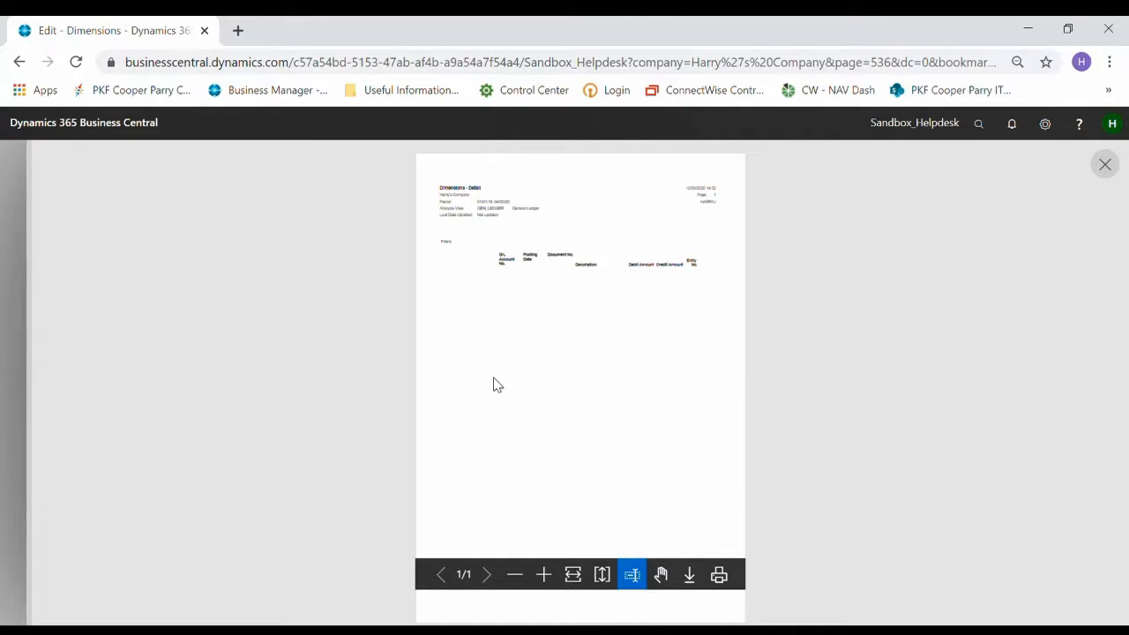
left_click(1105, 168)
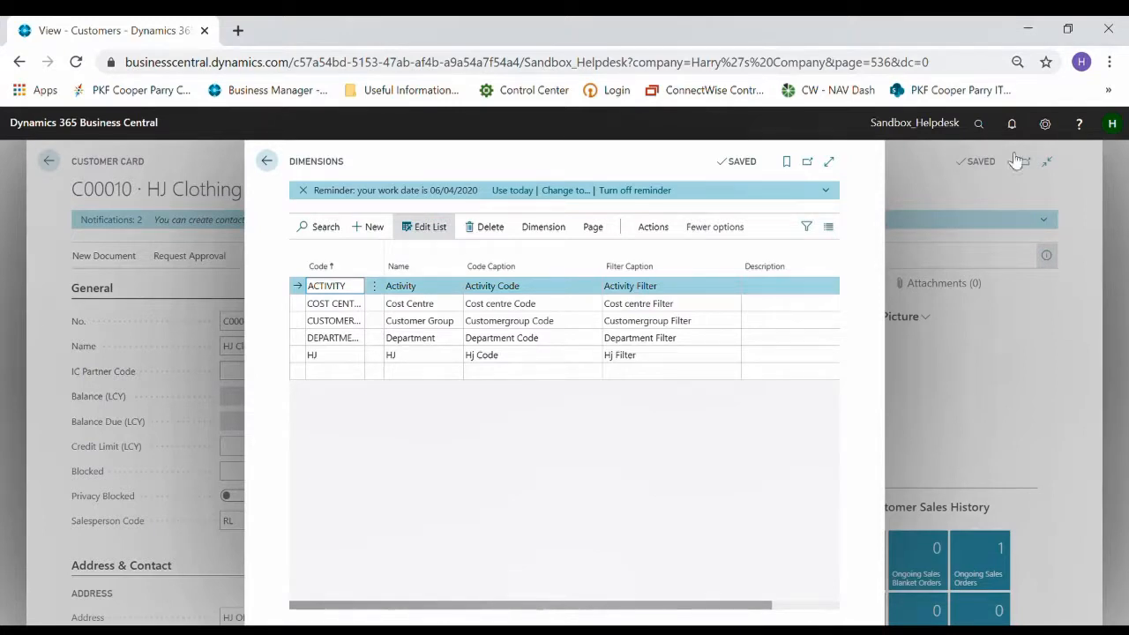
- Open the dimension values of the CUSTOMERGROUP dimension from the Dimensions list
left_click(334, 321)
left_click(543, 227)
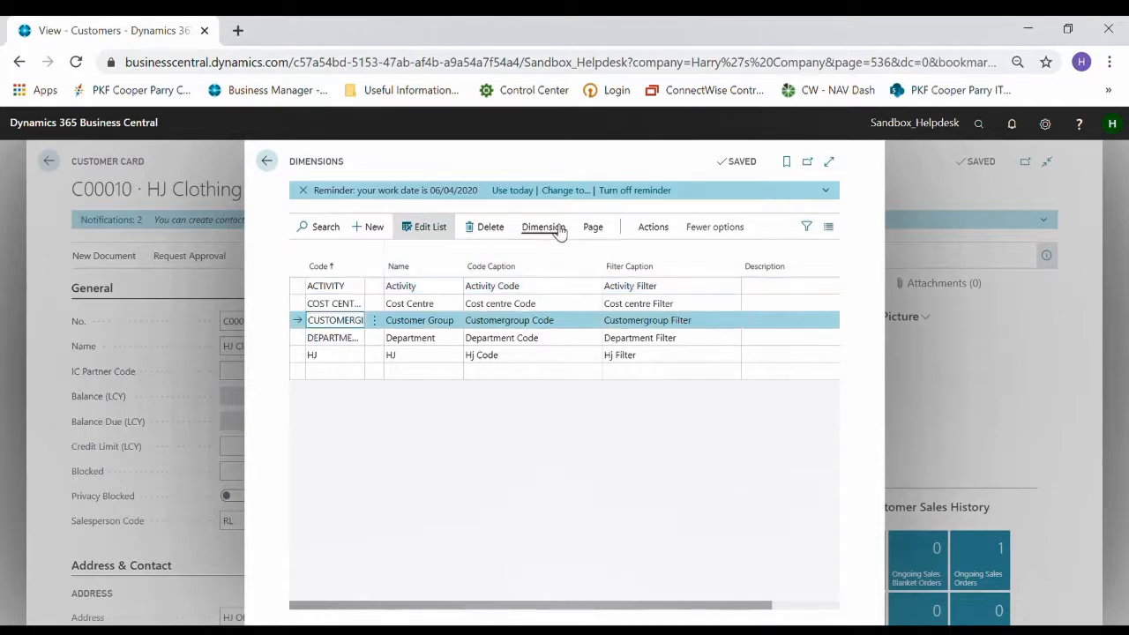
left_click(379, 261)
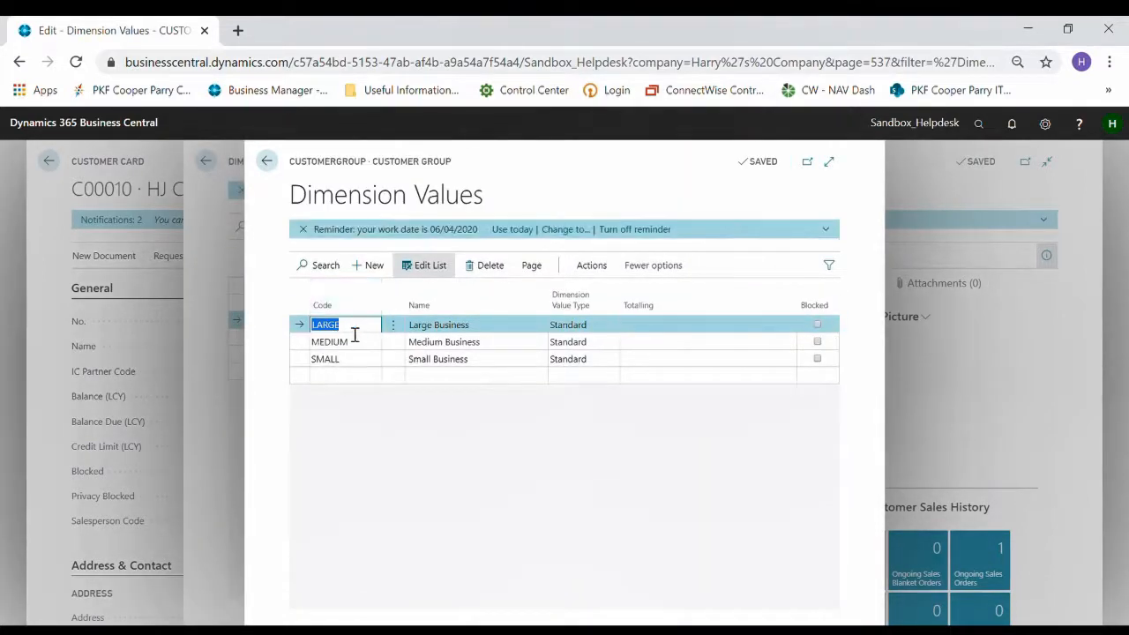
- View where the LARGE customer group value is used as a default dimension, and return to the customer card
left_click(591, 265)
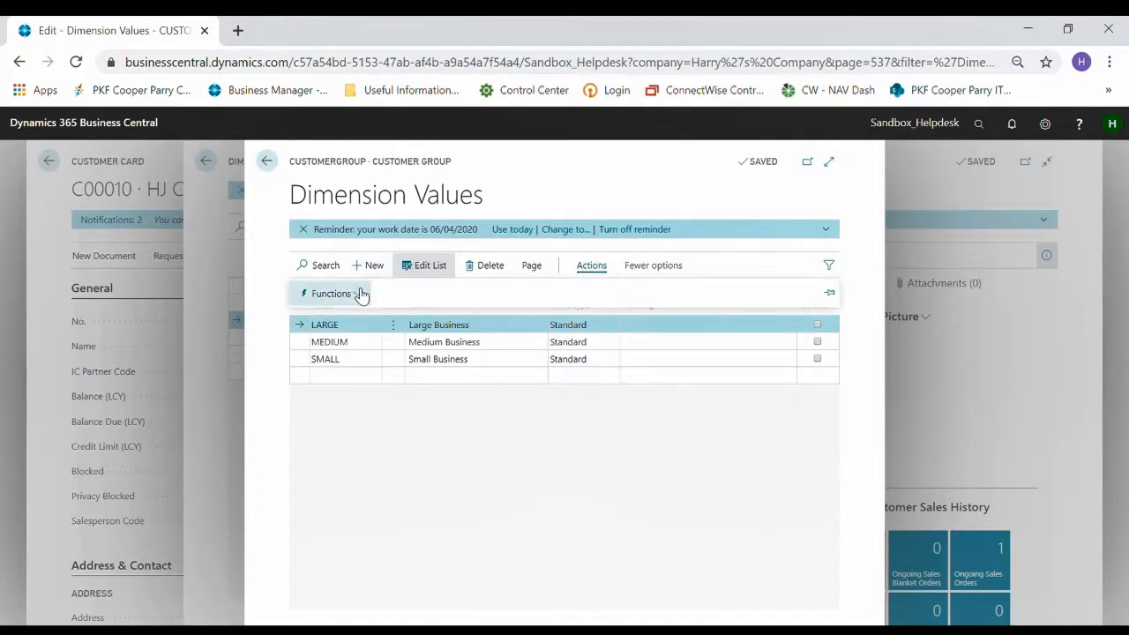
left_click(360, 293)
left_click(356, 346)
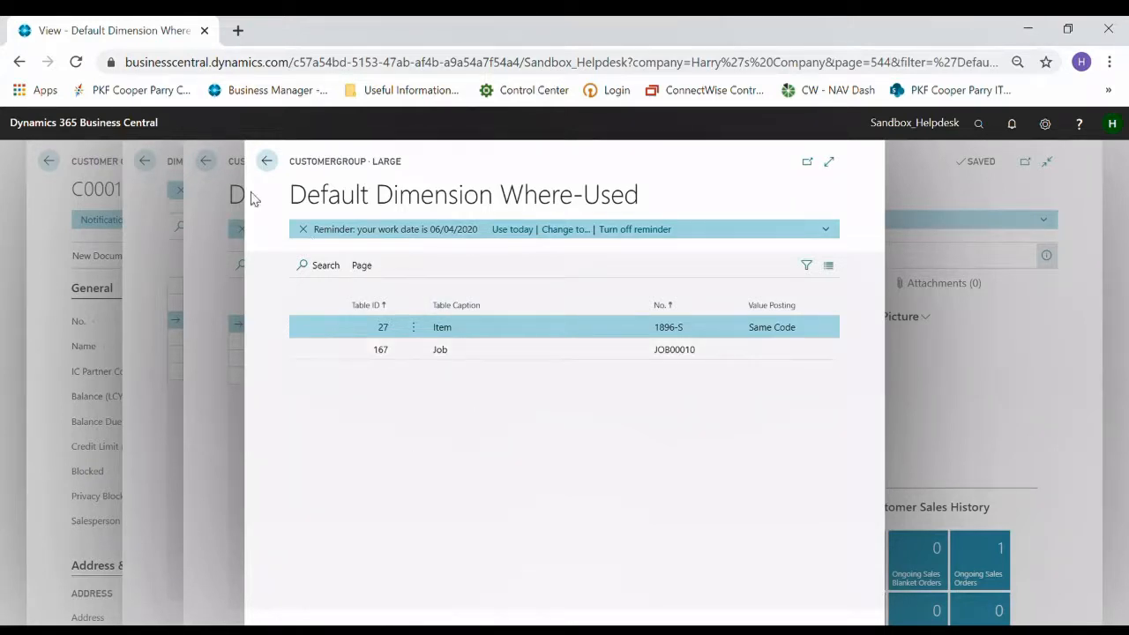
left_click_drag(282, 199, 494, 212)
left_click(268, 161)
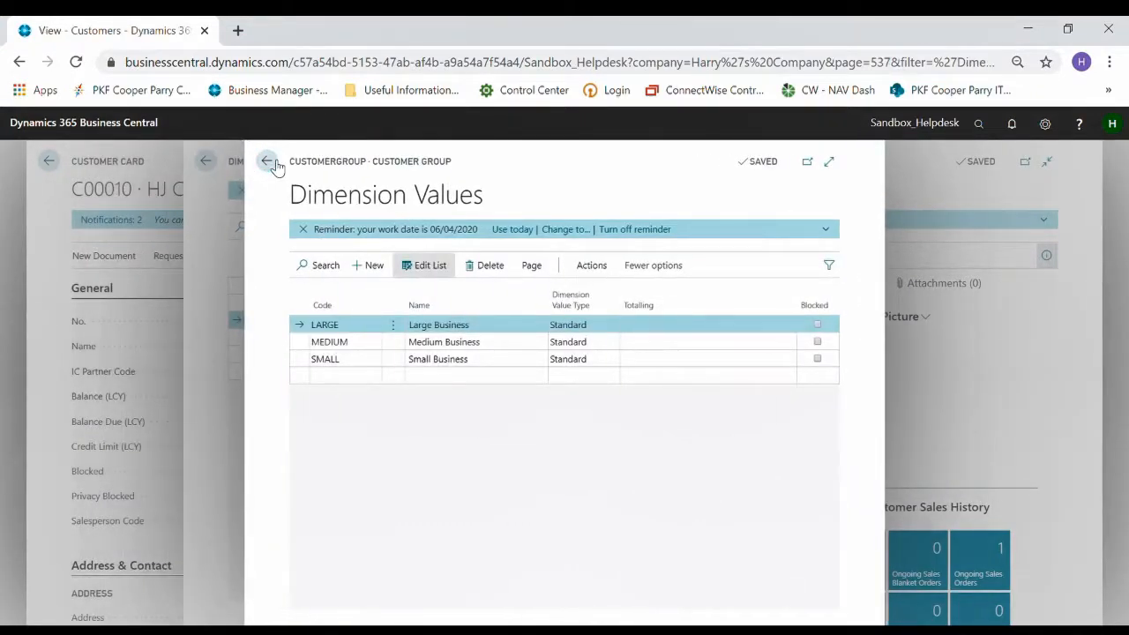
left_click(268, 162)
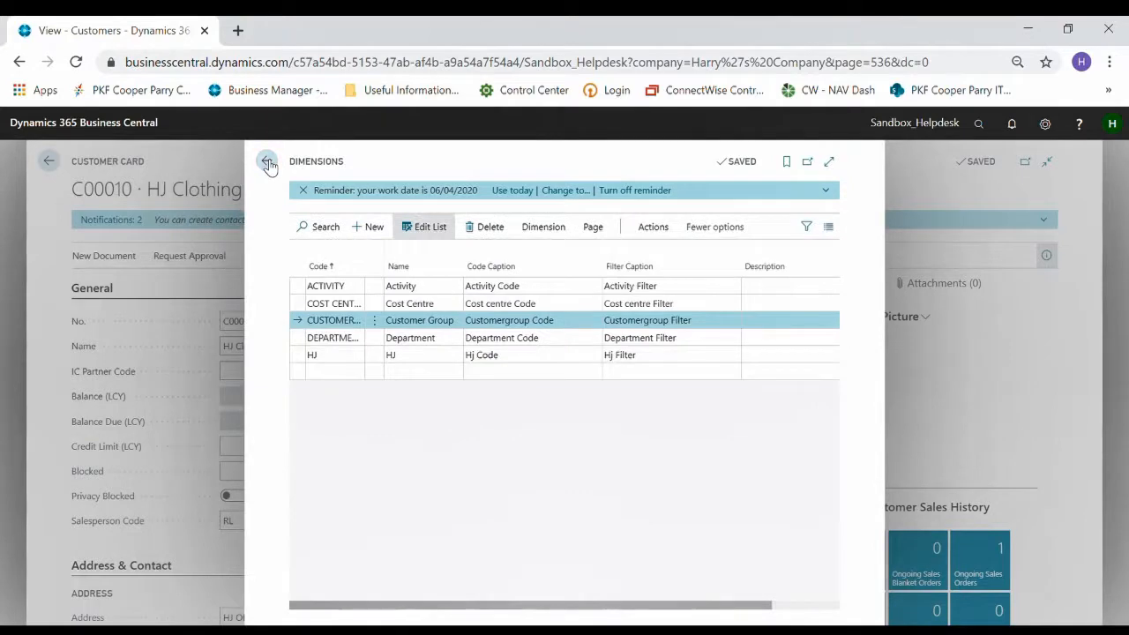
key("Escape")
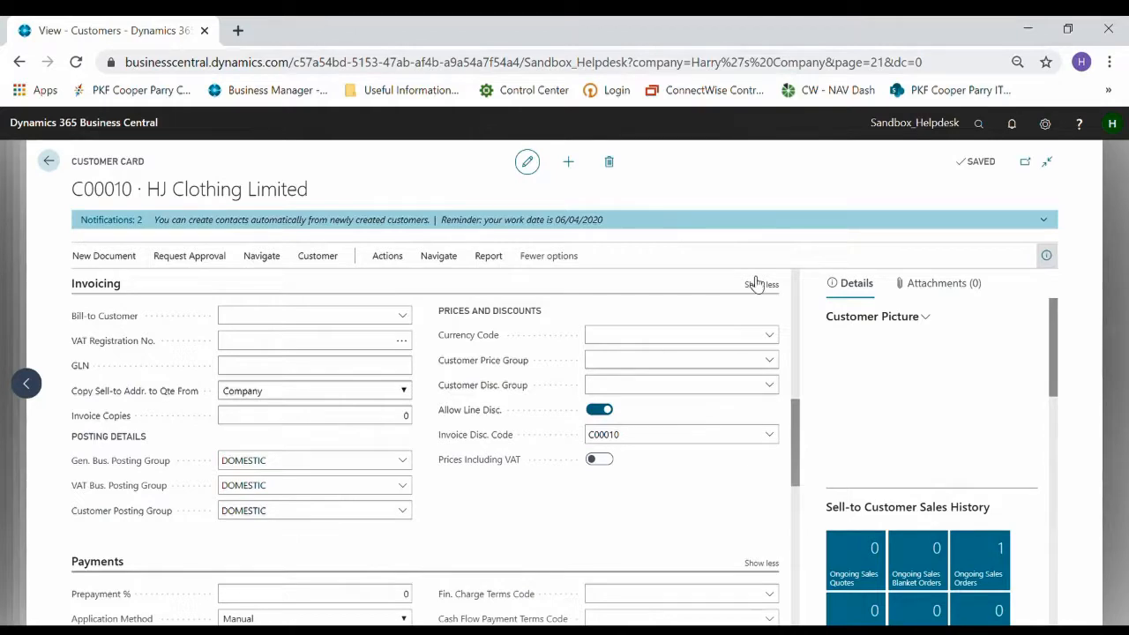
- Search for posting group pages, list all matches, and open the Gen. Business Posting Groups page
left_click(988, 124)
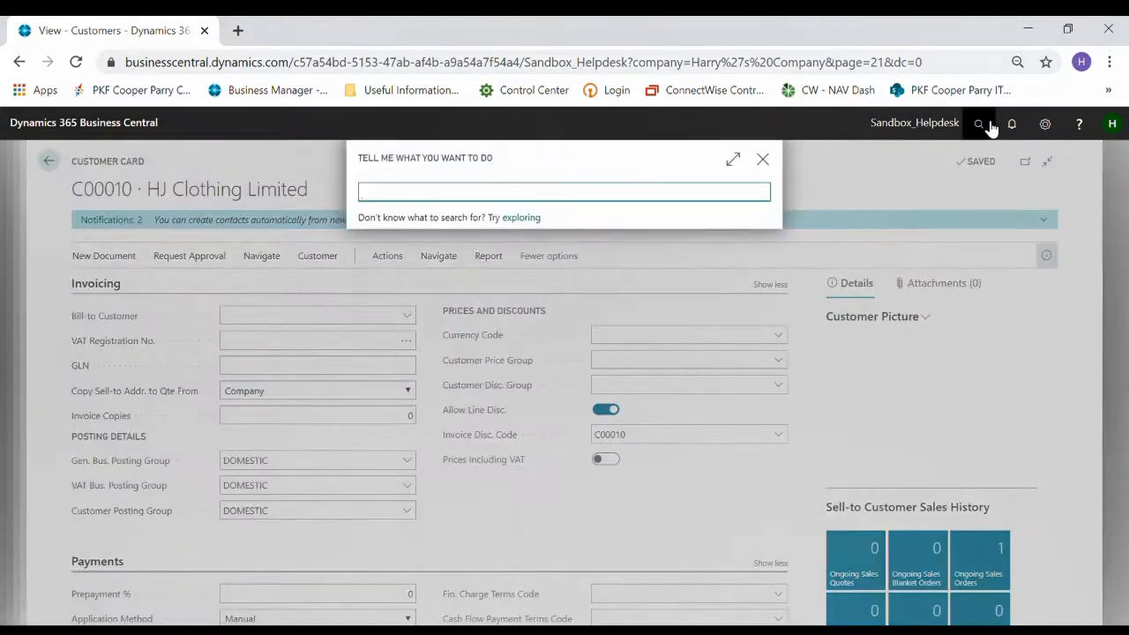
type("posting grou")
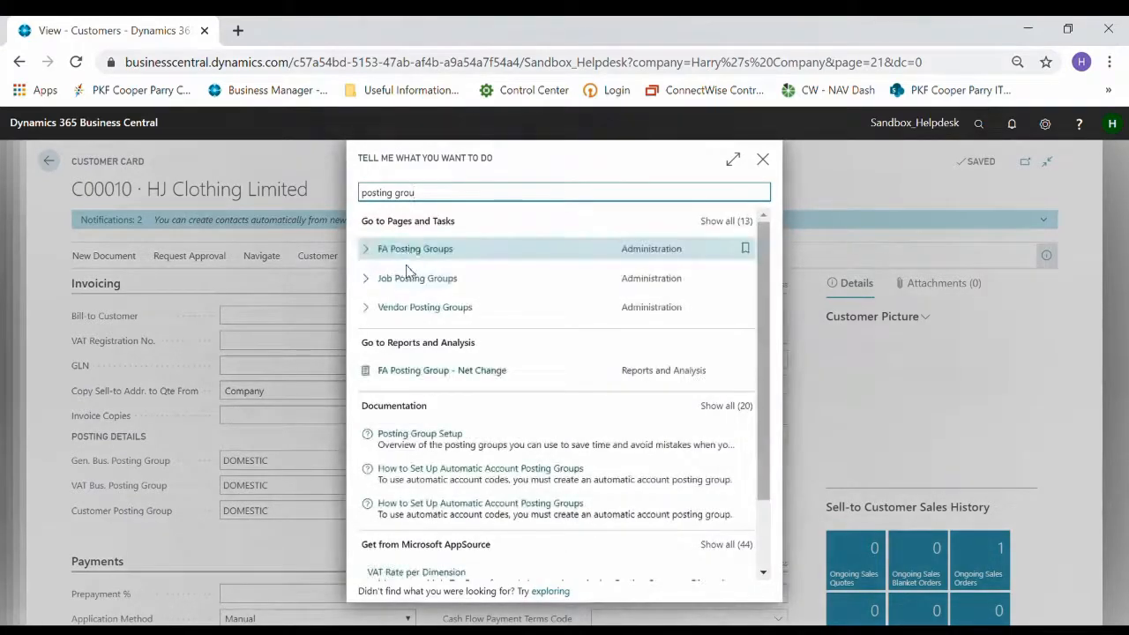
left_click(743, 221)
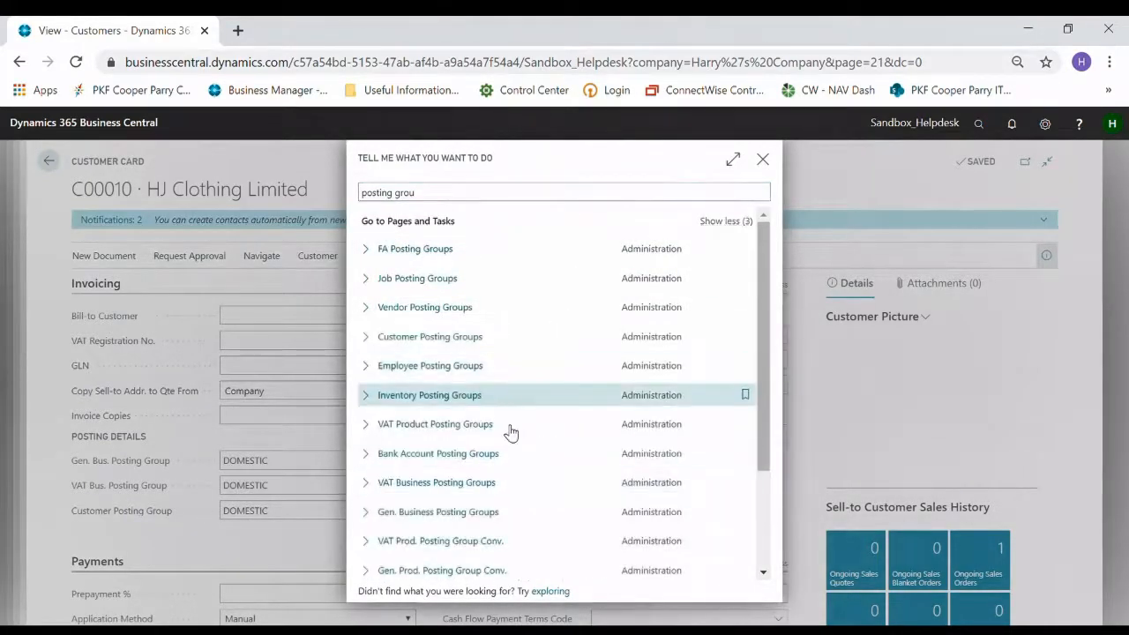
scroll(511, 433, "down", 1)
scroll(512, 432, "up", 1)
scroll(511, 433, "down", 1)
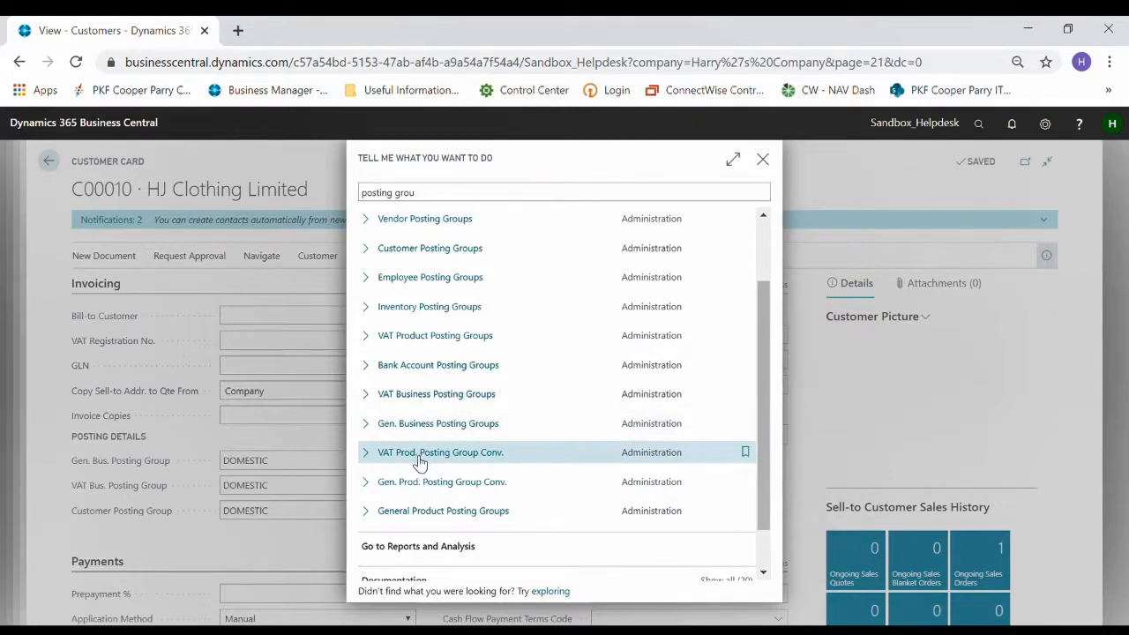
left_click(427, 425)
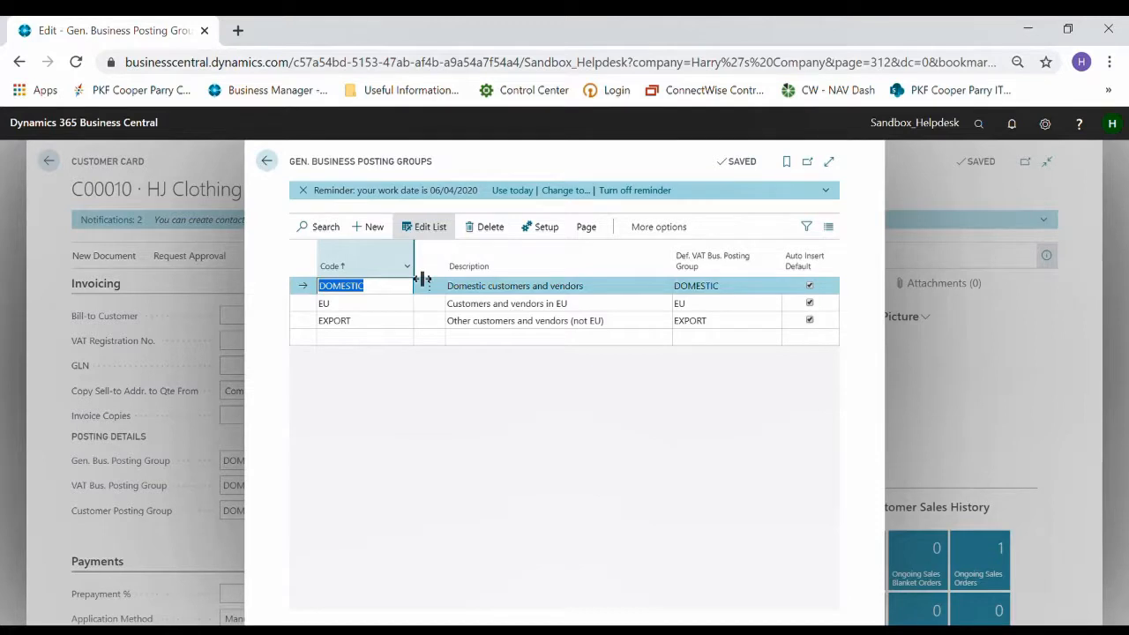
- Find and open the General Product Posting Groups page to view its codes and default VAT groups
left_click(986, 129)
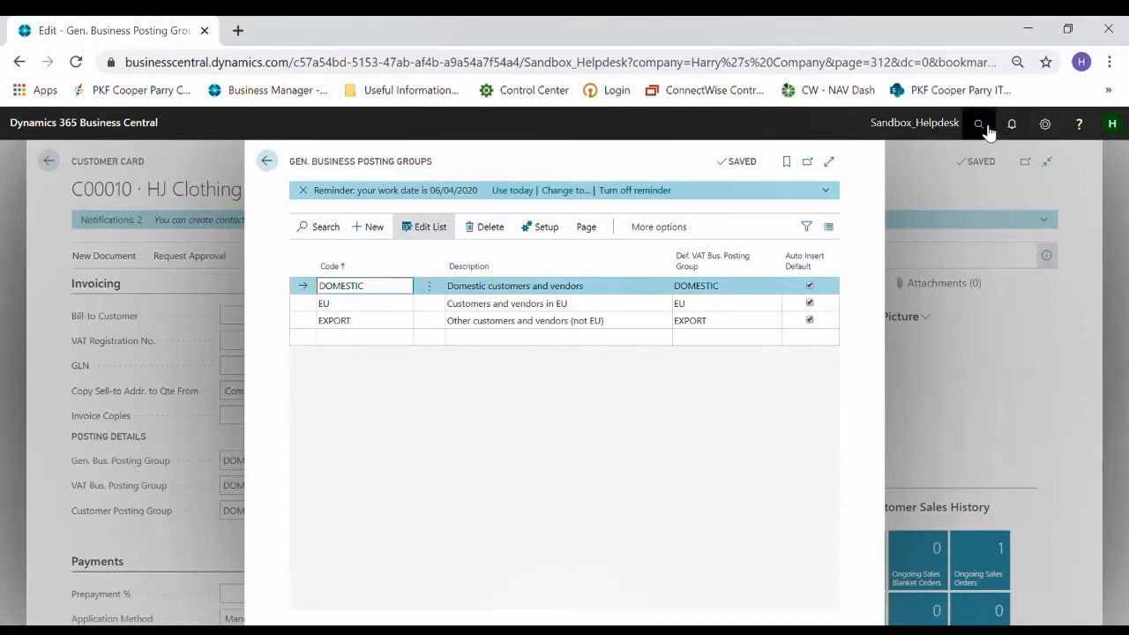
type("gen product")
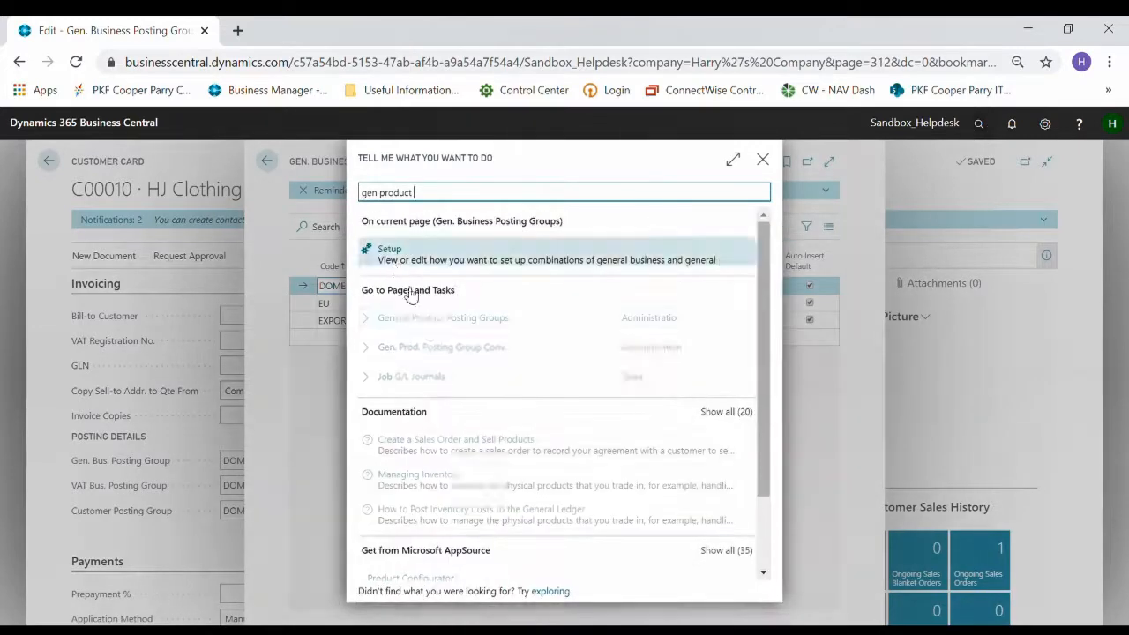
left_click(426, 322)
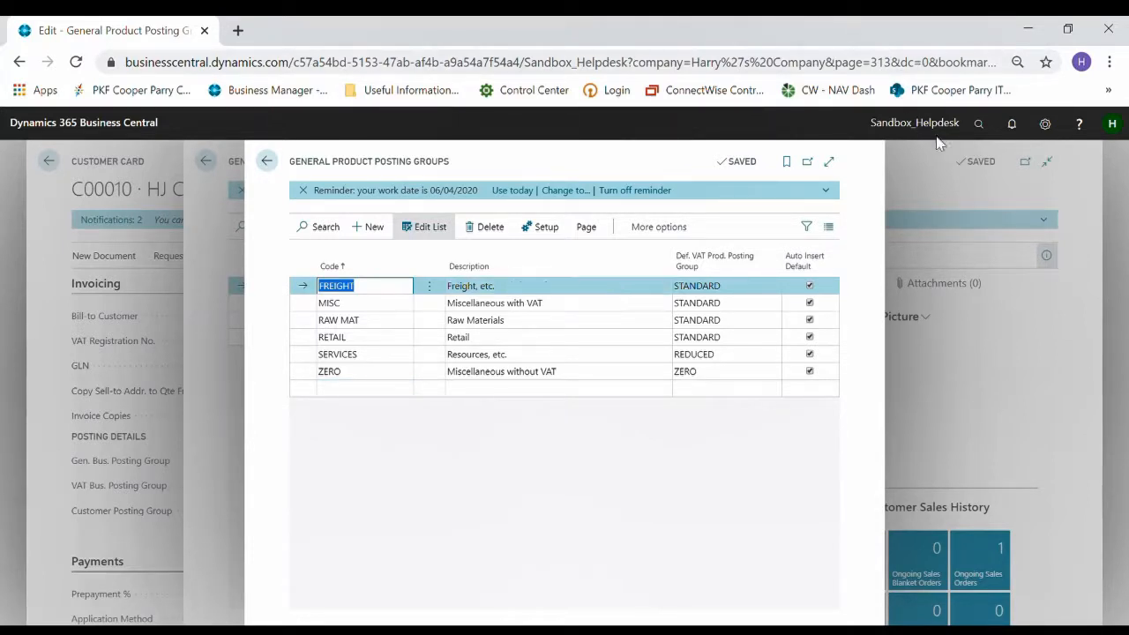
- Find and open General Posting Setup, and review its sales, purchase and cost account columns
left_click(992, 133)
type("ge")
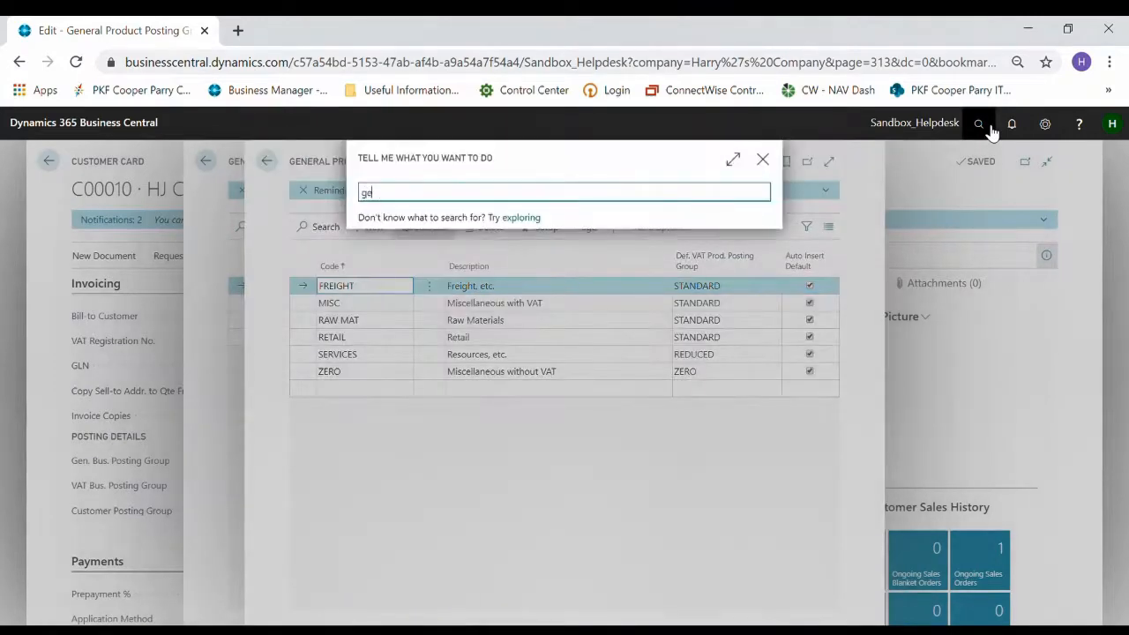
type("n postin setup")
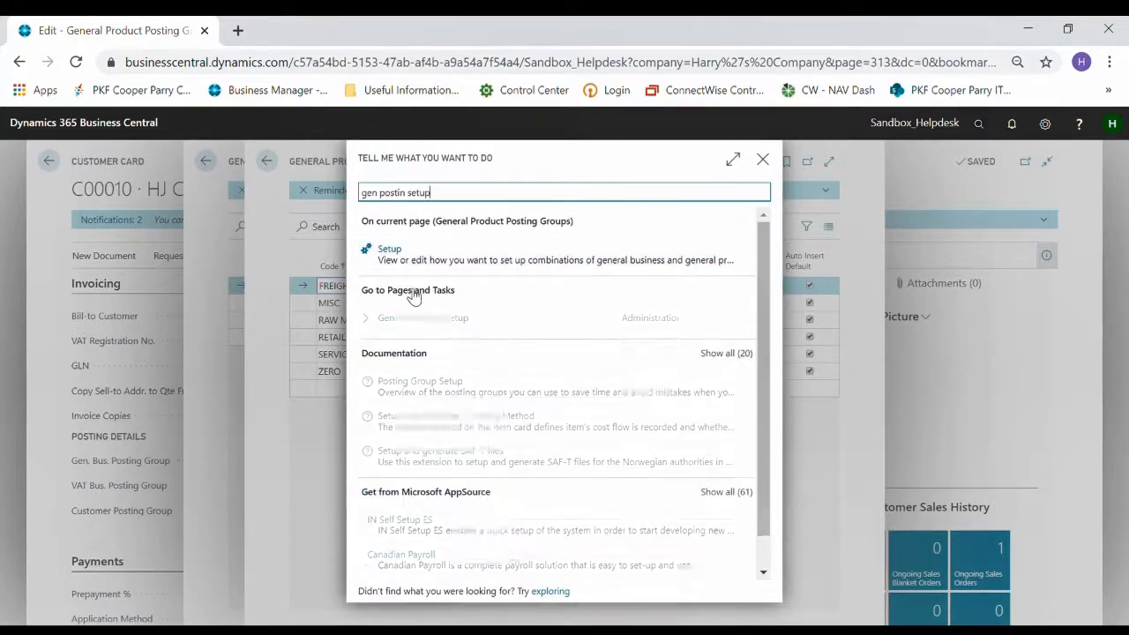
left_click(418, 320)
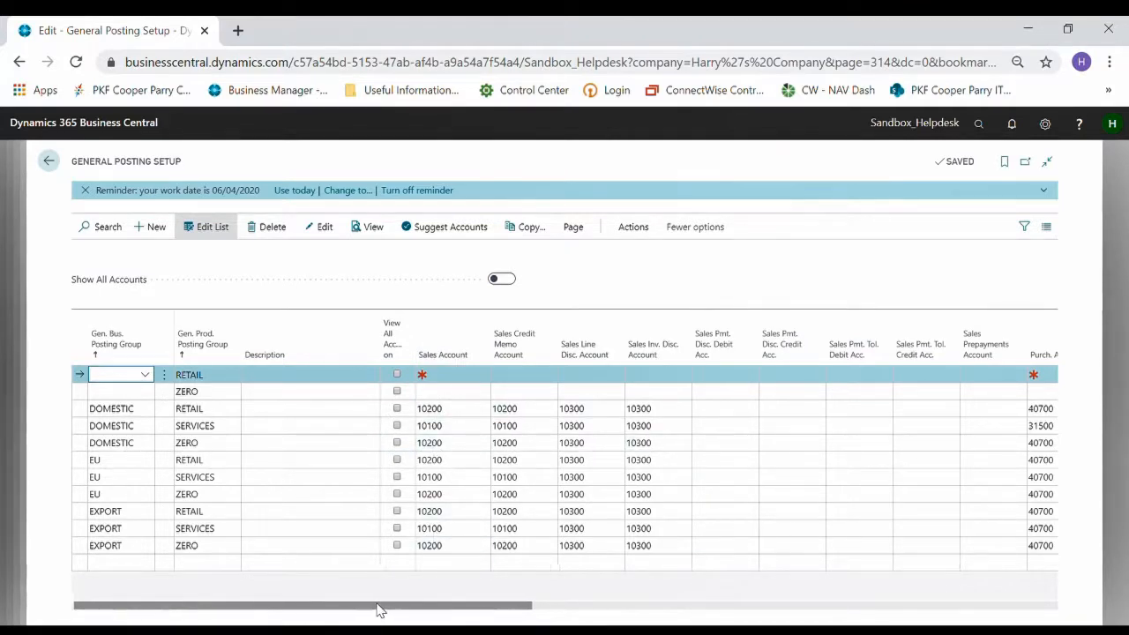
left_click_drag(378, 610, 1021, 603)
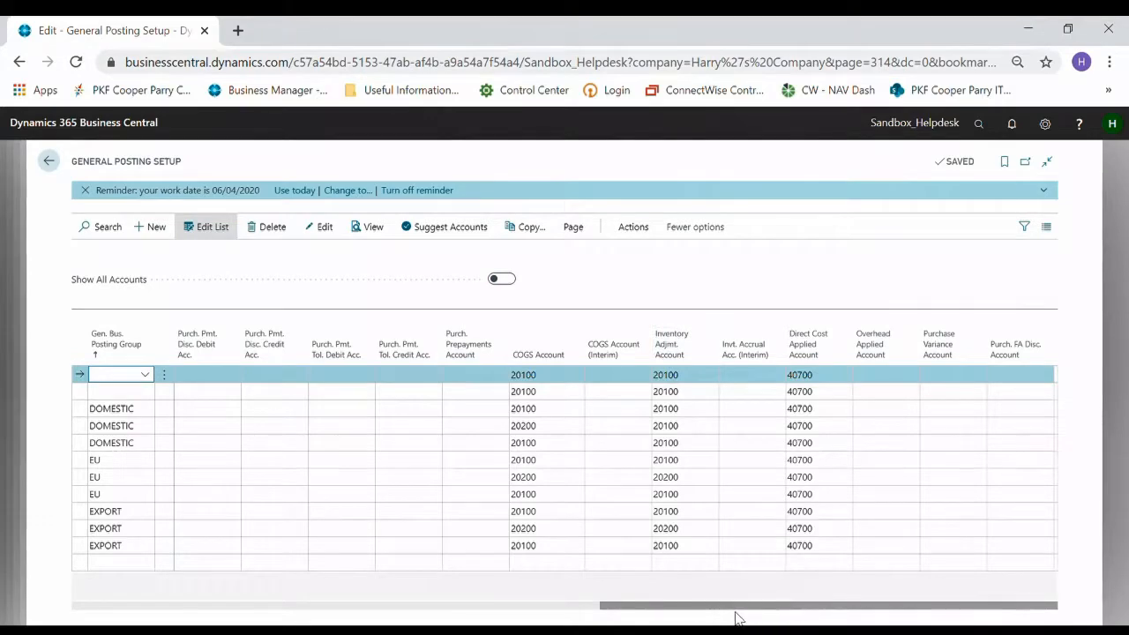
left_click_drag(723, 612, 471, 609)
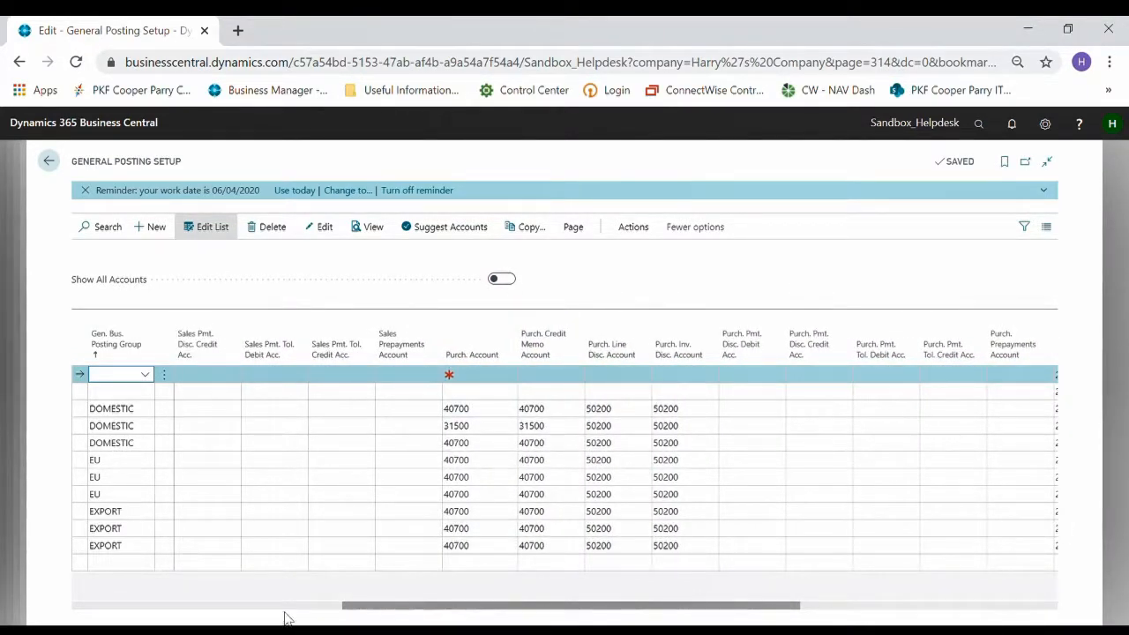
left_click_drag(401, 608, 74, 616)
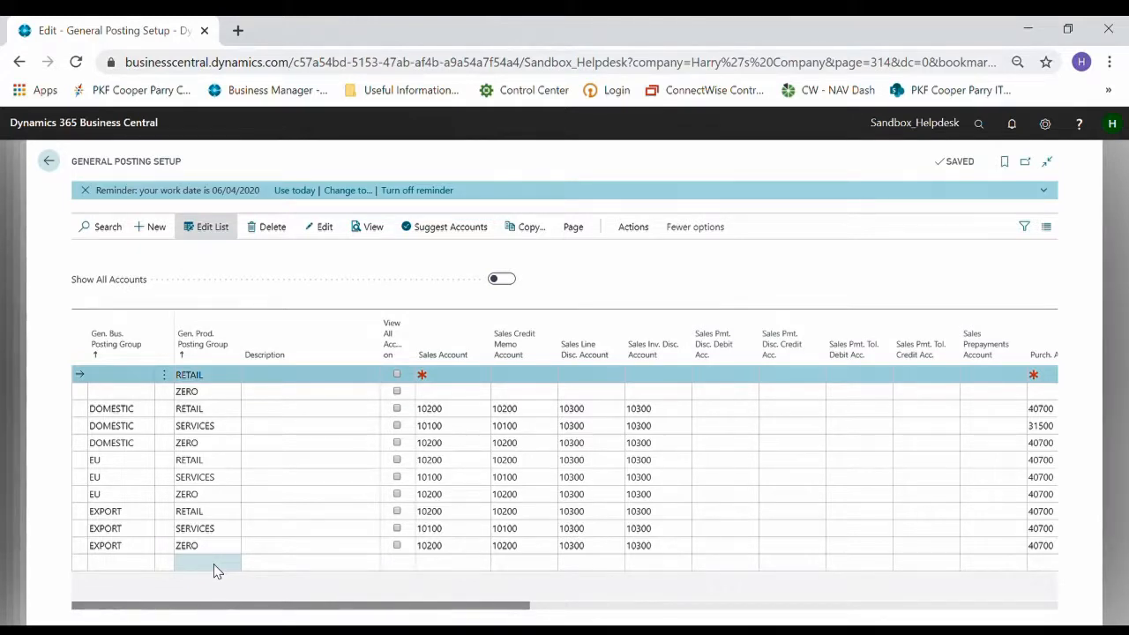
- Add a general posting setup line combining business group DOMESTIC with product group RAW MAT, leaving its sales accounts blank
left_click(111, 562)
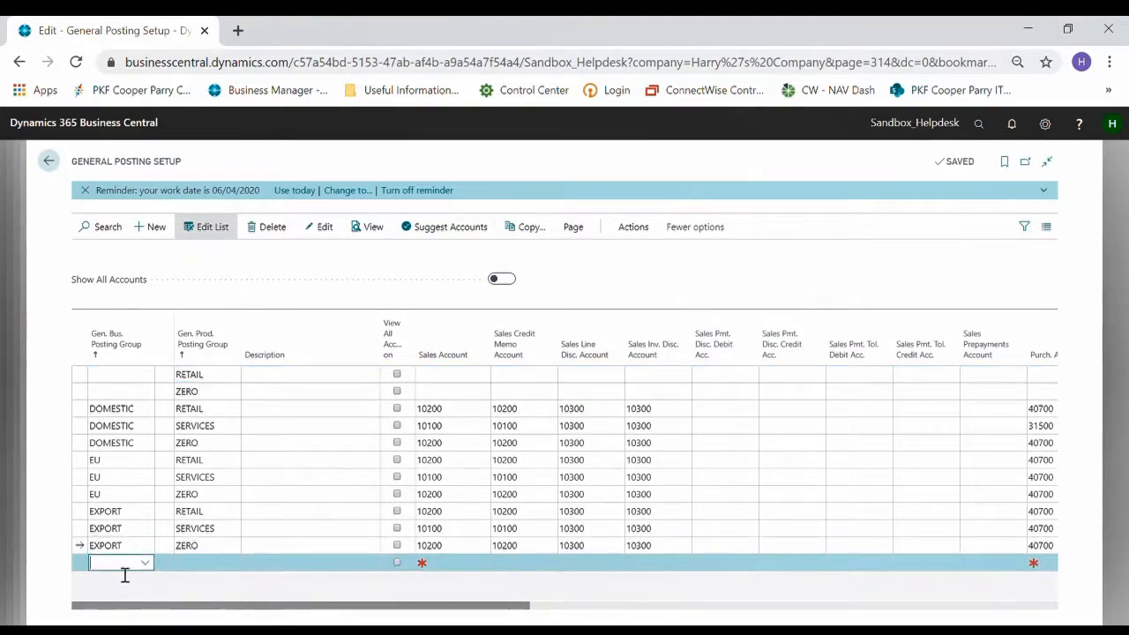
left_click(146, 565)
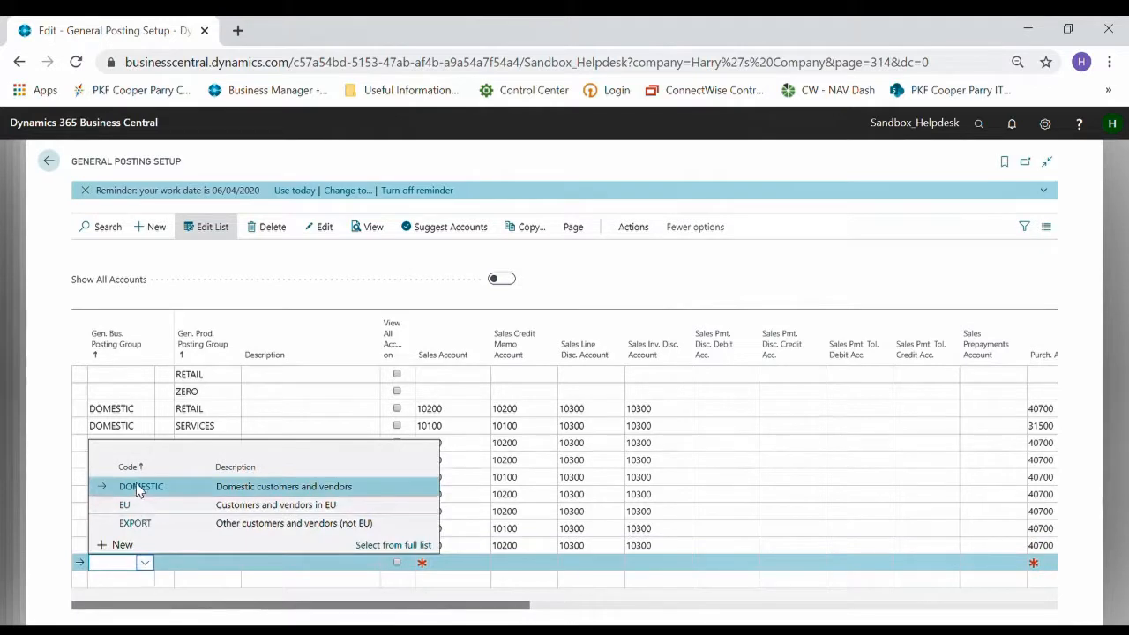
left_click(138, 488)
left_click(224, 564)
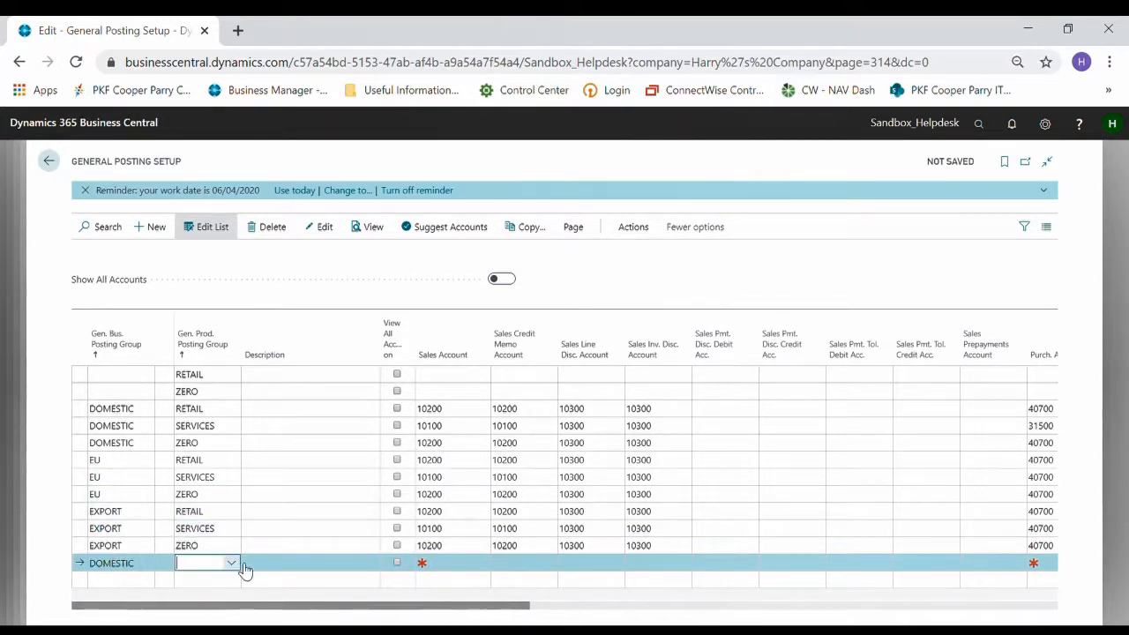
left_click(232, 565)
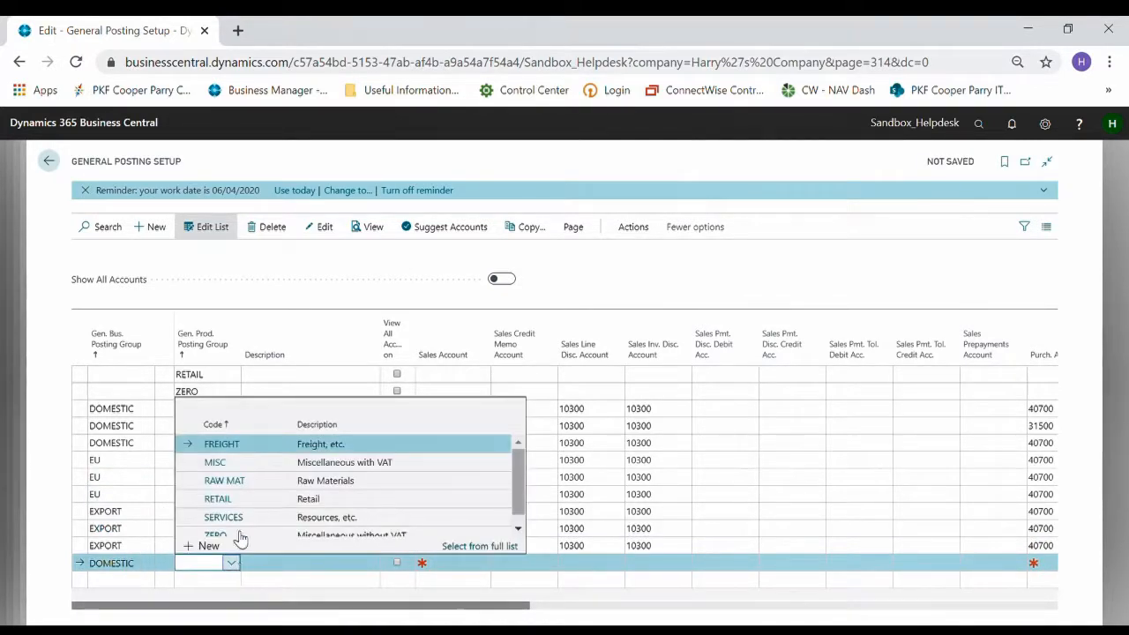
left_click(223, 484)
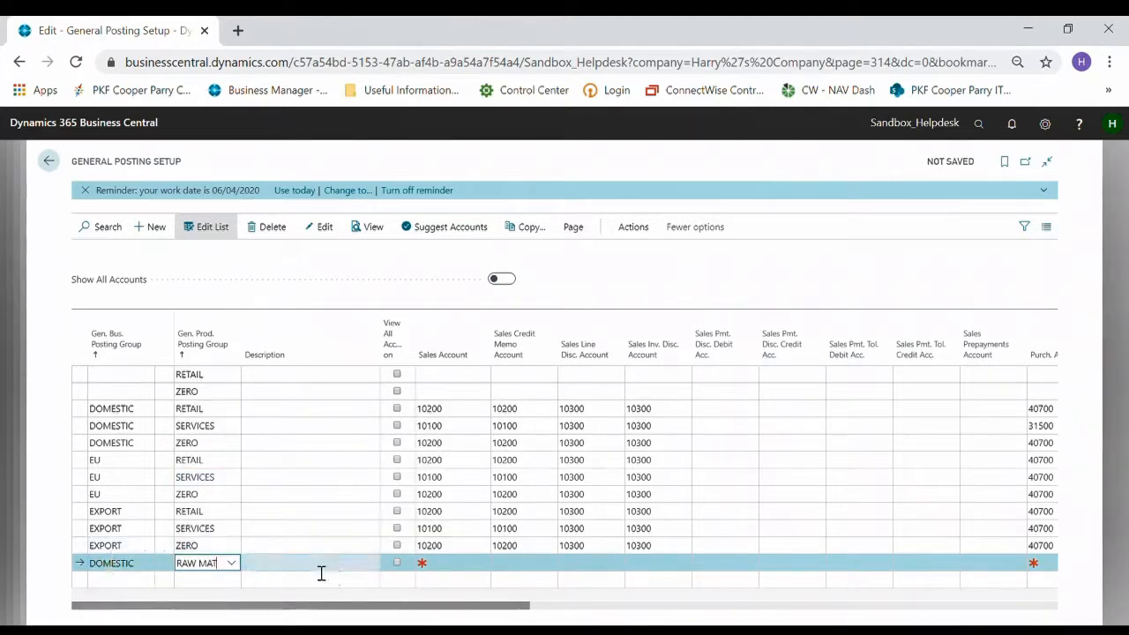
left_click(456, 570)
left_click(521, 566)
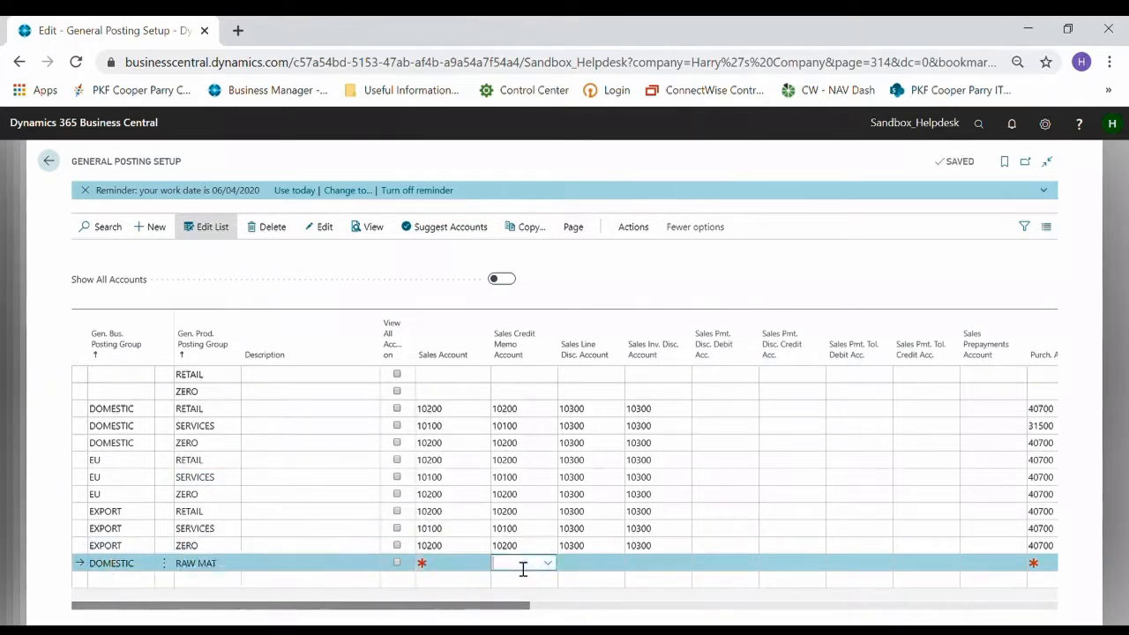
left_click(548, 565)
left_click(588, 572)
left_click(661, 572)
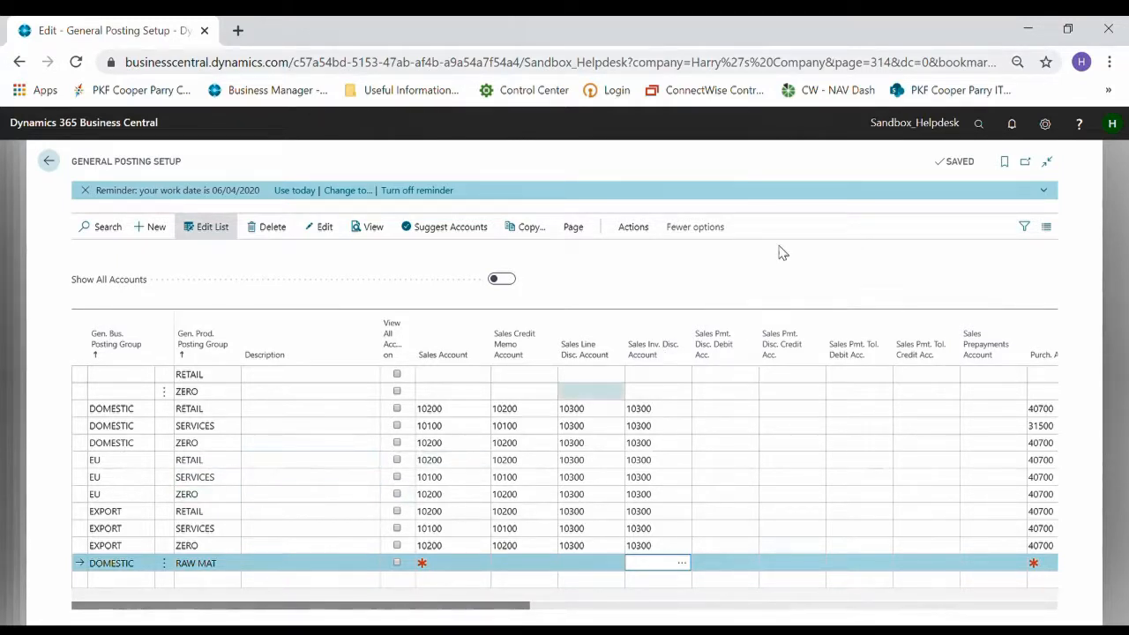
- Find and open VAT Posting Setup, and review its VAT rates, calculation types, accounts and clause columns
left_click(995, 117)
type("vat")
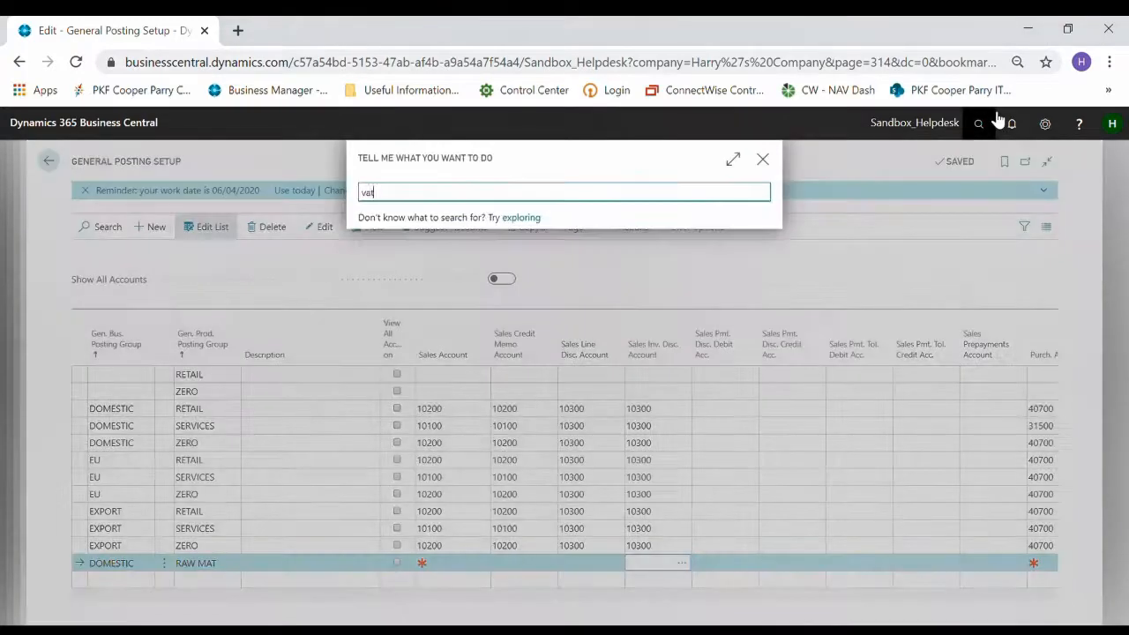
type(" setup")
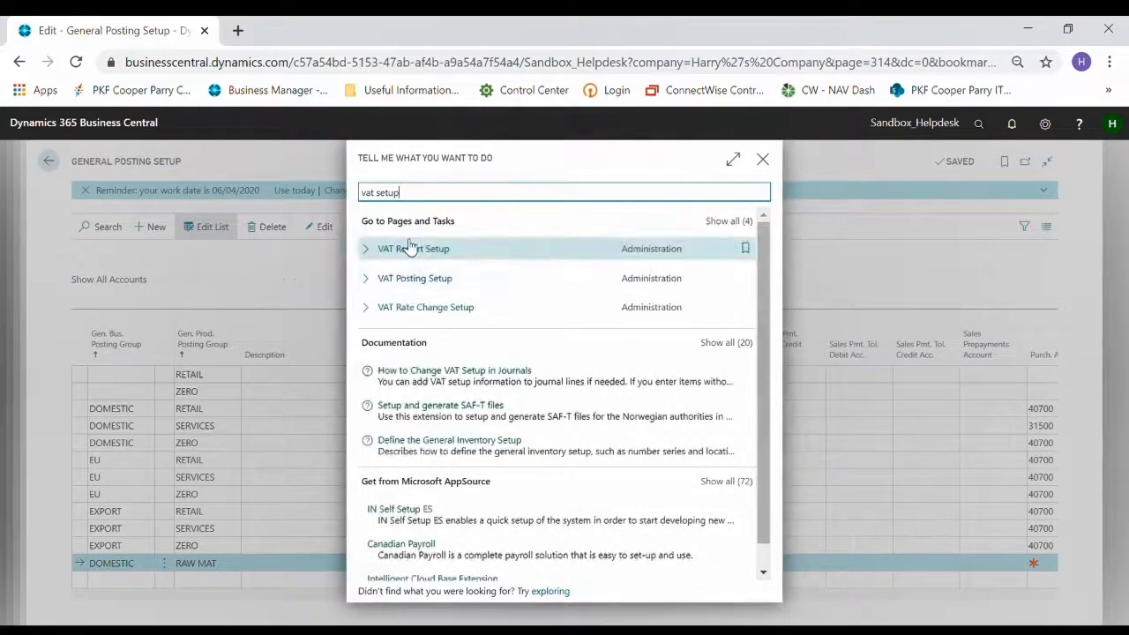
left_click(418, 287)
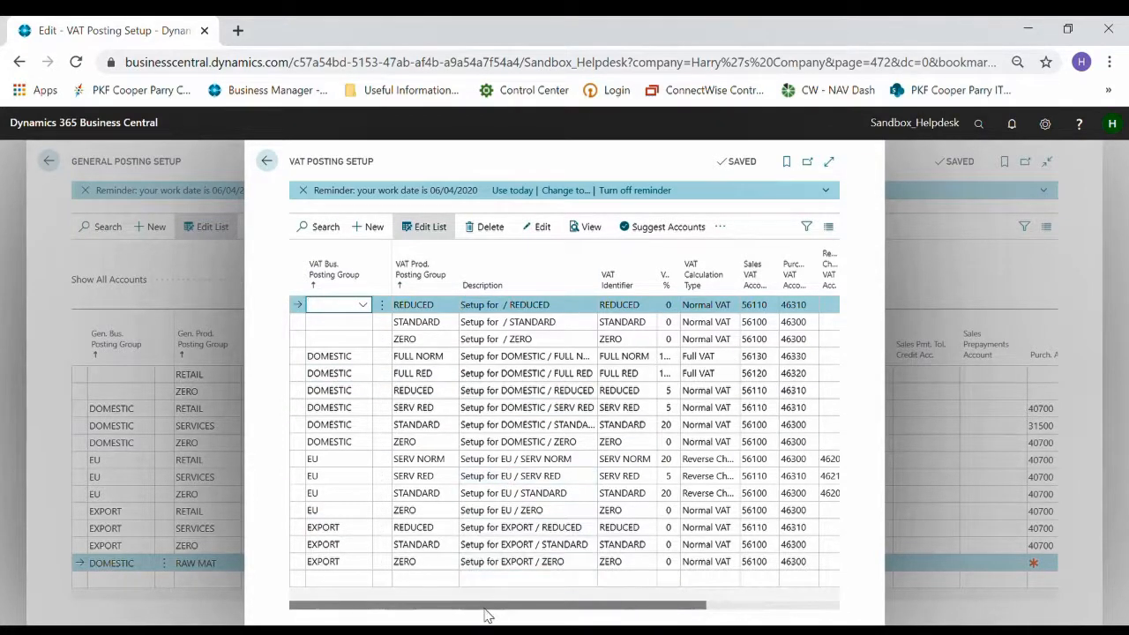
left_click_drag(494, 605, 617, 604)
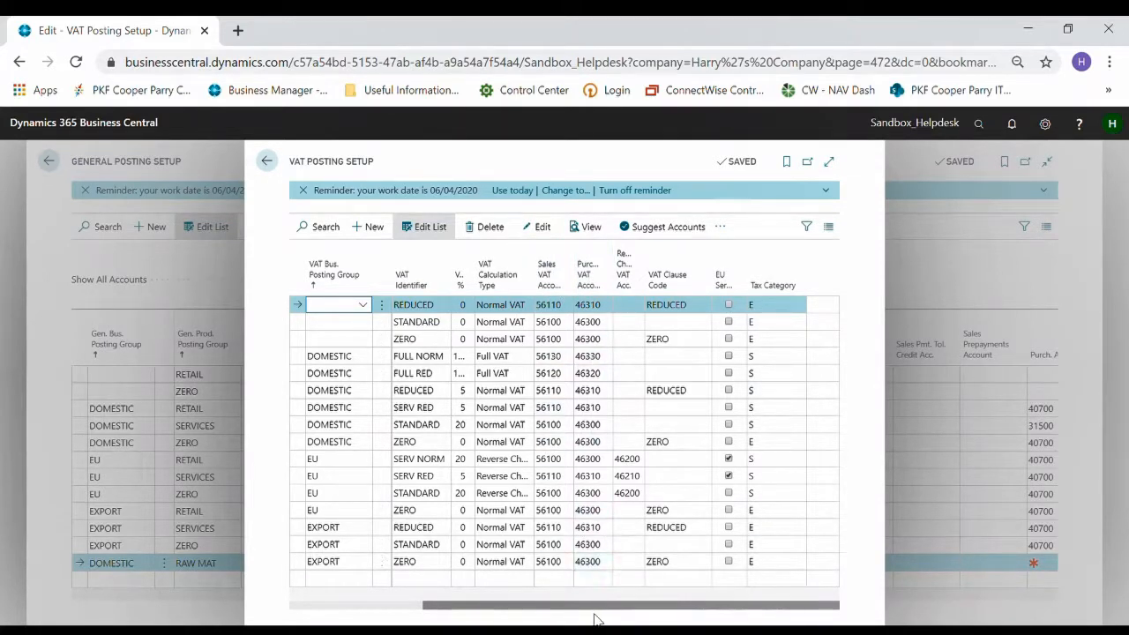
left_click_drag(579, 612, 418, 615)
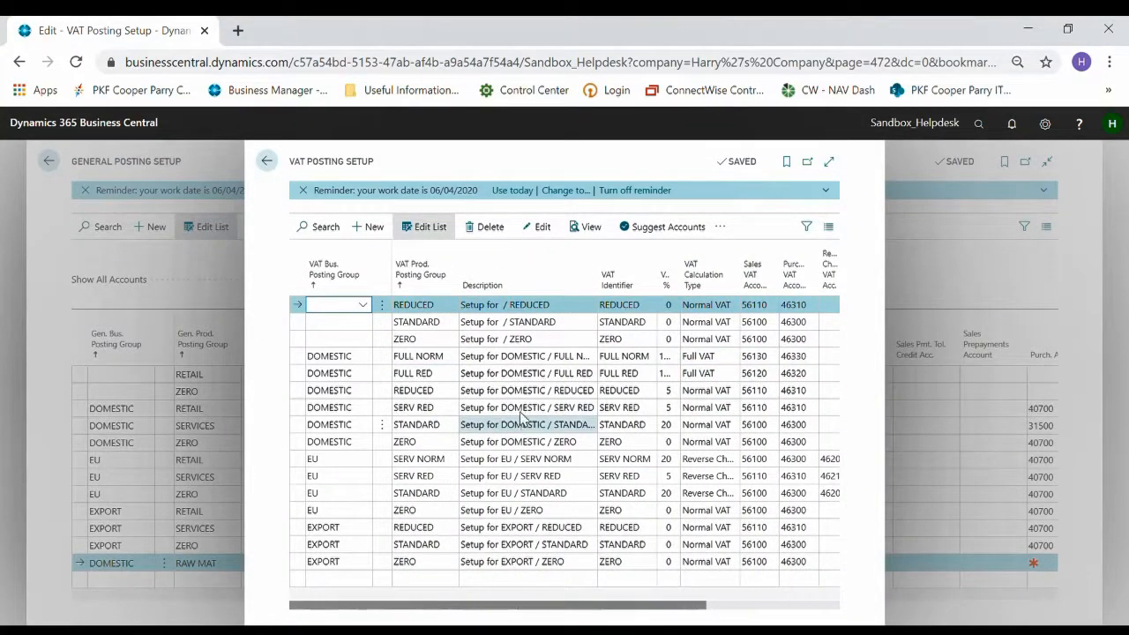
- Close the VAT, general posting and posting group setup pages to return to the HJ Clothing Limited customer card
left_click(276, 164)
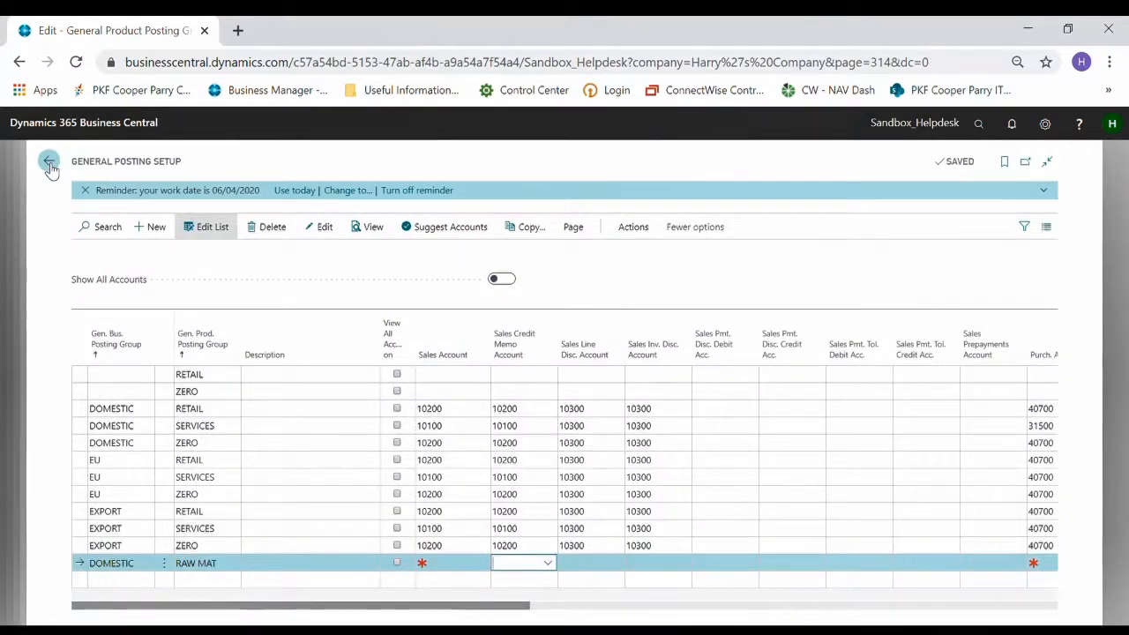
left_click(49, 164)
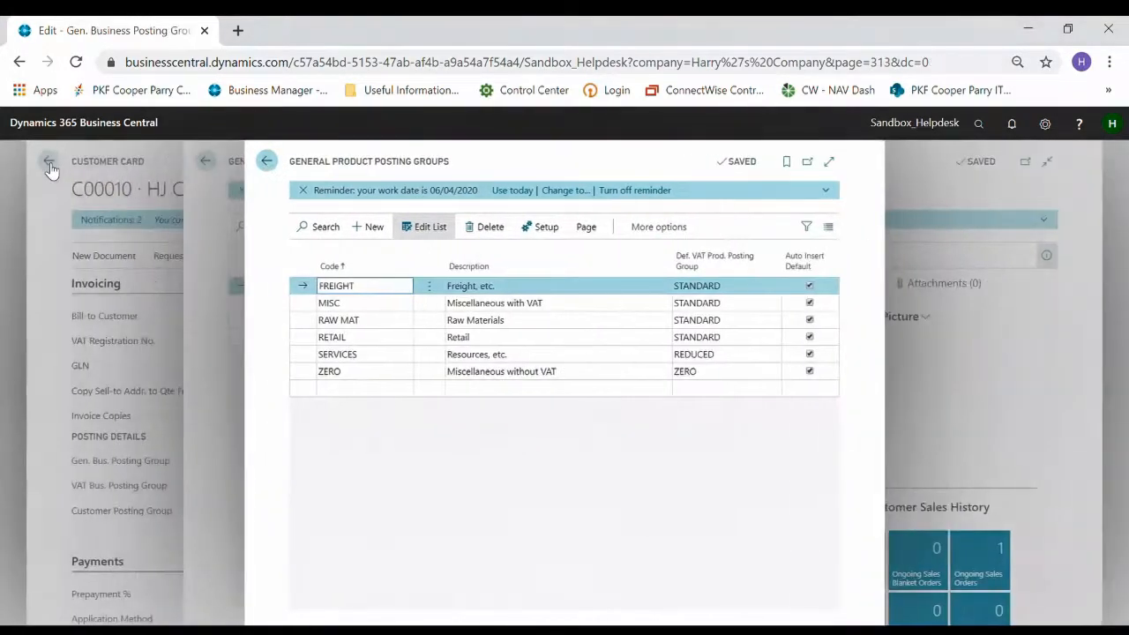
left_click(267, 161)
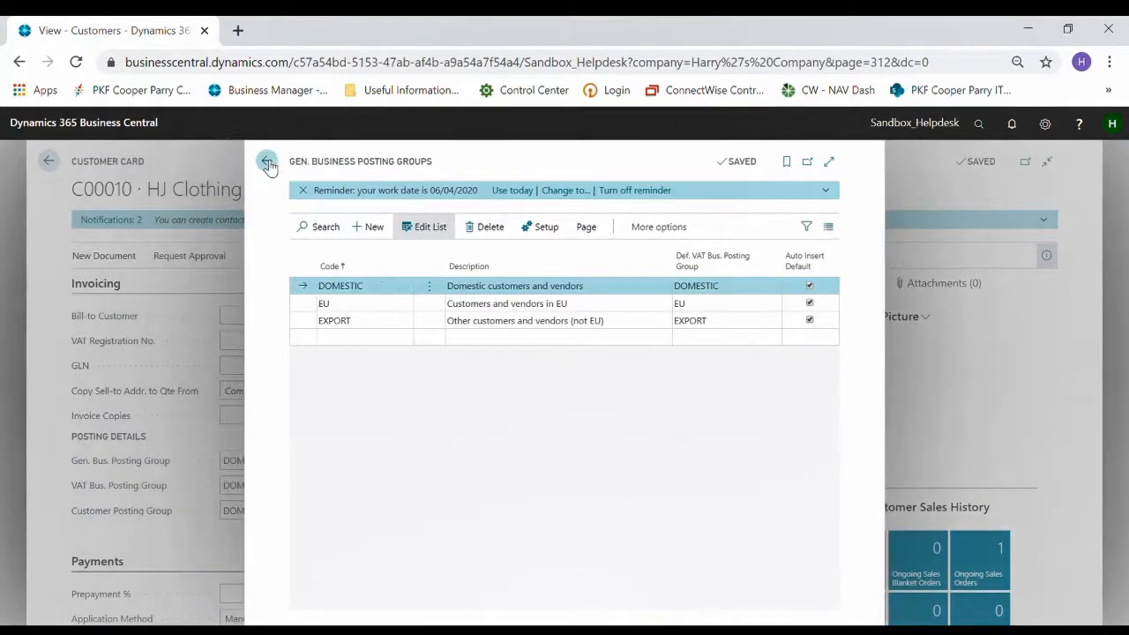
left_click(268, 165)
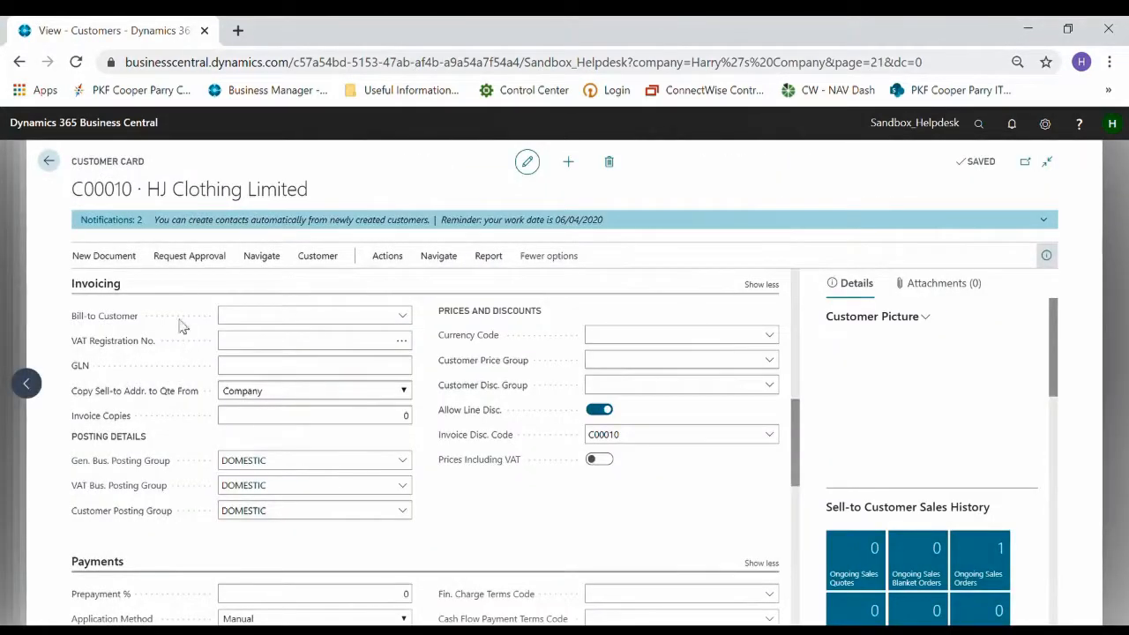
- Check the general business, VAT business and customer posting groups in the customer card's posting details
left_click(407, 416)
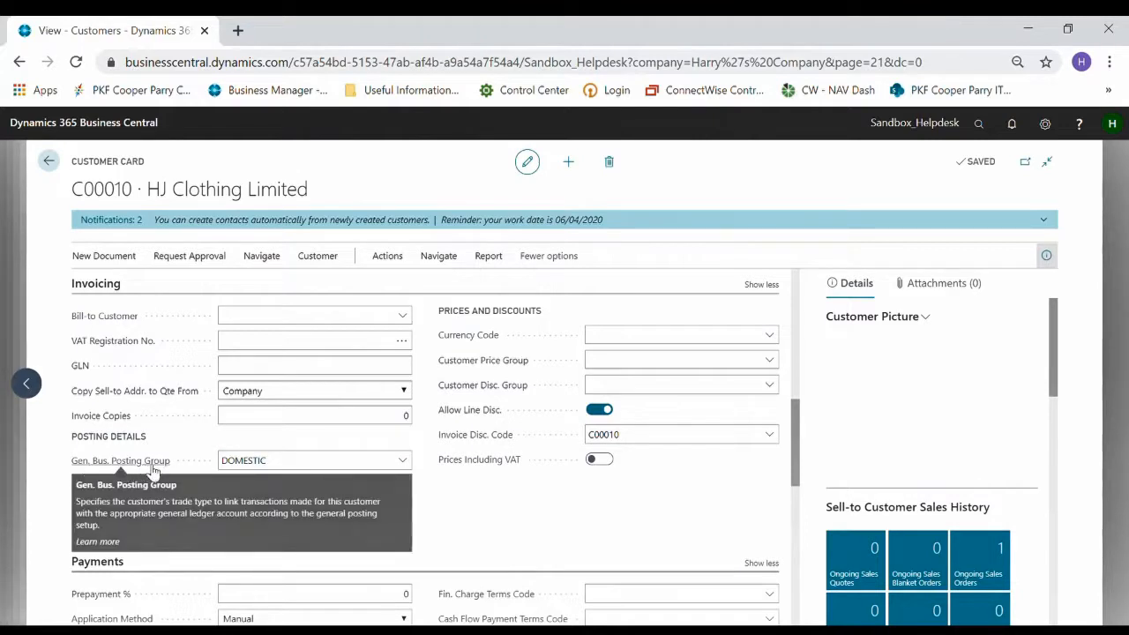
left_click(408, 461)
left_click(265, 519)
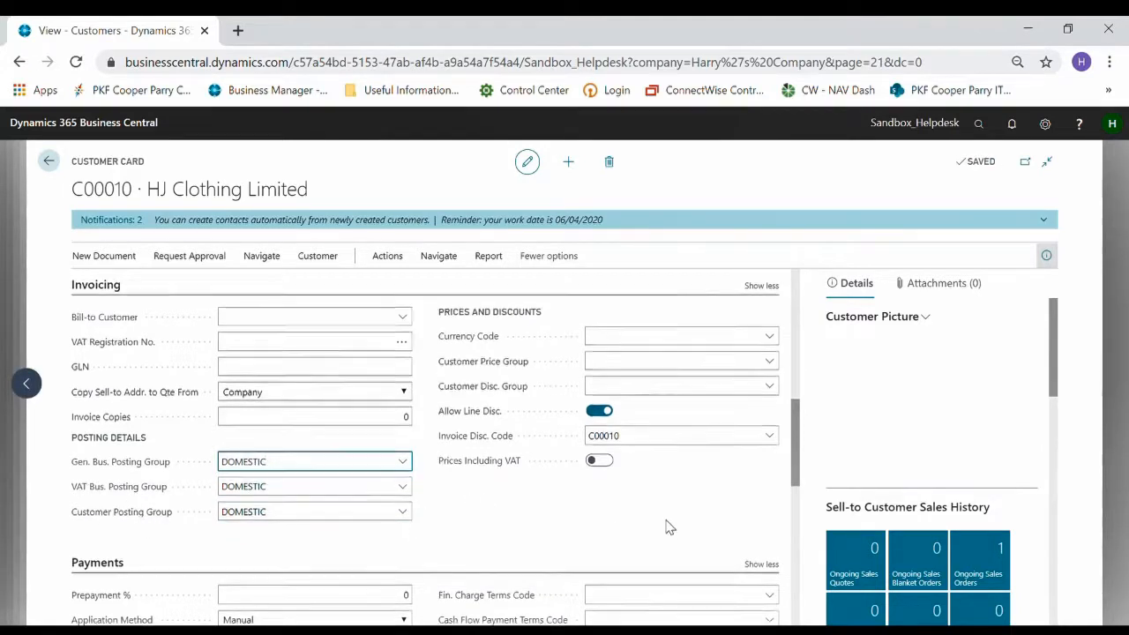
scroll(668, 525, "up", 1)
scroll(291, 529, "down", 1)
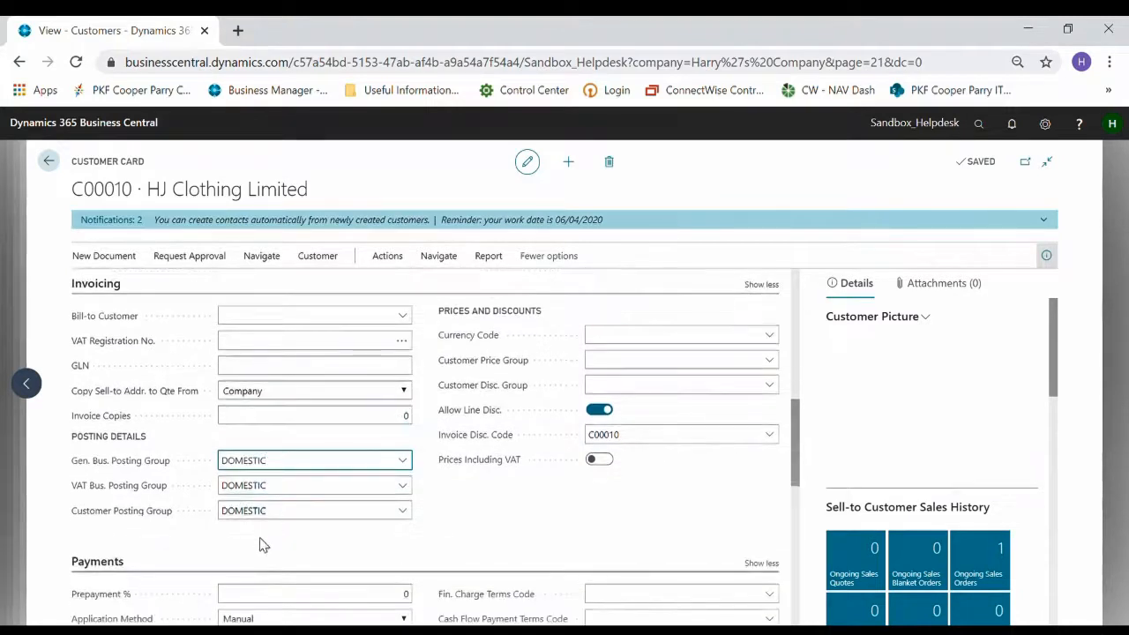